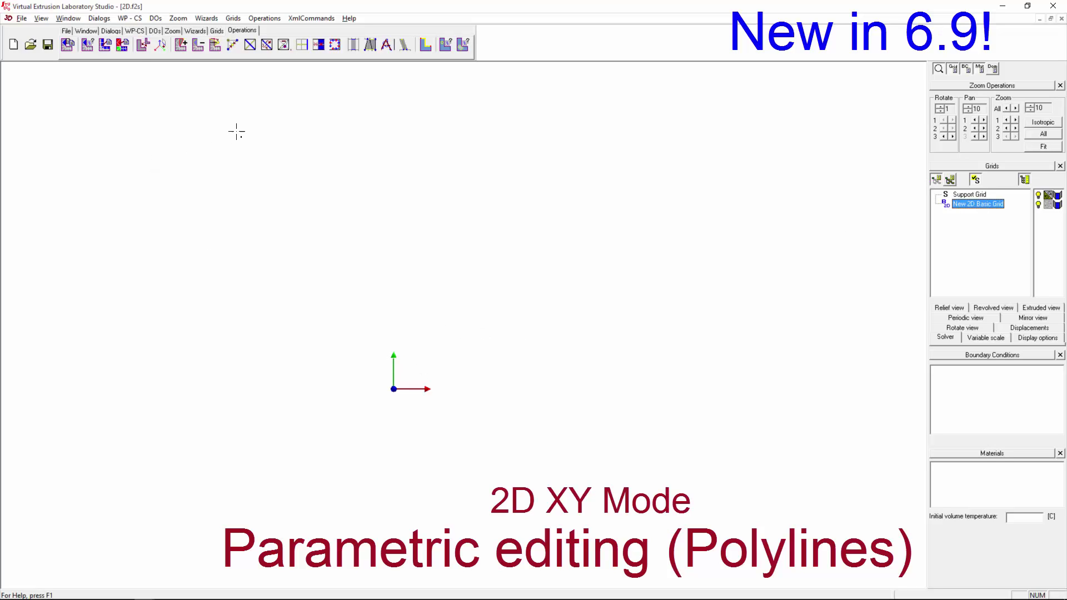
Create a 1 by 1 2D quadrilateral element with one corner at the origin of the New 2D Basic Grid.
{"action": "left_click", "coordinate": [399, 277]}
{"action": "scroll", "coordinate": [420, 422], "scroll_direction": "up", "scroll_amount": 4}
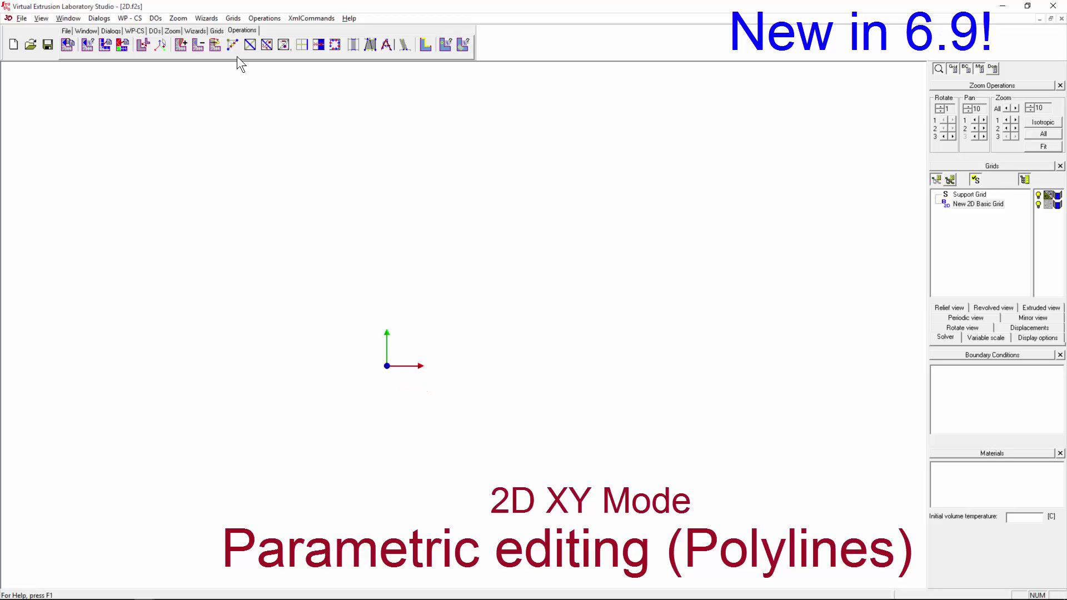
{"action": "left_click", "coordinate": [216, 42]}
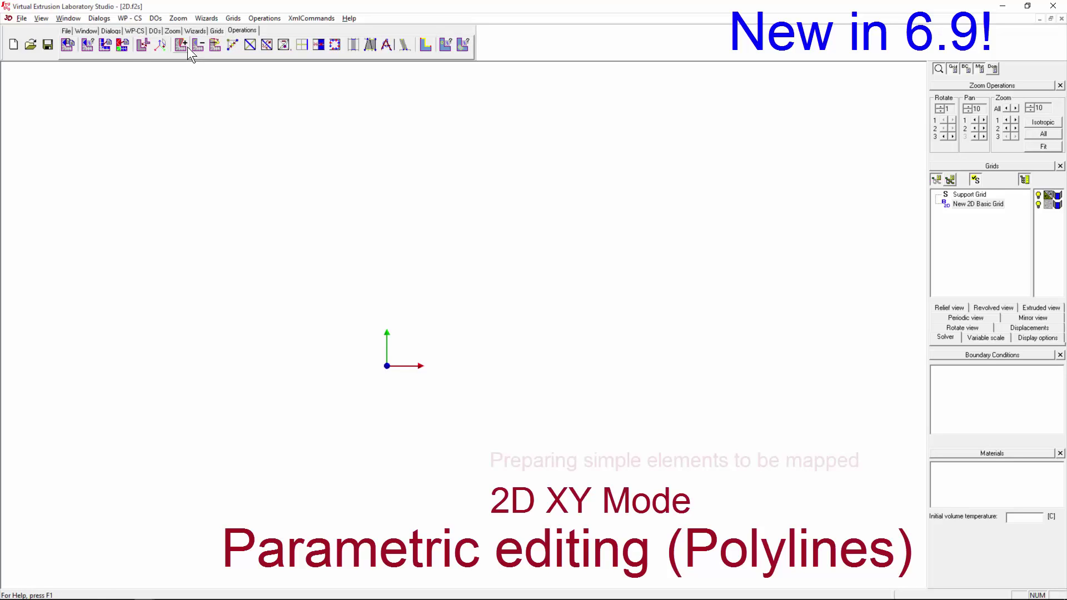
{"action": "left_click", "coordinate": [730, 207]}
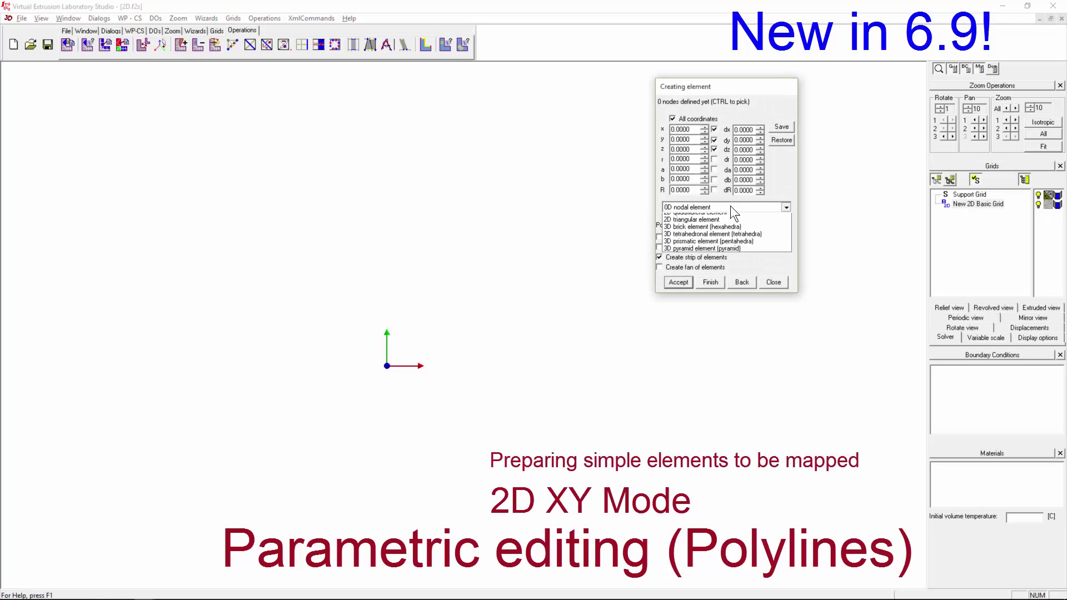
{"action": "left_click", "coordinate": [698, 228]}
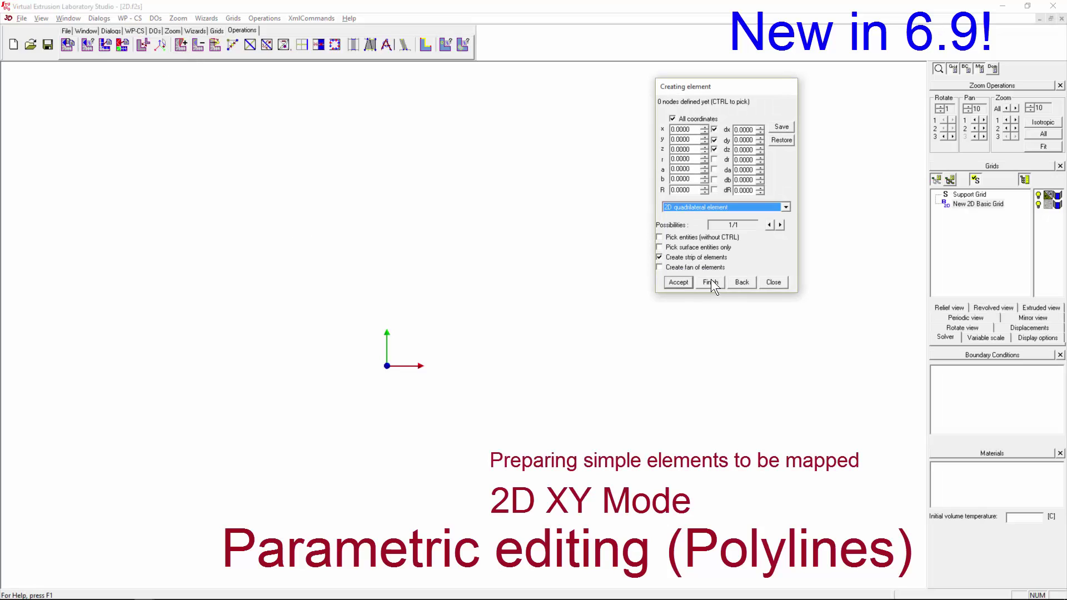
{"action": "left_click", "coordinate": [773, 283]}
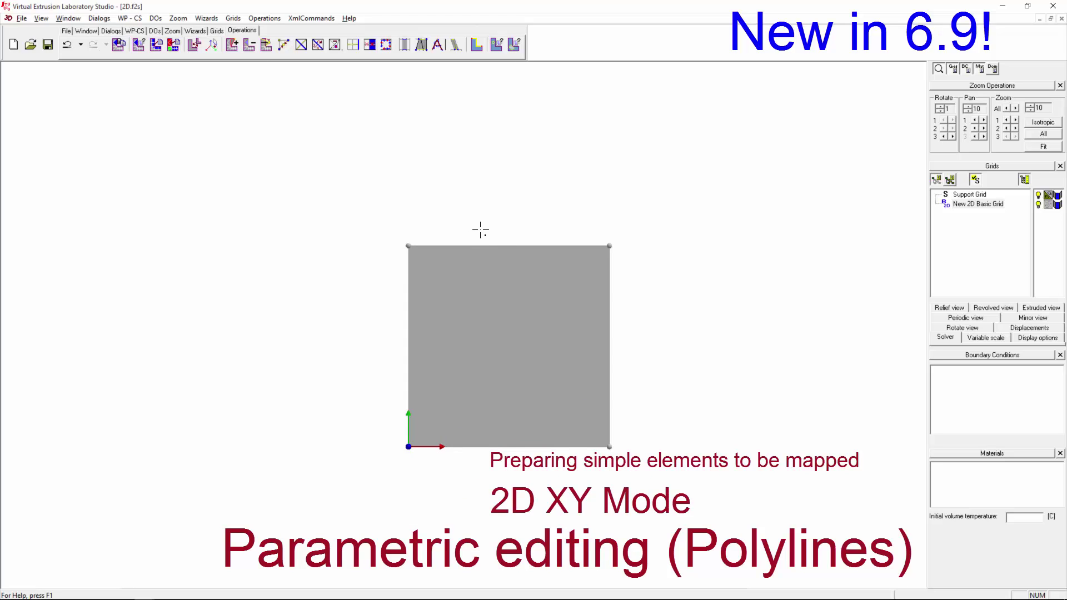
{"action": "scroll", "coordinate": [472, 276], "scroll_direction": "down", "scroll_amount": 2}
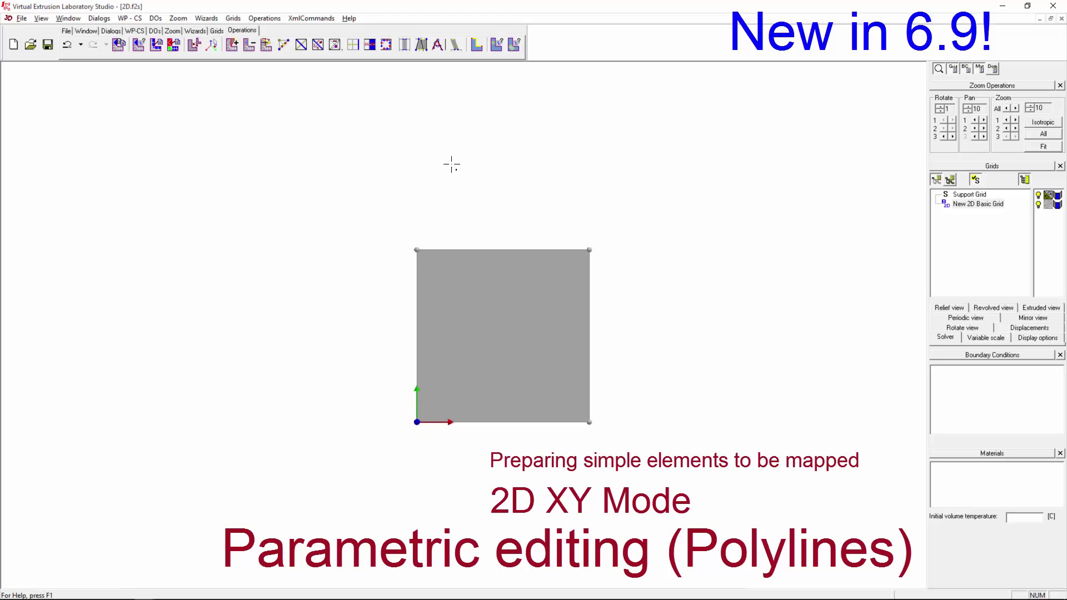
Open the Polylines dialog and place it clear of the quadrilateral element.
{"action": "left_click", "coordinate": [110, 31]}
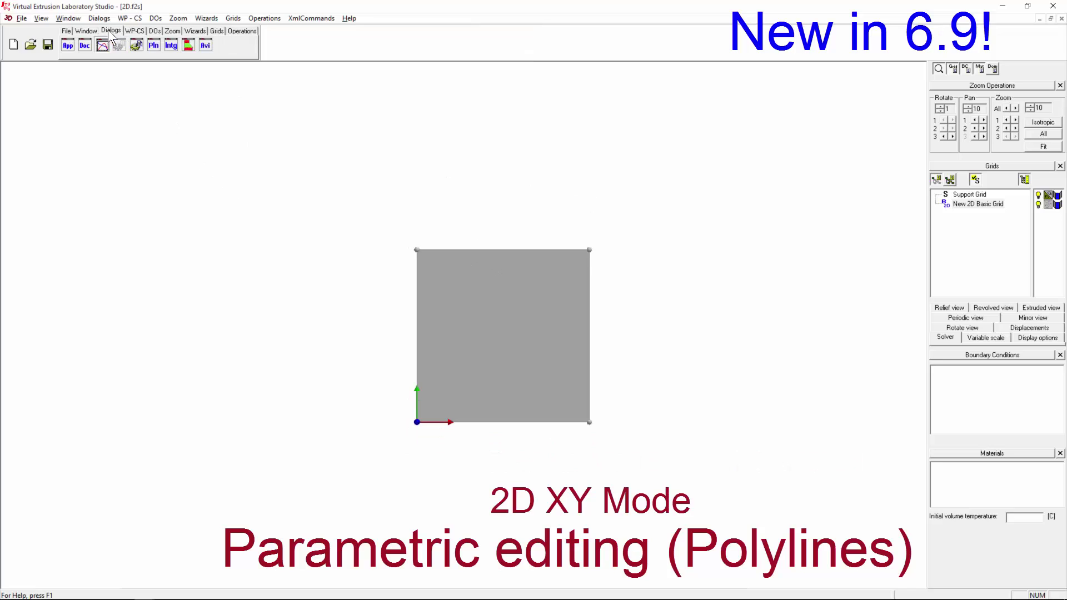
{"action": "left_click", "coordinate": [154, 45]}
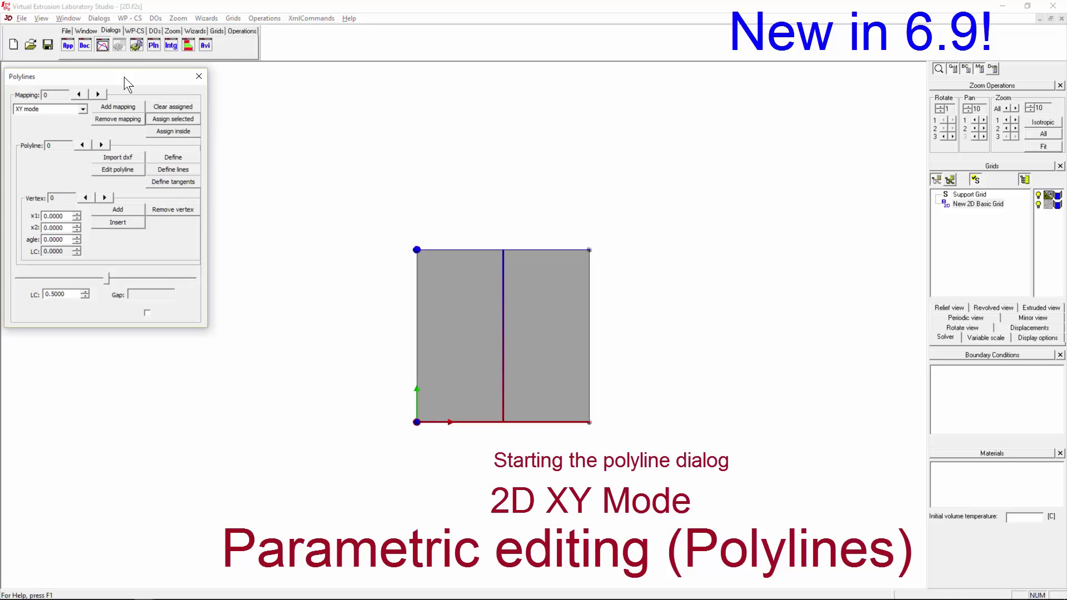
{"action": "mouse_move", "coordinate": [135, 79]}
{"action": "left_mouse_down"}
{"action": "mouse_move", "coordinate": [155, 79]}
{"action": "mouse_move", "coordinate": [143, 77]}
{"action": "left_mouse_up"}
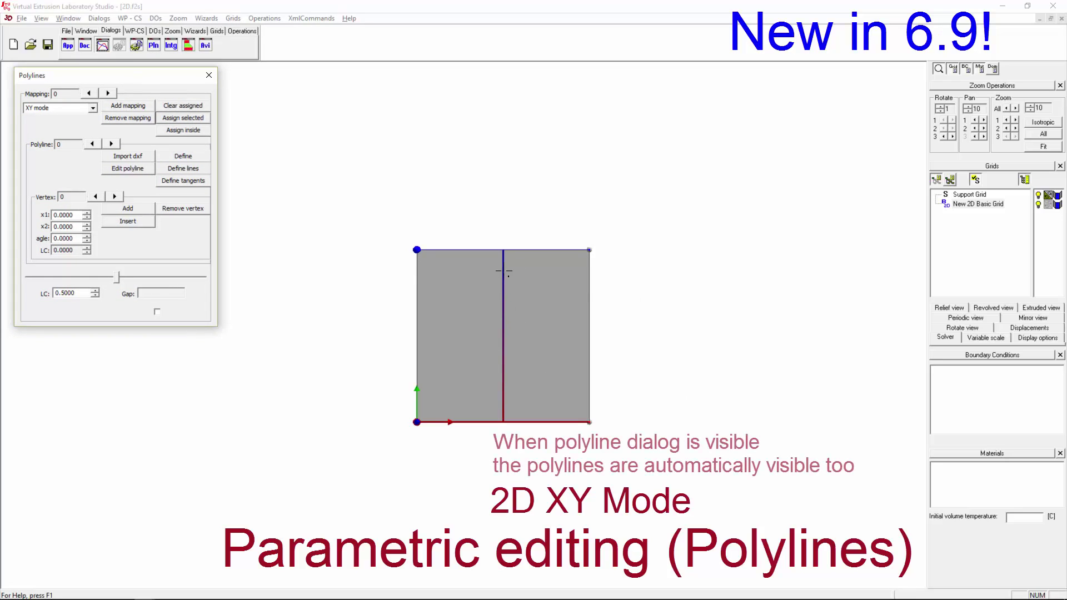
Hide the shaded face of the quadrilateral in the New 2D Basic Grid, leaving only the polylines drawn.
{"action": "left_click", "coordinate": [978, 203]}
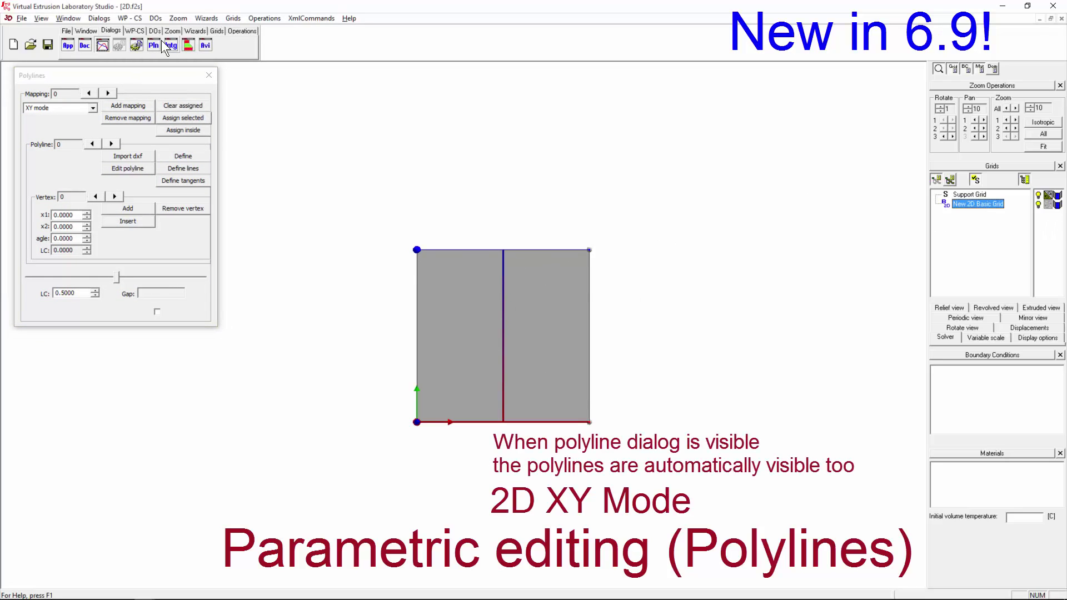
{"action": "left_click", "coordinate": [155, 31]}
{"action": "left_click", "coordinate": [157, 45]}
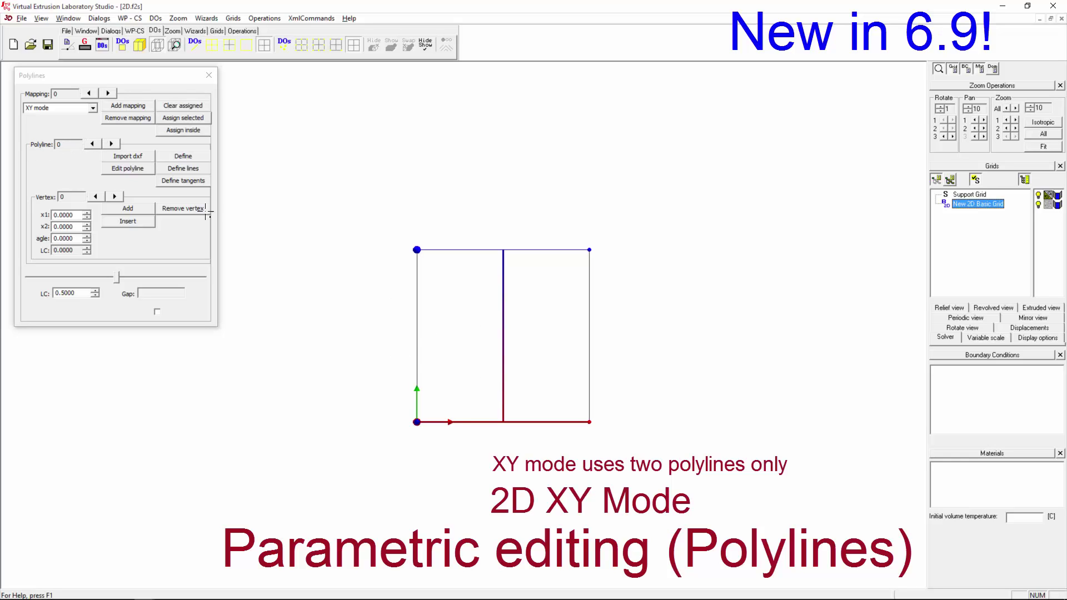
Examine polyline 1, the available mapping modes, and the x1 and x2 coordinates of vertex 0, keeping XY mode.
{"action": "left_click", "coordinate": [111, 144]}
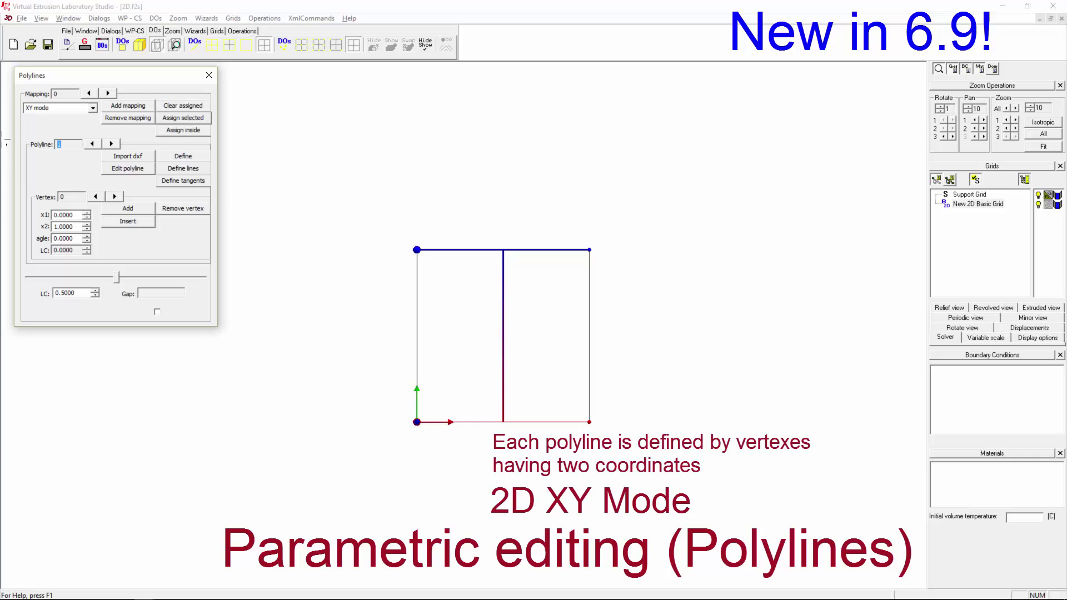
{"action": "left_click", "coordinate": [92, 108]}
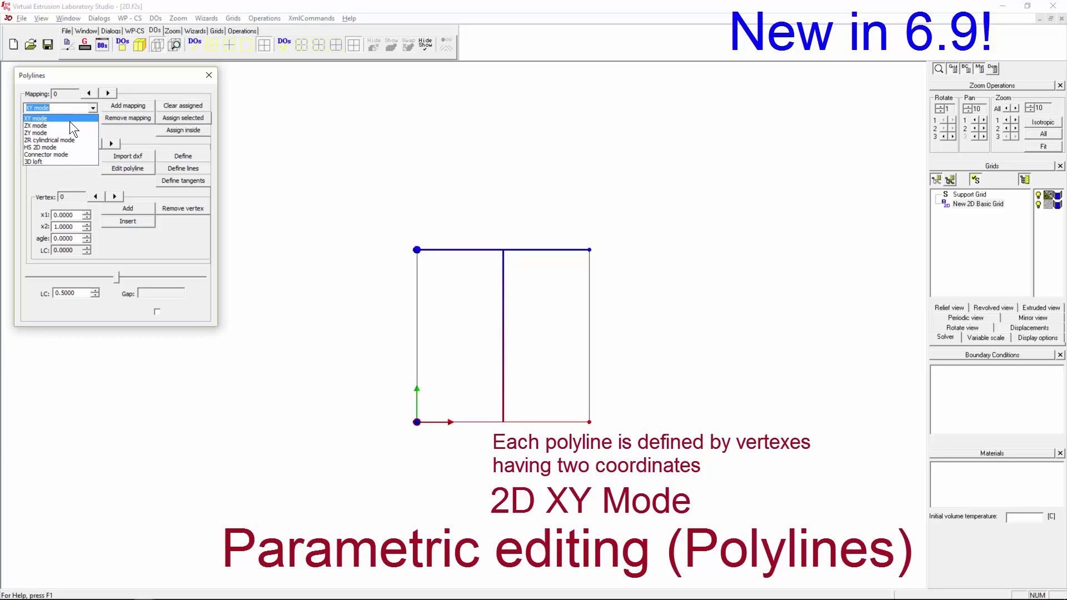
{"action": "left_click", "coordinate": [47, 116]}
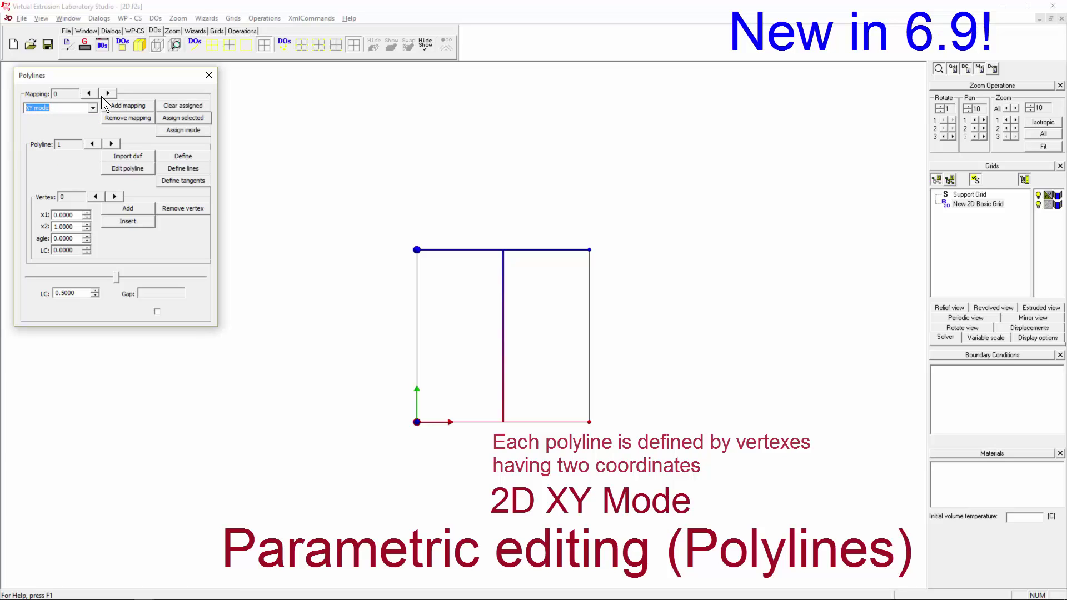
{"action": "double_click", "coordinate": [53, 214]}
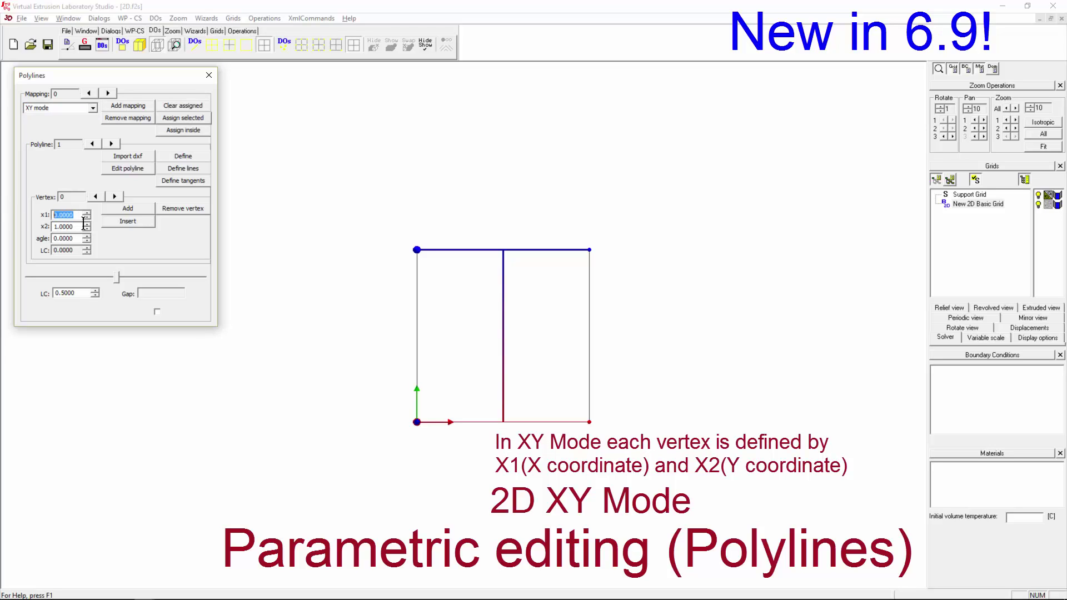
{"action": "left_click_drag", "start_coordinate": [55, 226], "coordinate": [71, 228]}
Move the coordinate axes symbol off the model origin into the corner of the view.
{"action": "left_click", "coordinate": [488, 437]}
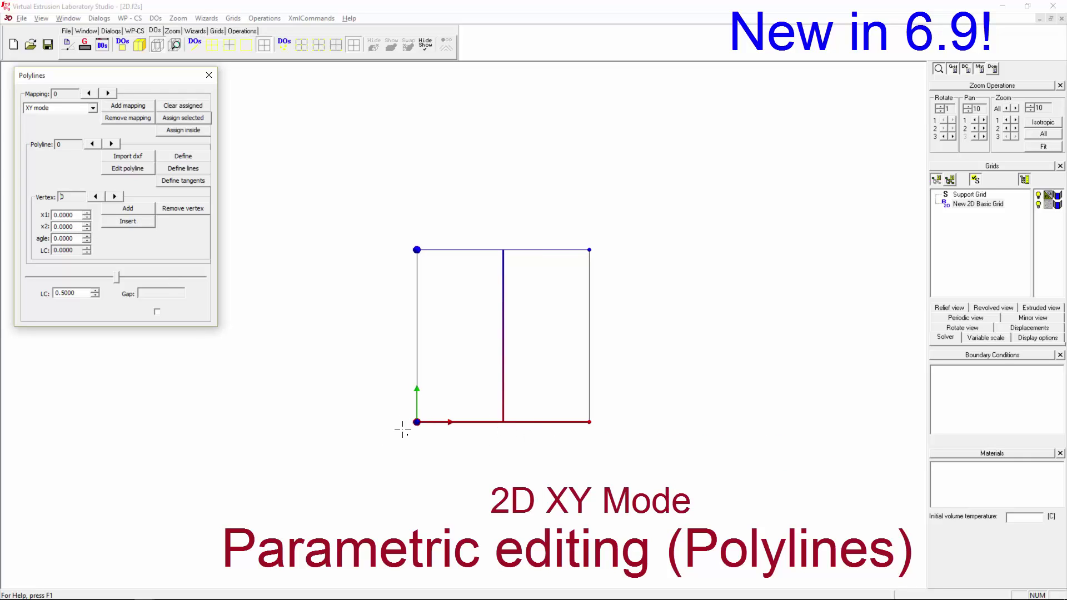
{"action": "left_click", "coordinate": [139, 31]}
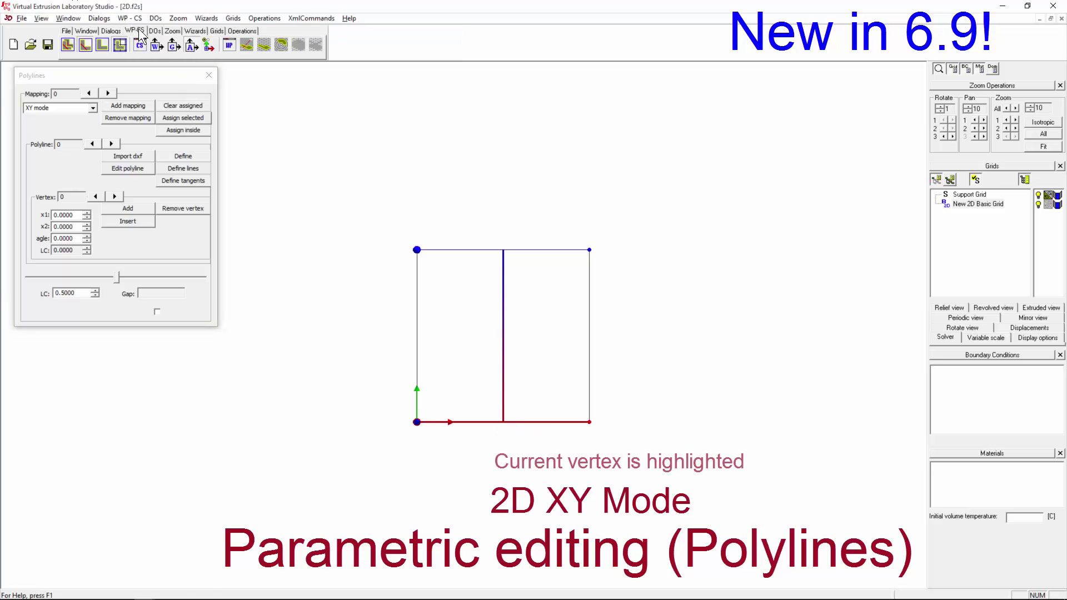
{"action": "left_click", "coordinate": [207, 44]}
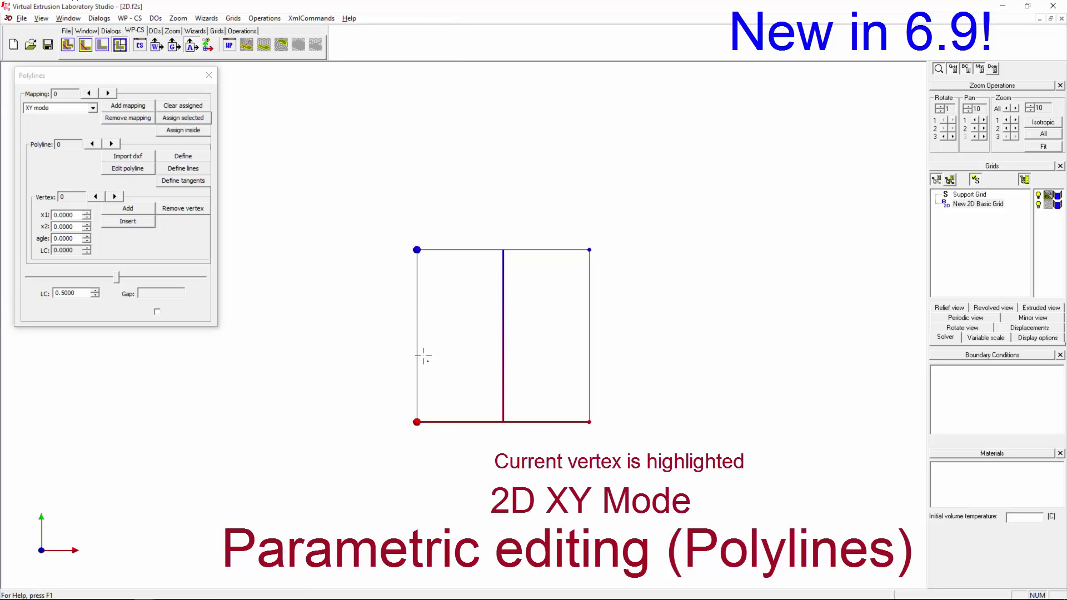
Try x1 and x2 values of -1 in turn for vertex 0 of polyline 0, restoring each coordinate to 0.
{"action": "left_click", "coordinate": [88, 217]}
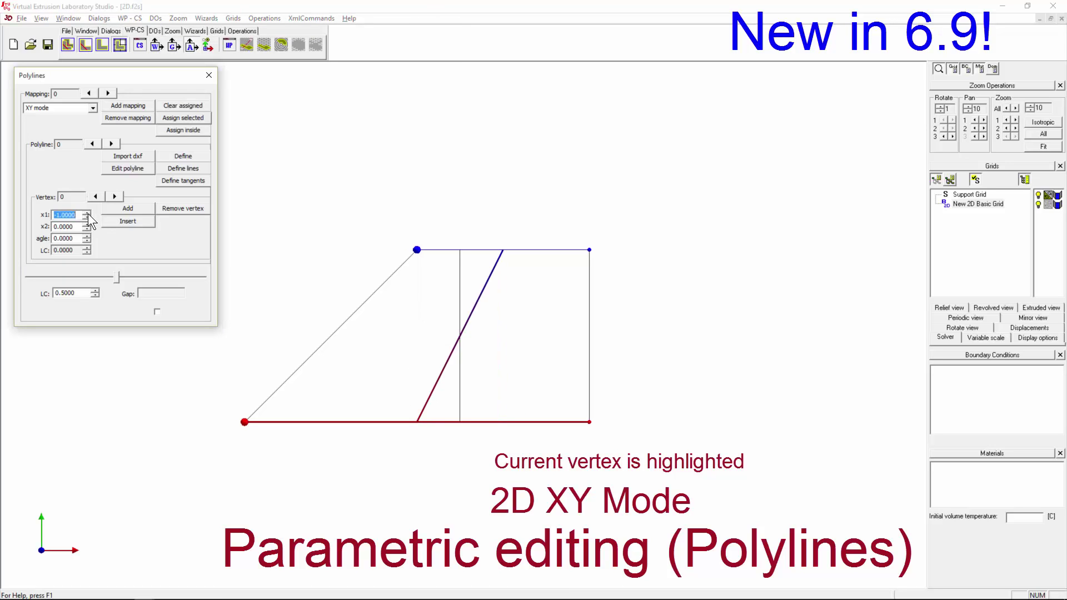
{"action": "left_click", "coordinate": [88, 216]}
{"action": "left_click", "coordinate": [88, 229]}
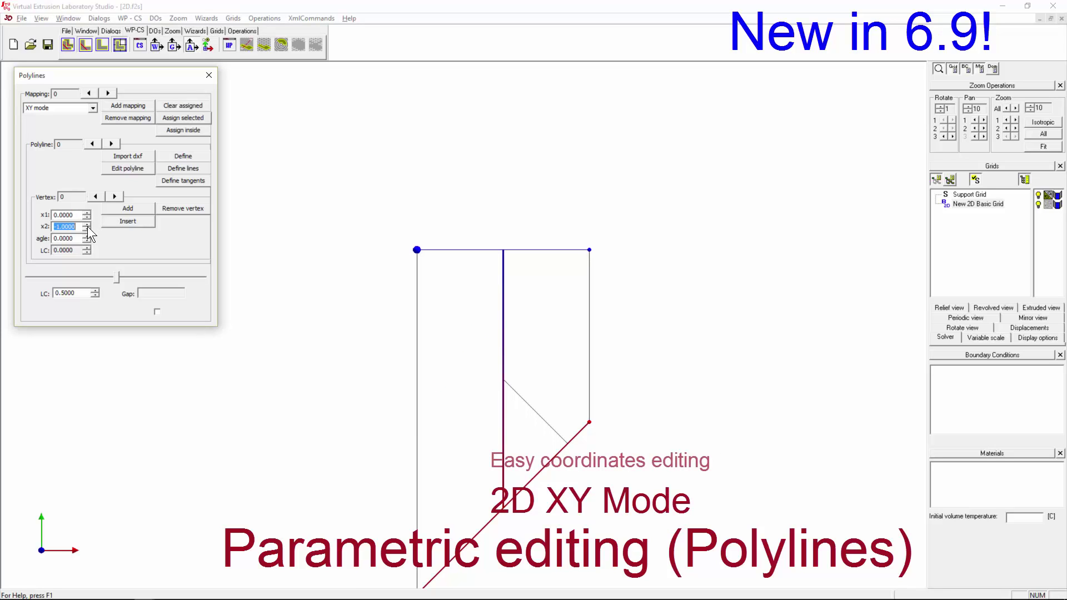
{"action": "left_click", "coordinate": [87, 225]}
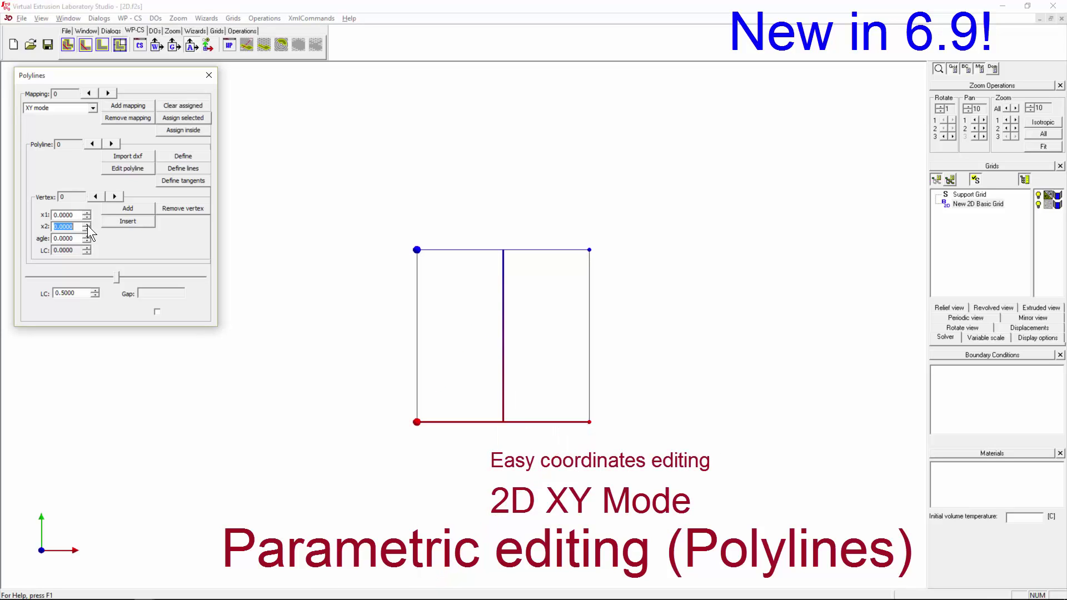
Step through the polylines and their vertices to make vertex 1 of polyline 1 current.
{"action": "left_click", "coordinate": [115, 197]}
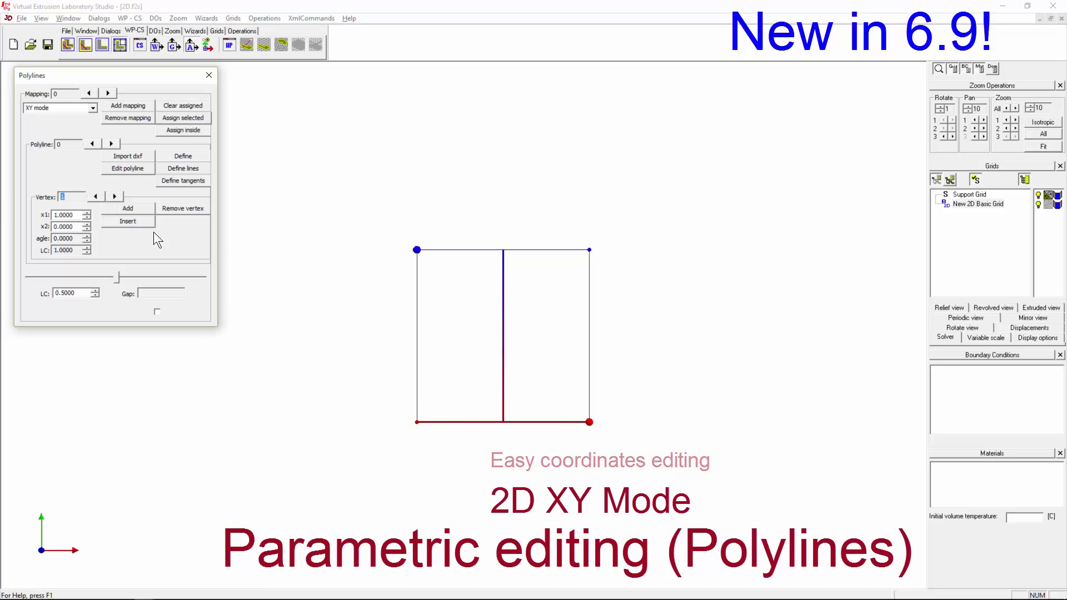
{"action": "left_click", "coordinate": [111, 143]}
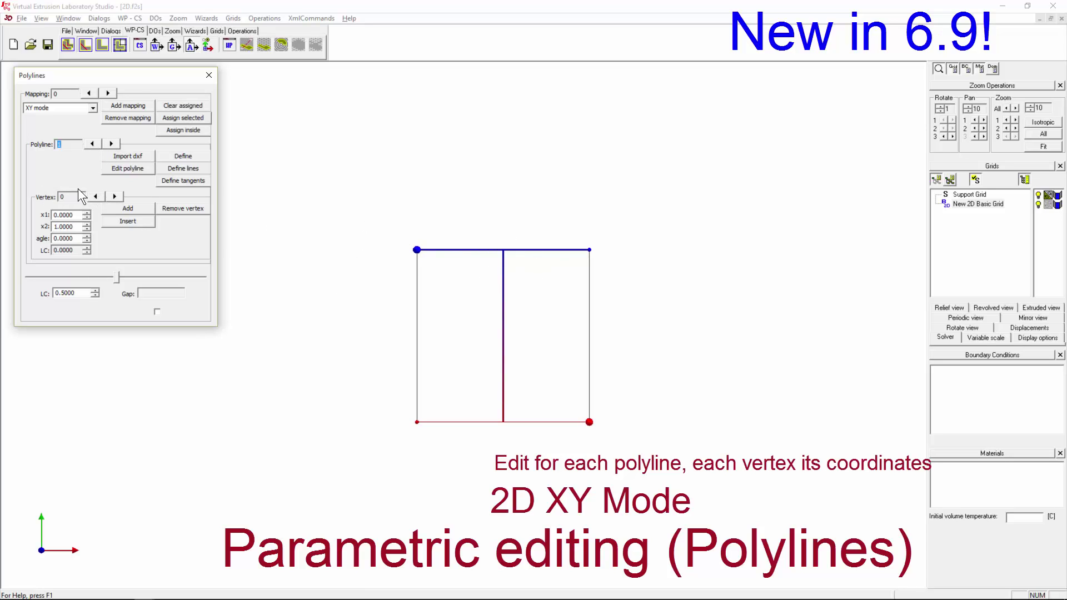
{"action": "left_click", "coordinate": [117, 196]}
Show the shaded face of the quadrilateral in the New 2D Basic Grid again.
{"action": "left_click", "coordinate": [838, 226]}
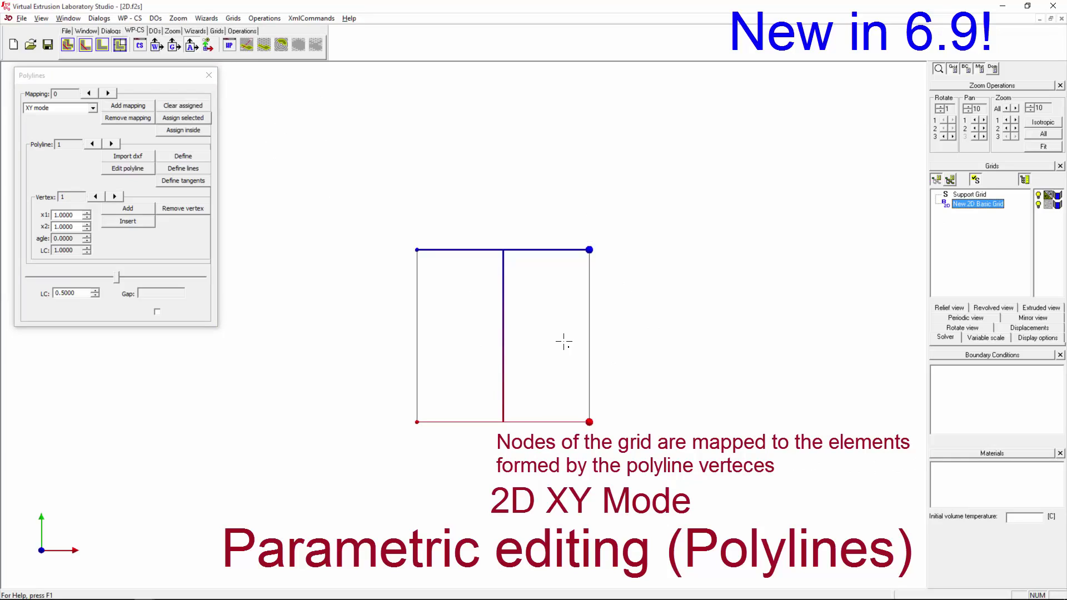
{"action": "left_click", "coordinate": [154, 31]}
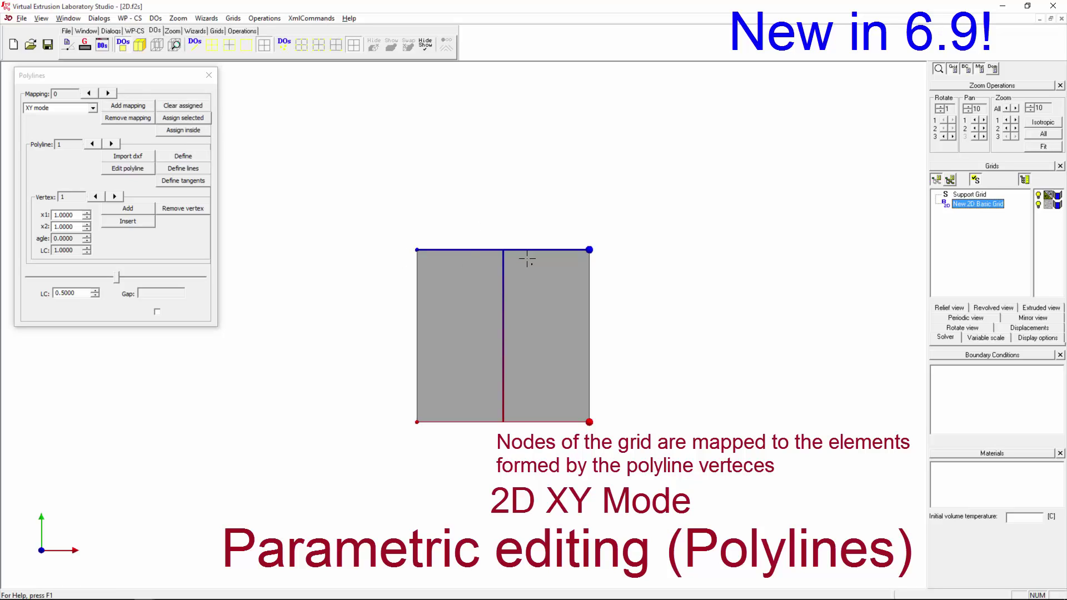
Assign the grid nodes inside the polylines to mapping 0 and display the assigned nodes.
{"action": "left_click", "coordinate": [183, 131]}
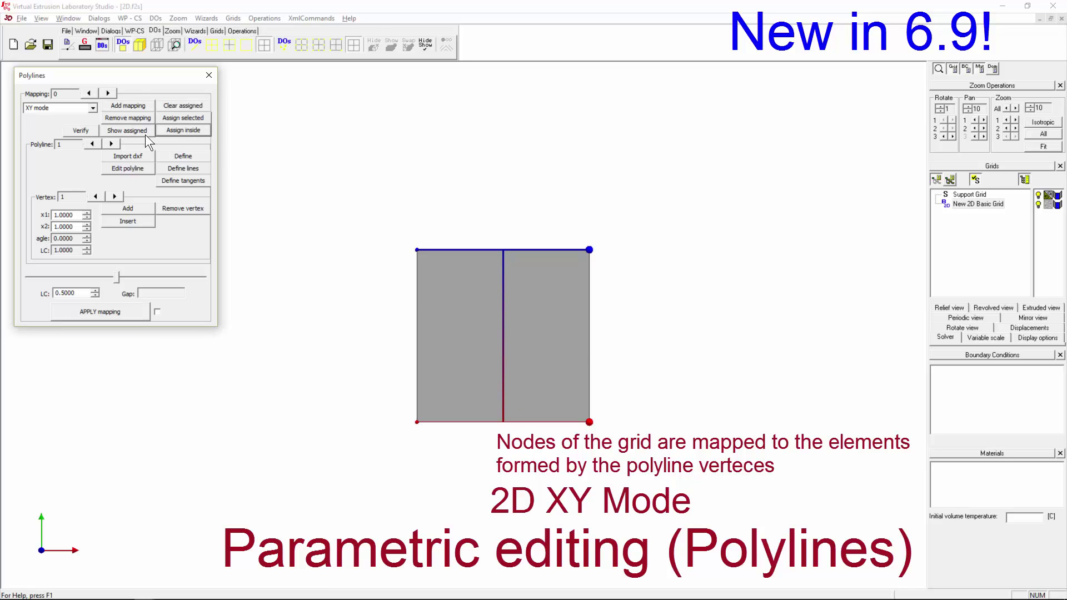
{"action": "left_click", "coordinate": [131, 130]}
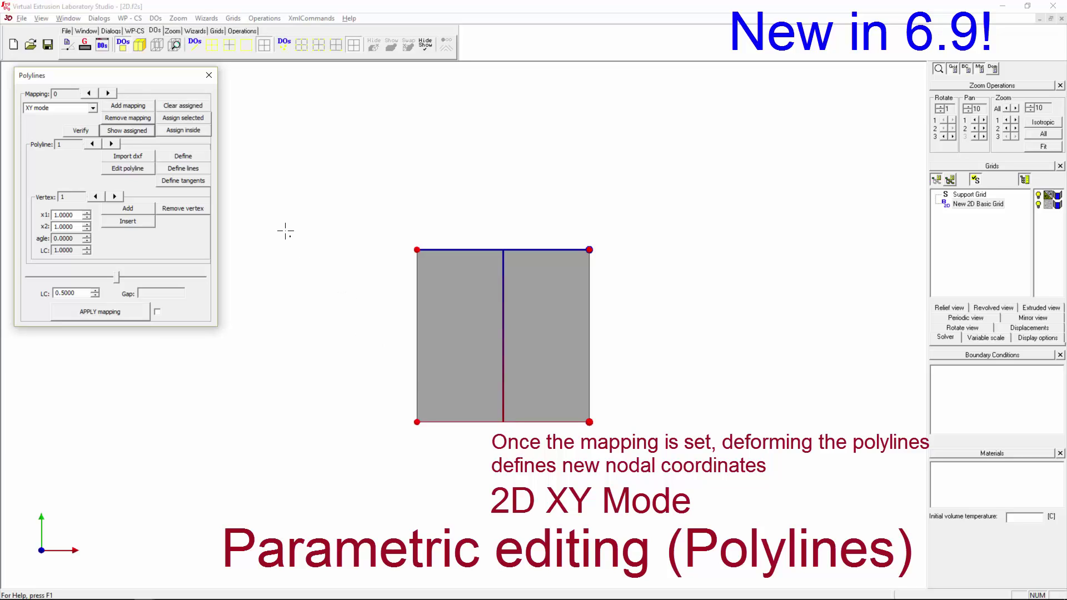
{"action": "left_click", "coordinate": [501, 221]}
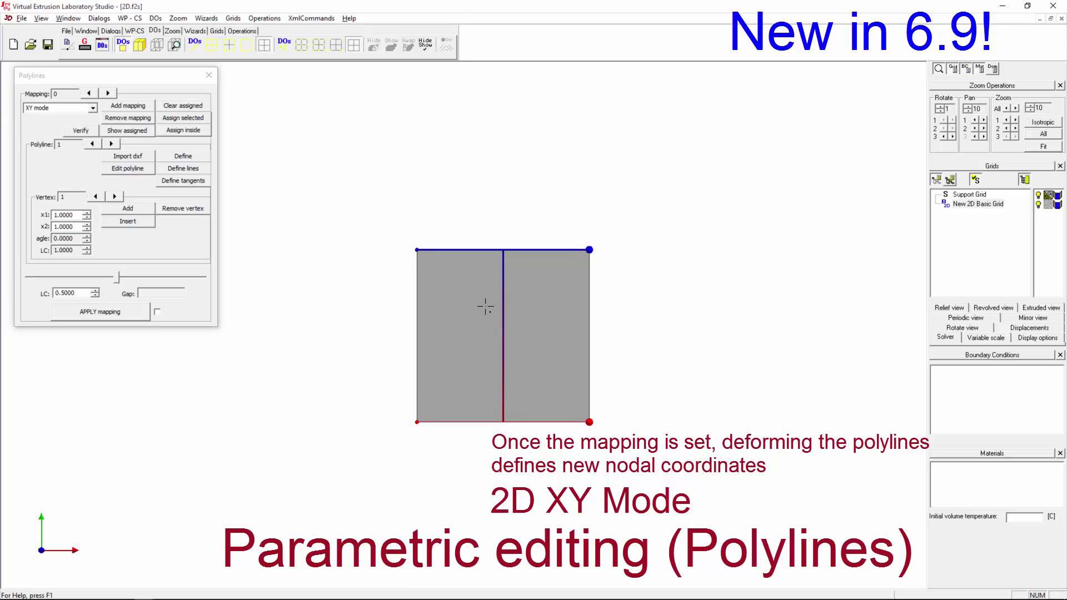
Close the Polylines dialog and reopen it to check that the node mapping persists.
{"action": "left_click", "coordinate": [209, 75]}
{"action": "left_click", "coordinate": [973, 204]}
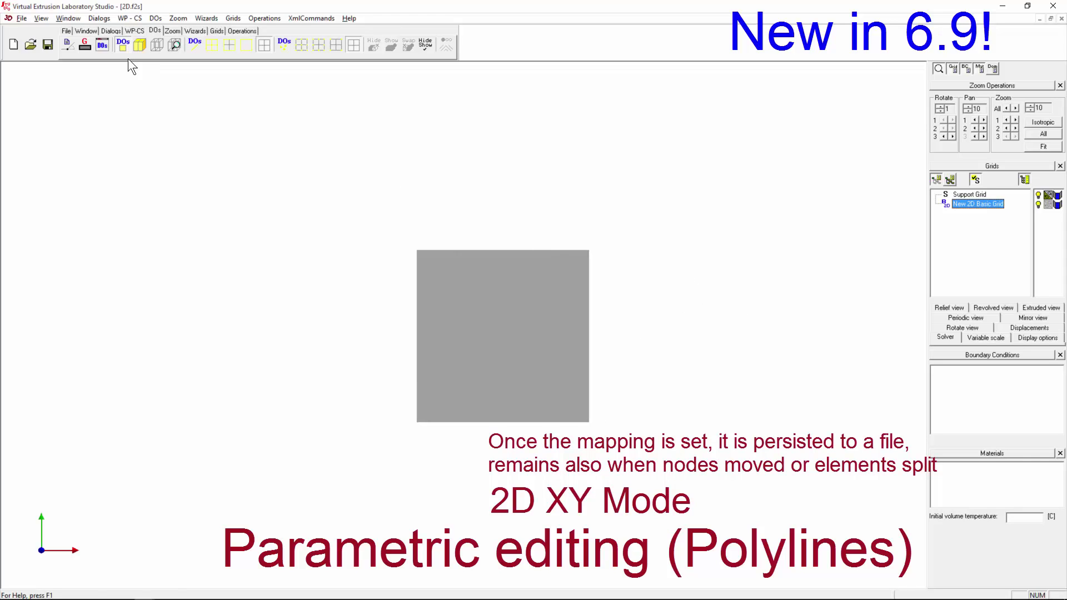
{"action": "left_click", "coordinate": [116, 31]}
{"action": "left_click", "coordinate": [148, 42]}
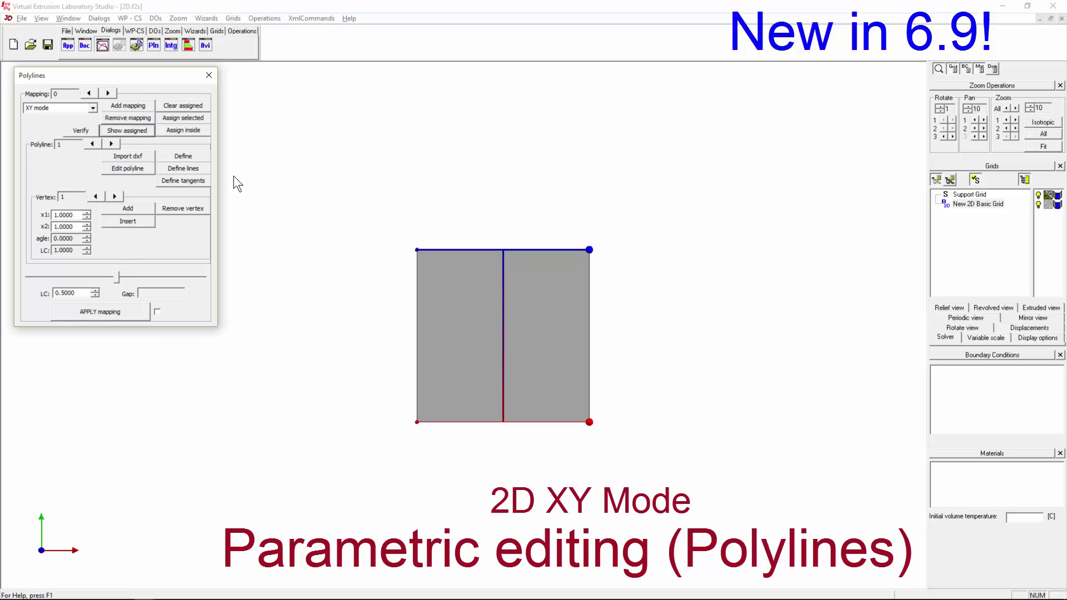
Set vertex 1 of polyline 1 to x2 = 2 and x1 = 3, applying the mapping after each coordinate change.
{"action": "left_click", "coordinate": [86, 223]}
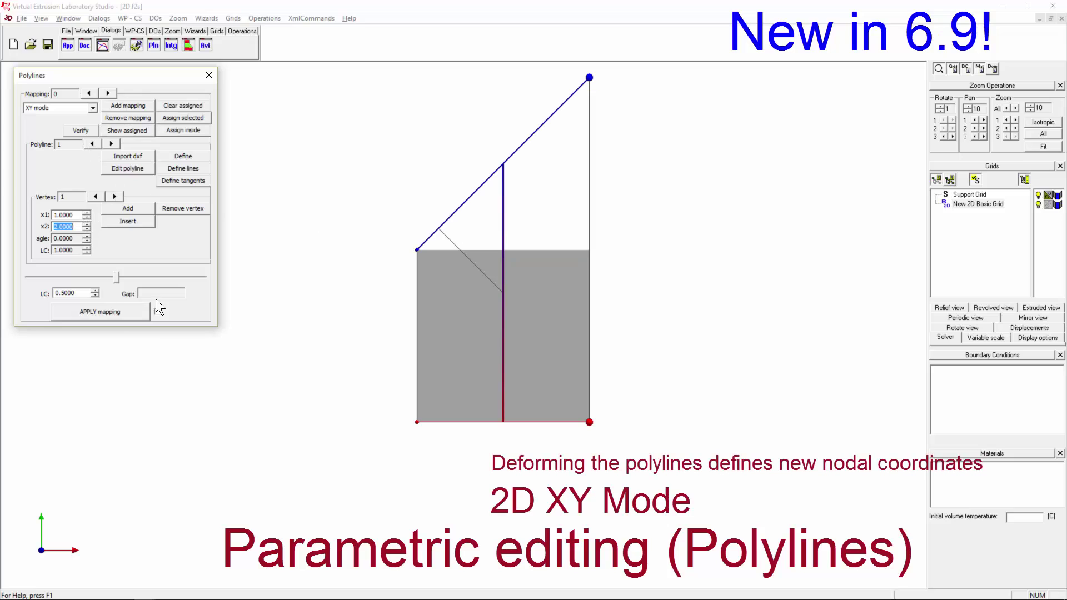
{"action": "left_click", "coordinate": [127, 314]}
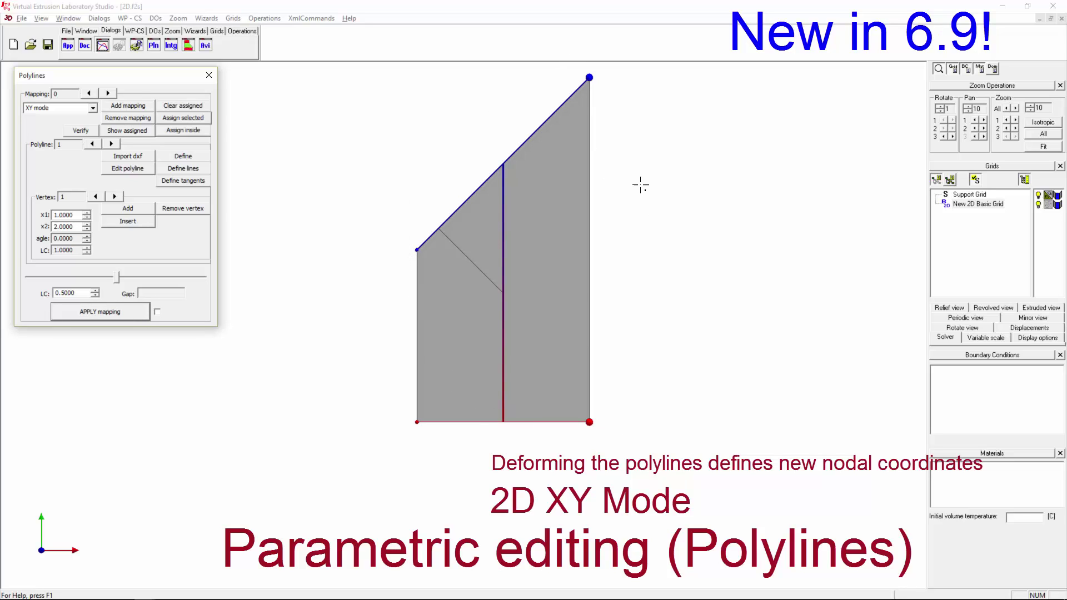
{"action": "left_click", "coordinate": [87, 213]}
{"action": "left_click", "coordinate": [86, 213]}
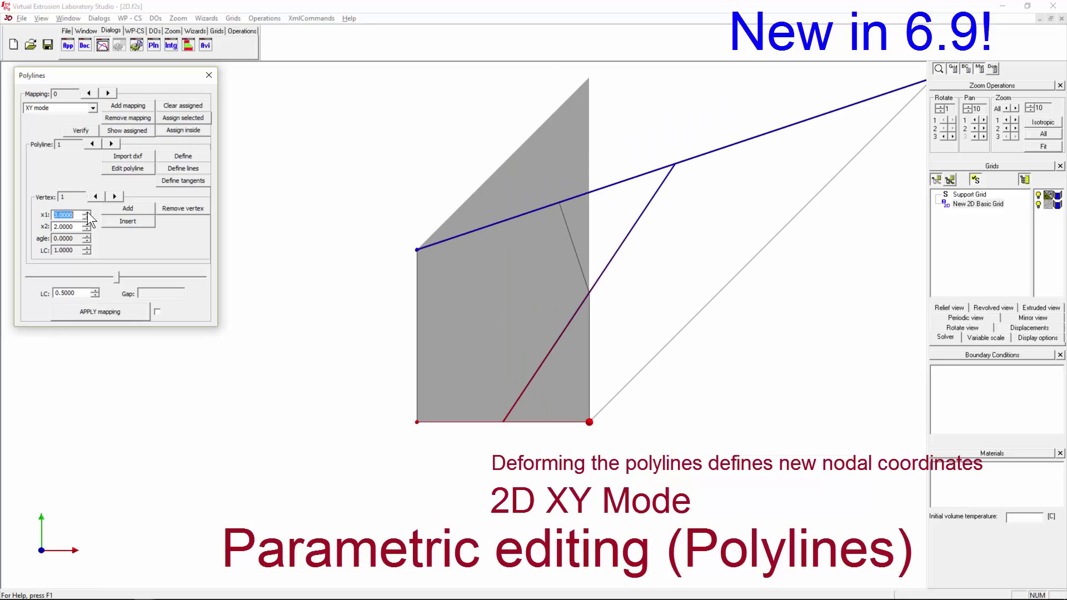
{"action": "scroll", "coordinate": [336, 378], "scroll_direction": "down", "scroll_amount": 3}
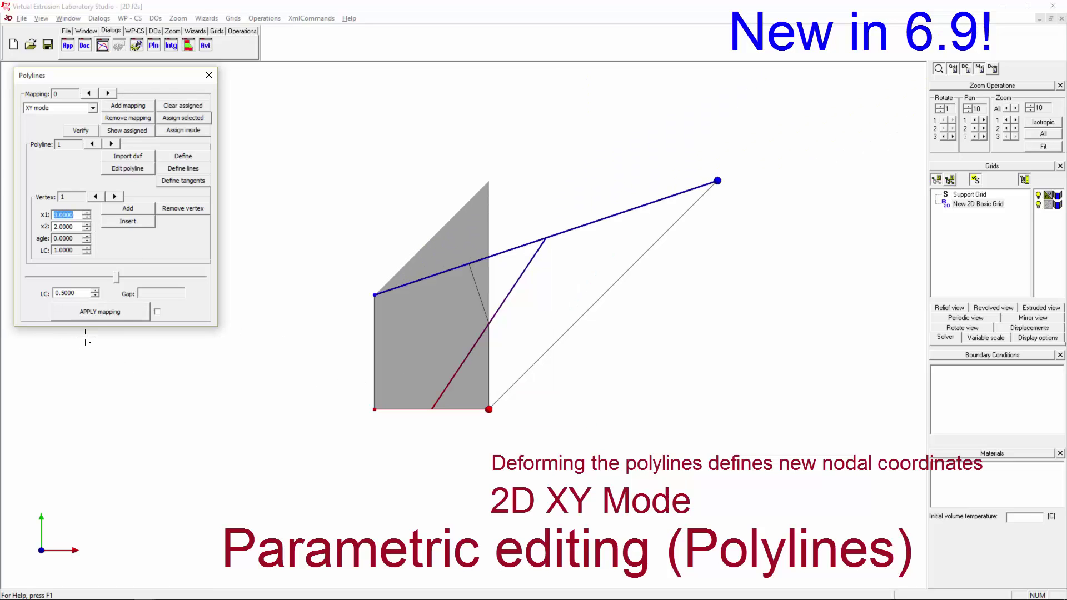
{"action": "left_click", "coordinate": [107, 312]}
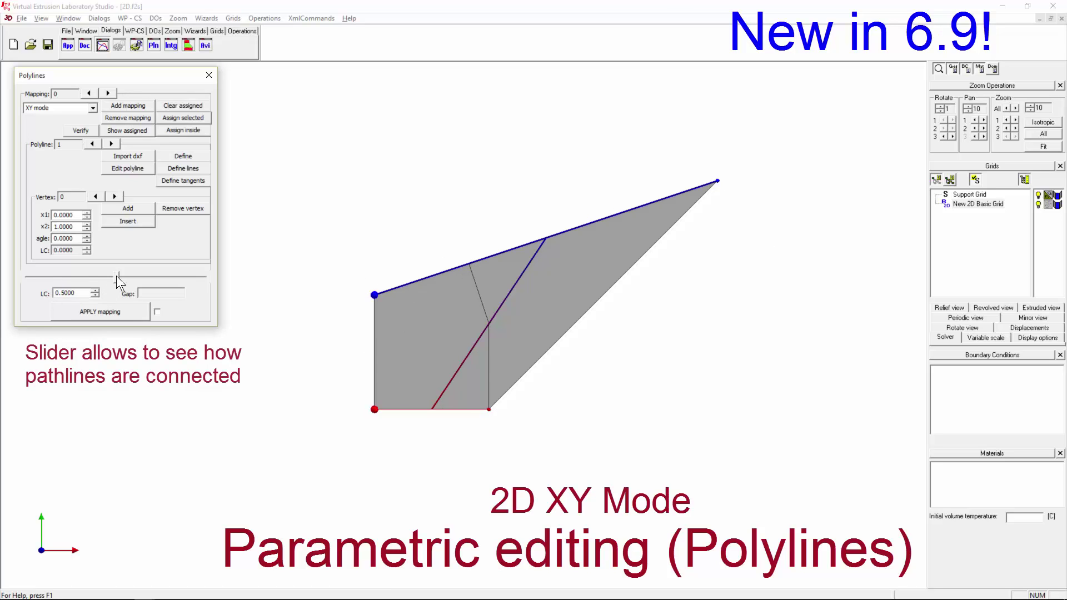
Inspect how the pathlines connect the two polylines at relative coordinates 0.17, 0.25 and 0.31.
{"action": "left_click_drag", "start_coordinate": [115, 275], "coordinate": [54, 279]}
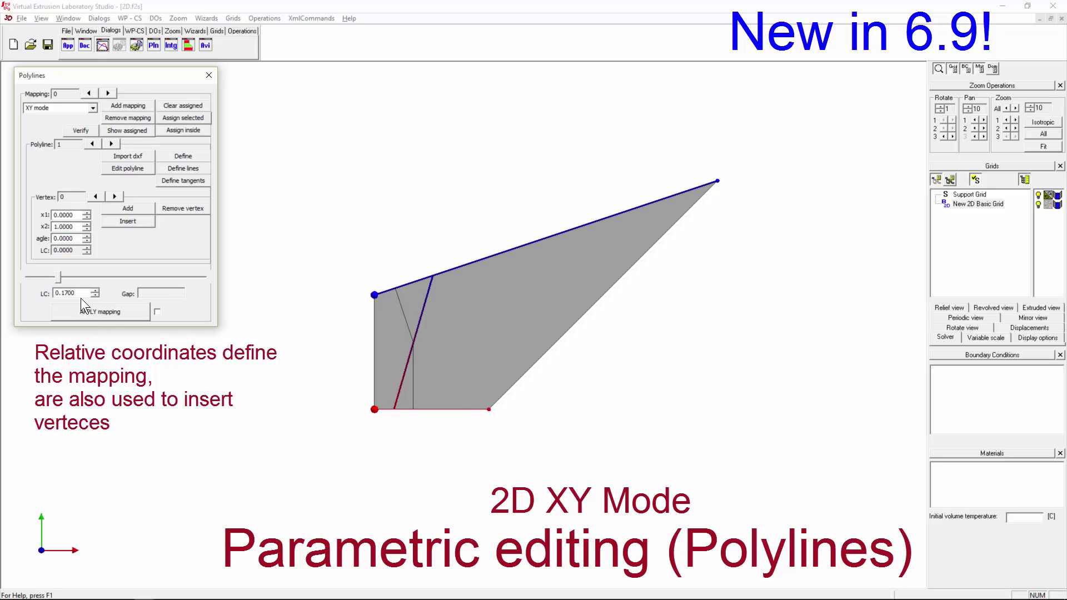
{"action": "left_click_drag", "start_coordinate": [81, 293], "coordinate": [53, 295]}
{"action": "type", "text": "0.25"}
{"action": "key", "text": "Return"}
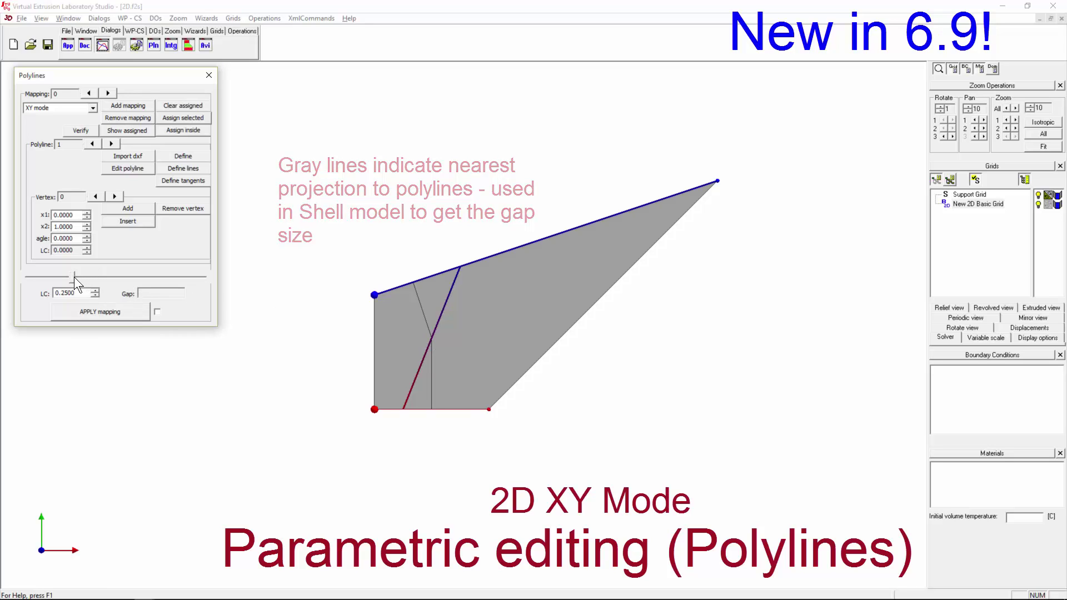
{"action": "left_click_drag", "start_coordinate": [71, 276], "coordinate": [82, 276]}
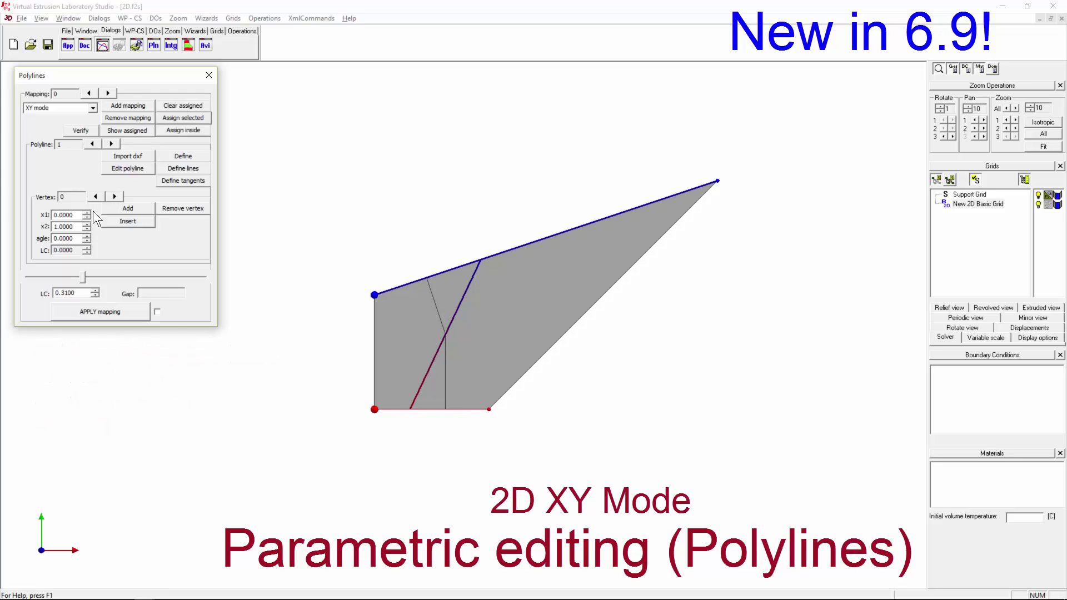
Try moving vertex 0 of polyline 0 to x1 = 3, check the pathline at 0.87, and return x1 to 0.
{"action": "left_click", "coordinate": [93, 143]}
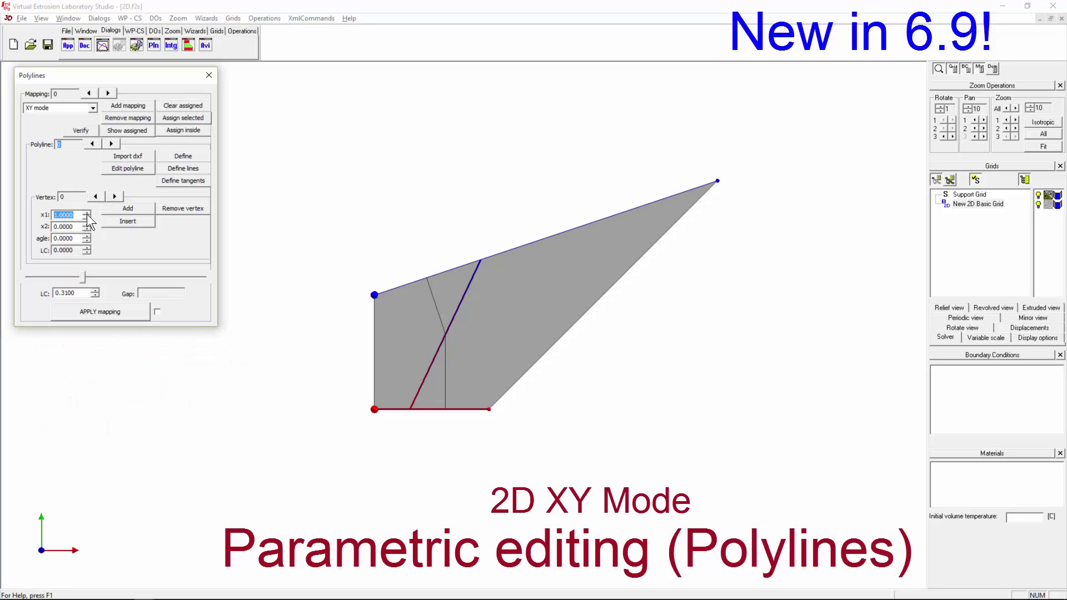
{"action": "left_click", "coordinate": [86, 213]}
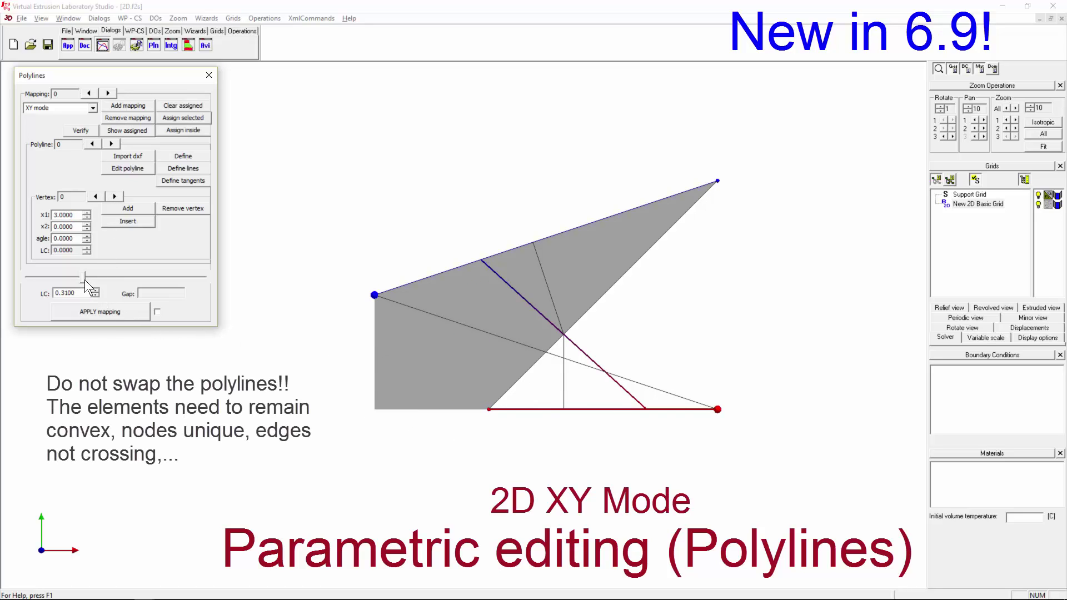
{"action": "left_click_drag", "start_coordinate": [84, 279], "coordinate": [181, 286]}
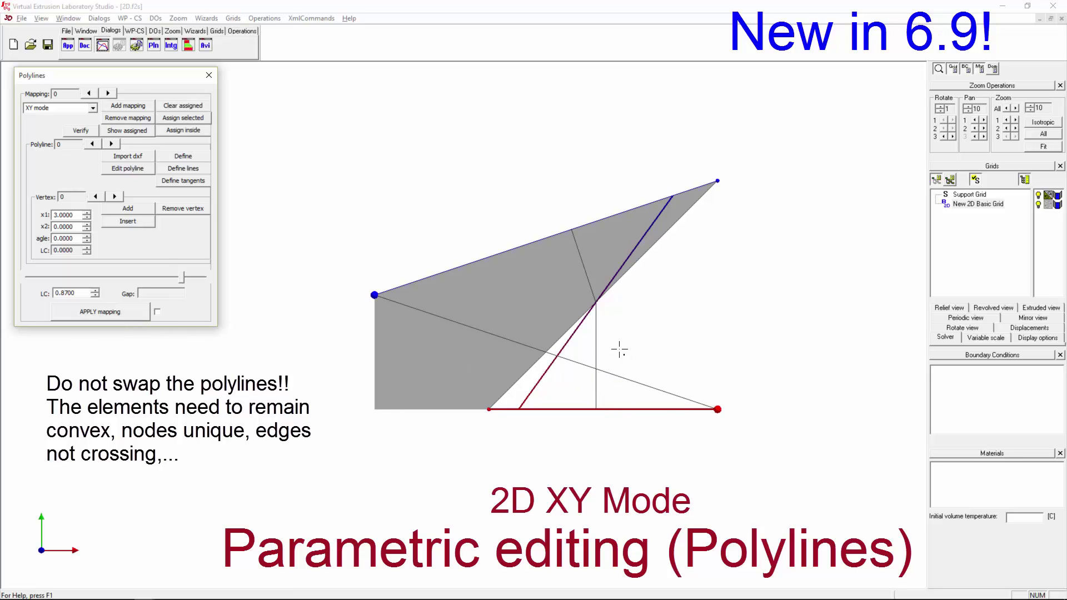
{"action": "left_click", "coordinate": [86, 218]}
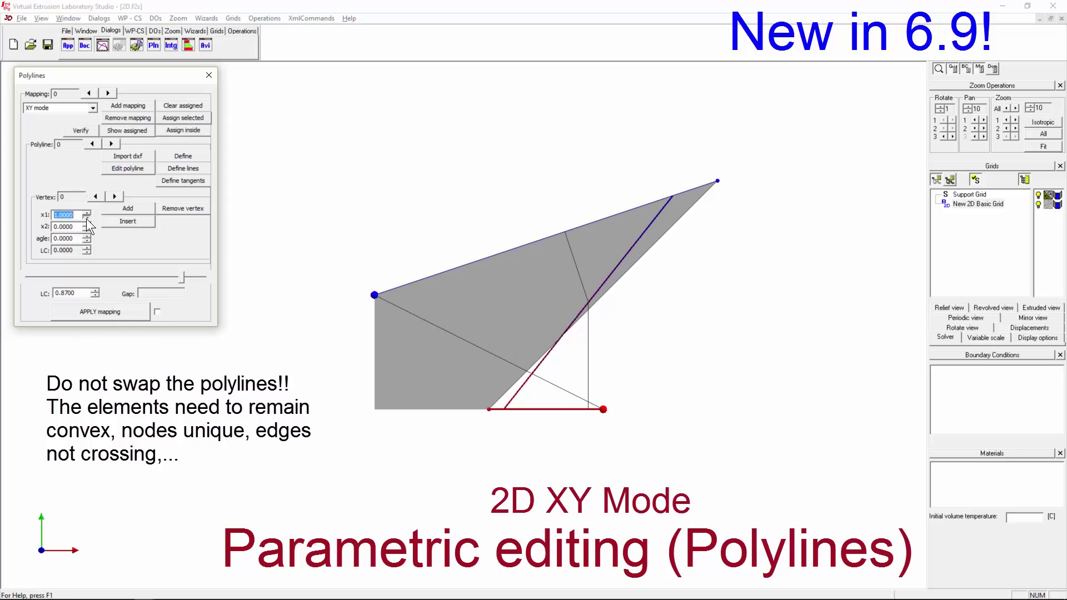
Set x1 of vertex 1 of polyline 0 to 3 and apply the mapping.
{"action": "left_click", "coordinate": [115, 196]}
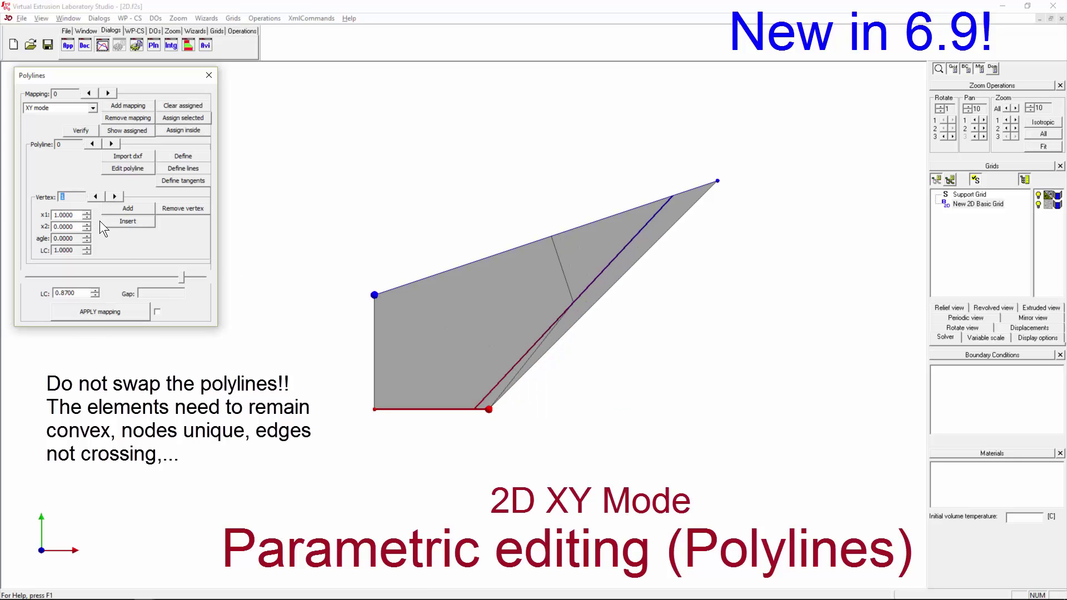
{"action": "left_click", "coordinate": [86, 212]}
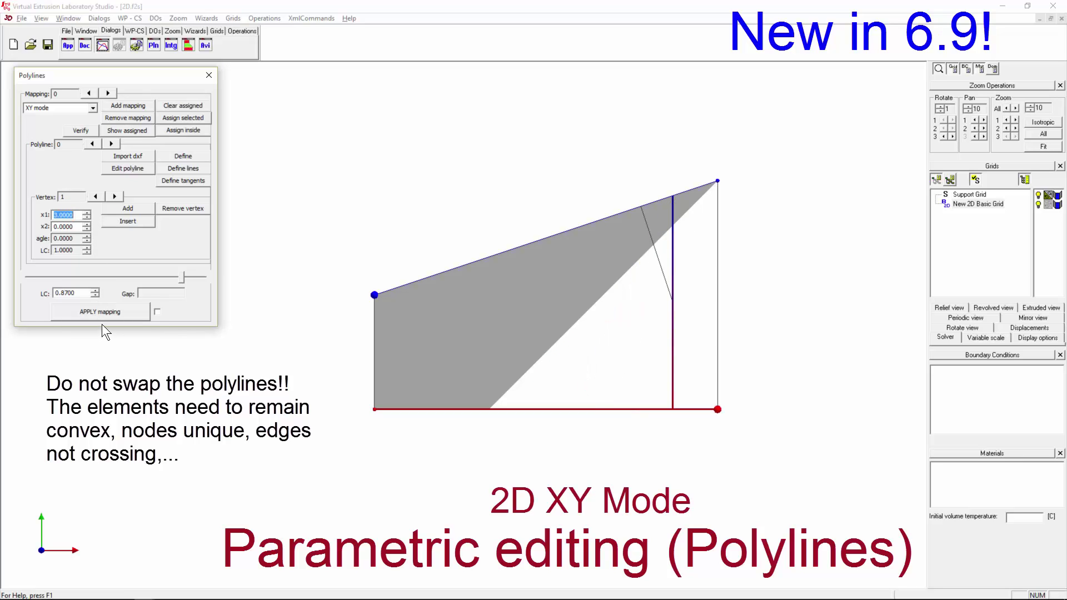
{"action": "left_click", "coordinate": [115, 312]}
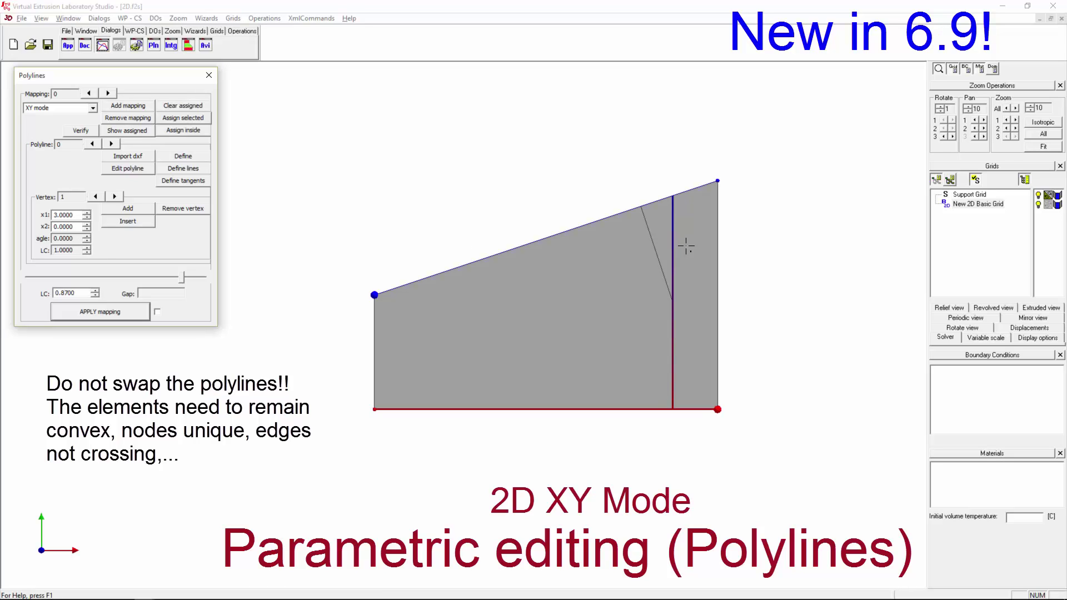
Bulge polyline 0 into an arc by setting the angle of its vertex 0 to -62.
{"action": "left_click", "coordinate": [405, 174]}
{"action": "scroll", "coordinate": [591, 353], "scroll_direction": "up", "scroll_amount": 1}
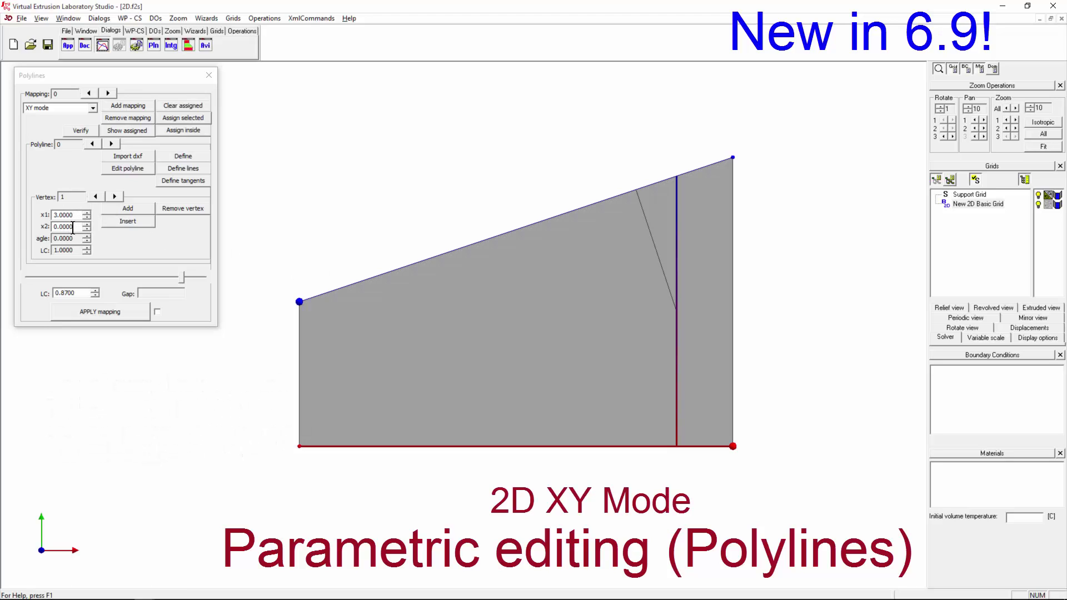
{"action": "left_click", "coordinate": [97, 196]}
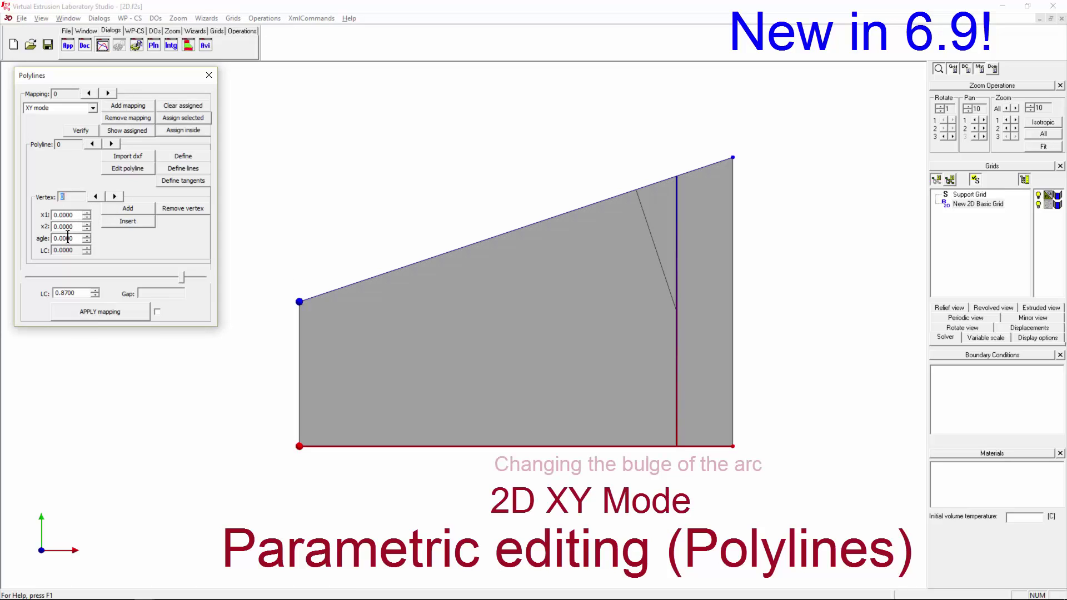
{"action": "left_click", "coordinate": [77, 240]}
{"action": "scroll", "coordinate": [78, 240], "scroll_direction": "down", "scroll_amount": 12}
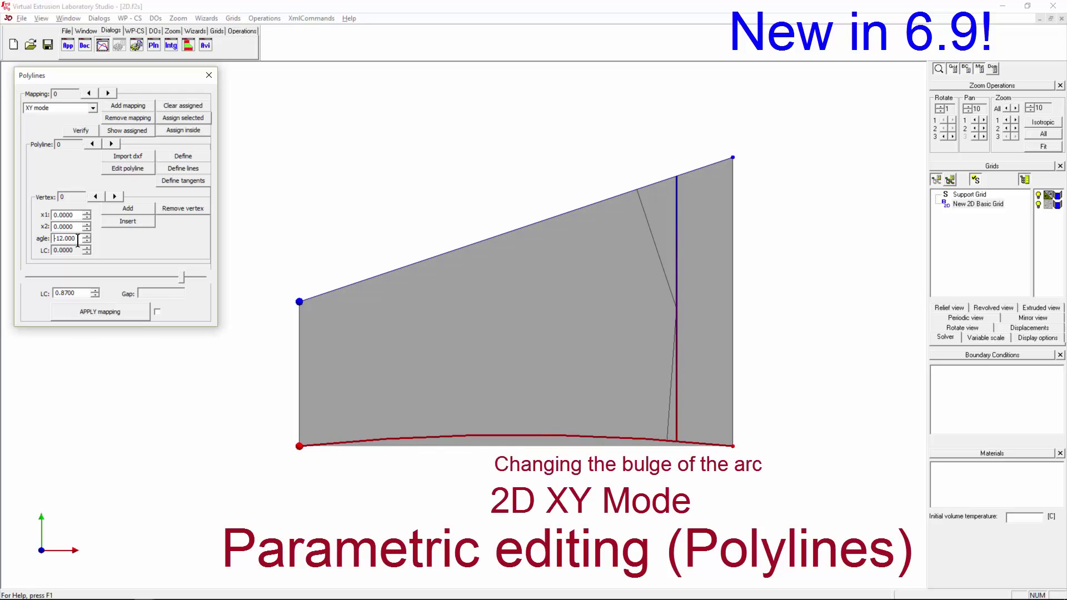
{"action": "scroll", "coordinate": [77, 240], "scroll_direction": "down", "scroll_amount": 20}
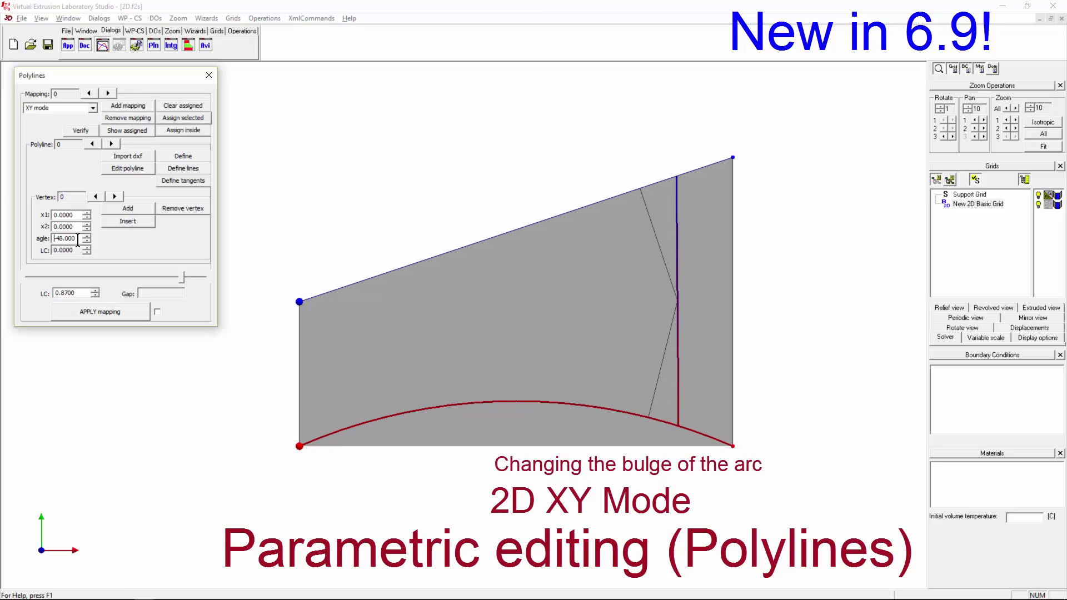
{"action": "scroll", "coordinate": [78, 240], "scroll_direction": "down", "scroll_amount": 14}
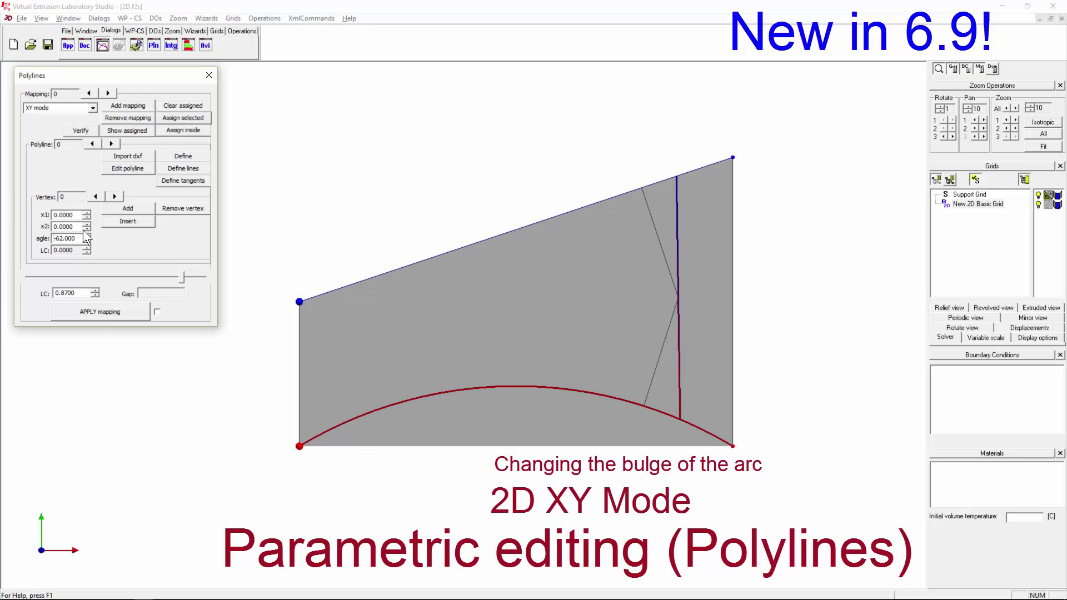
Set the angle of vertex 0 of polyline 1 to 64 and move the pathline to relative coordinate 0.46.
{"action": "left_click", "coordinate": [112, 143]}
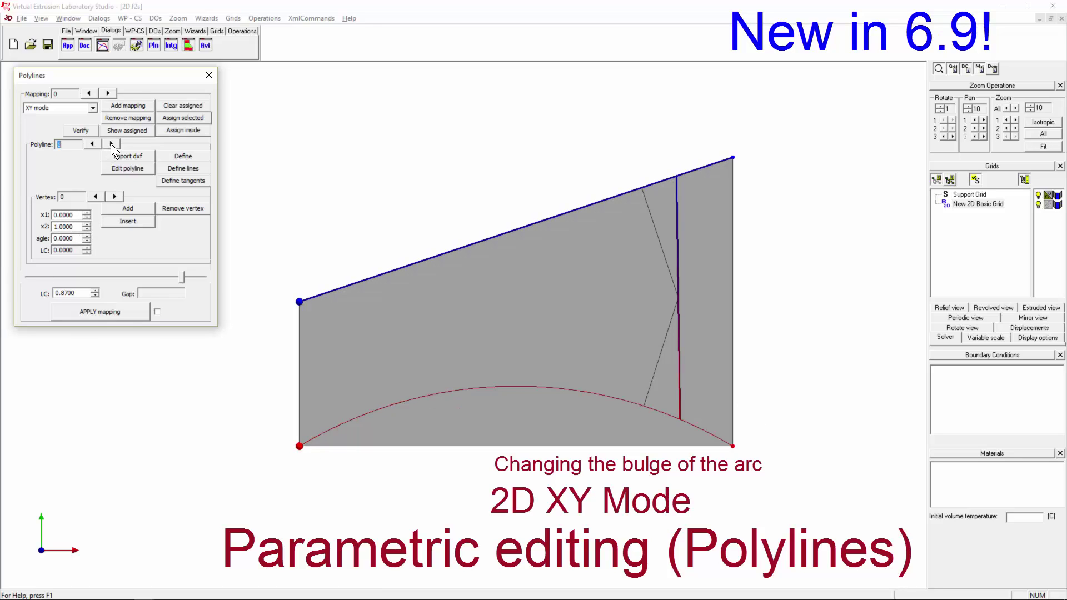
{"action": "left_click", "coordinate": [77, 239]}
{"action": "scroll", "coordinate": [76, 240], "scroll_direction": "down", "scroll_amount": 20}
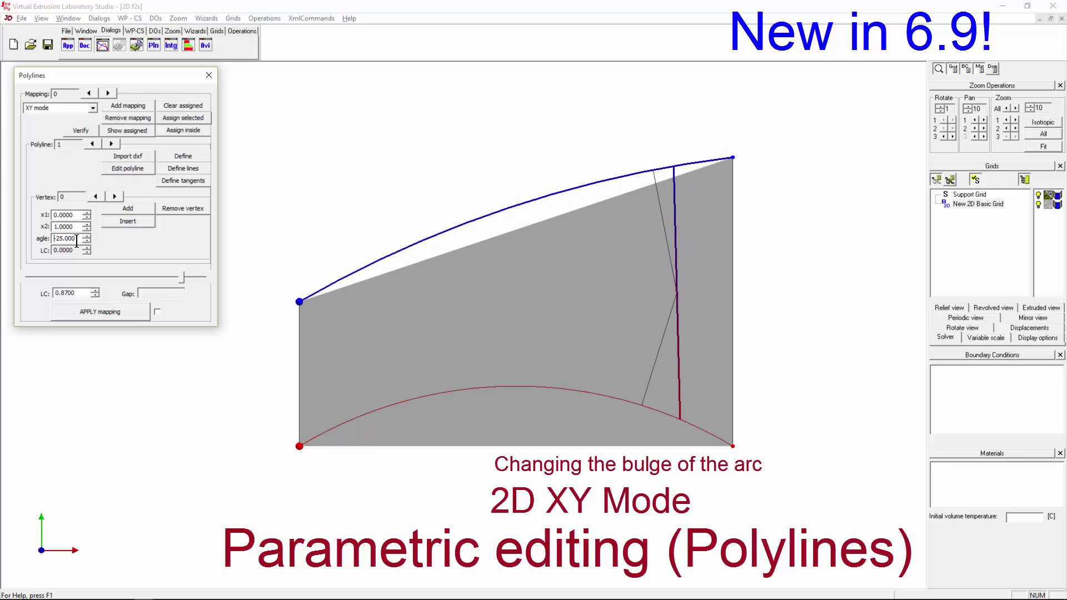
{"action": "scroll", "coordinate": [77, 239], "scroll_direction": "up", "scroll_amount": 20}
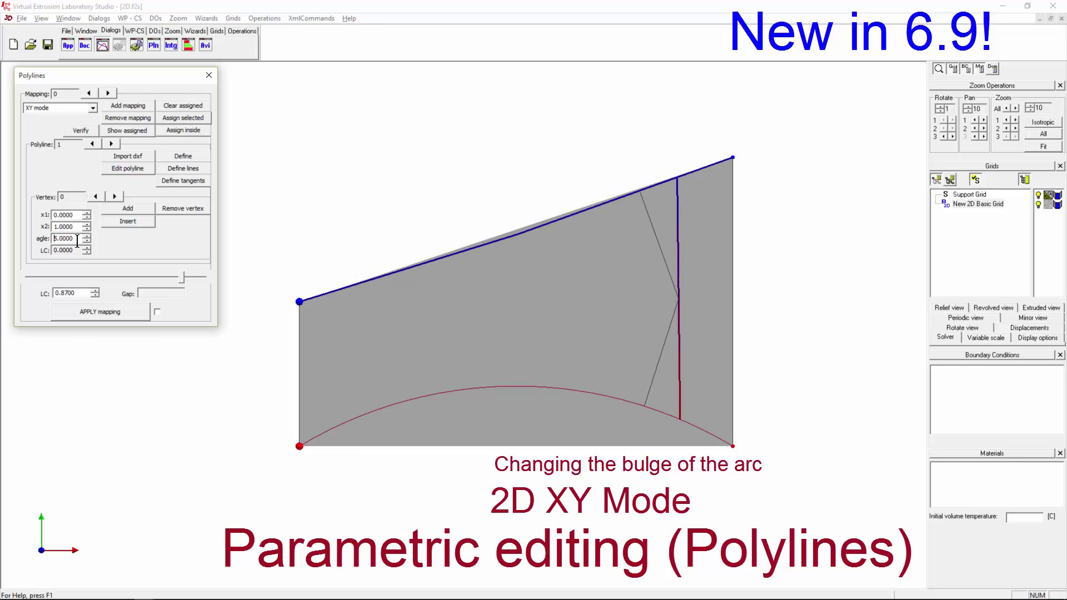
{"action": "scroll", "coordinate": [77, 240], "scroll_direction": "up", "scroll_amount": 8}
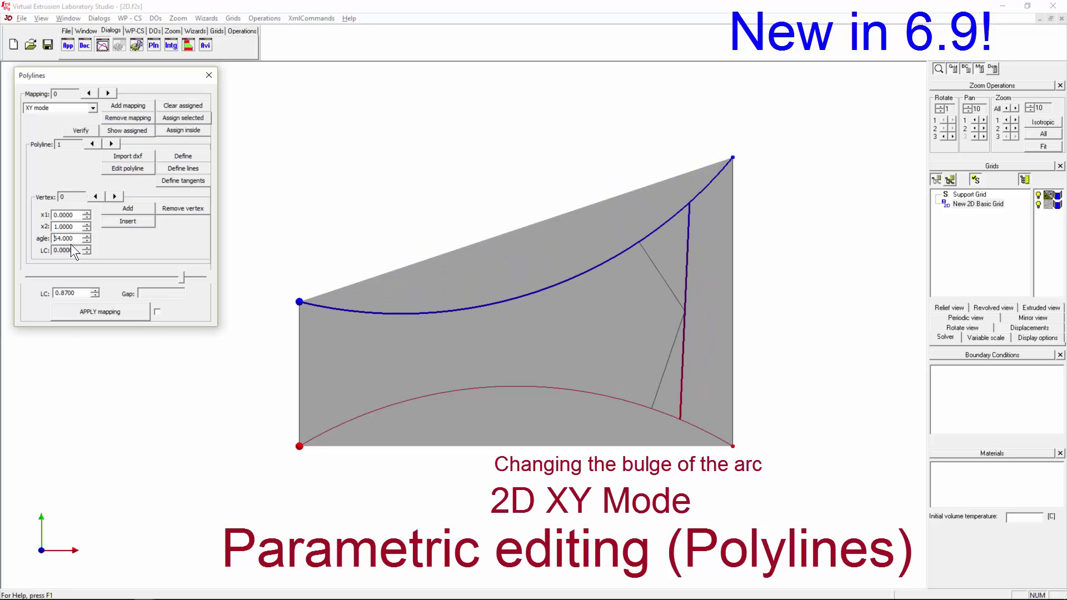
{"action": "left_click_drag", "start_coordinate": [179, 275], "coordinate": [108, 263]}
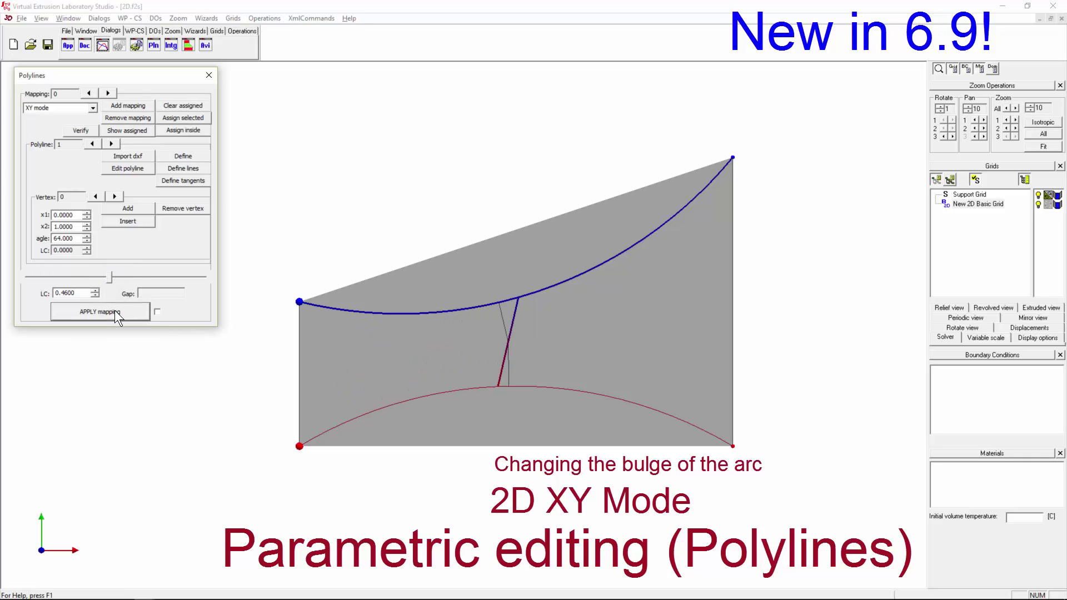
Split the quadrilateral at local coordinate 0.5 repeatedly into a 4 by 4 mesh and apply the mapping.
{"action": "left_click", "coordinate": [242, 30]}
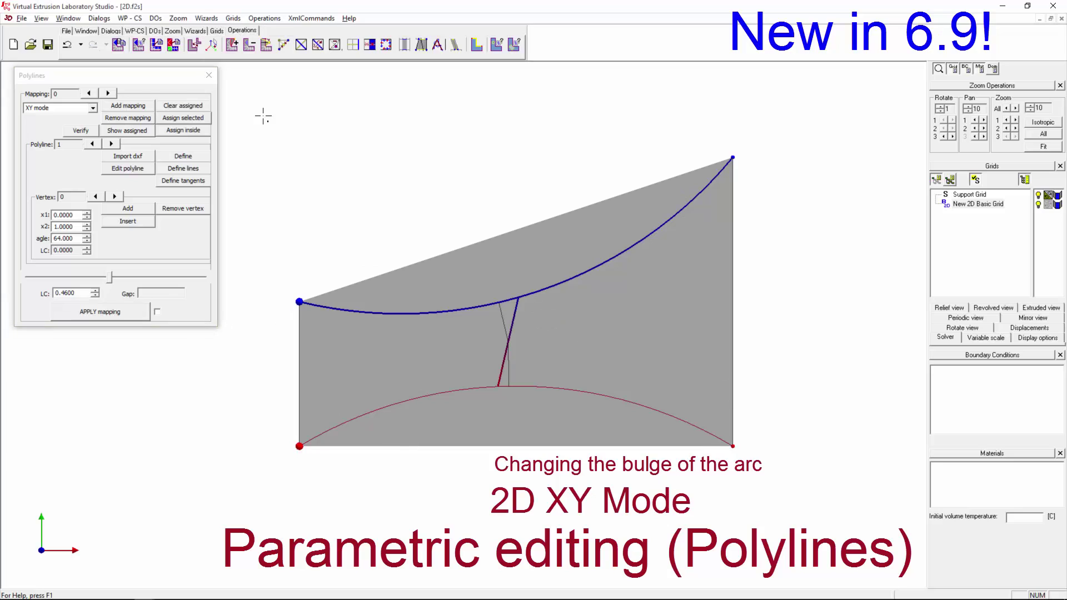
{"action": "left_click", "coordinate": [356, 45]}
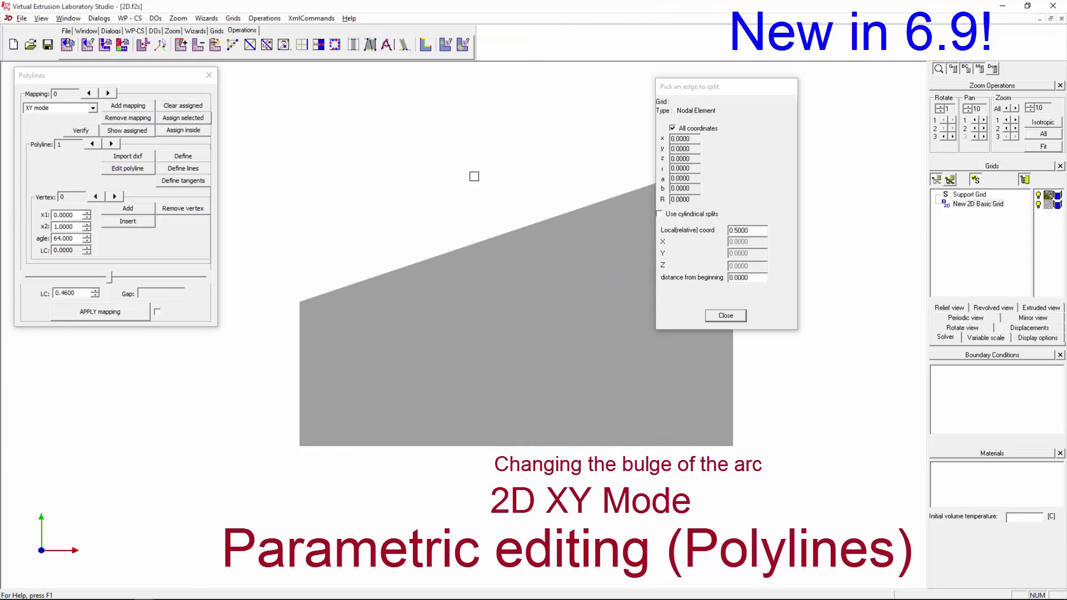
{"action": "left_click", "coordinate": [156, 32]}
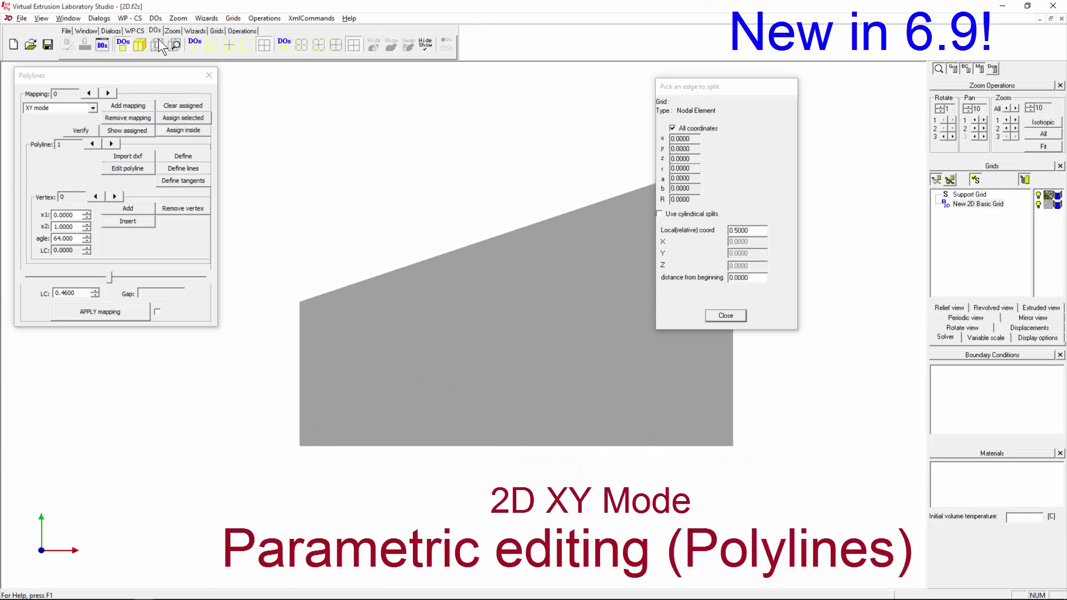
{"action": "left_click", "coordinate": [231, 46]}
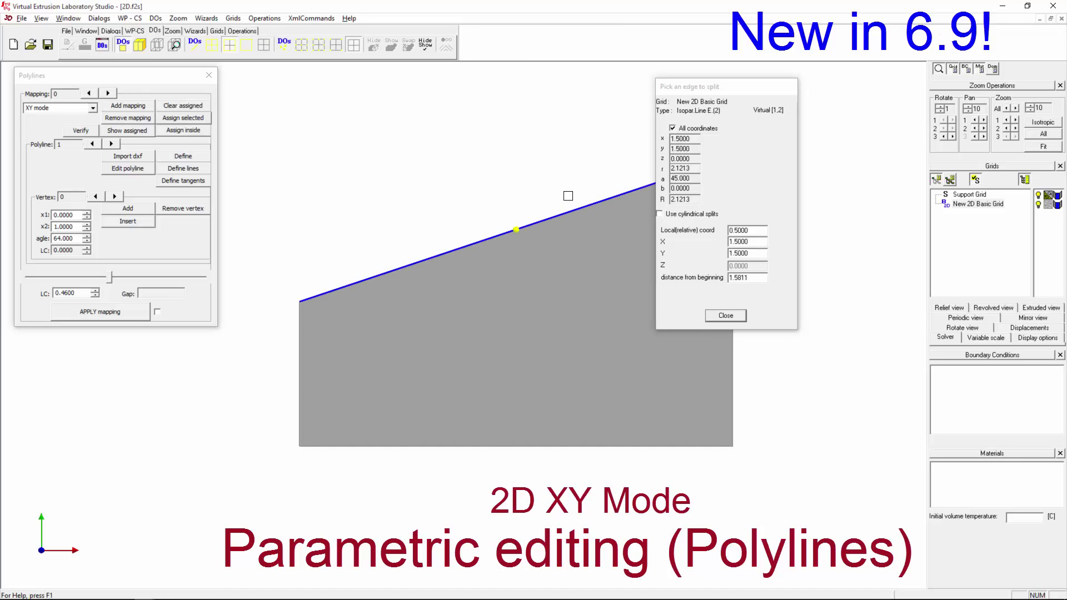
{"action": "left_click", "coordinate": [530, 227]}
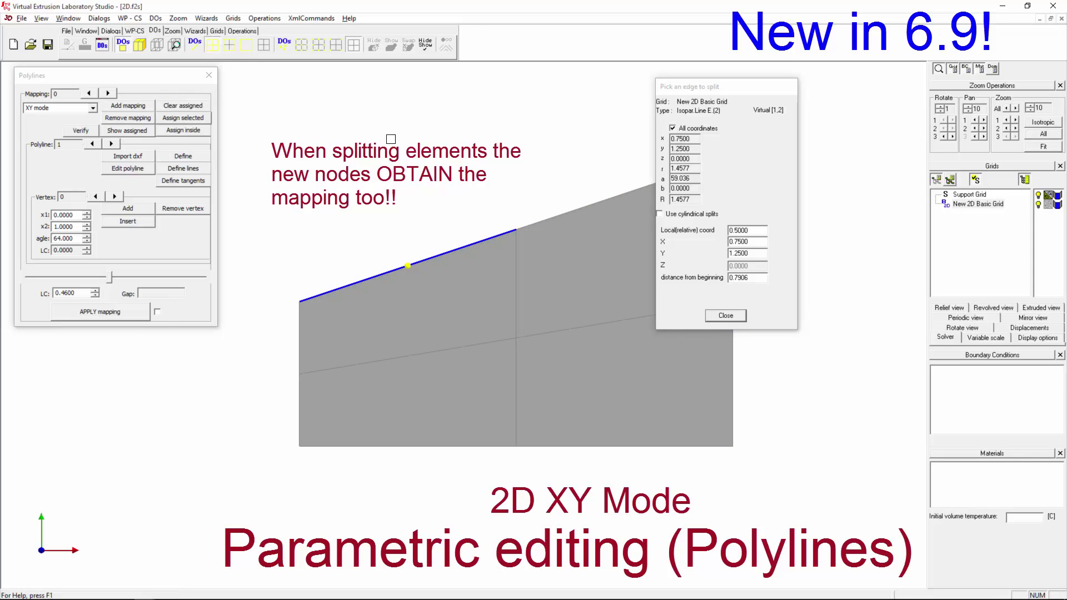
{"action": "left_click", "coordinate": [396, 272]}
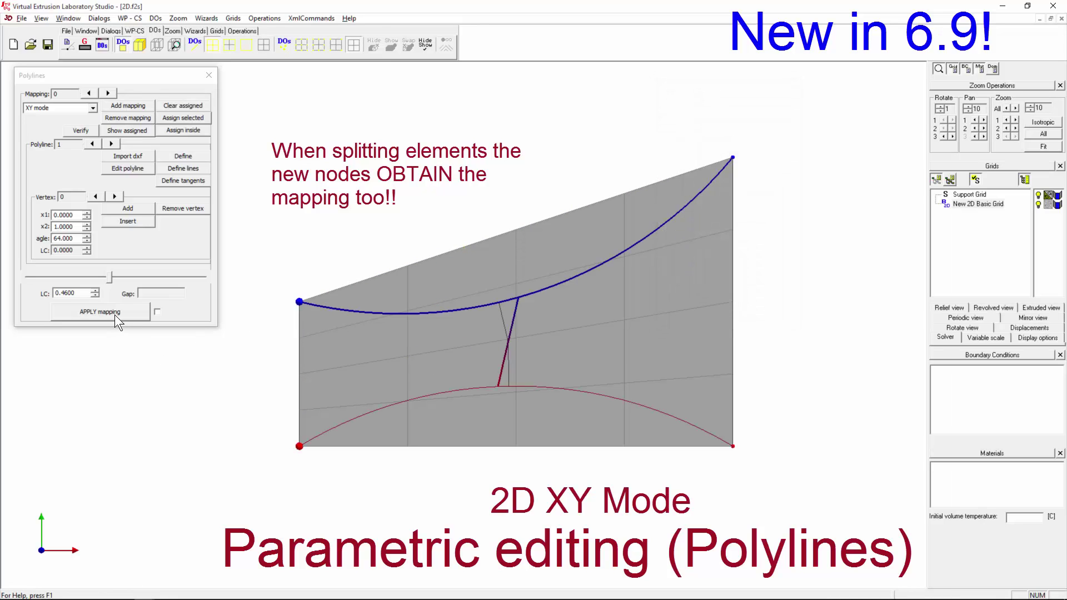
{"action": "left_click", "coordinate": [112, 312]}
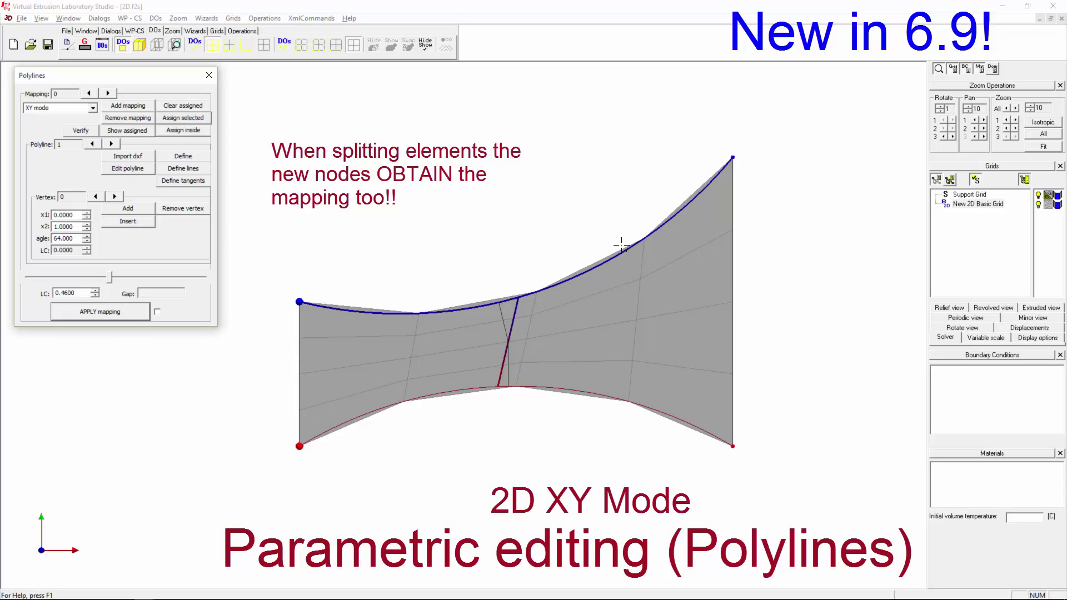
Split the mesh columns along the upper edge in half again, giving eight columns, and reapply the mapping.
{"action": "left_click", "coordinate": [381, 286]}
{"action": "key", "text": "s"}
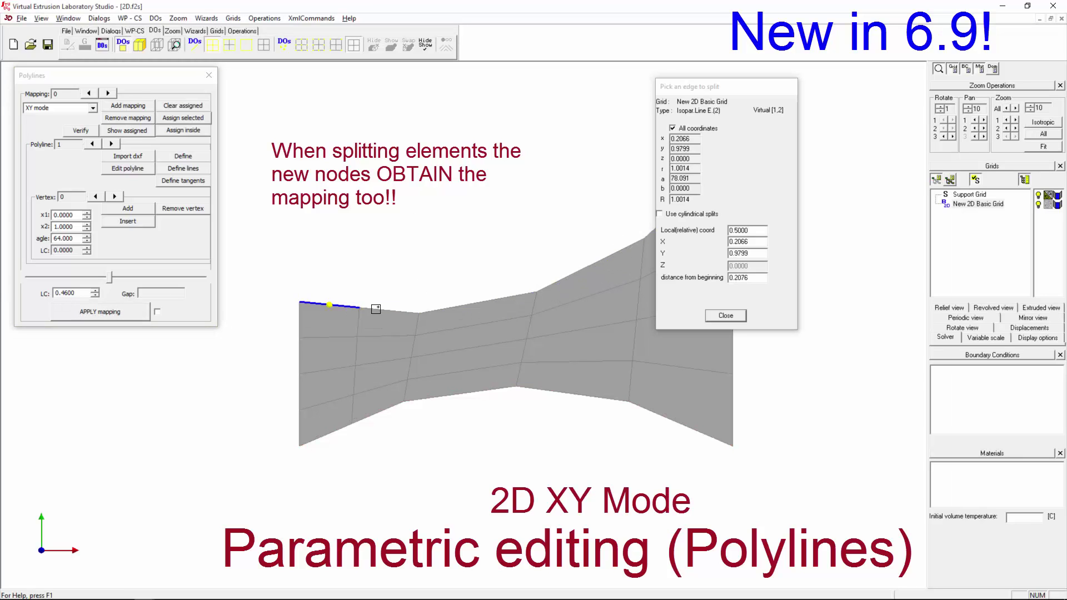
{"action": "left_click", "coordinate": [375, 308]}
{"action": "left_click", "coordinate": [100, 312]}
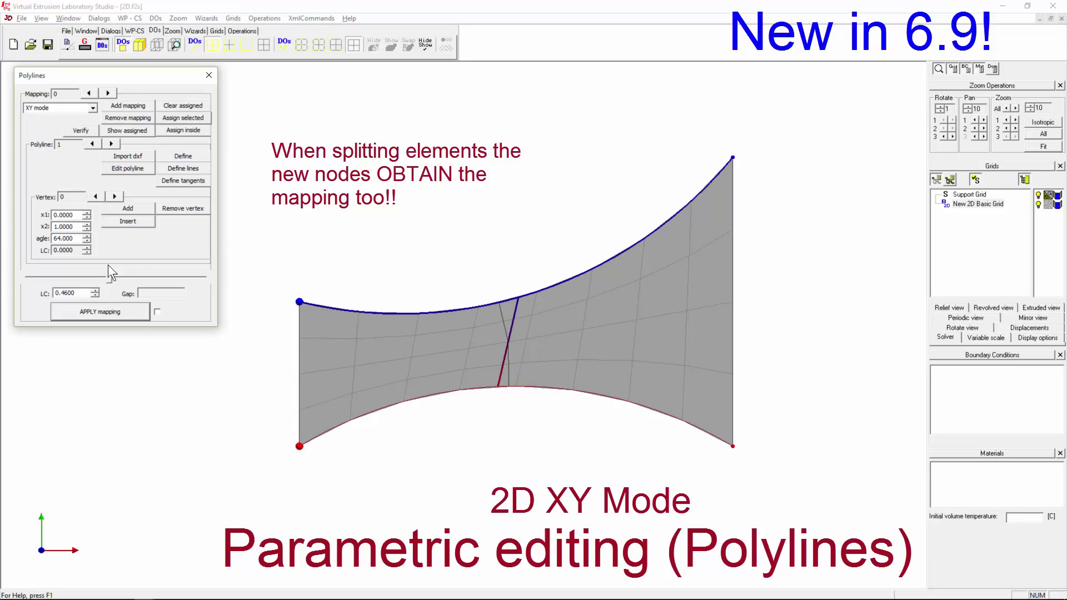
Set the angle of vertex 0 of polyline 1 to -44 and apply the mapping to the refined mesh.
{"action": "left_click", "coordinate": [74, 239]}
{"action": "scroll", "coordinate": [74, 238], "scroll_direction": "down", "scroll_amount": 10}
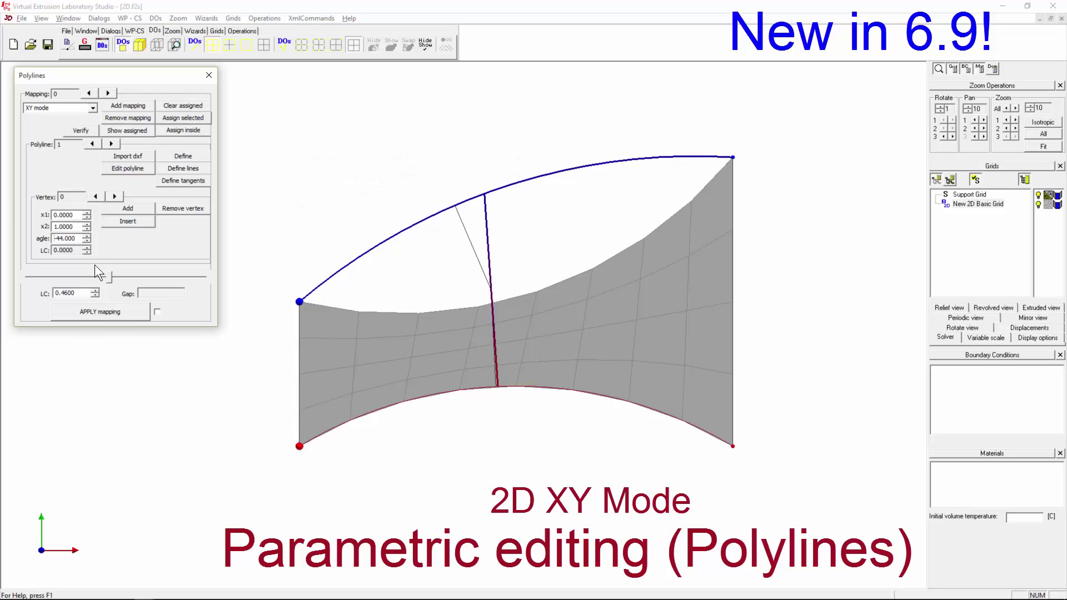
{"action": "left_click", "coordinate": [107, 306]}
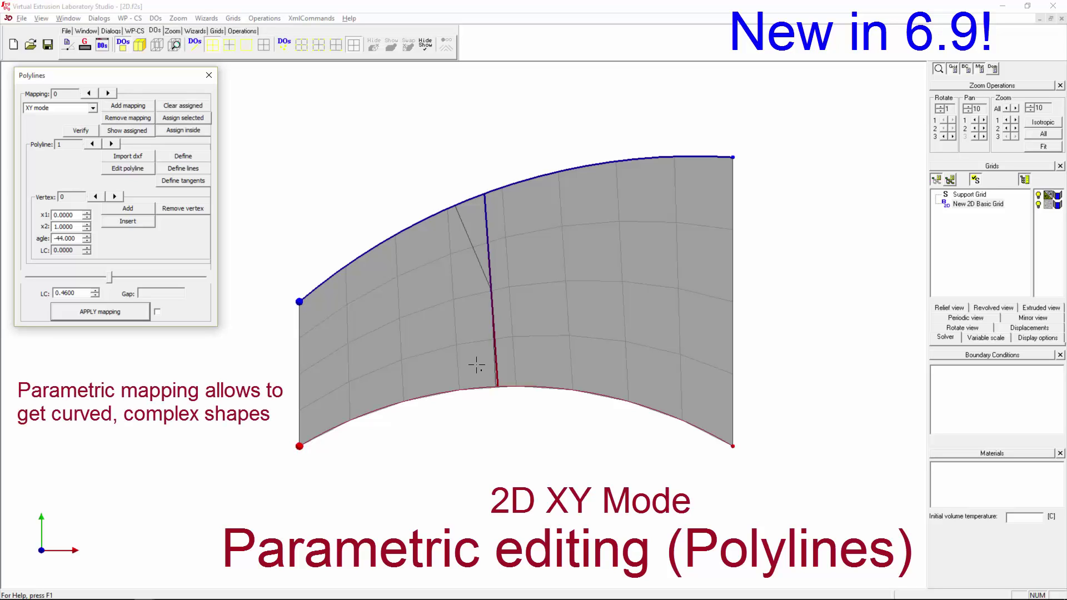
Close the Polylines dialog and convert the New 2D Basic Grid into a 2D Flow grid.
{"action": "left_click", "coordinate": [453, 385]}
{"action": "scroll", "coordinate": [424, 353], "scroll_direction": "down", "scroll_amount": 3}
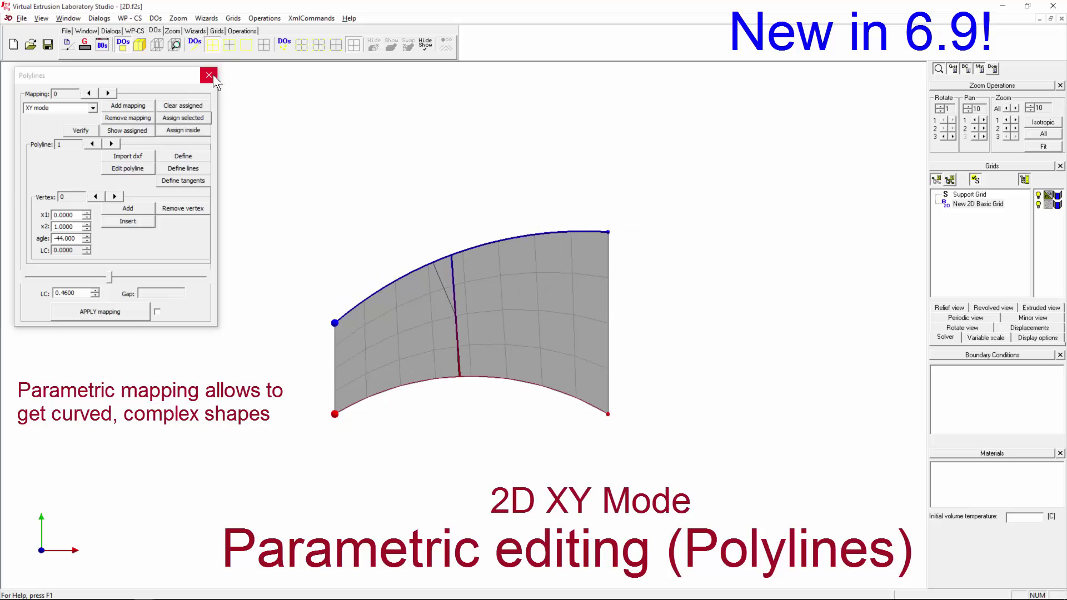
{"action": "left_click", "coordinate": [210, 75]}
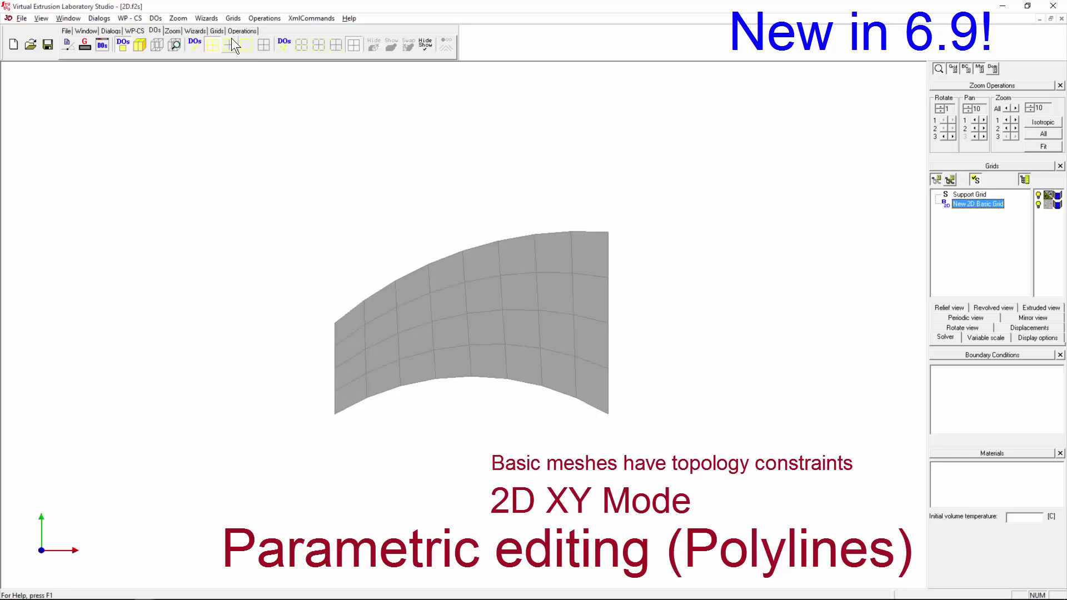
{"action": "left_click", "coordinate": [216, 31]}
{"action": "left_click", "coordinate": [214, 44]}
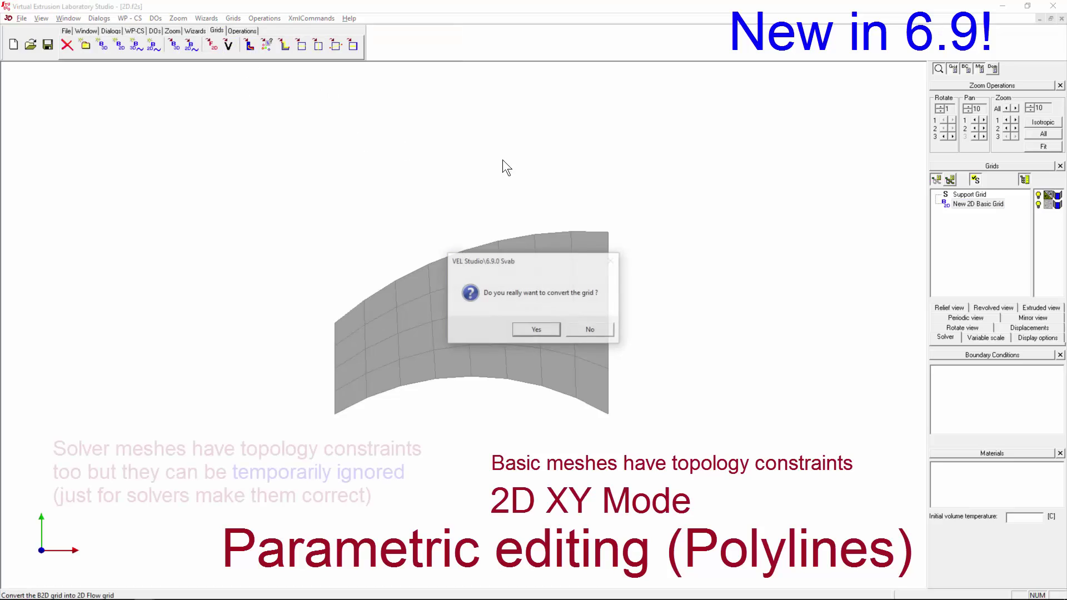
{"action": "left_click", "coordinate": [536, 330]}
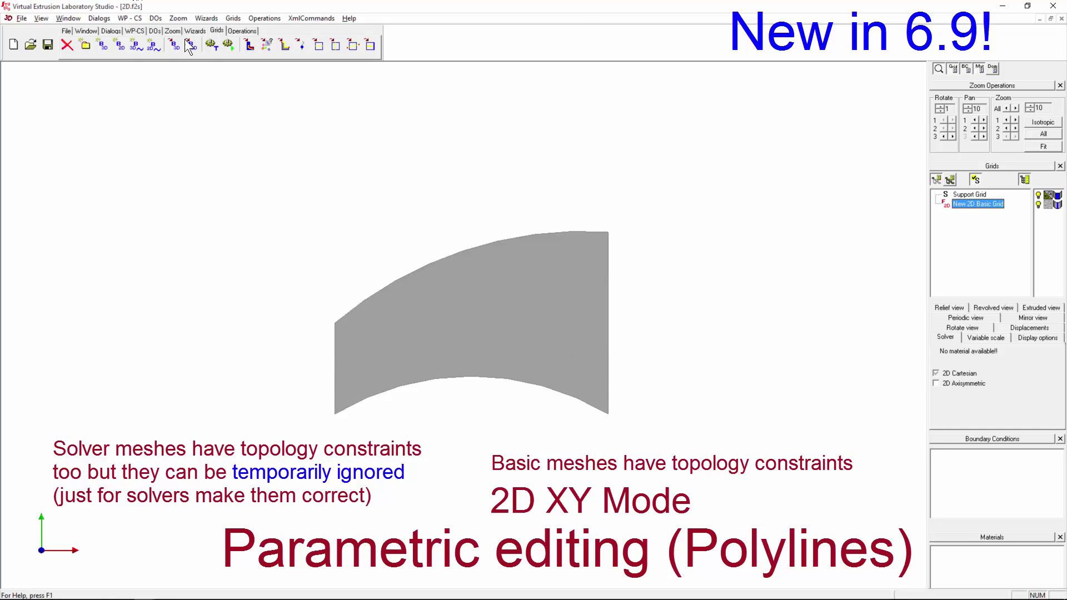
Open the Polylines dialog again for the converted 2D flow grid.
{"action": "left_click", "coordinate": [155, 31]}
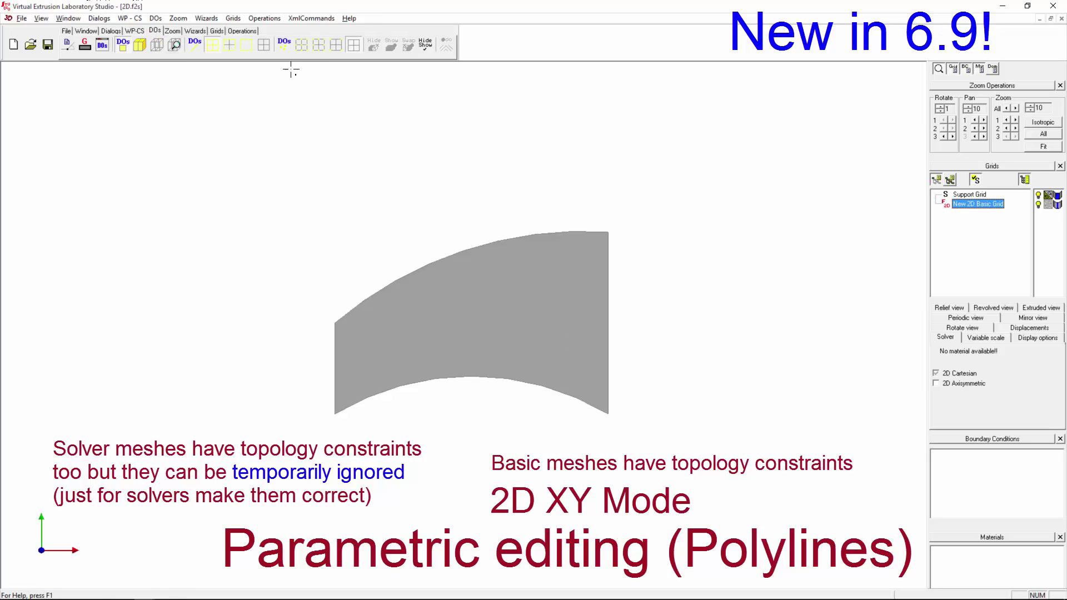
{"action": "left_click", "coordinate": [136, 31]}
{"action": "left_click", "coordinate": [111, 31]}
{"action": "left_click", "coordinate": [152, 46]}
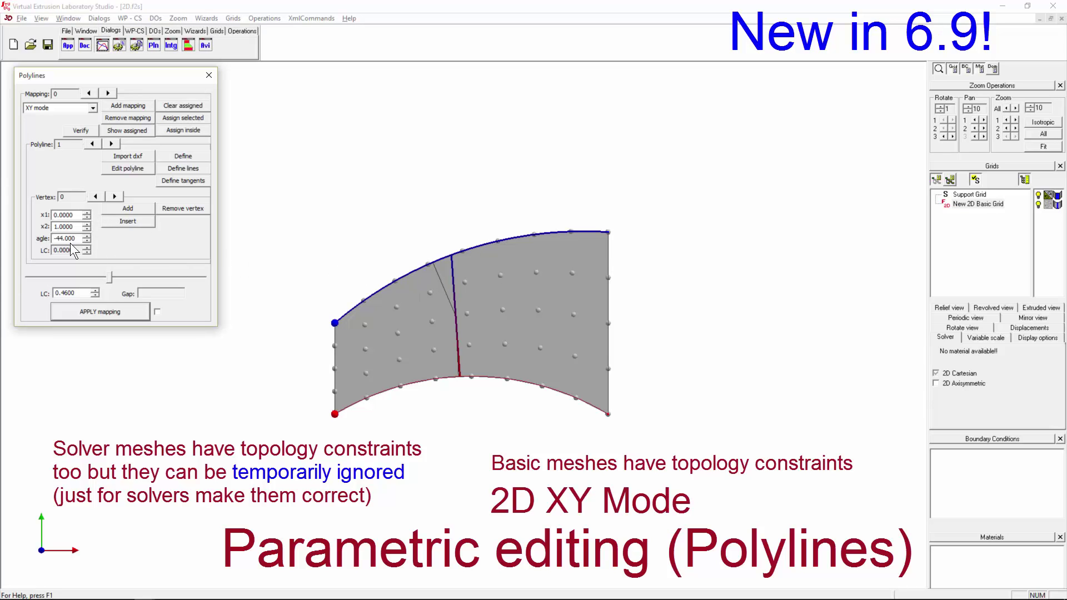
Set the angle of vertex 0 of polyline 1 to 160 and apply the mapping to the flow grid.
{"action": "scroll", "coordinate": [71, 236], "scroll_direction": "down", "scroll_amount": 5}
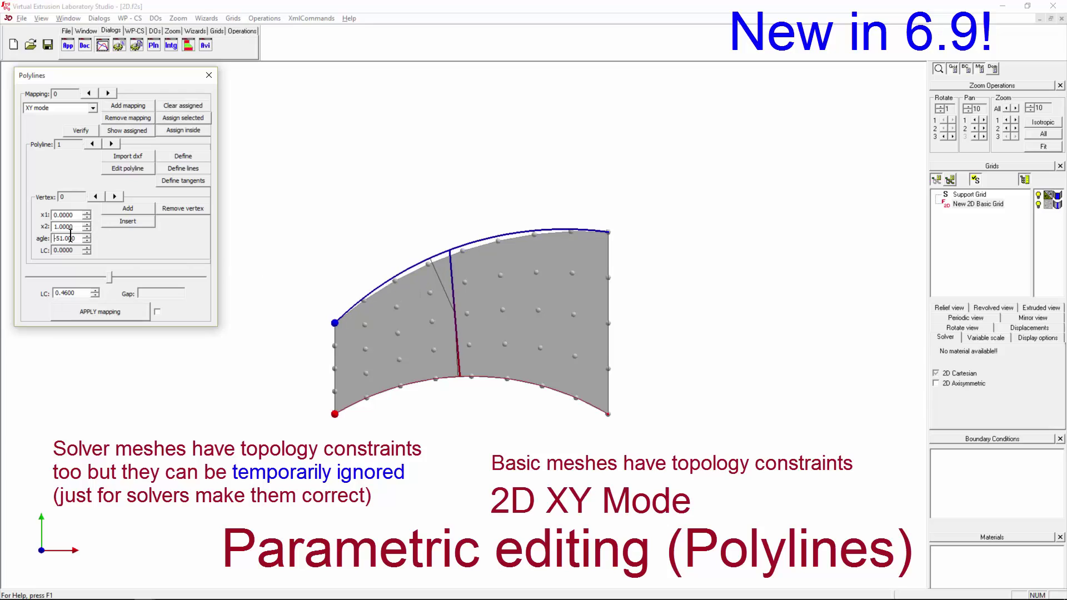
{"action": "scroll", "coordinate": [71, 236], "scroll_direction": "up", "scroll_amount": 20}
{"action": "scroll", "coordinate": [84, 282], "scroll_direction": "up", "scroll_amount": 14}
{"action": "scroll", "coordinate": [81, 241], "scroll_direction": "up", "scroll_amount": 20}
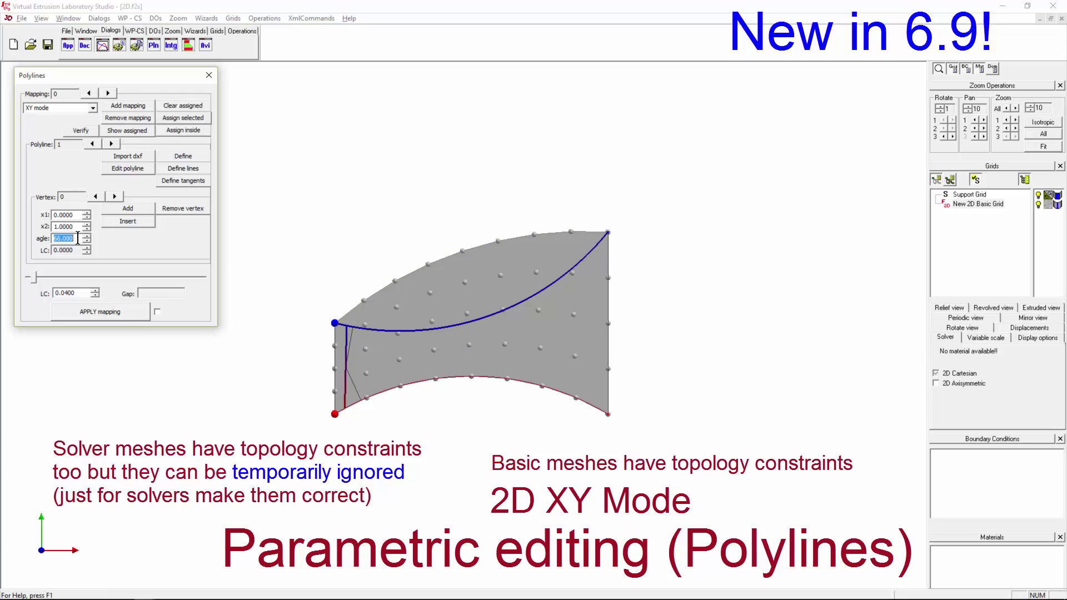
{"action": "scroll", "coordinate": [81, 241], "scroll_direction": "up", "scroll_amount": 3}
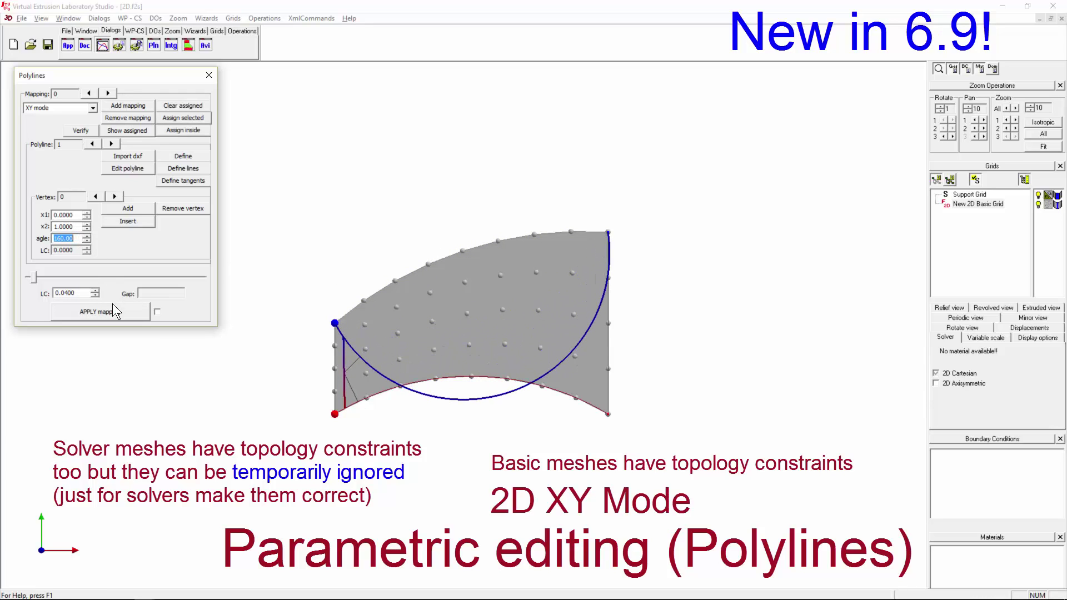
{"action": "left_click", "coordinate": [111, 307]}
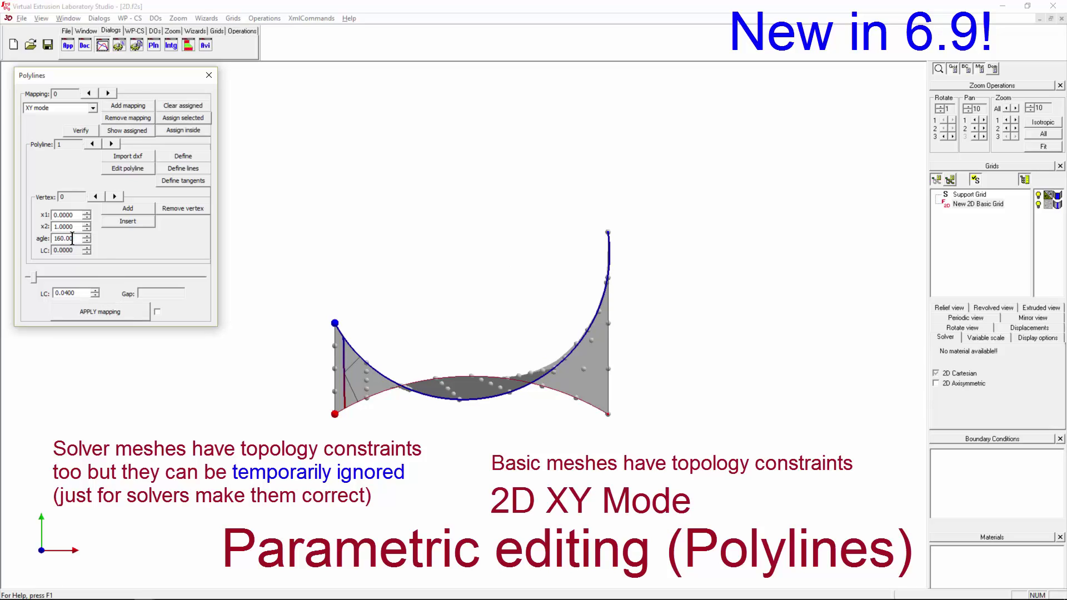
Set the angle of vertex 0 of polyline 1 to 28, apply the mapping, and set the LC position to 0.43.
{"action": "scroll", "coordinate": [73, 239], "scroll_direction": "down", "scroll_amount": 10}
{"action": "left_click", "coordinate": [107, 306]}
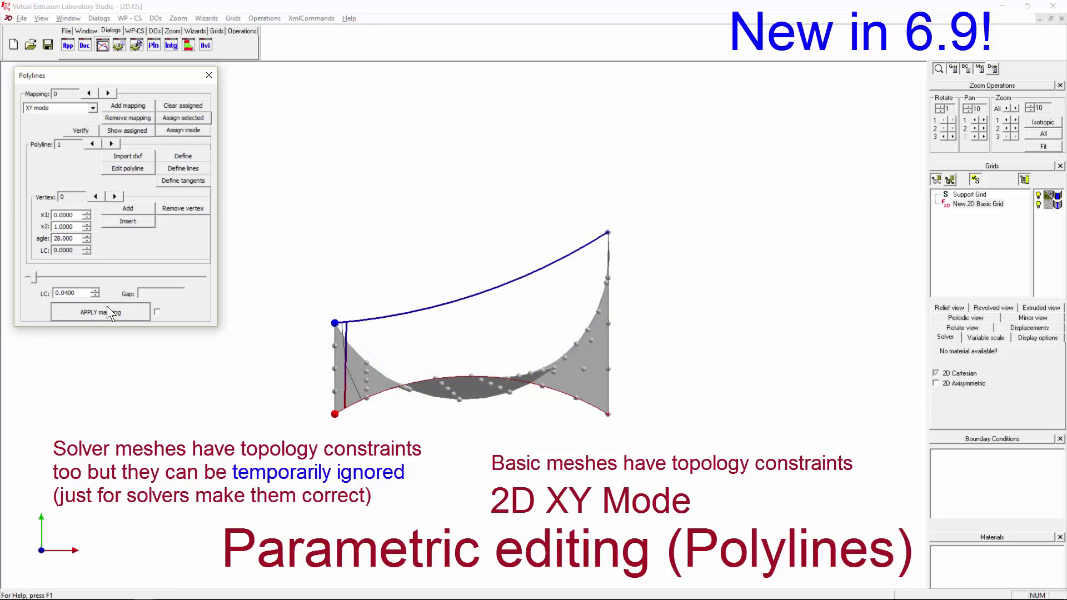
{"action": "left_click", "coordinate": [945, 204]}
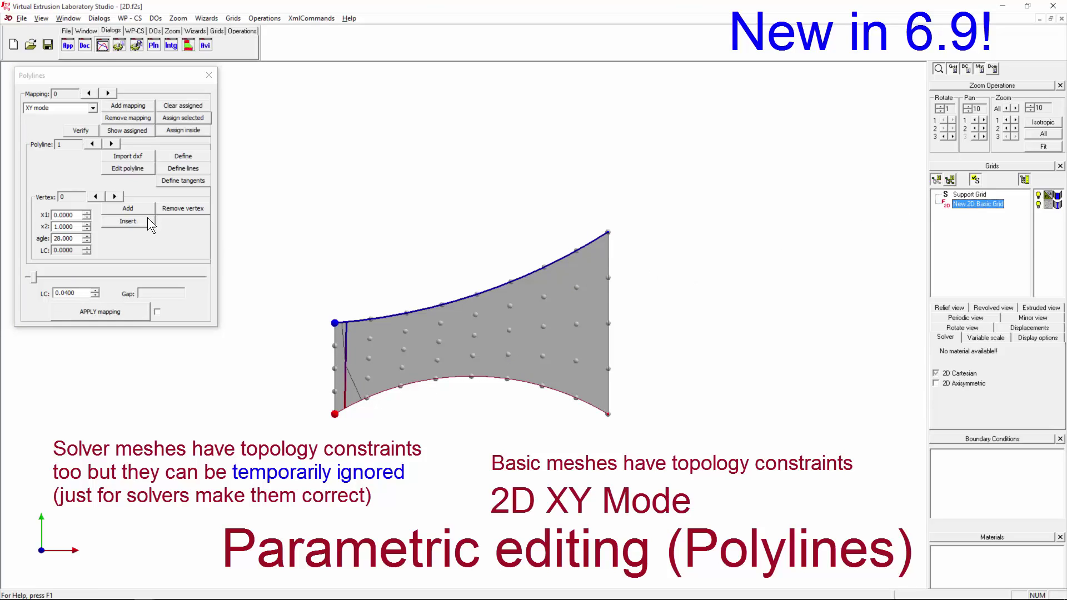
{"action": "left_click_drag", "start_coordinate": [35, 277], "coordinate": [104, 288]}
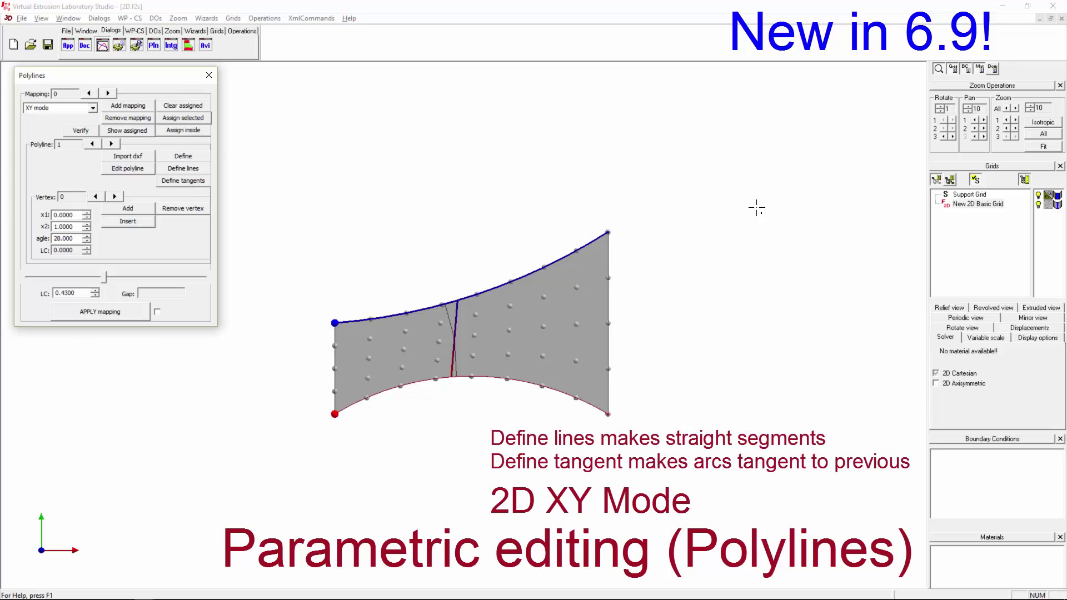
Enable the working plane so polyline vertices can be placed graphically beyond the mesh.
{"action": "scroll", "coordinate": [225, 290], "scroll_direction": "down", "scroll_amount": 1}
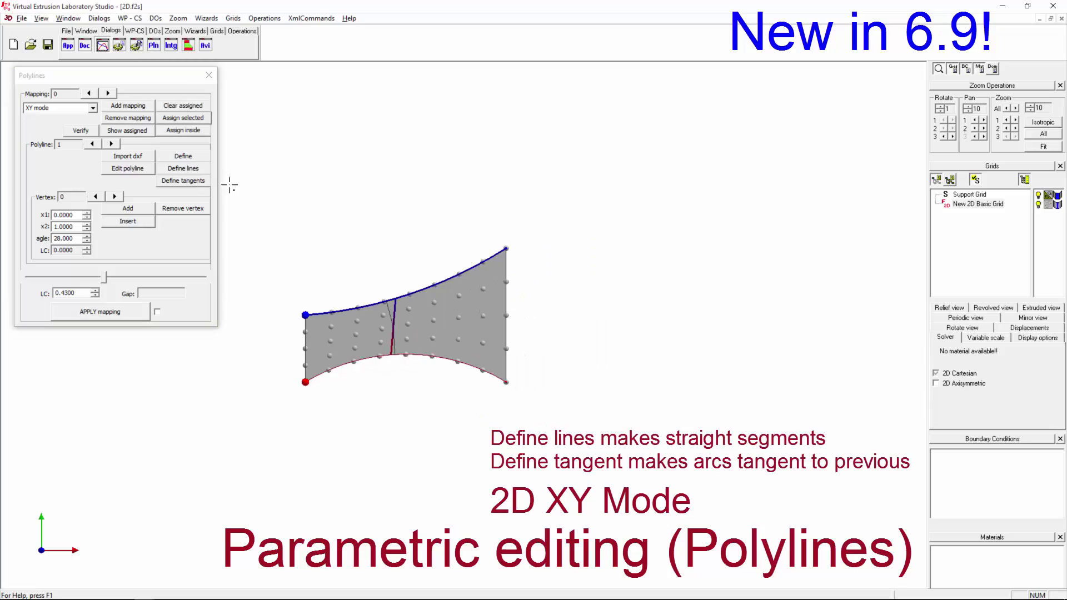
{"action": "left_click", "coordinate": [242, 30]}
{"action": "left_click", "coordinate": [106, 46]}
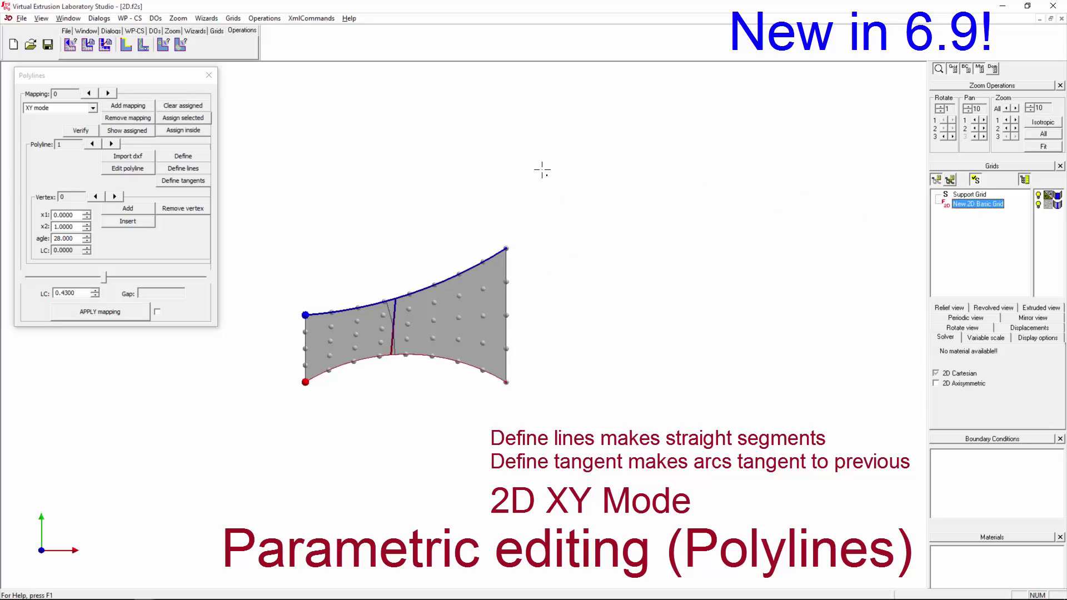
{"action": "left_click", "coordinate": [135, 31]}
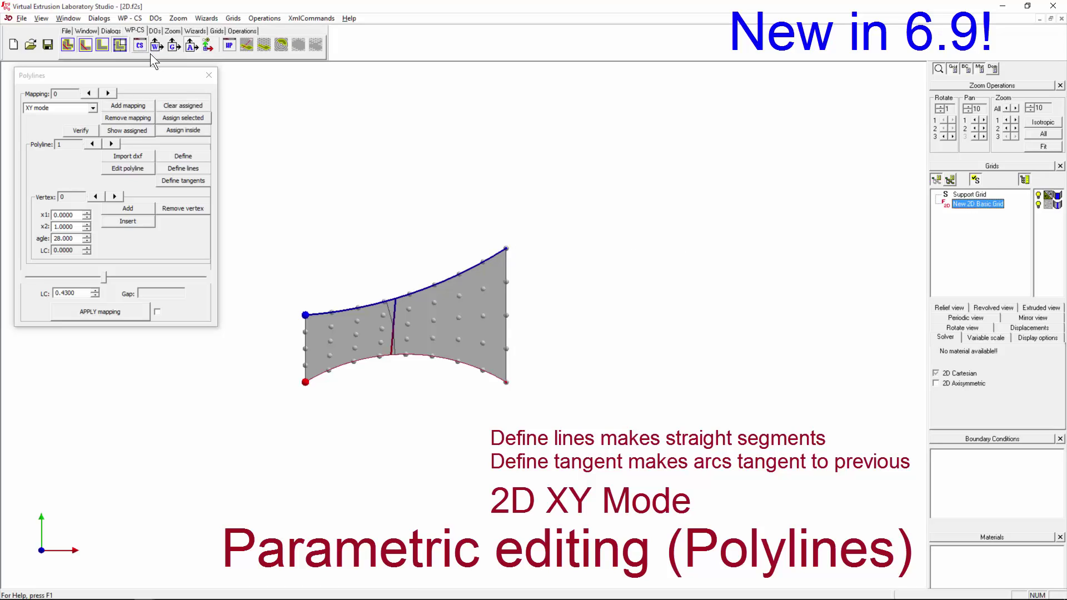
Redefine polyline 1 graphically with five vertices, ending at about (6.95, 2.31), using straight segments after vertex 1, and apply the mapping.
{"action": "left_click", "coordinate": [187, 155]}
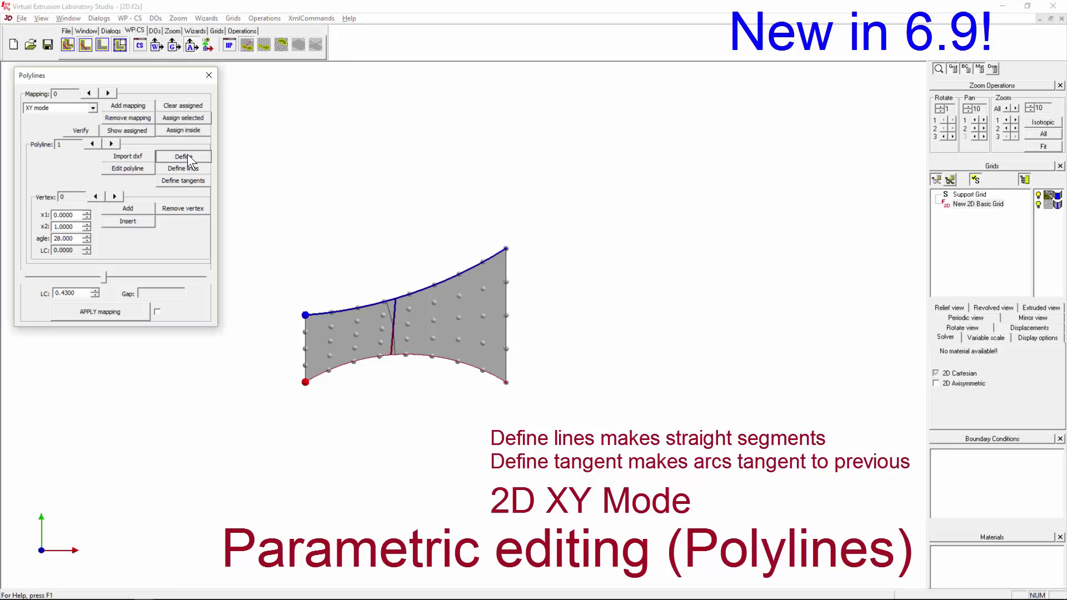
{"action": "left_click", "coordinate": [572, 226]}
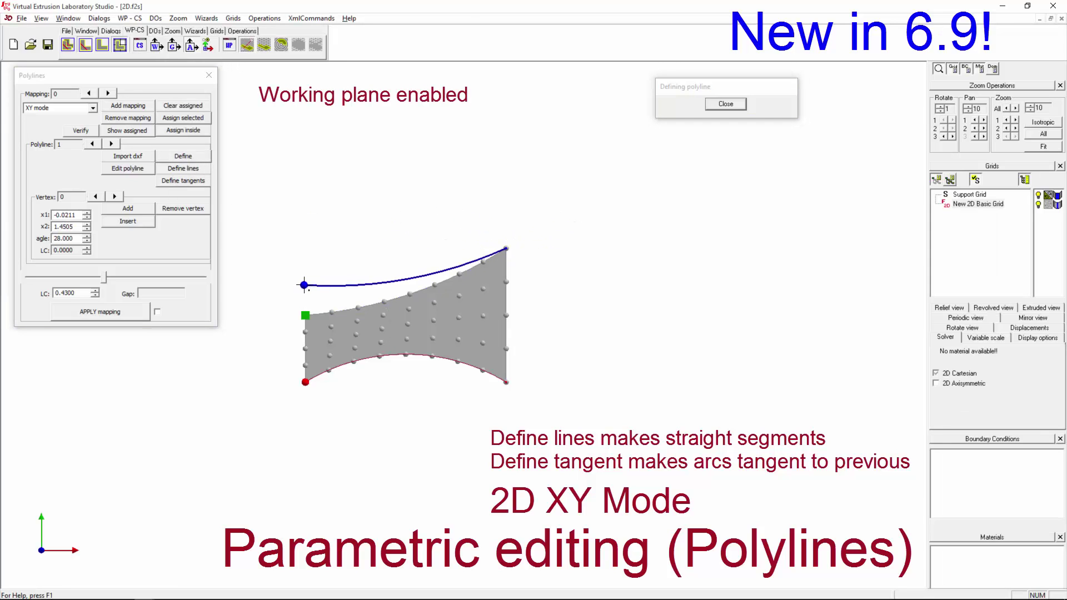
{"action": "left_click", "coordinate": [506, 223]}
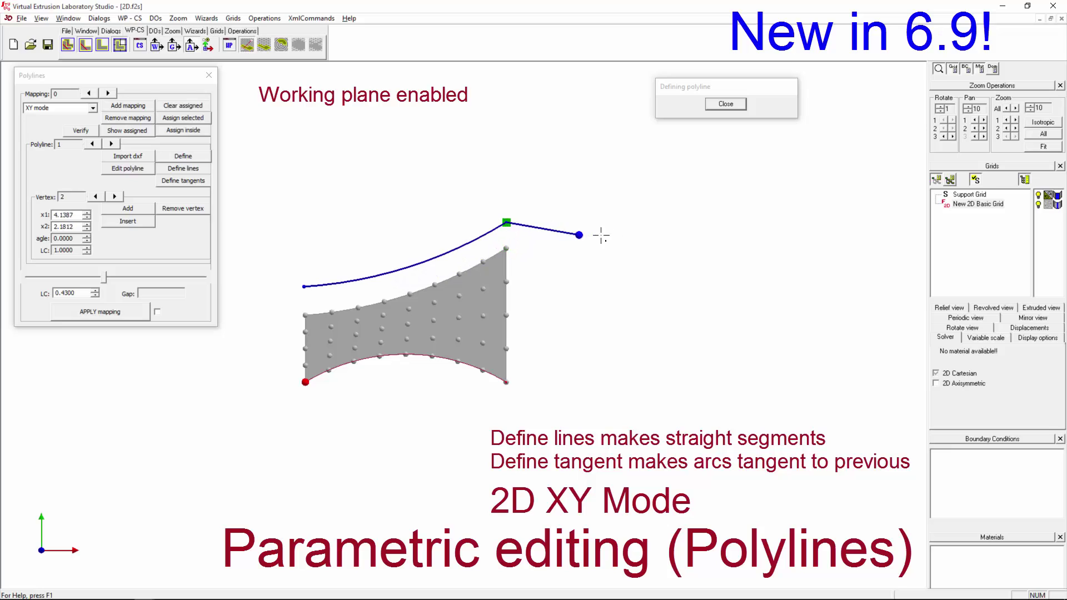
{"action": "left_click", "coordinate": [616, 239]}
{"action": "left_click", "coordinate": [691, 303]}
{"action": "left_click", "coordinate": [770, 228]}
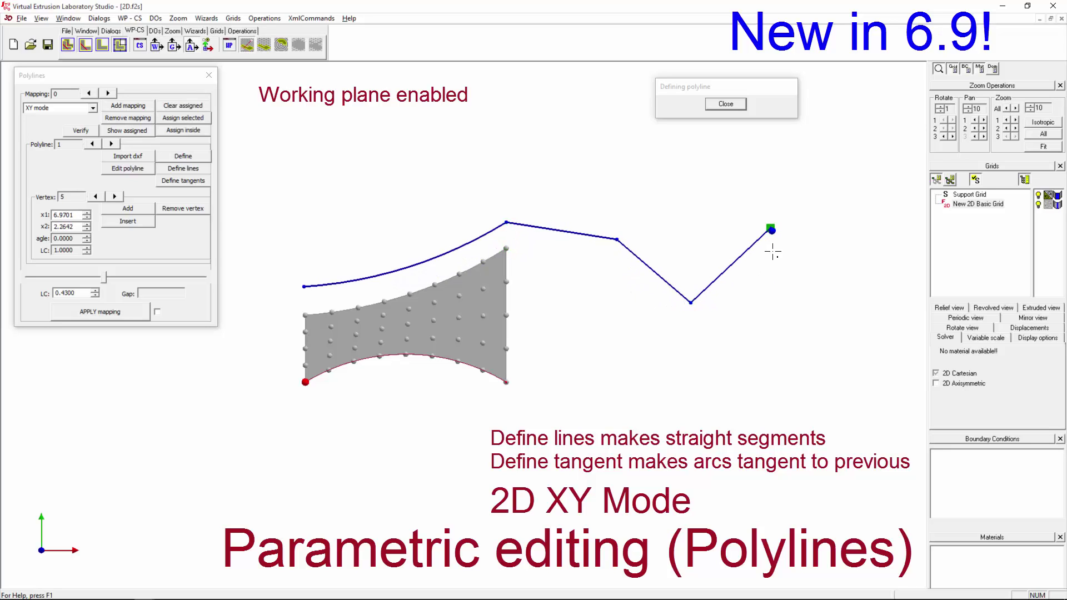
{"action": "right_click", "coordinate": [631, 337]}
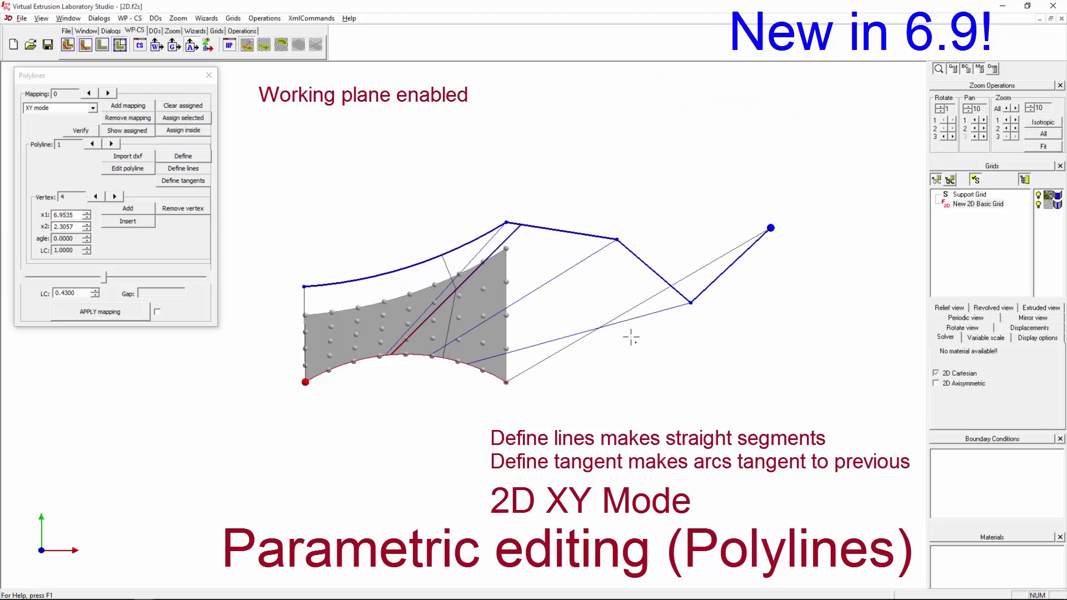
{"action": "left_click", "coordinate": [95, 312]}
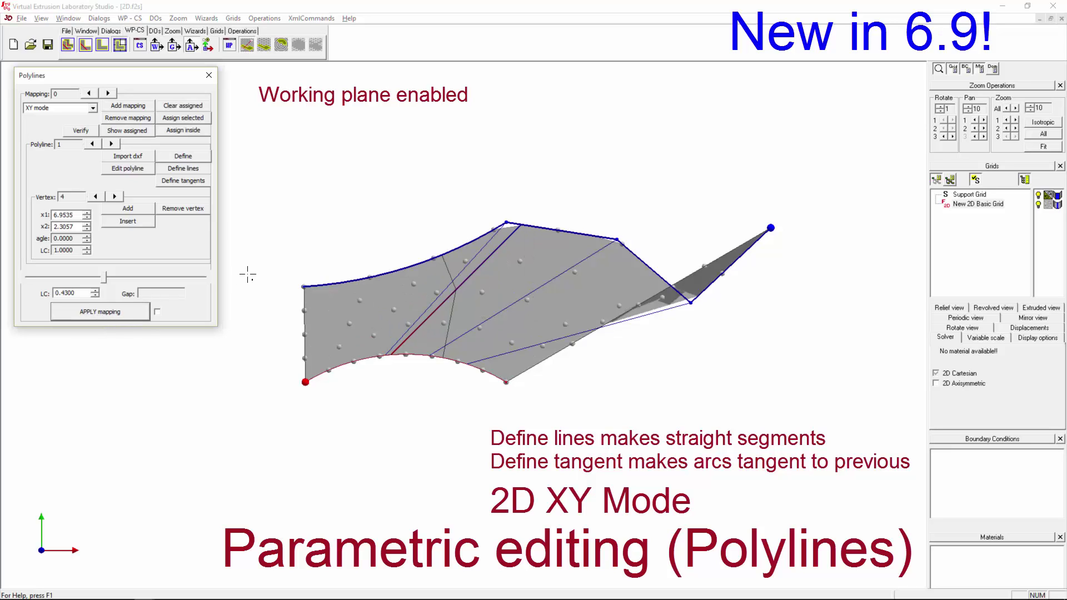
Redefine the last vertex of polyline 1 at about (6.69, 0.53) and apply the mapping.
{"action": "left_click", "coordinate": [752, 347]}
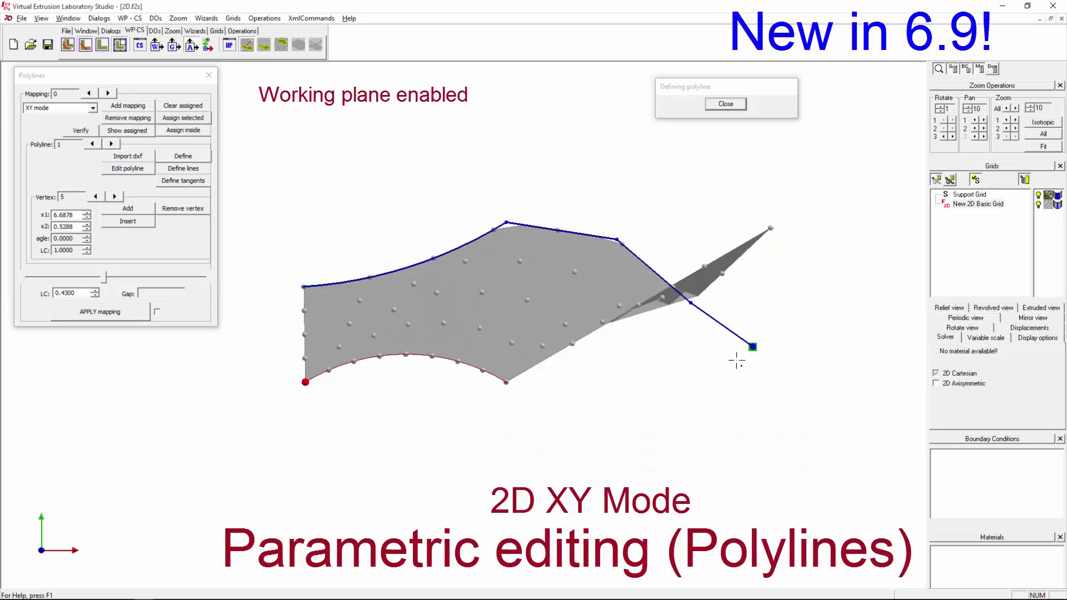
{"action": "right_click", "coordinate": [609, 349]}
{"action": "left_click", "coordinate": [108, 315]}
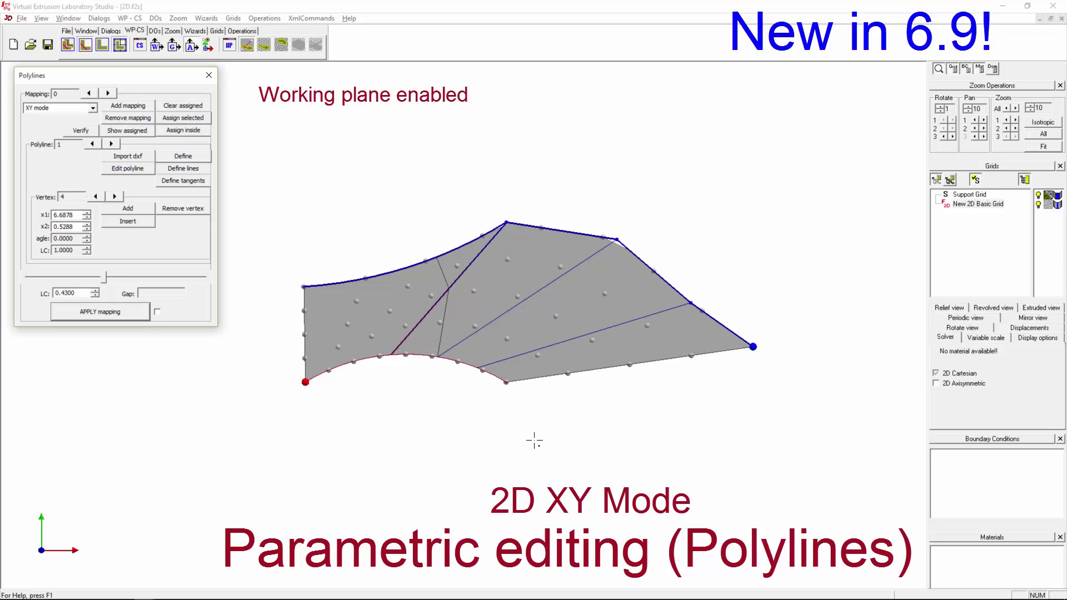
Remove vertices 4, 3 and 2 from polyline 1 so only its first curved segment remains mapped.
{"action": "left_click", "coordinate": [174, 206]}
{"action": "left_click", "coordinate": [173, 208]}
{"action": "left_click", "coordinate": [173, 207]}
{"action": "left_click", "coordinate": [173, 208]}
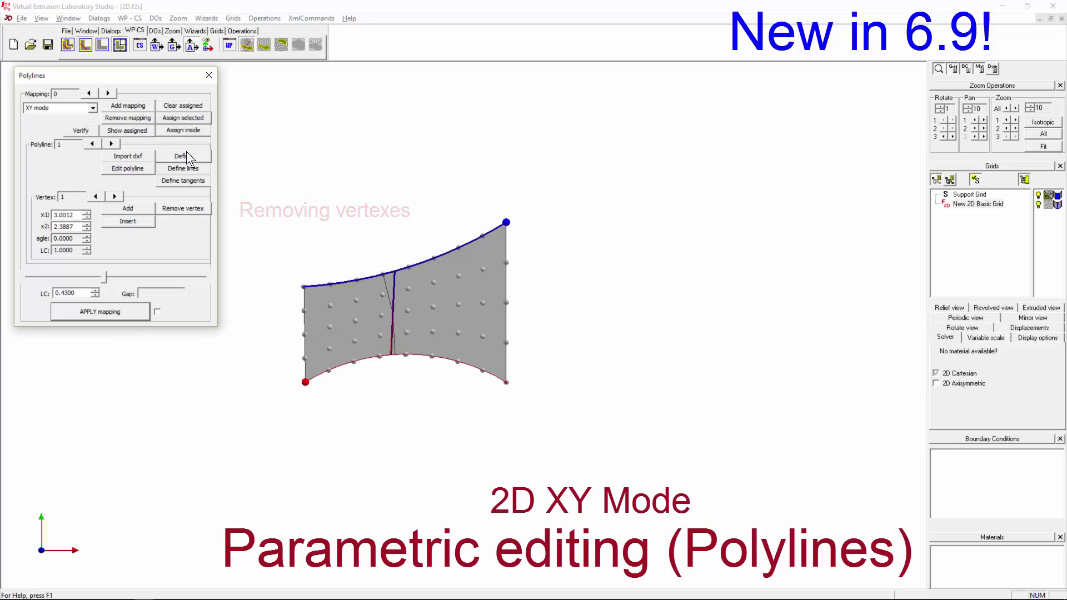
Redefine polyline 1 from vertex 1 with tangent arcs, ending at vertex 3 at about (4.97, 1.03), and apply the mapping.
{"action": "left_click", "coordinate": [178, 179]}
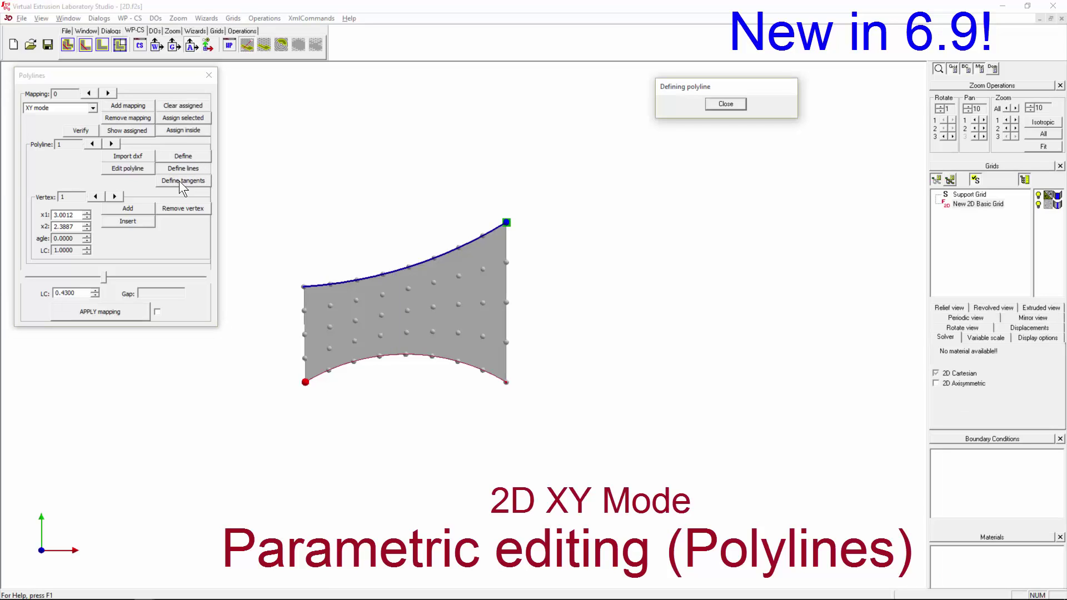
{"action": "left_click", "coordinate": [386, 237]}
{"action": "left_click", "coordinate": [410, 237]}
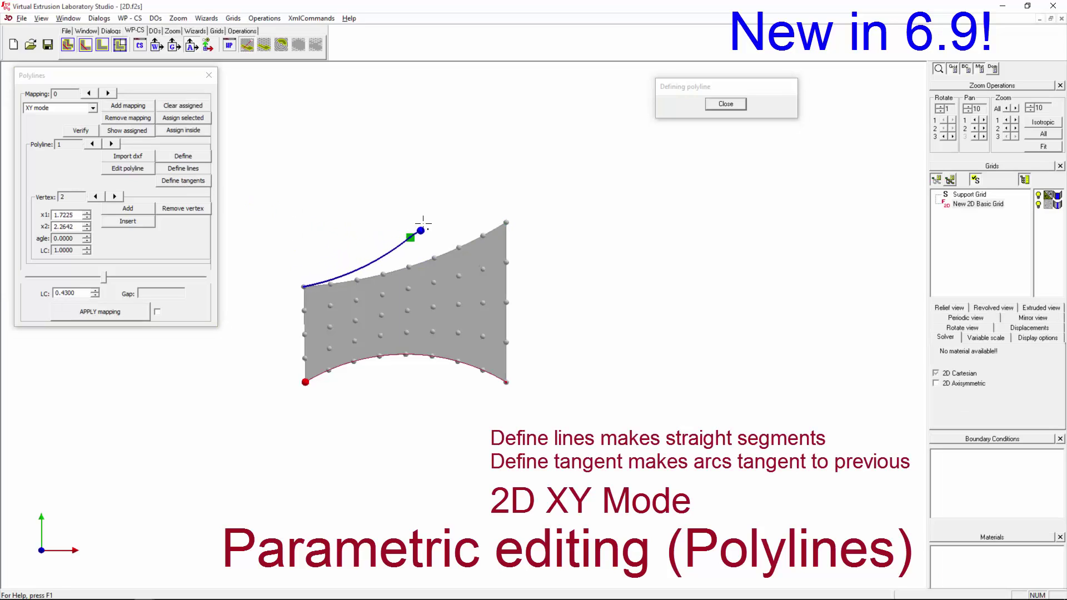
{"action": "left_click", "coordinate": [555, 259]}
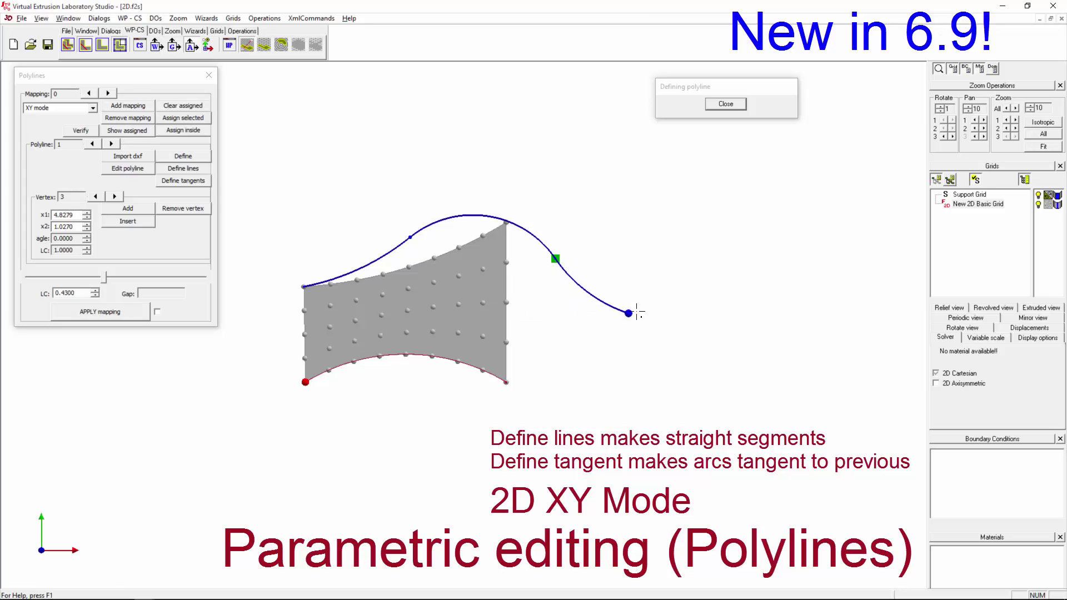
{"action": "left_click", "coordinate": [638, 313]}
{"action": "right_click", "coordinate": [745, 317]}
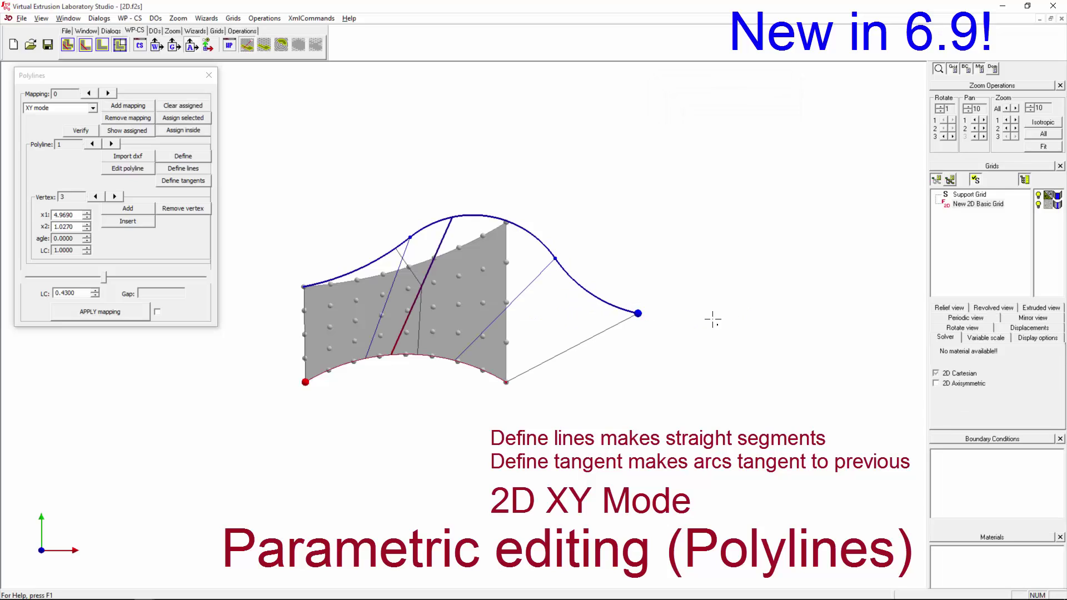
{"action": "left_click", "coordinate": [103, 311]}
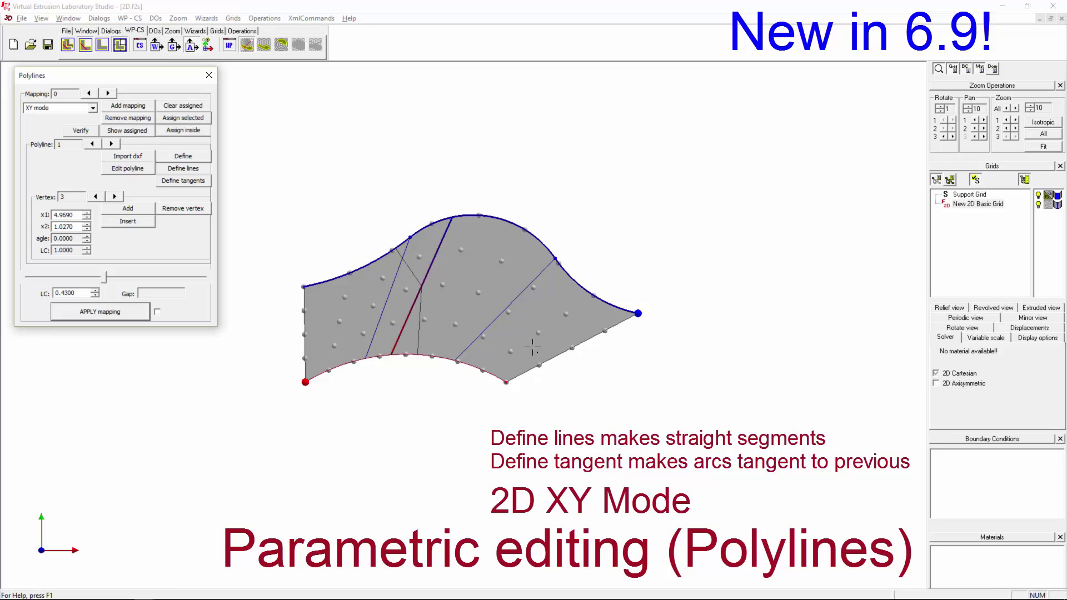
Extend polyline 0 with a tangent arc to a new vertex 2 at about (4.81, -0.48) and apply the mapping.
{"action": "left_click", "coordinate": [91, 143]}
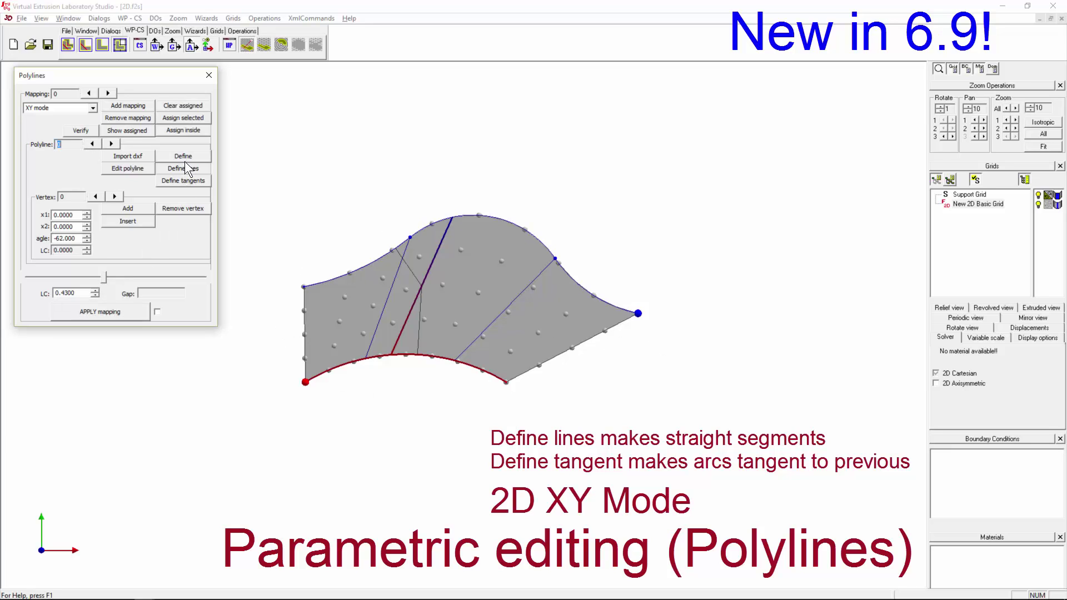
{"action": "left_click", "coordinate": [115, 197]}
{"action": "left_click", "coordinate": [184, 156]}
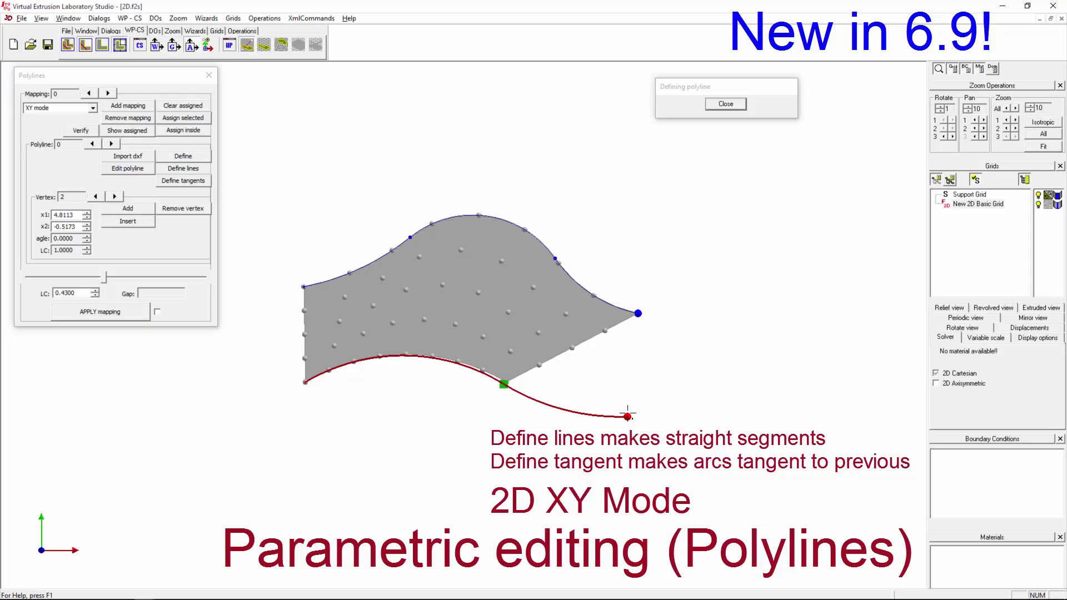
{"action": "left_click", "coordinate": [627, 418]}
{"action": "right_click", "coordinate": [634, 423]}
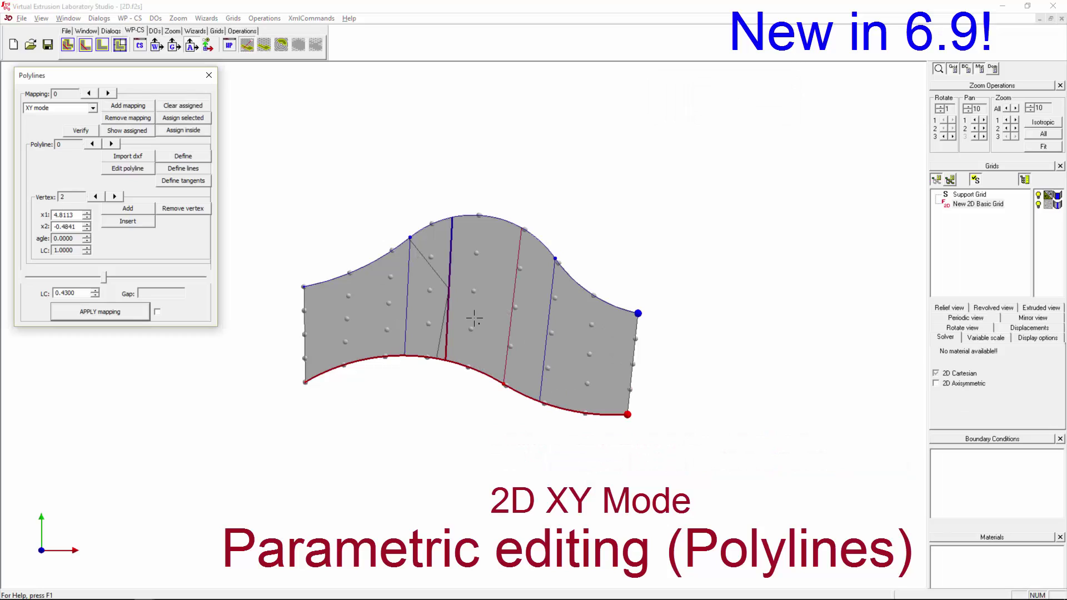
Set the LC position along the mapping to 0.37 and close the Polylines dialog.
{"action": "left_click_drag", "start_coordinate": [104, 277], "coordinate": [92, 298]}
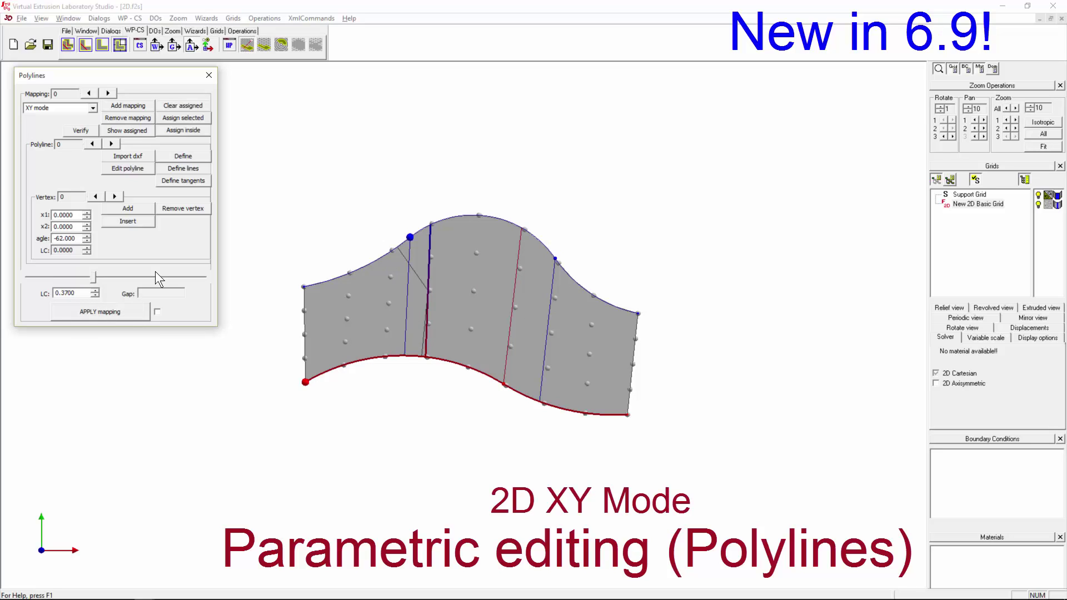
{"action": "left_click", "coordinate": [209, 76]}
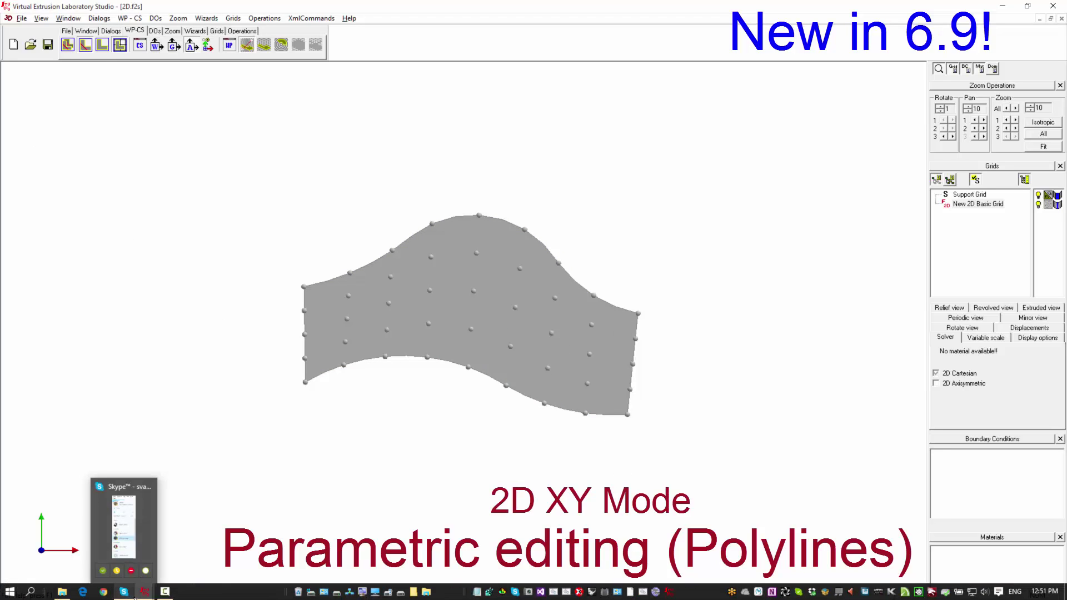
Switch to the EducationalMeshingProject.f2s window and view the whole 3D flow model at an angle.
{"action": "mouse_move", "coordinate": [149, 595]}
{"action": "left_click", "coordinate": [178, 553]}
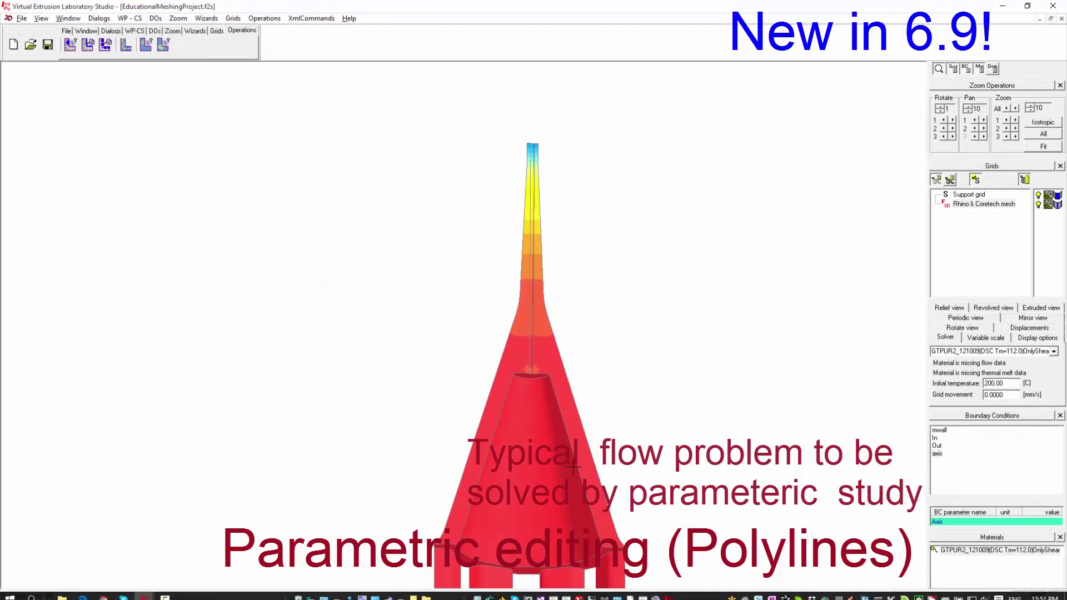
{"action": "scroll", "coordinate": [407, 234], "scroll_direction": "down", "scroll_amount": 6}
{"action": "middle_click_drag", "start_coordinate": [467, 414], "coordinate": [562, 330]}
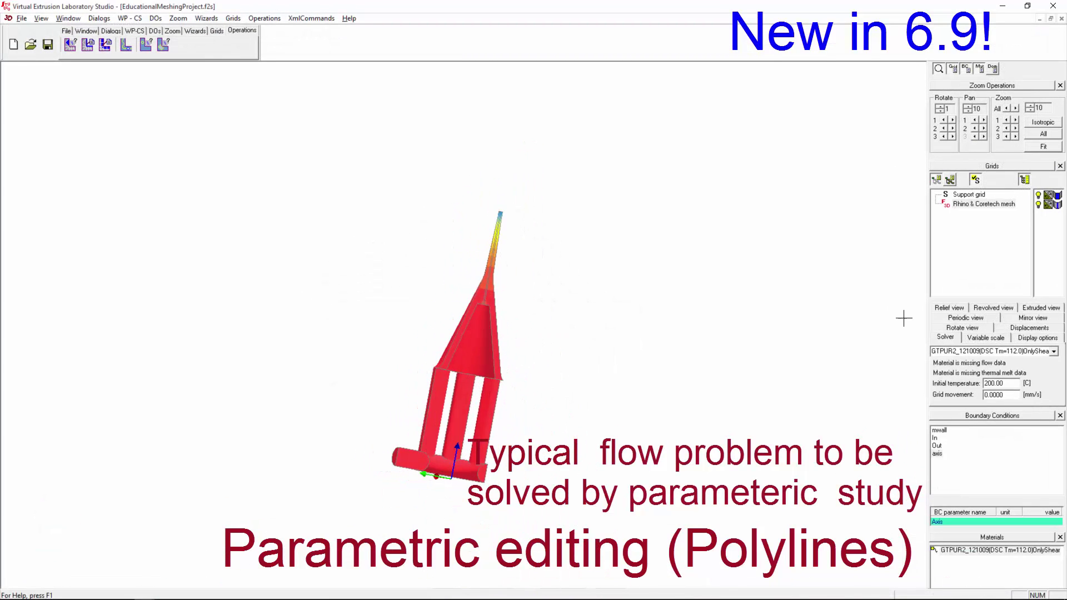
Examine the flow model from several angles with X-plane mirroring toggled on and off in the mirror view.
{"action": "left_click", "coordinate": [1022, 318]}
{"action": "left_click", "coordinate": [961, 351]}
{"action": "mouse_move", "coordinate": [514, 361]}
{"action": "middle_mouse_down"}
{"action": "mouse_move", "coordinate": [607, 406]}
{"action": "mouse_move", "coordinate": [474, 291]}
{"action": "mouse_move", "coordinate": [502, 345]}
{"action": "middle_mouse_up"}
{"action": "left_click", "coordinate": [960, 353]}
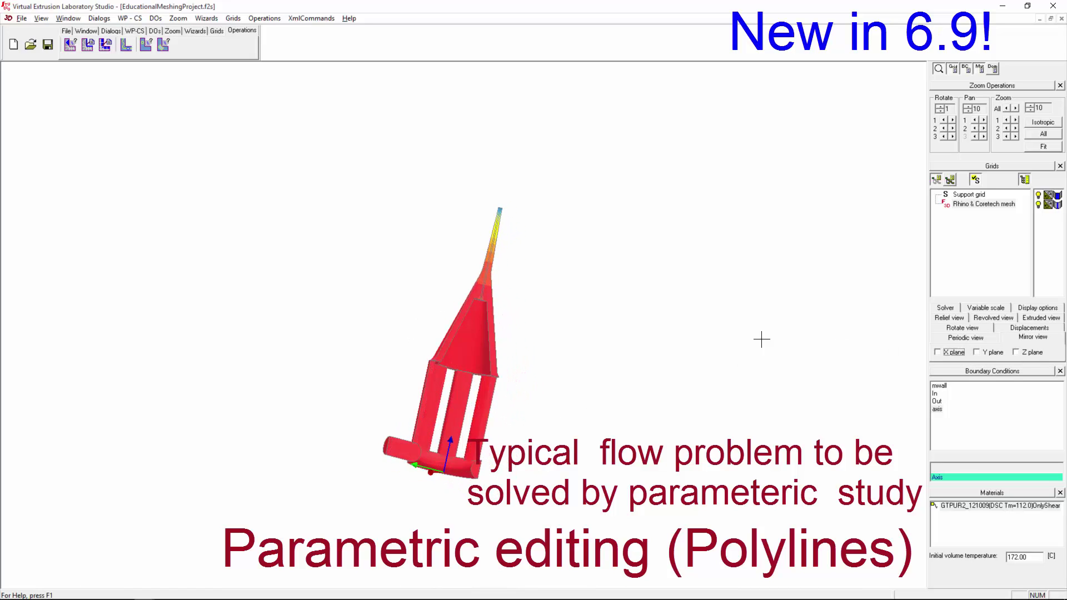
{"action": "middle_click_drag", "start_coordinate": [762, 338], "coordinate": [469, 289]}
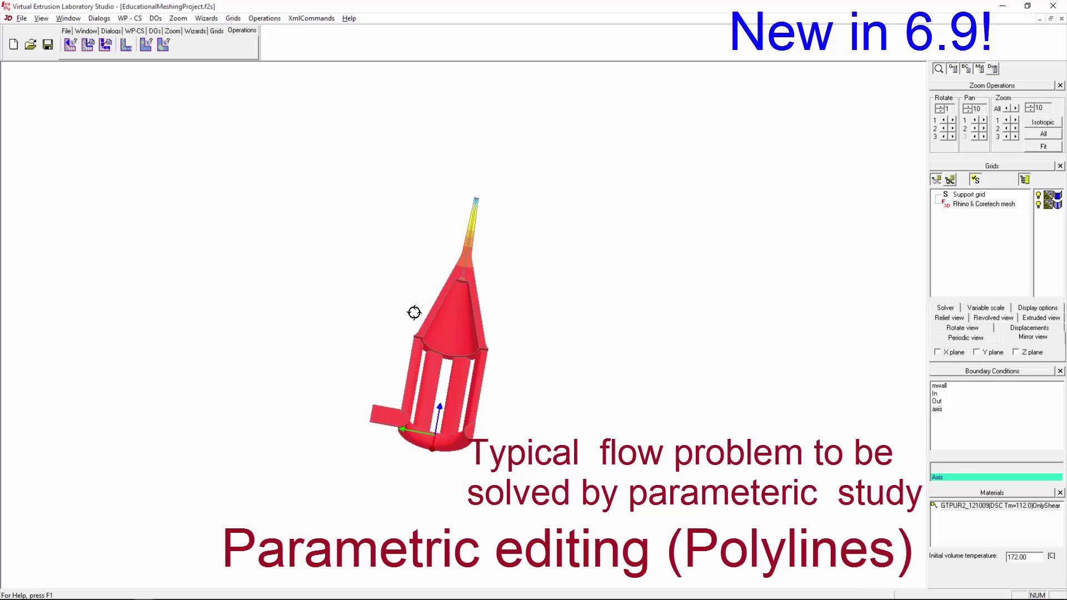
{"action": "middle_click_drag", "start_coordinate": [414, 313], "coordinate": [458, 363]}
{"action": "scroll", "coordinate": [461, 330], "scroll_direction": "up", "scroll_amount": 7}
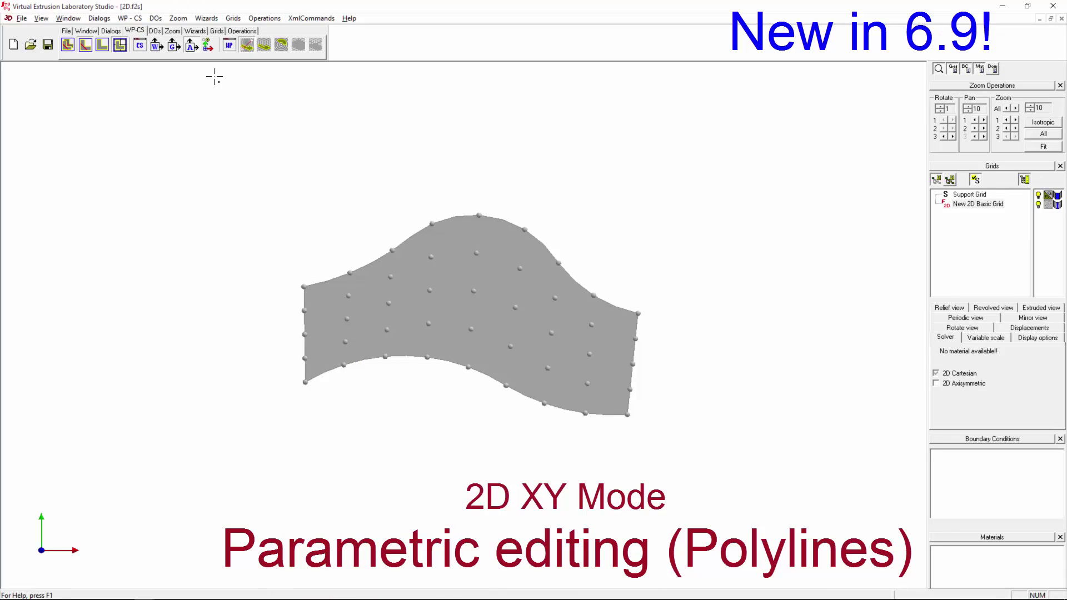
Open the Polylines dialog for the 2D.f2s grid and import Inner.dxf as polyline 0.
{"action": "left_click", "coordinate": [110, 32]}
{"action": "left_click", "coordinate": [153, 45]}
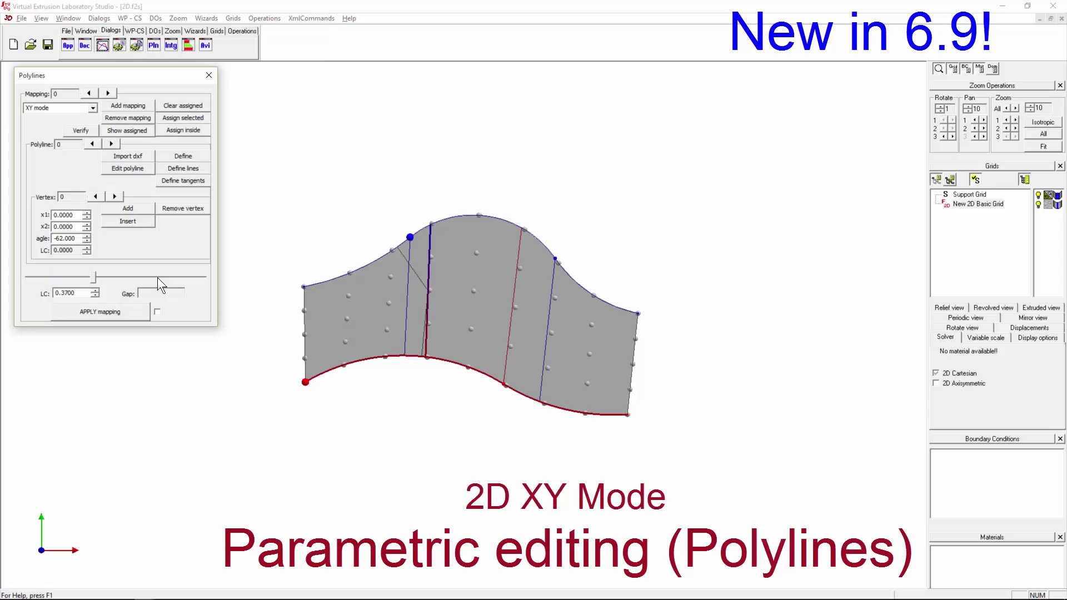
{"action": "left_click", "coordinate": [134, 158]}
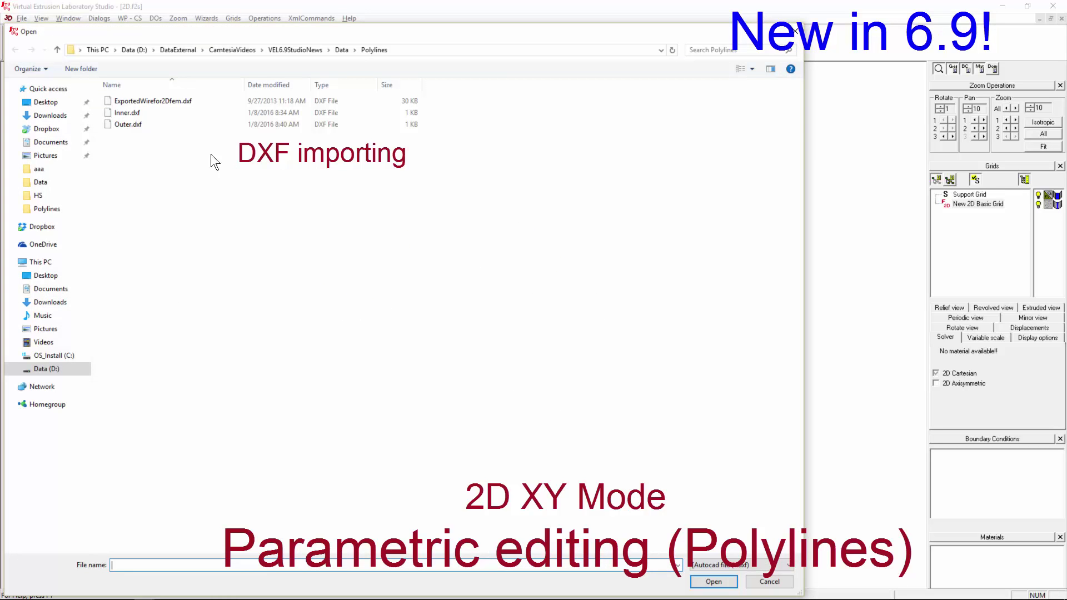
{"action": "double_click", "coordinate": [128, 114]}
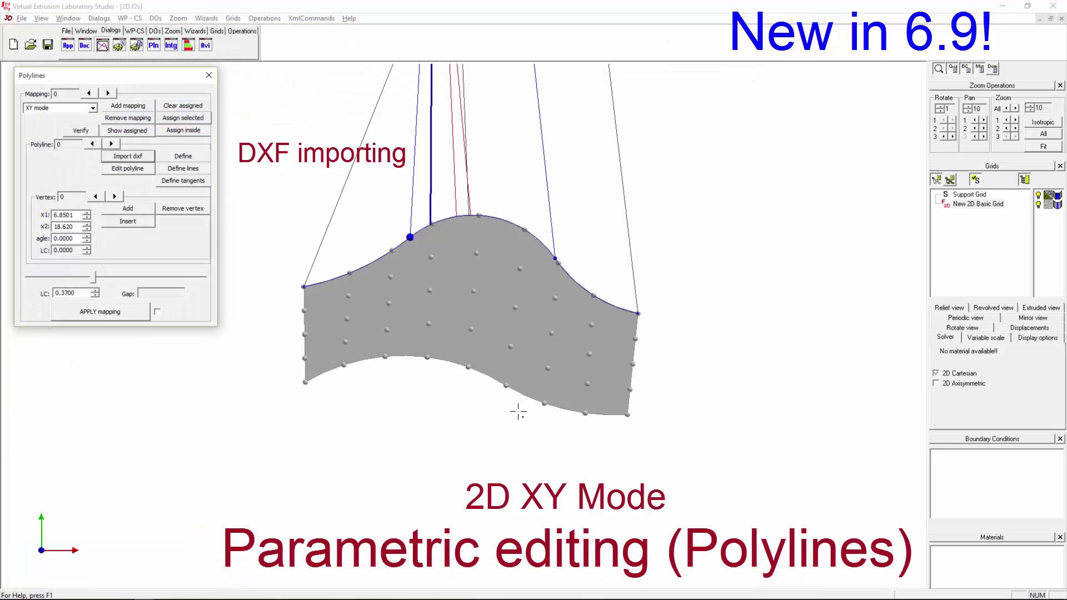
Select polyline 1 and import Outer.dxf as its geometry.
{"action": "left_click", "coordinate": [112, 144]}
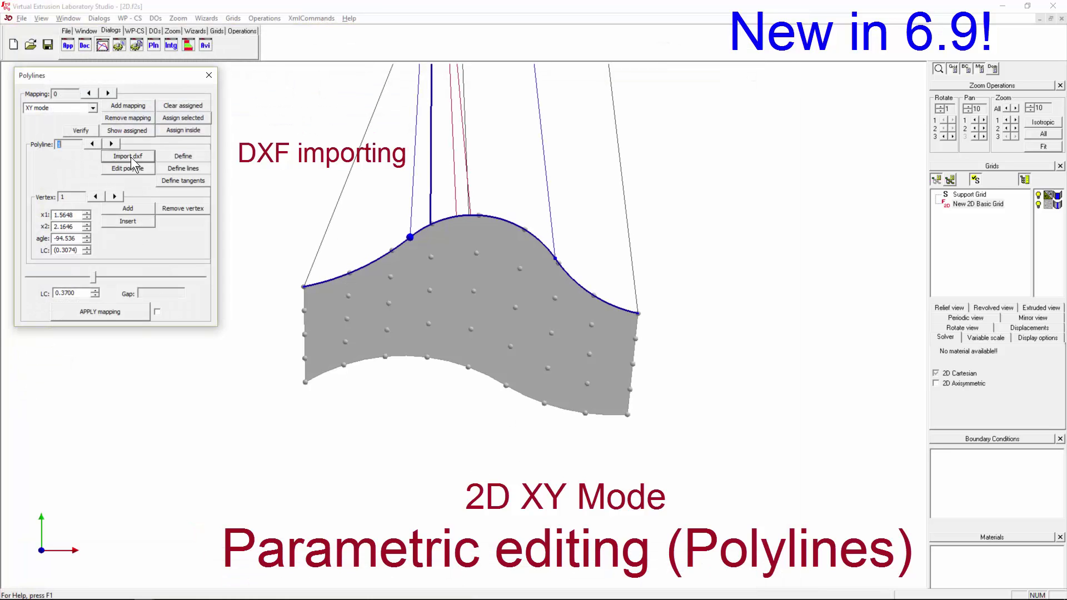
{"action": "left_click", "coordinate": [132, 158]}
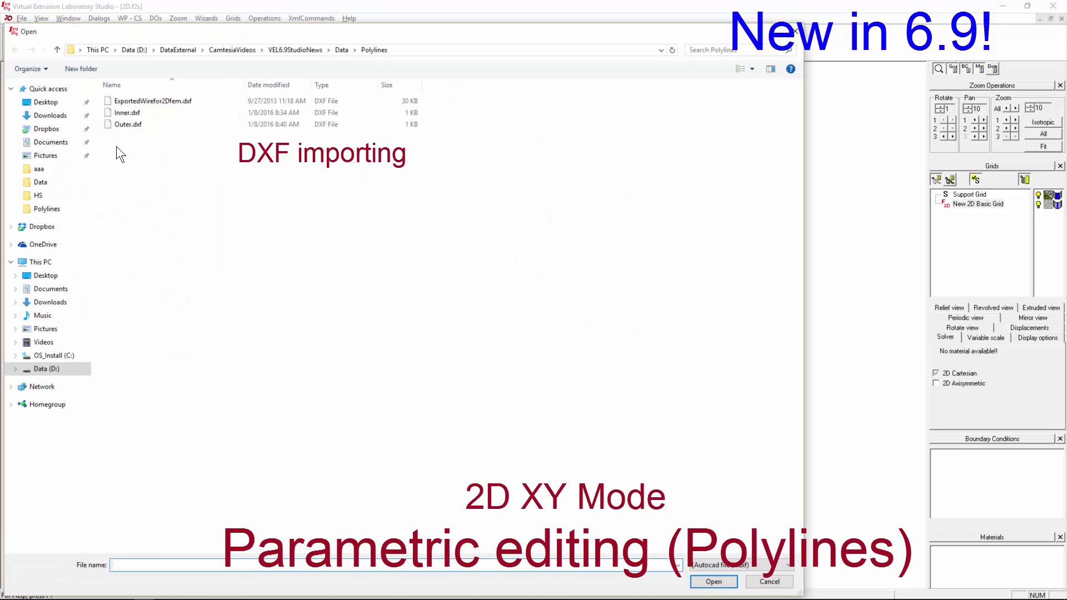
{"action": "double_click", "coordinate": [125, 124]}
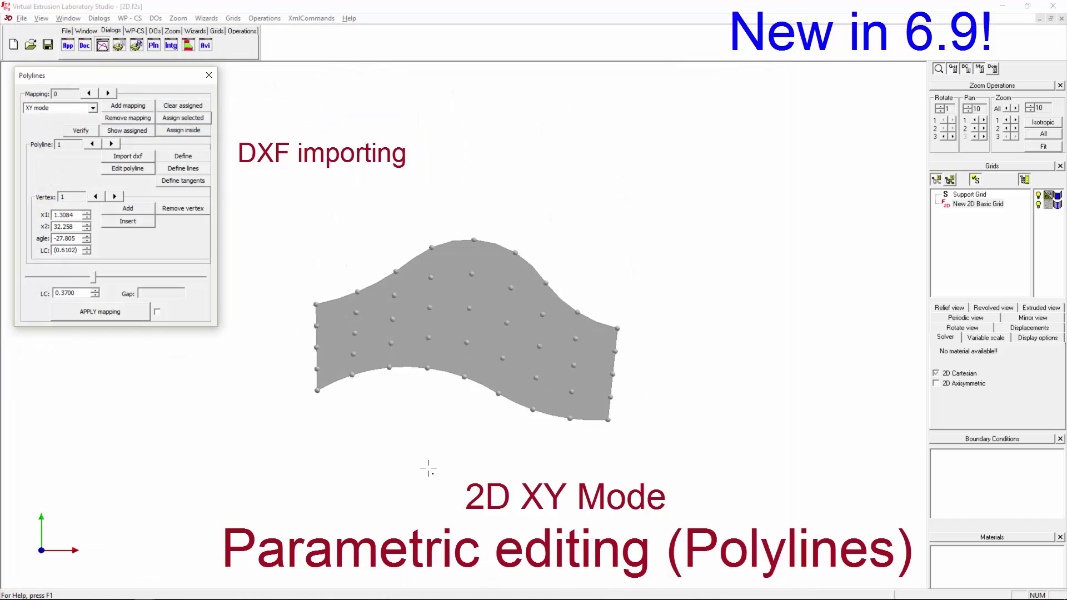
Apply the mapping so the 2D grid follows the imported inner and outer polylines.
{"action": "scroll", "coordinate": [429, 464], "scroll_direction": "down", "scroll_amount": 8}
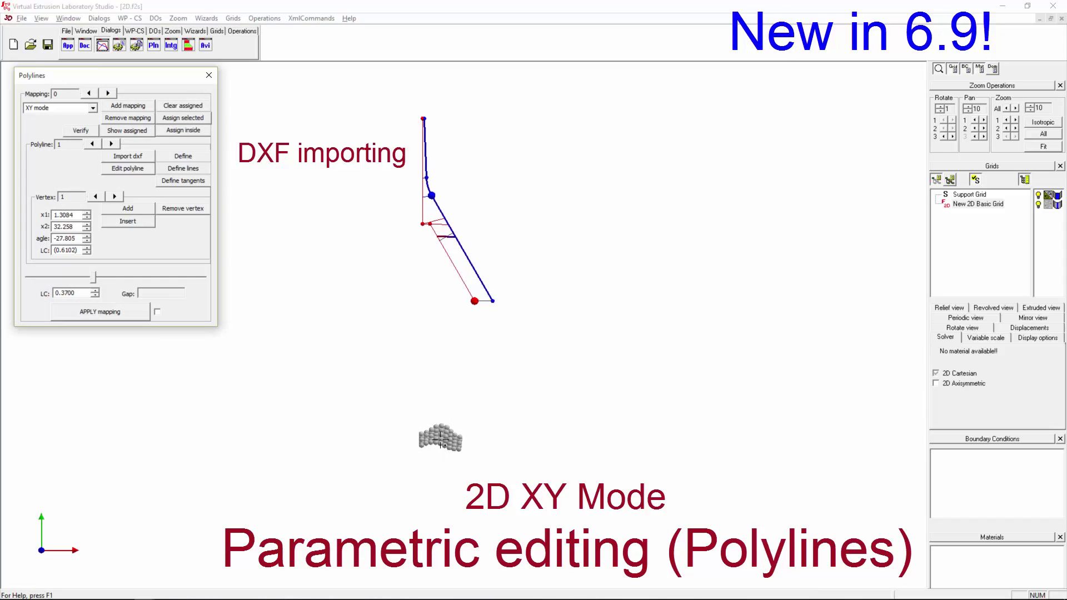
{"action": "left_click", "coordinate": [98, 312]}
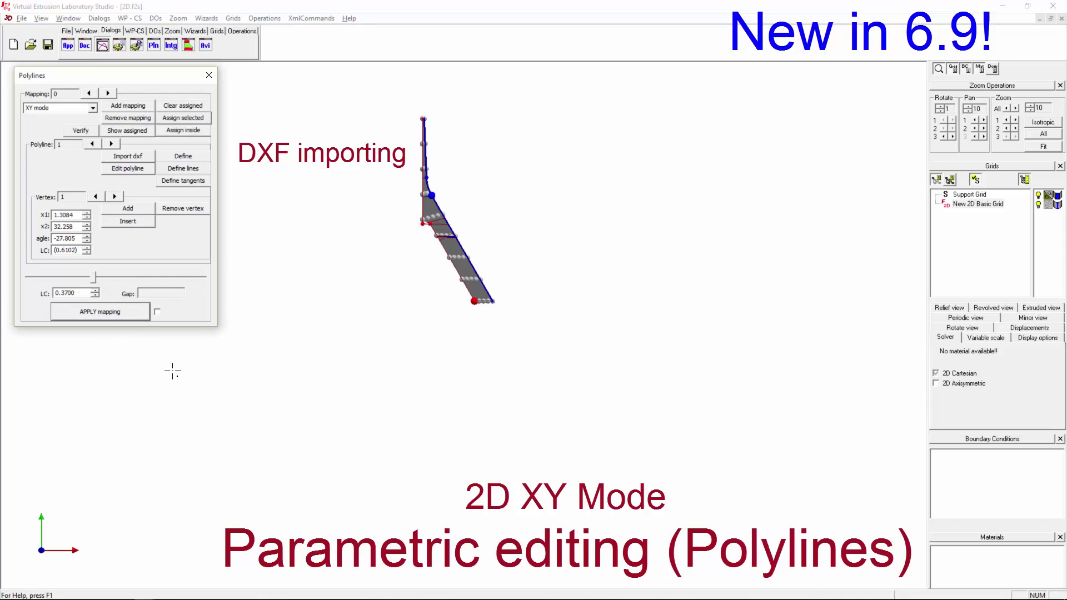
{"action": "scroll", "coordinate": [441, 178], "scroll_direction": "up", "scroll_amount": 8}
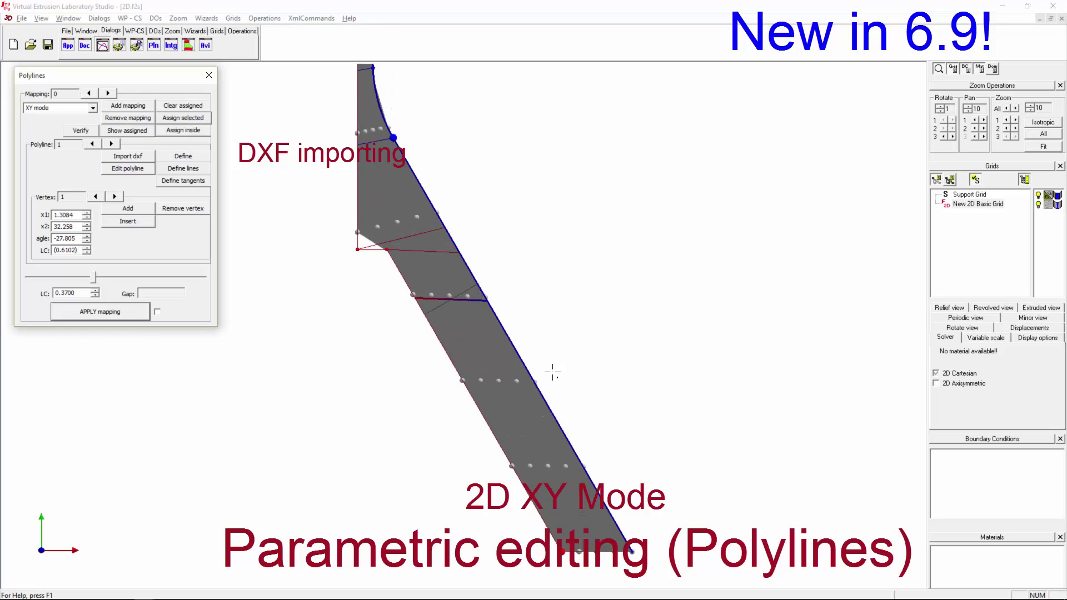
{"action": "scroll", "coordinate": [554, 367], "scroll_direction": "down", "scroll_amount": 2}
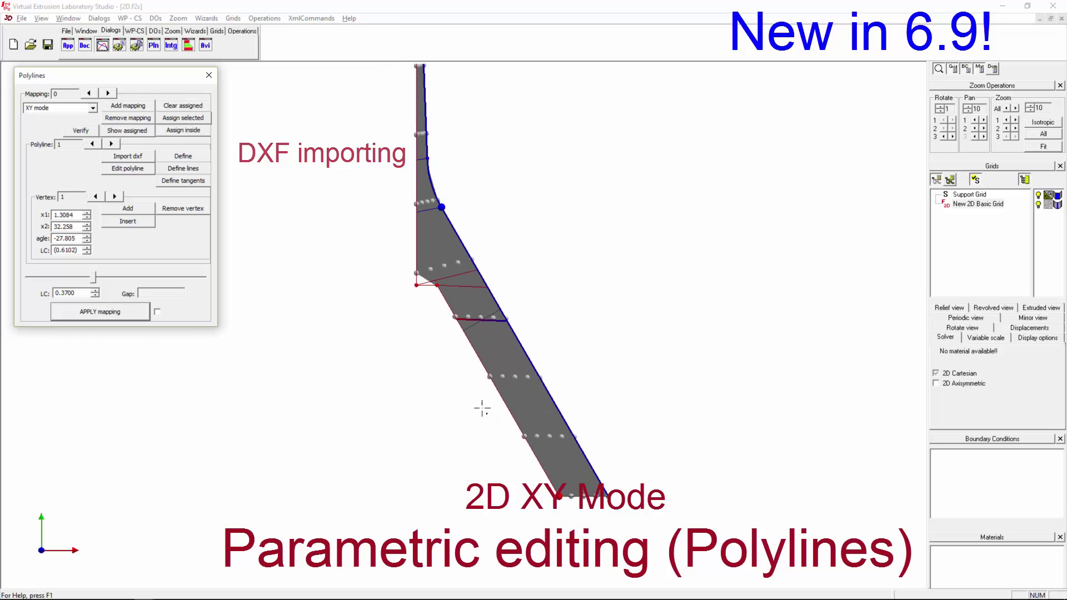
{"action": "scroll", "coordinate": [454, 243], "scroll_direction": "up", "scroll_amount": 2}
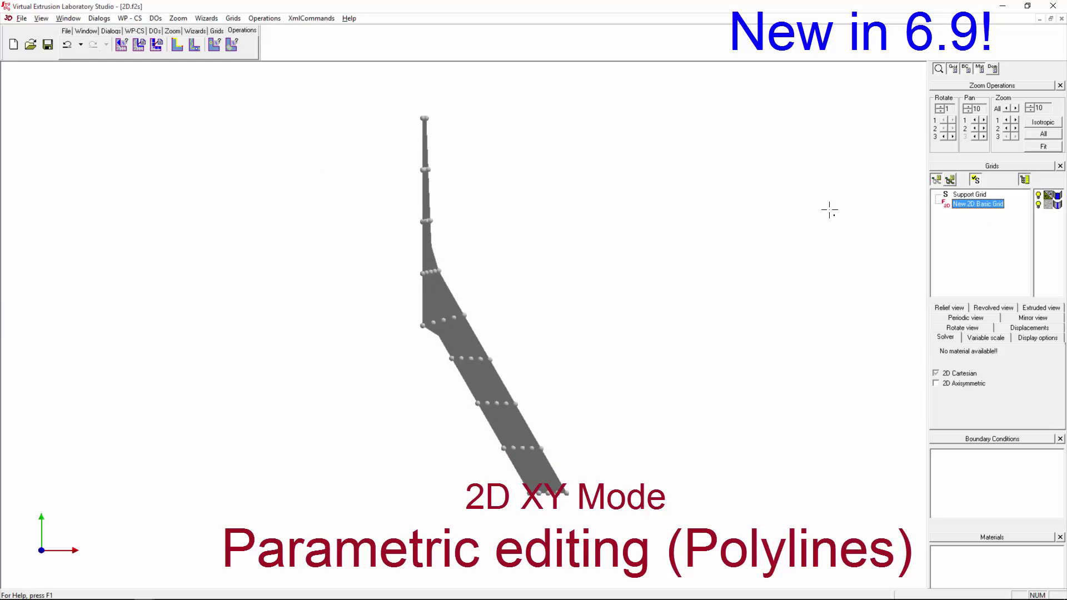
Convert New 2D Basic Grid from a flow grid to a basic 3D grid.
{"action": "left_click", "coordinate": [217, 31]}
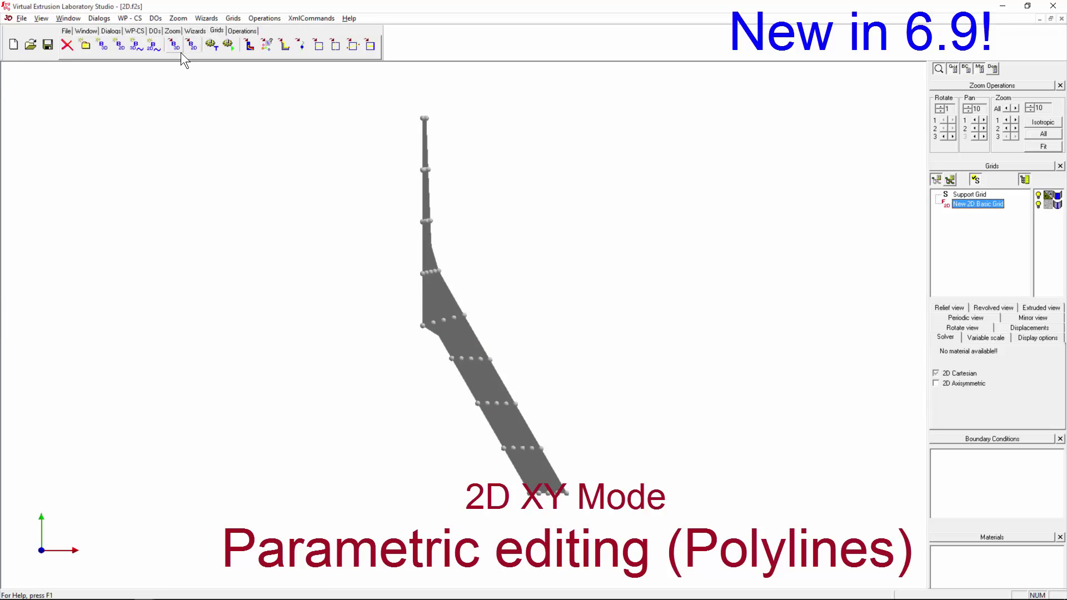
{"action": "left_click", "coordinate": [175, 46]}
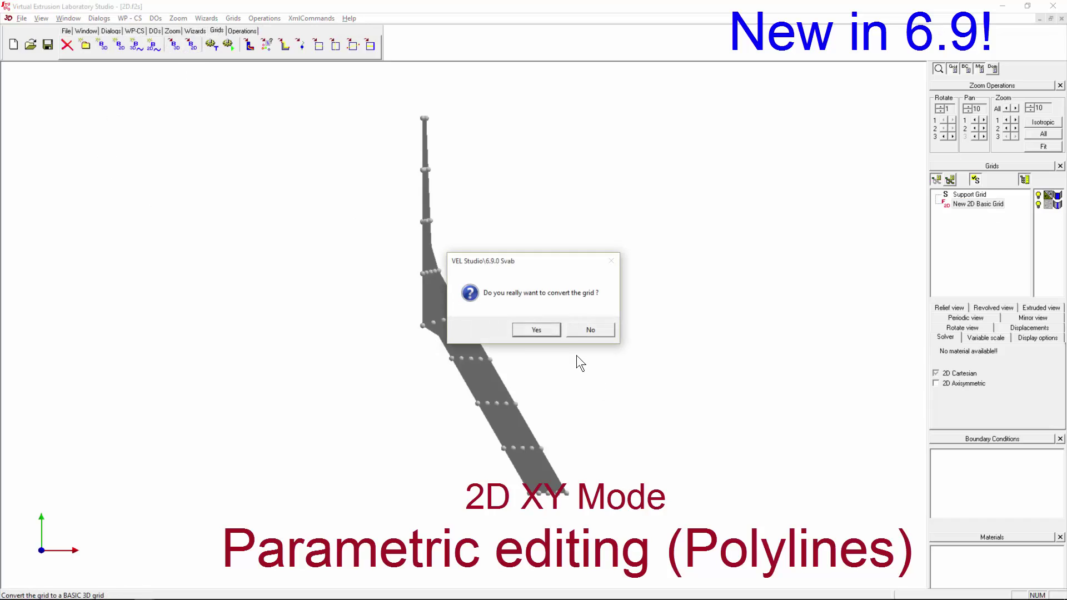
{"action": "left_click", "coordinate": [549, 335]}
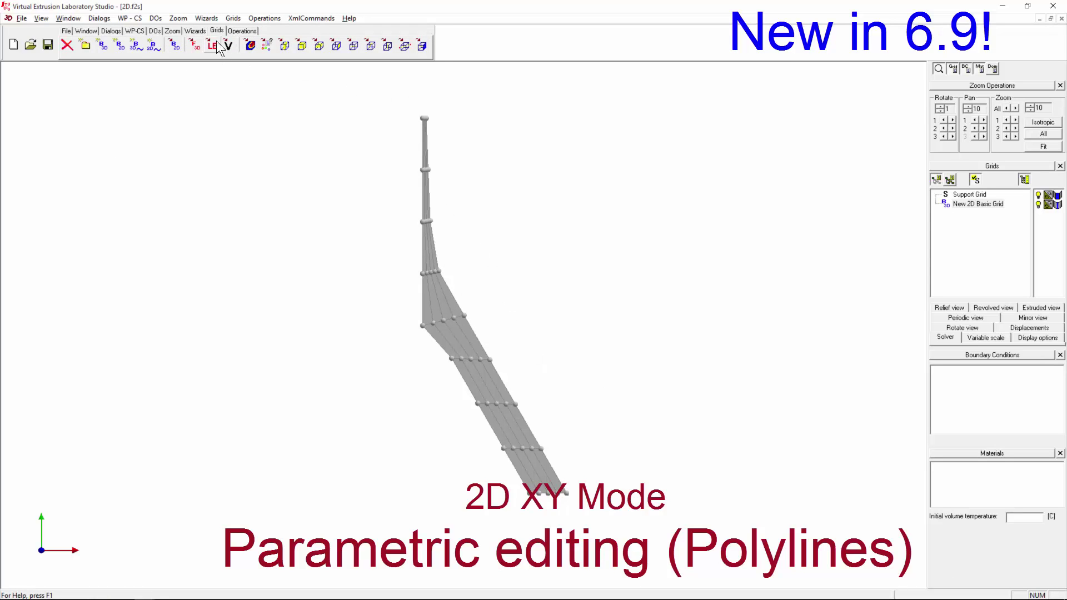
Split the grid's outer edges along the whole channel length at local coordinate 0.5 to add element rows.
{"action": "left_click", "coordinate": [240, 31]}
{"action": "left_click", "coordinate": [232, 44]}
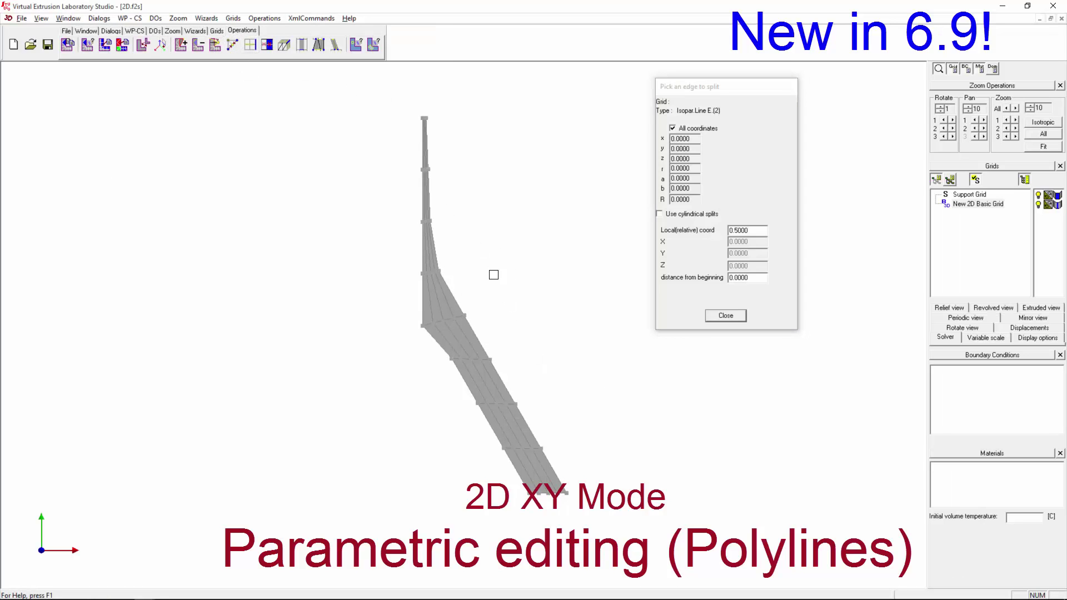
{"action": "left_click", "coordinate": [451, 290]}
{"action": "left_click", "coordinate": [473, 330]}
{"action": "left_click", "coordinate": [496, 375]}
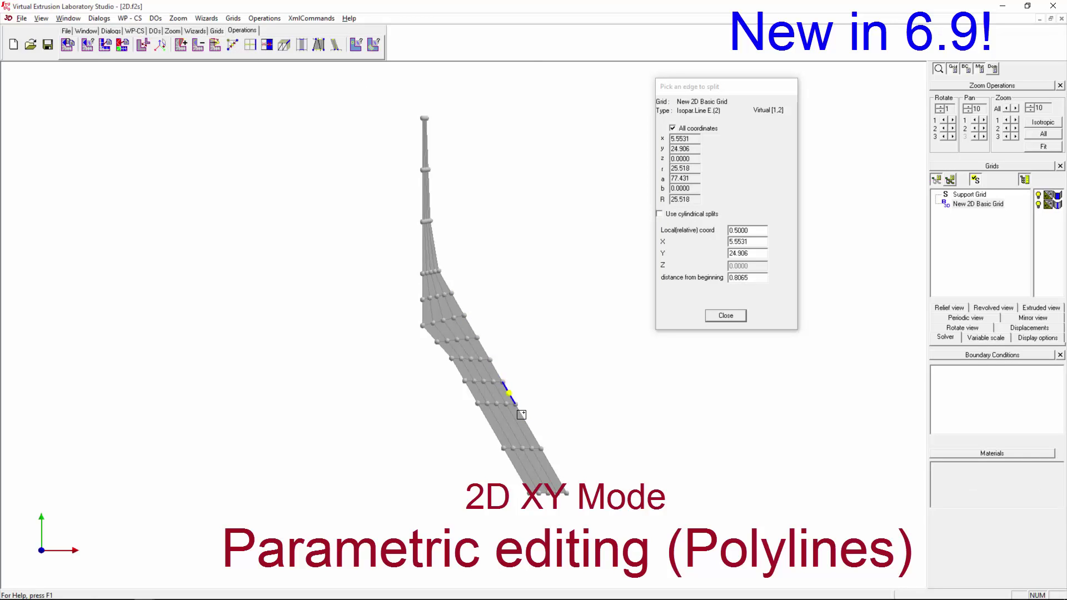
{"action": "left_click", "coordinate": [546, 448]}
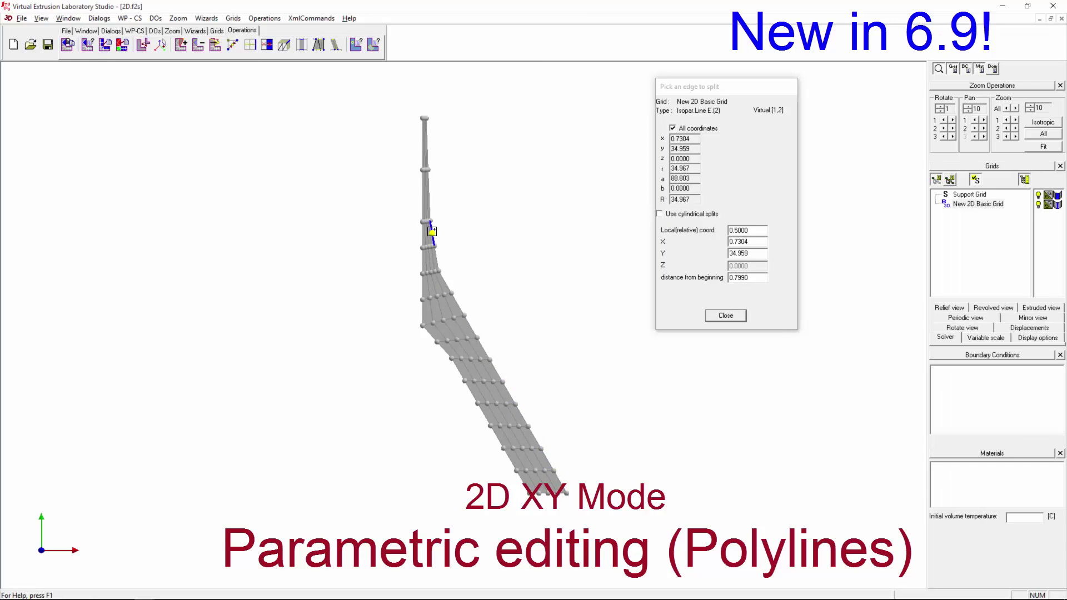
{"action": "left_click", "coordinate": [428, 200]}
{"action": "left_click", "coordinate": [429, 148]}
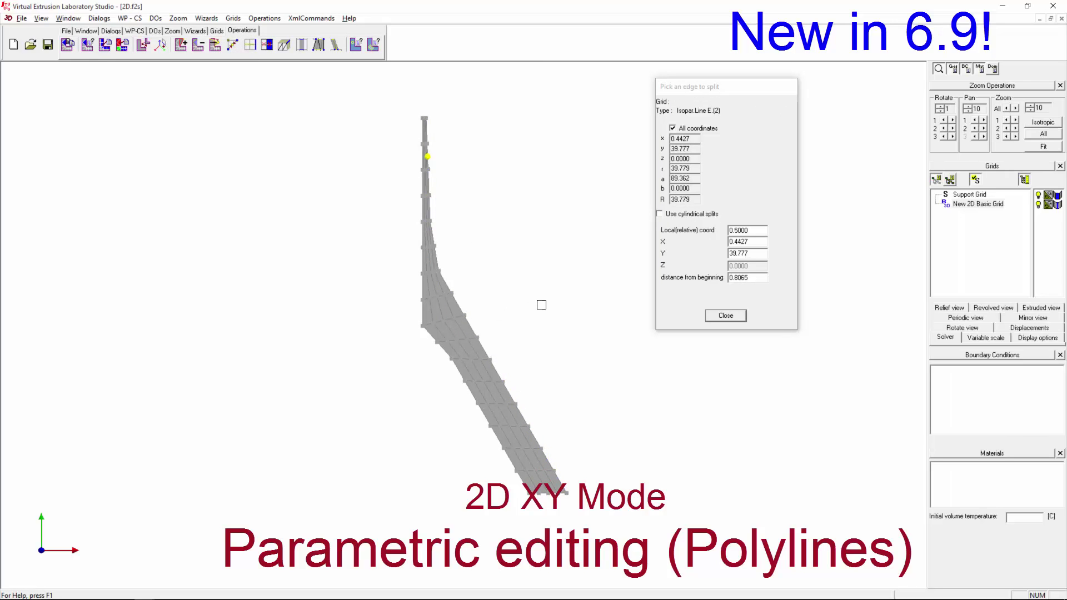
{"action": "key", "text": "Escape"}
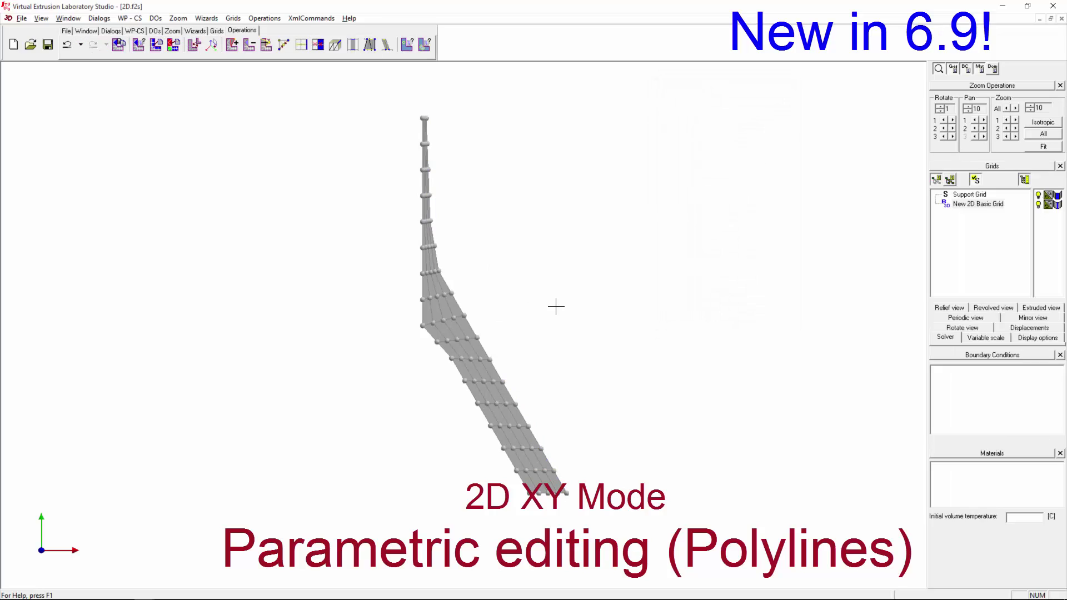
Reopen the Polylines dialog and apply the mapping to the refined grid.
{"action": "left_click", "coordinate": [111, 32]}
{"action": "left_click", "coordinate": [153, 45]}
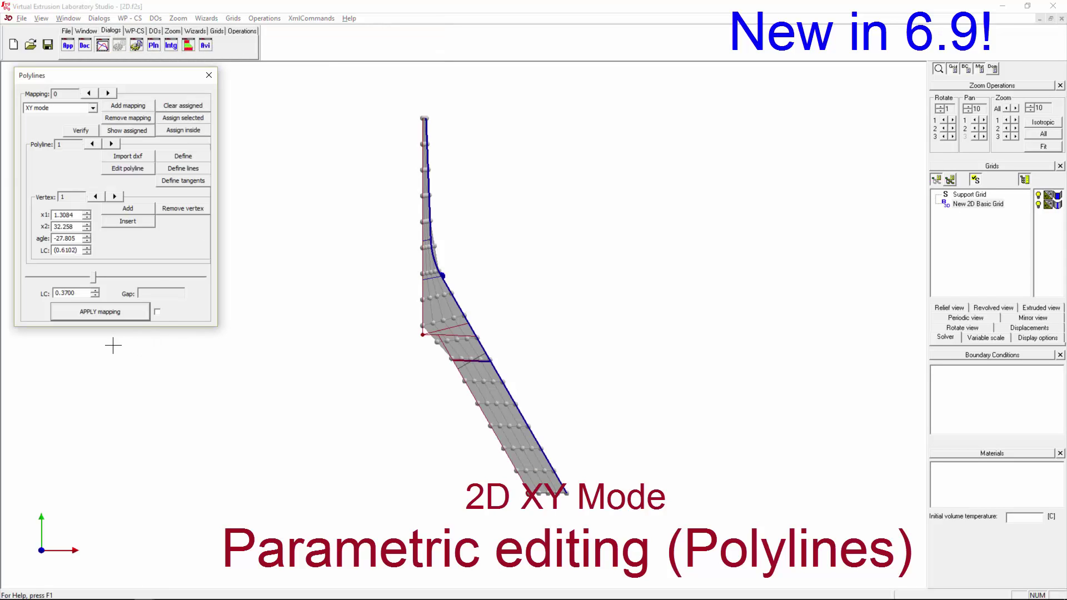
{"action": "left_click", "coordinate": [111, 307]}
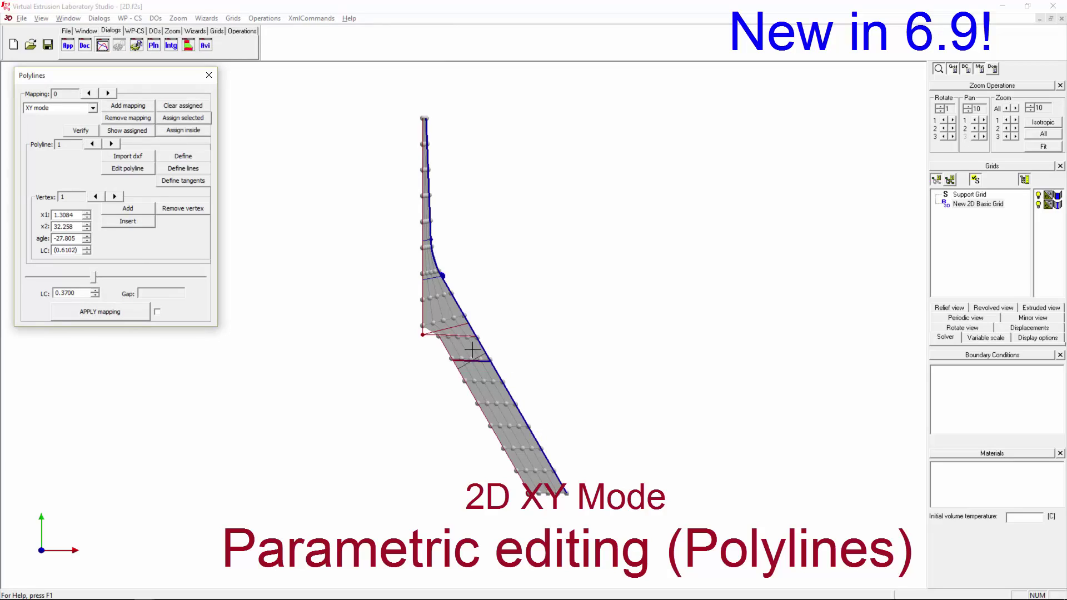
{"action": "scroll", "coordinate": [432, 299], "scroll_direction": "up", "scroll_amount": 2}
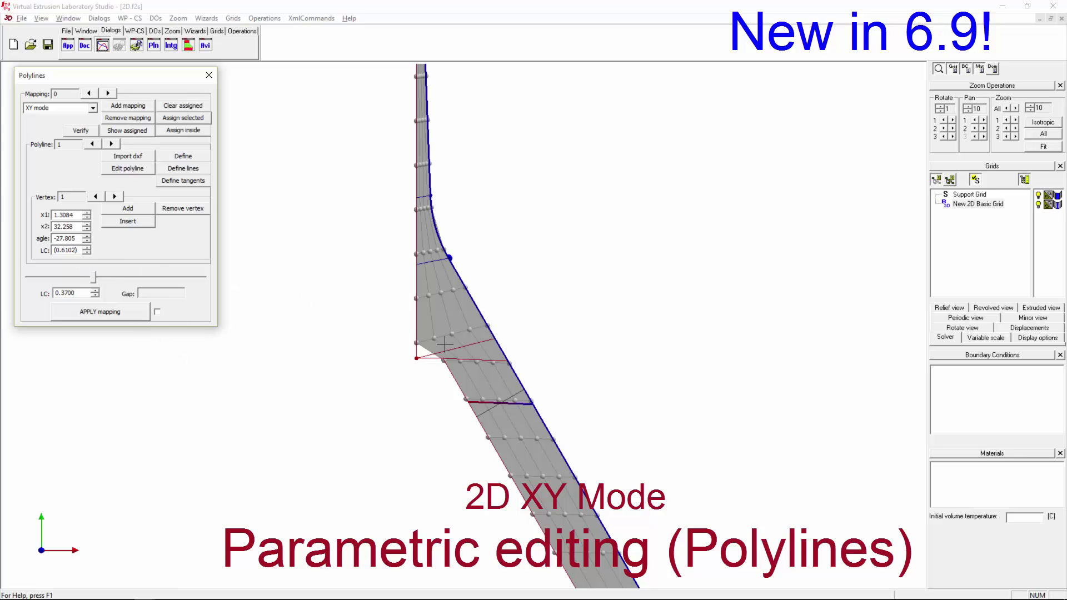
On polyline 0, set the LC of vertex 2 to 0.5281 and of vertex 1 to 0.5070, and apply the mapping.
{"action": "left_click", "coordinate": [92, 144]}
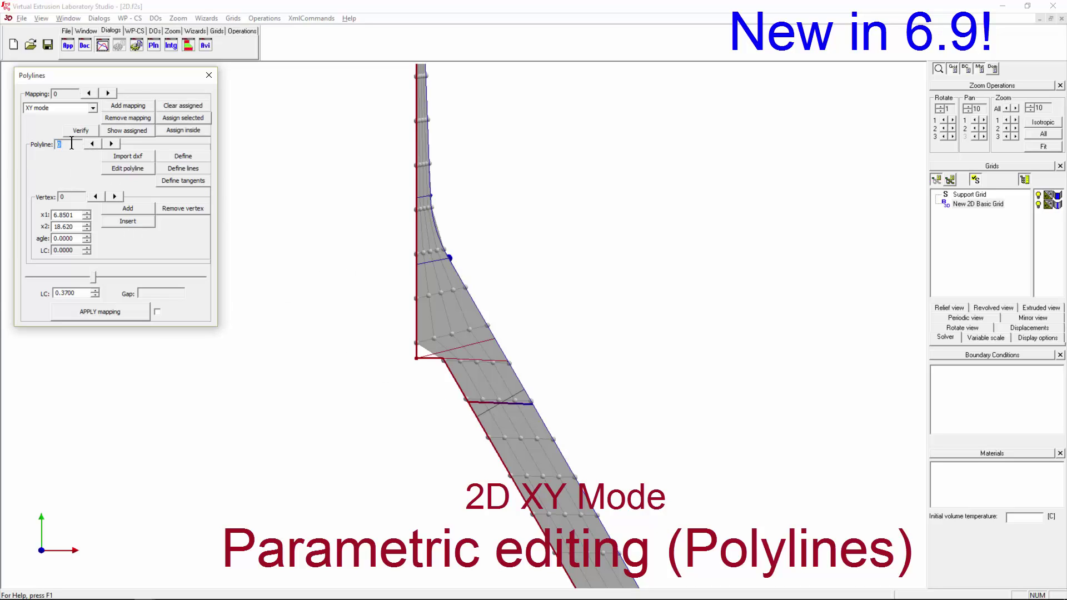
{"action": "left_click", "coordinate": [115, 197]}
{"action": "left_click_drag", "start_coordinate": [78, 250], "coordinate": [72, 251]}
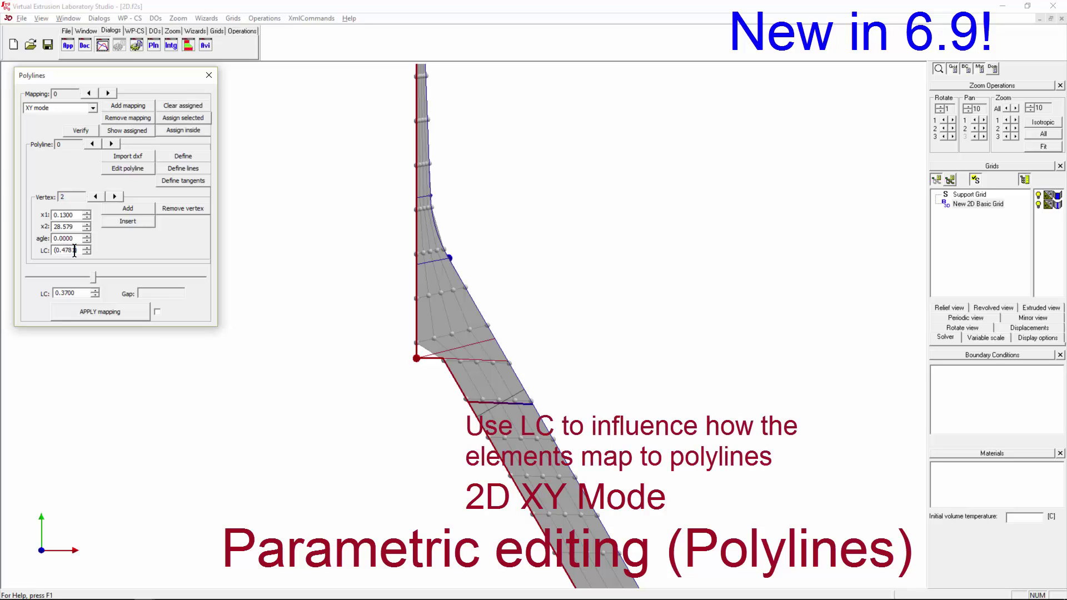
{"action": "type", "text": "6"}
{"action": "key", "text": "Up"}
{"action": "key", "text": "Up"}
{"action": "key", "text": "Up"}
{"action": "key", "text": "Up"}
{"action": "key", "text": "Up"}
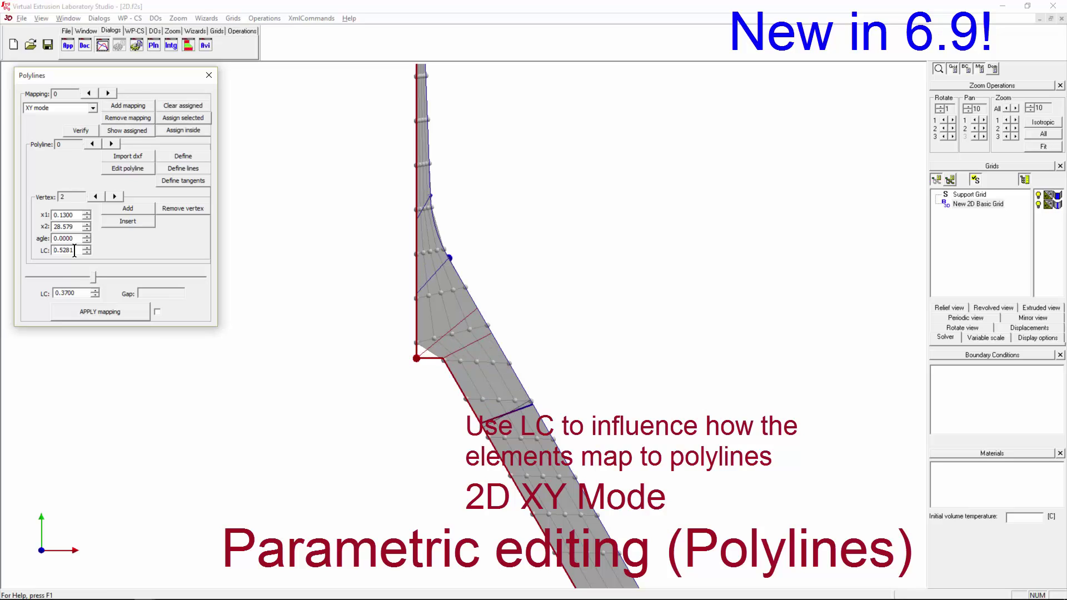
{"action": "left_click", "coordinate": [92, 311]}
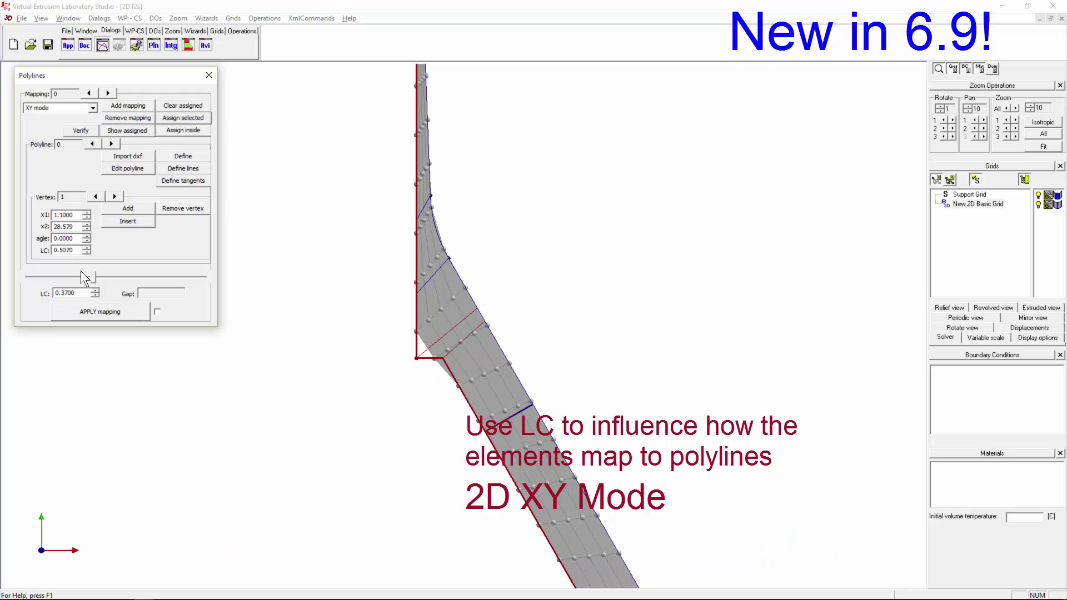
{"action": "left_click", "coordinate": [90, 308]}
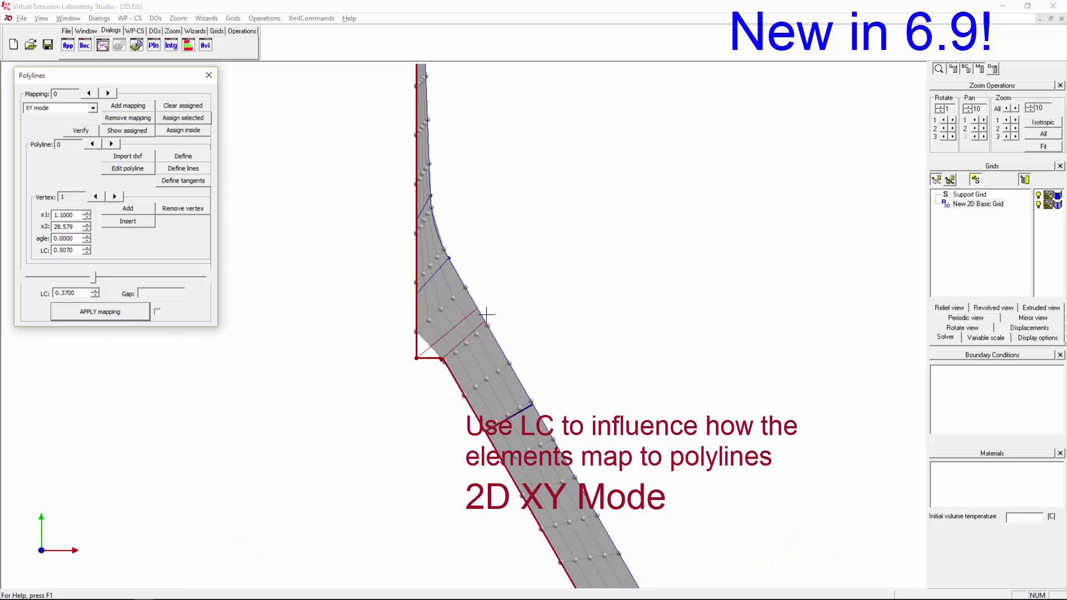
Split the outer edge opposite the inner corner at local coordinate 0.5 and reapply the mapping.
{"action": "left_click", "coordinate": [242, 30]}
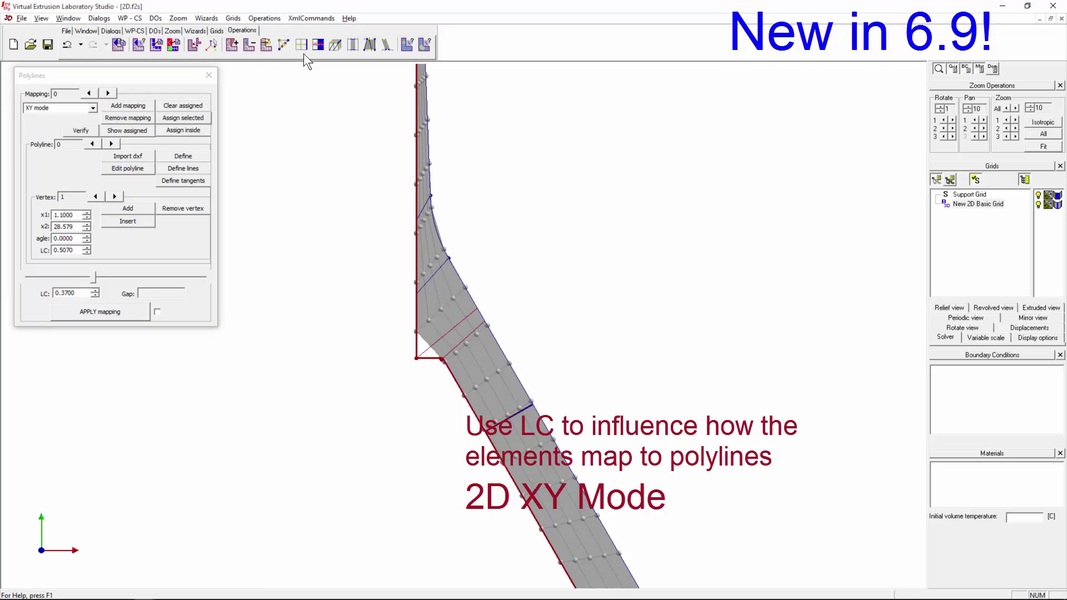
{"action": "left_click", "coordinate": [301, 45]}
{"action": "left_click", "coordinate": [475, 308]}
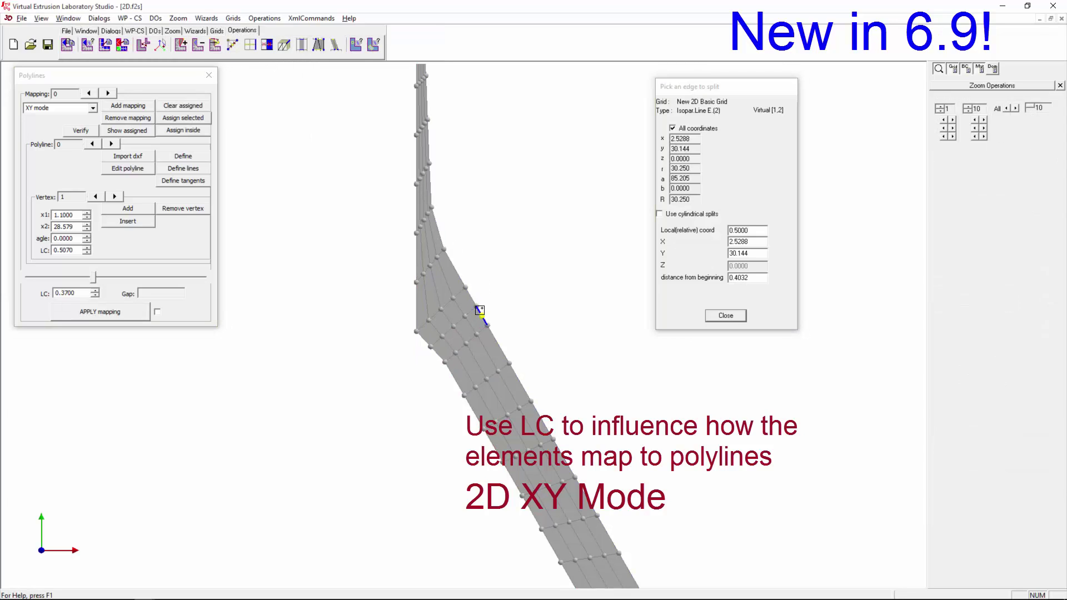
{"action": "left_click", "coordinate": [105, 312]}
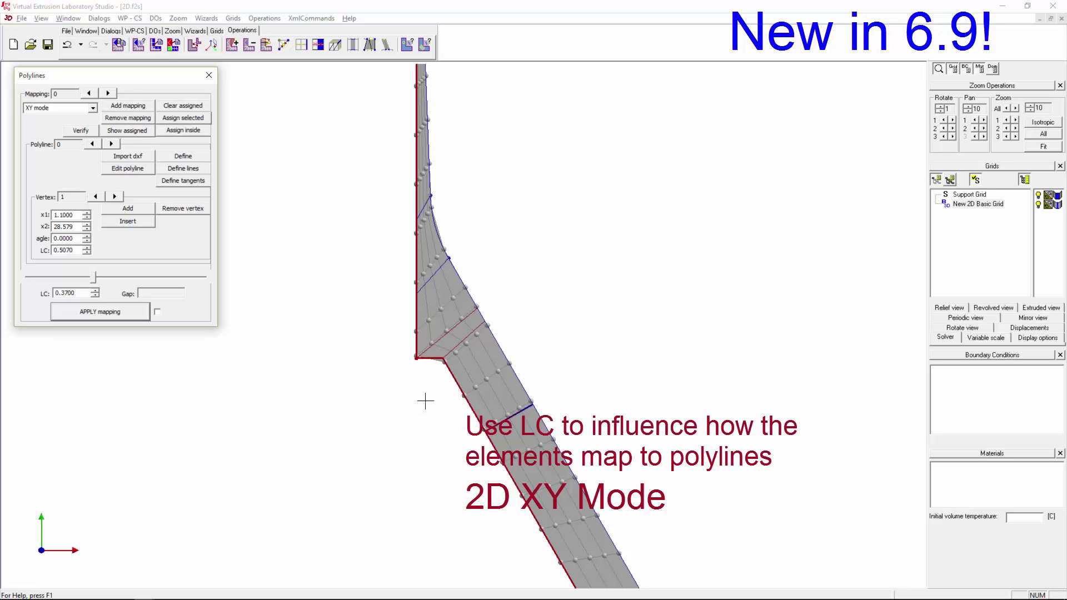
Split further outer edges between the inner corner and the arc at local coordinate 0.5, and select polyline 1.
{"action": "left_click", "coordinate": [353, 45]}
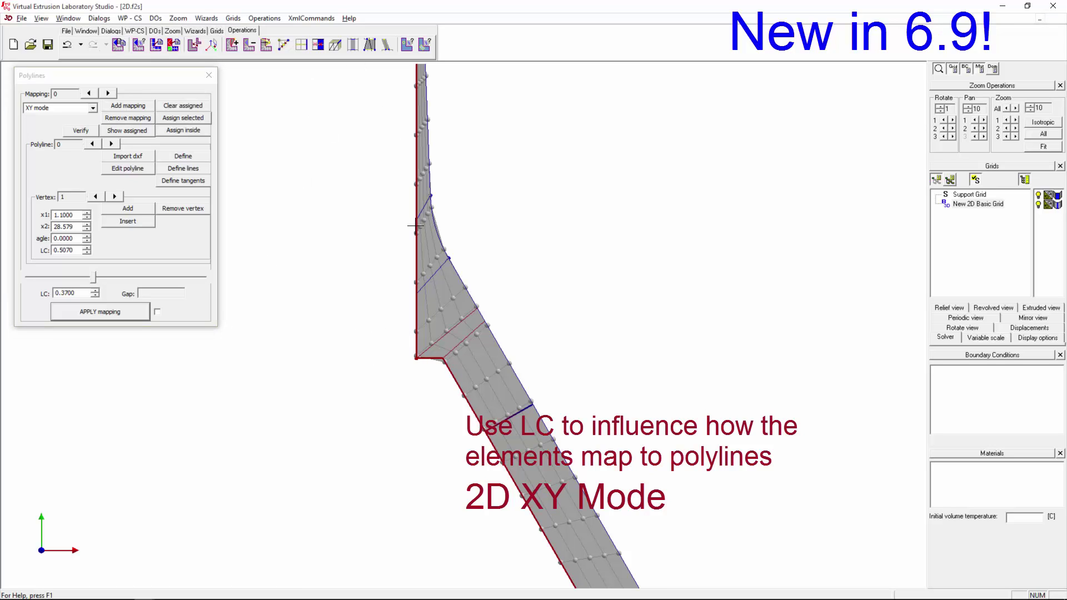
{"action": "left_click", "coordinate": [485, 307]}
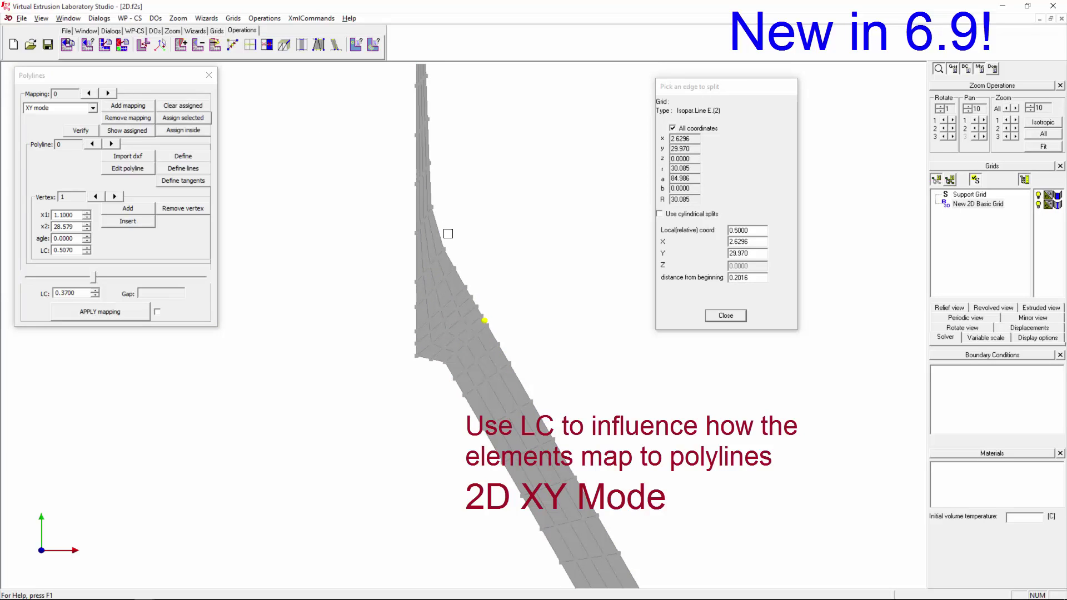
{"action": "left_click", "coordinate": [472, 236]}
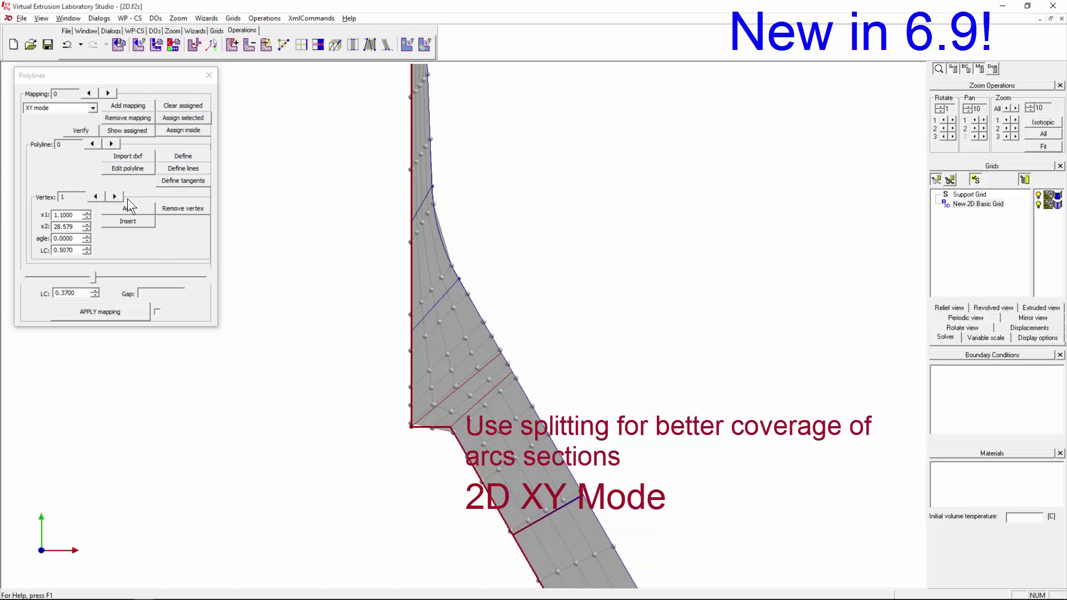
{"action": "left_click", "coordinate": [111, 144]}
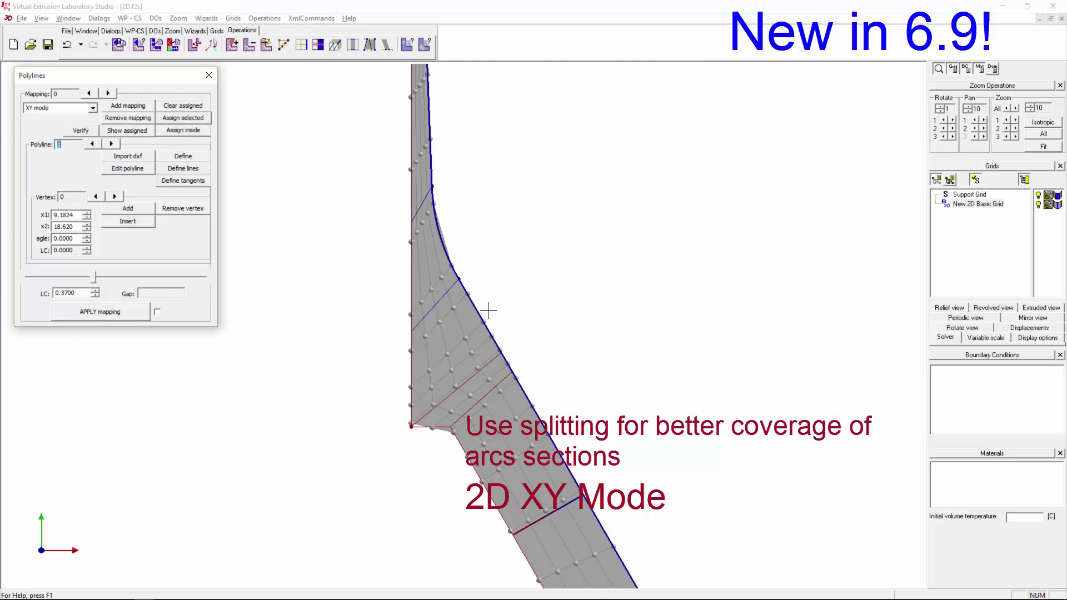
Split the outer edge at vertex 1 of polyline 1 at local coordinate 0.5 and reapply the mapping.
{"action": "left_click", "coordinate": [115, 196]}
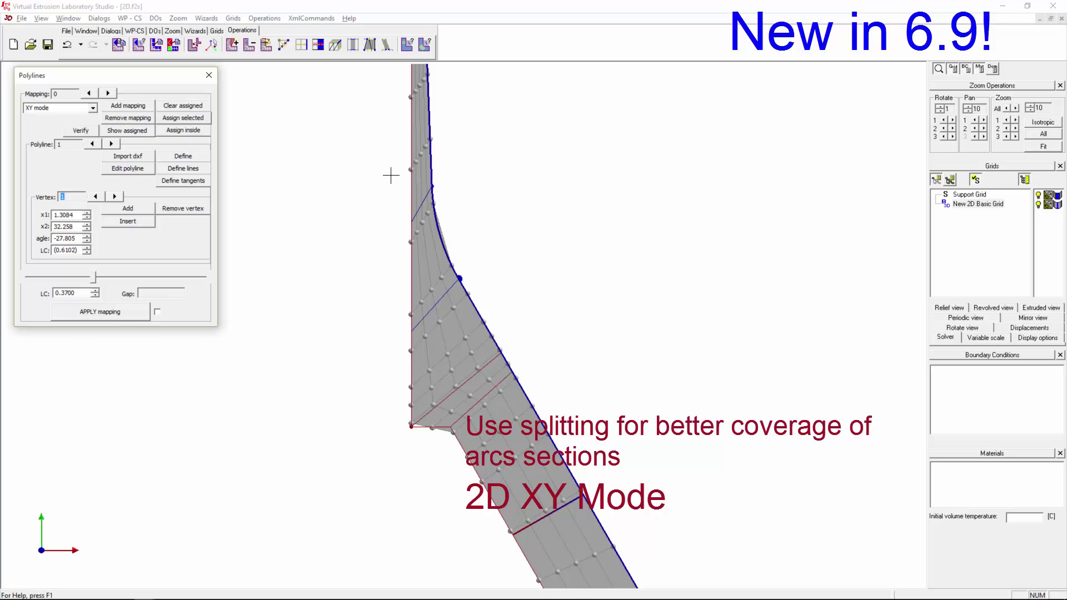
{"action": "left_click", "coordinate": [299, 42]}
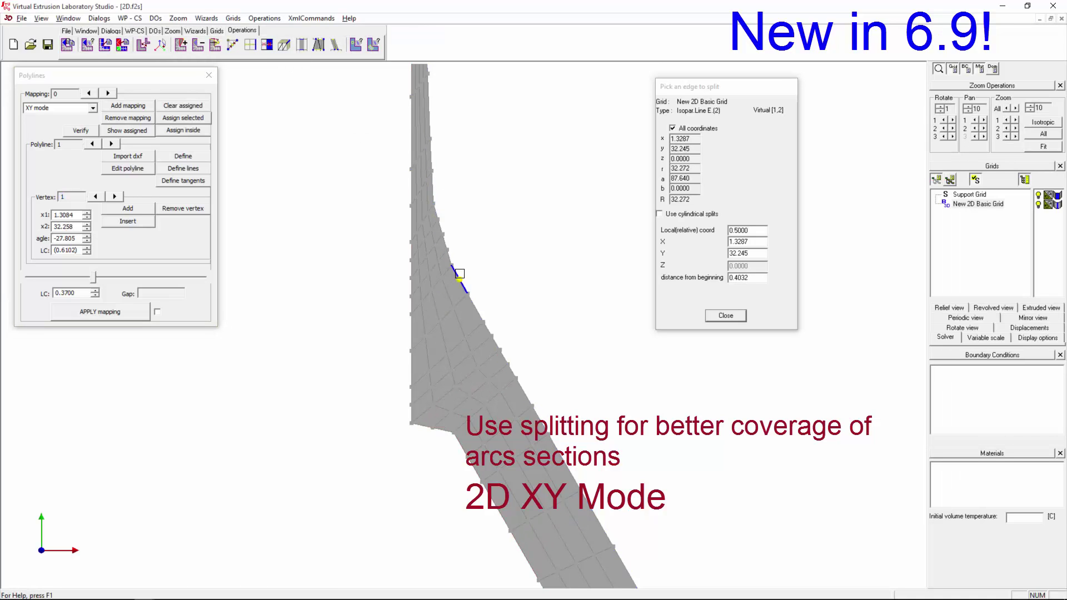
{"action": "left_click", "coordinate": [481, 262]}
{"action": "left_click", "coordinate": [116, 313]}
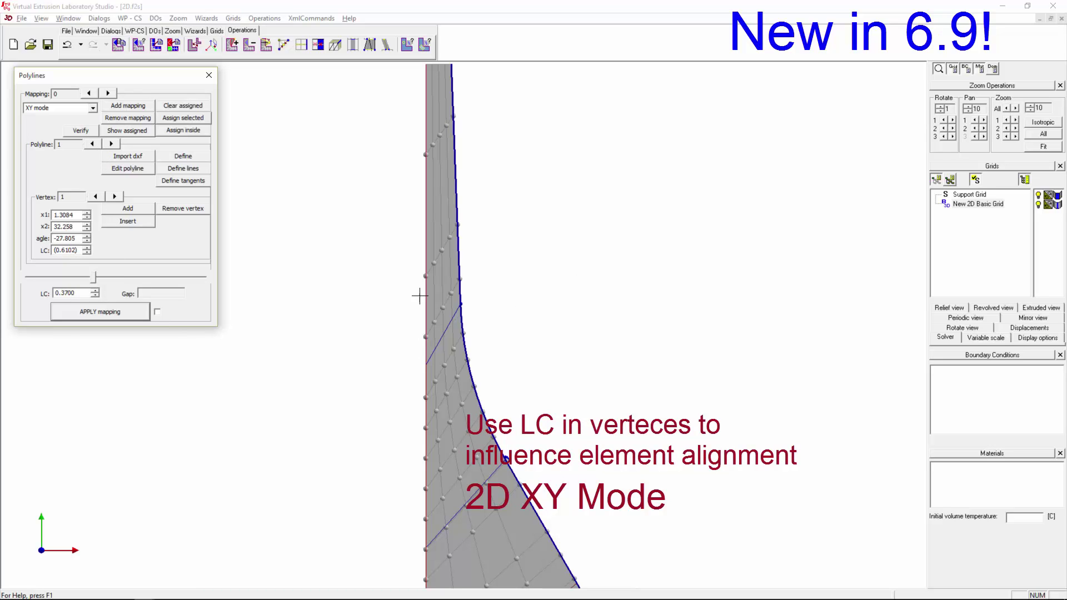
Insert a vertex on polyline 0 at x1 0.1300, x2 35.559 with LC 0.7400, and apply the mapping.
{"action": "scroll", "coordinate": [420, 296], "scroll_direction": "down", "scroll_amount": 3}
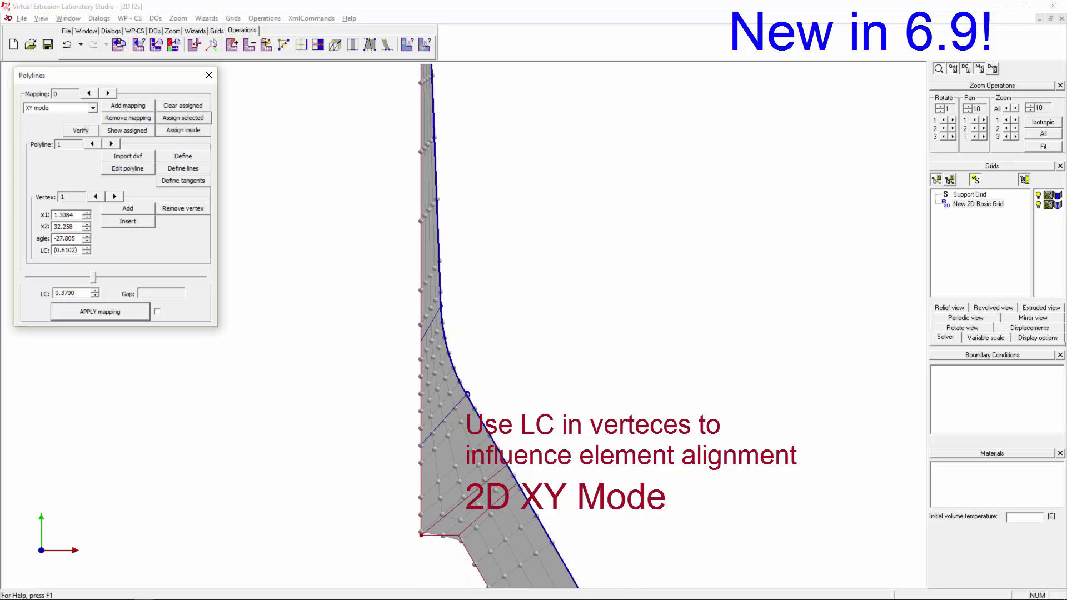
{"action": "left_click_drag", "start_coordinate": [91, 279], "coordinate": [83, 278]}
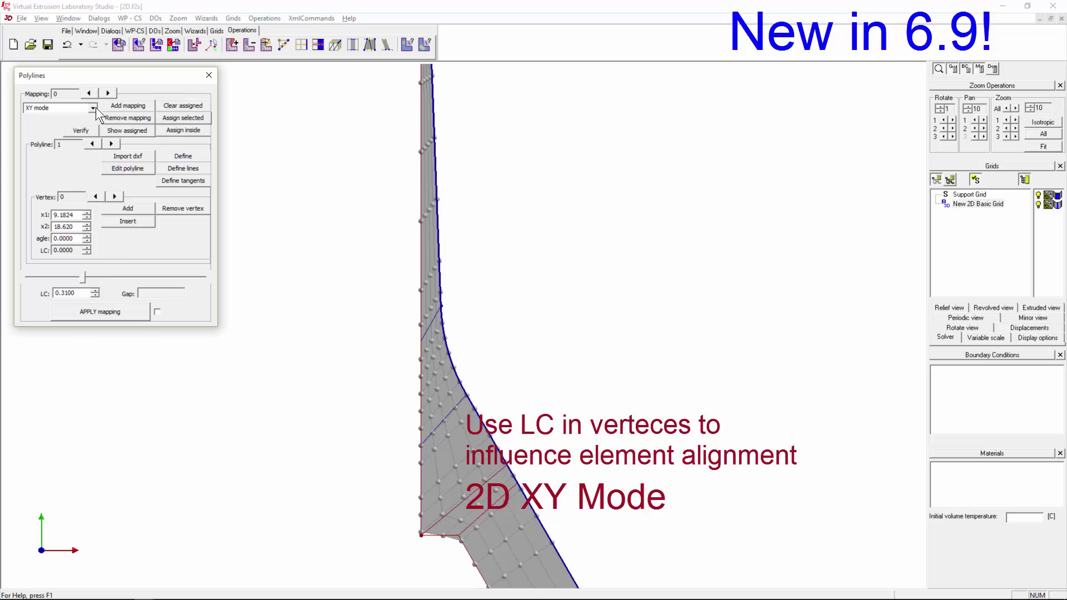
{"action": "left_click", "coordinate": [91, 144]}
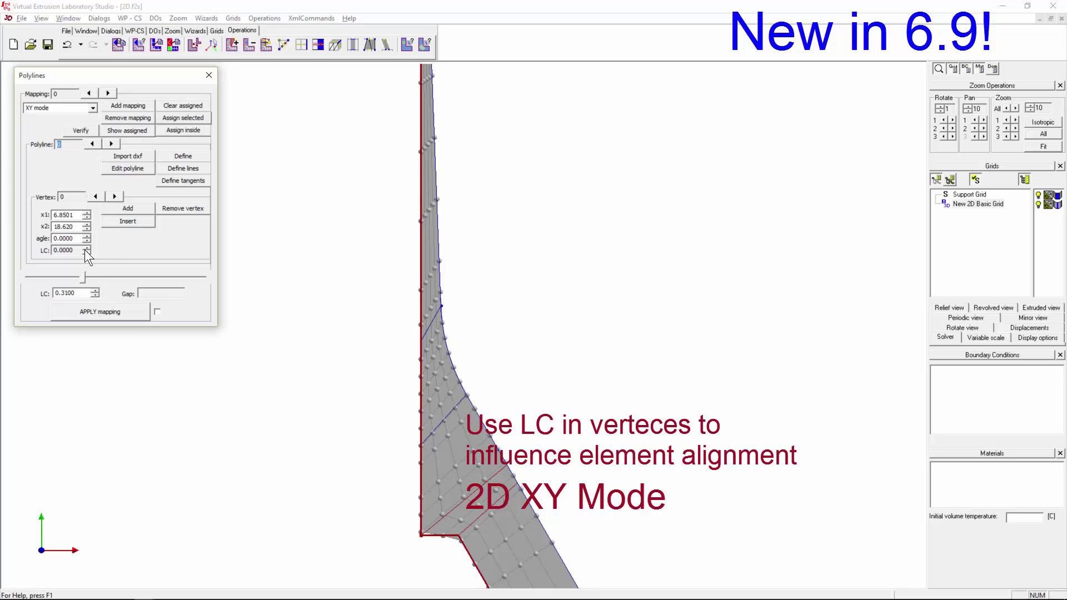
{"action": "left_click", "coordinate": [85, 277]}
{"action": "left_click_drag", "start_coordinate": [95, 274], "coordinate": [163, 277]}
{"action": "left_click", "coordinate": [136, 221]}
{"action": "left_click", "coordinate": [68, 252]}
{"action": "scroll", "coordinate": [67, 251], "scroll_direction": "down", "scroll_amount": 3}
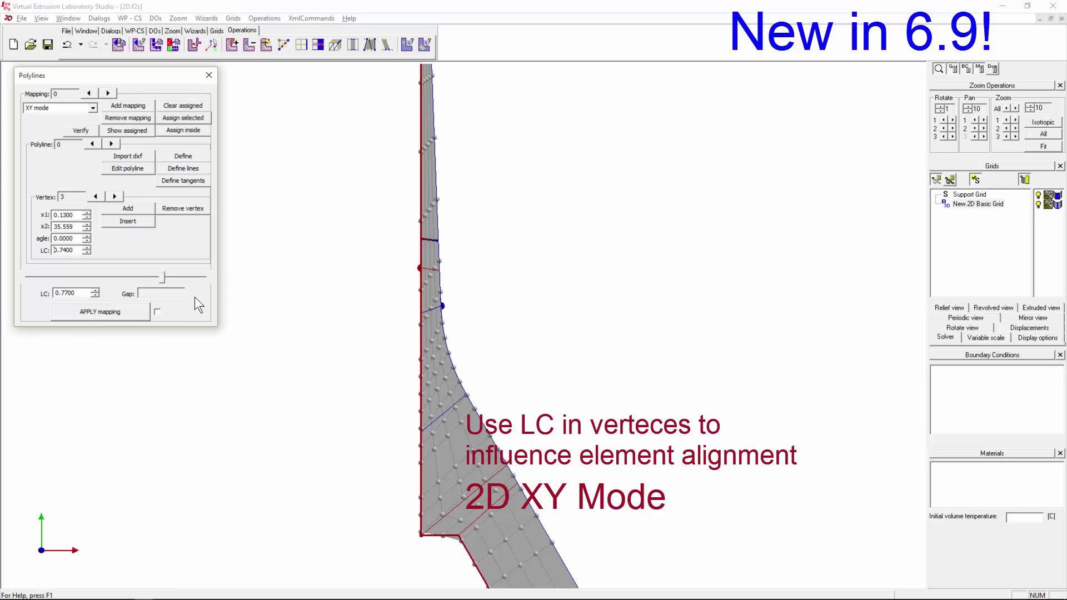
{"action": "left_click", "coordinate": [124, 312]}
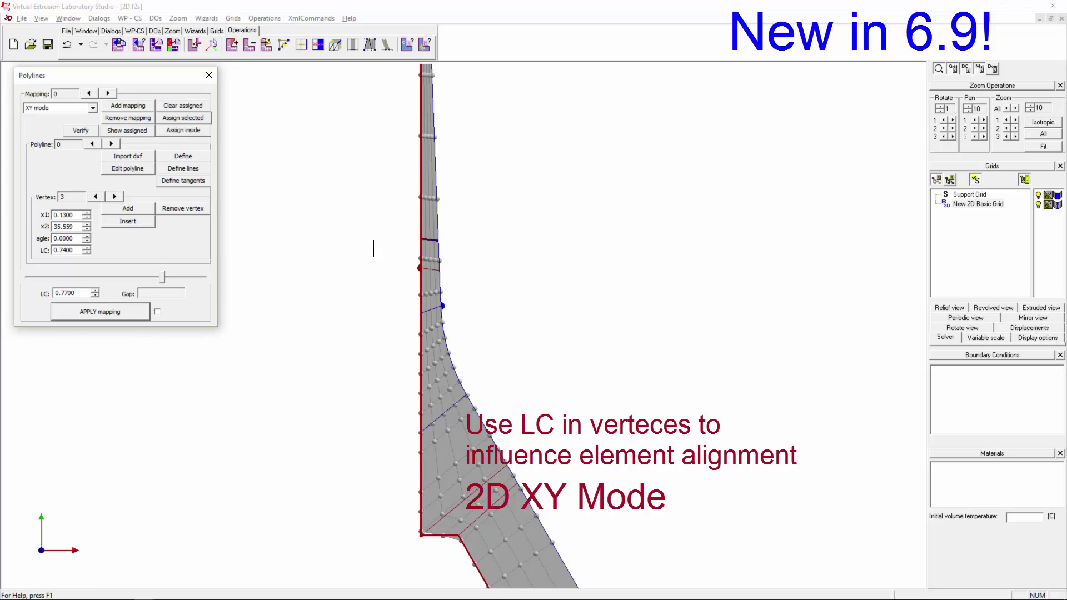
Move the LC marker along the polylines to 0.7400 and close the Polylines dialog.
{"action": "mouse_move", "coordinate": [163, 277]}
{"action": "left_mouse_down"}
{"action": "mouse_move", "coordinate": [138, 279]}
{"action": "mouse_move", "coordinate": [157, 278]}
{"action": "left_mouse_up"}
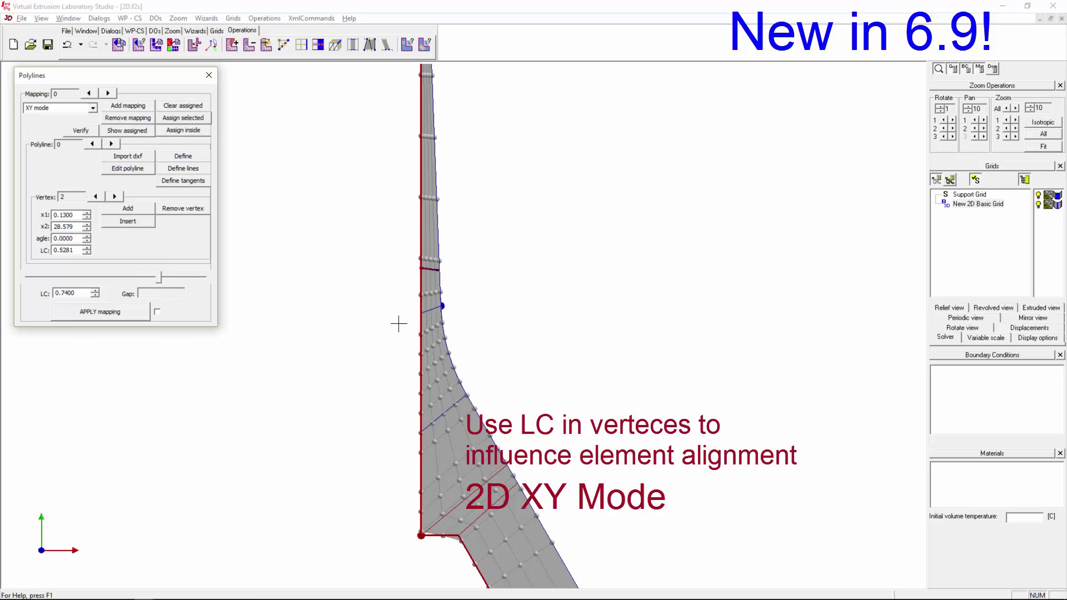
{"action": "left_click", "coordinate": [479, 345]}
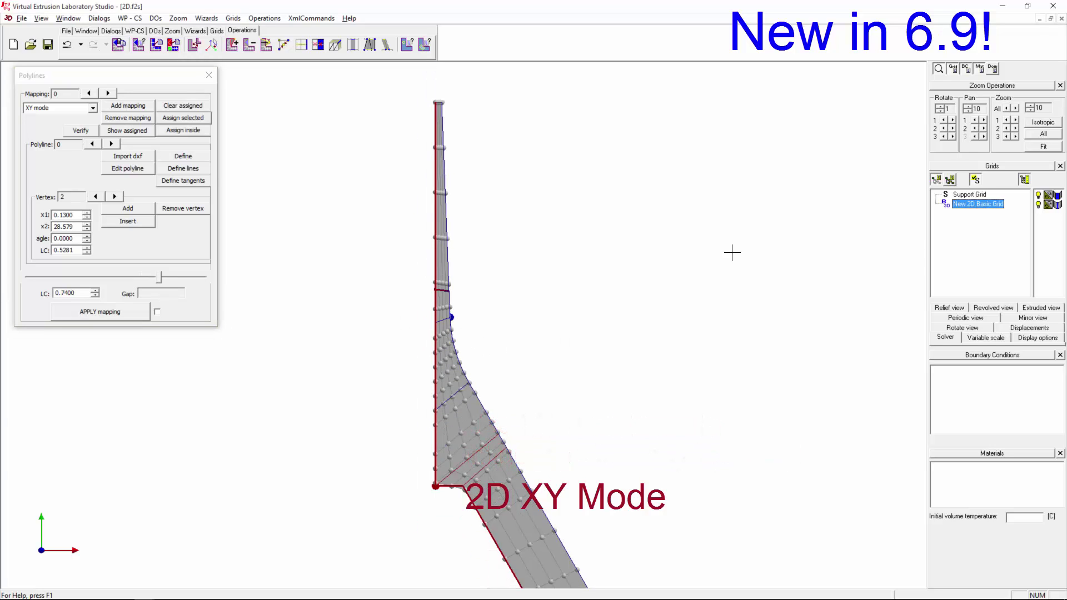
{"action": "left_click", "coordinate": [213, 77]}
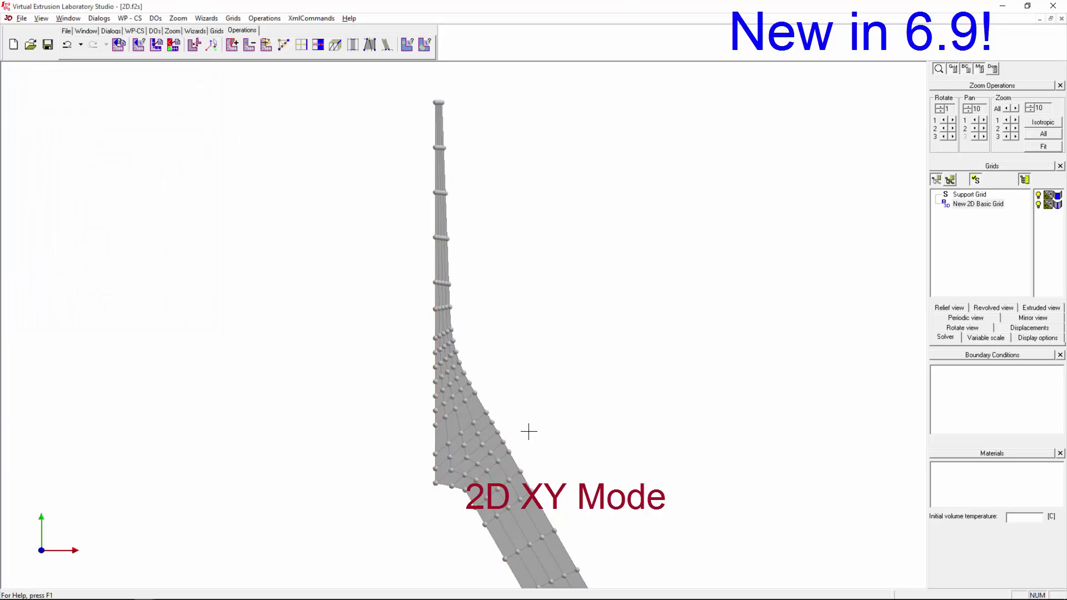
Hide all points and the interior mesh lines of the 2D grid.
{"action": "scroll", "coordinate": [381, 227], "scroll_direction": "down", "scroll_amount": 2}
{"action": "scroll", "coordinate": [438, 323], "scroll_direction": "down", "scroll_amount": 1}
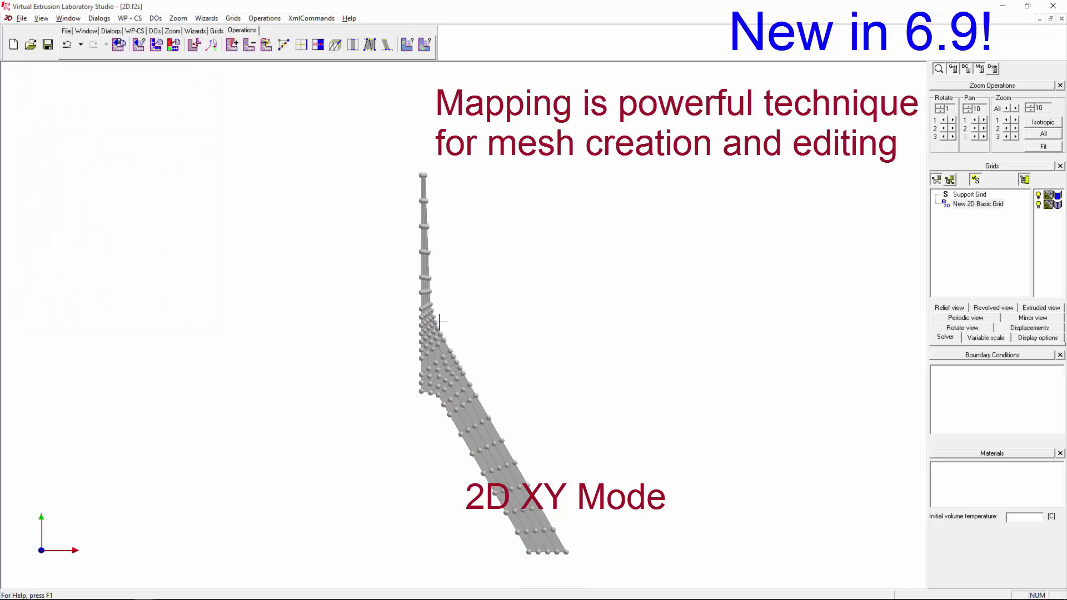
{"action": "scroll", "coordinate": [439, 321], "scroll_direction": "up", "scroll_amount": 4}
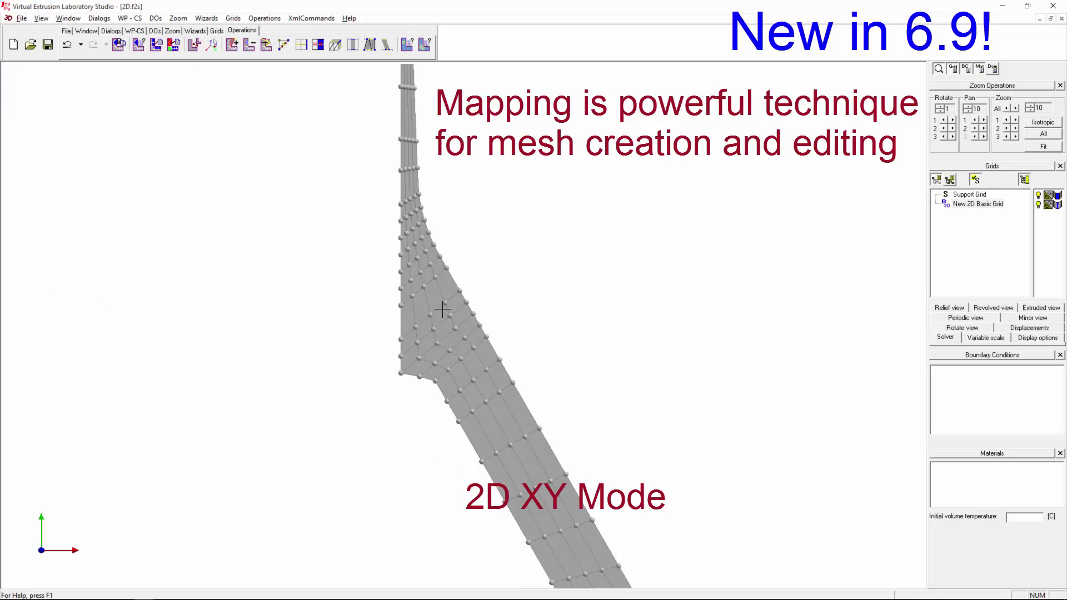
{"action": "scroll", "coordinate": [451, 338], "scroll_direction": "down", "scroll_amount": 2}
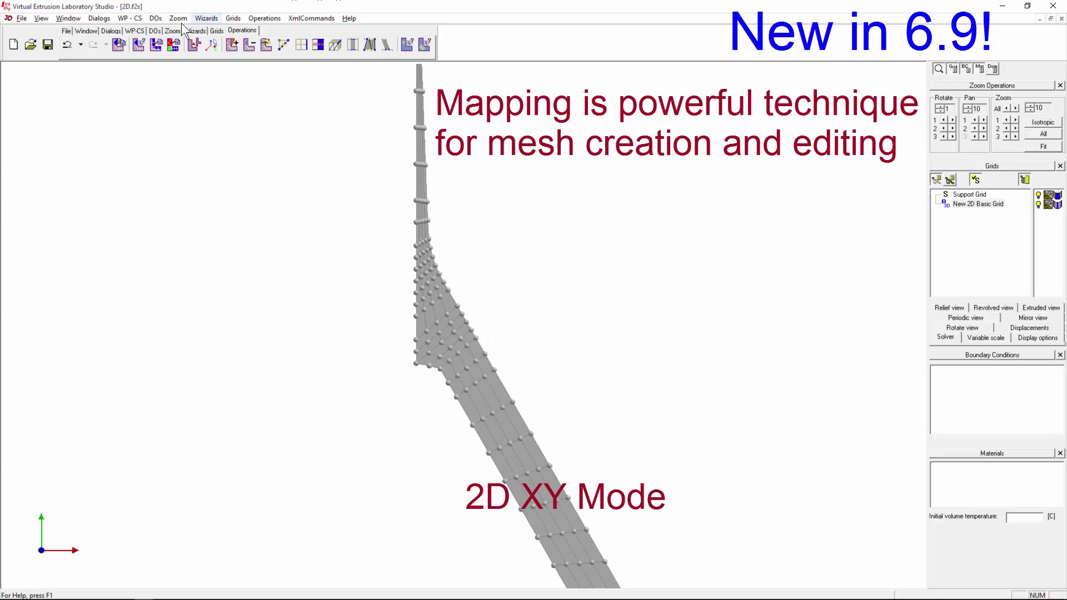
{"action": "left_click", "coordinate": [152, 31]}
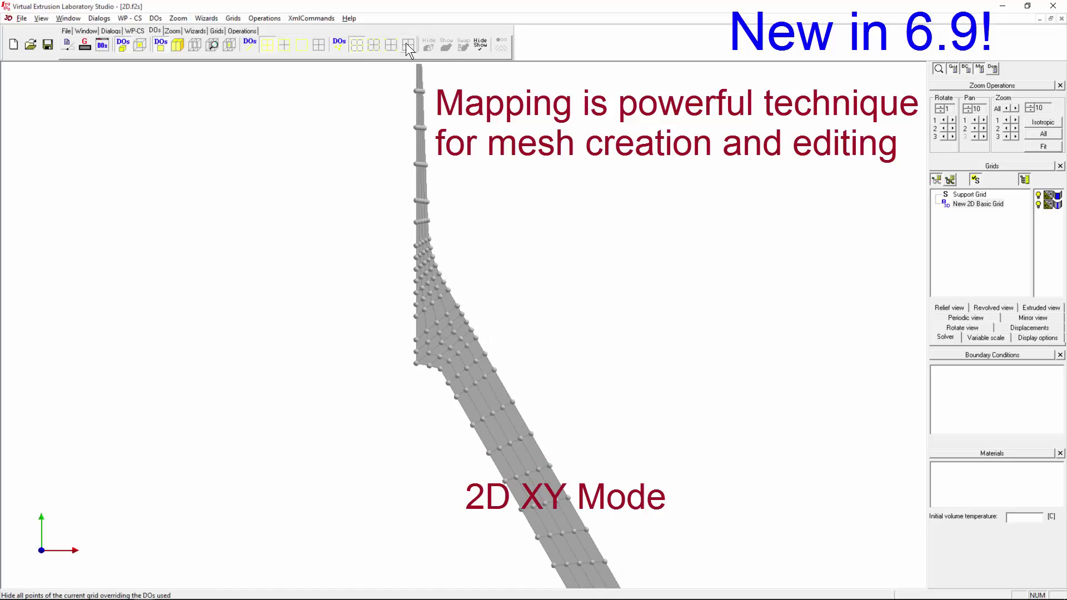
{"action": "left_click", "coordinate": [407, 46]}
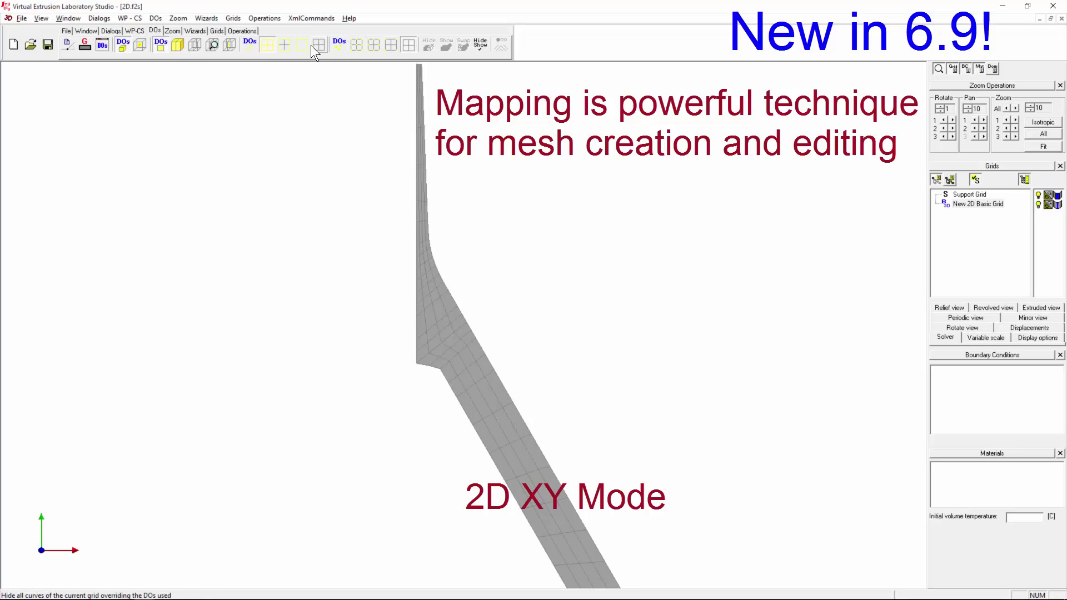
{"action": "left_click", "coordinate": [302, 44]}
{"action": "scroll", "coordinate": [487, 301], "scroll_direction": "down", "scroll_amount": 3}
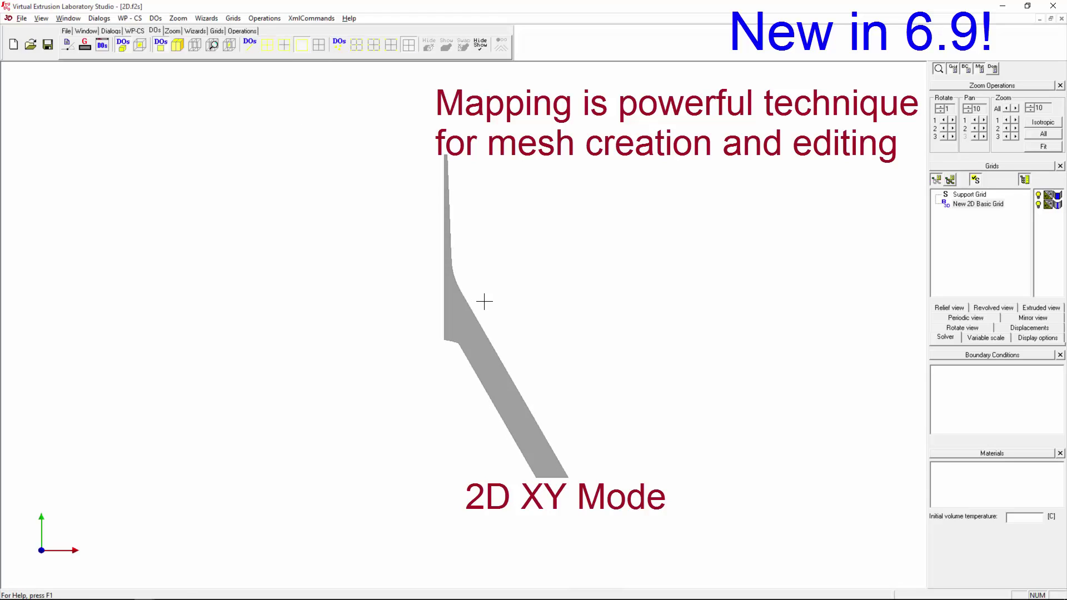
Reopen the Polylines dialog to review the polylines against the mapped shape, and close it.
{"action": "left_click", "coordinate": [110, 30]}
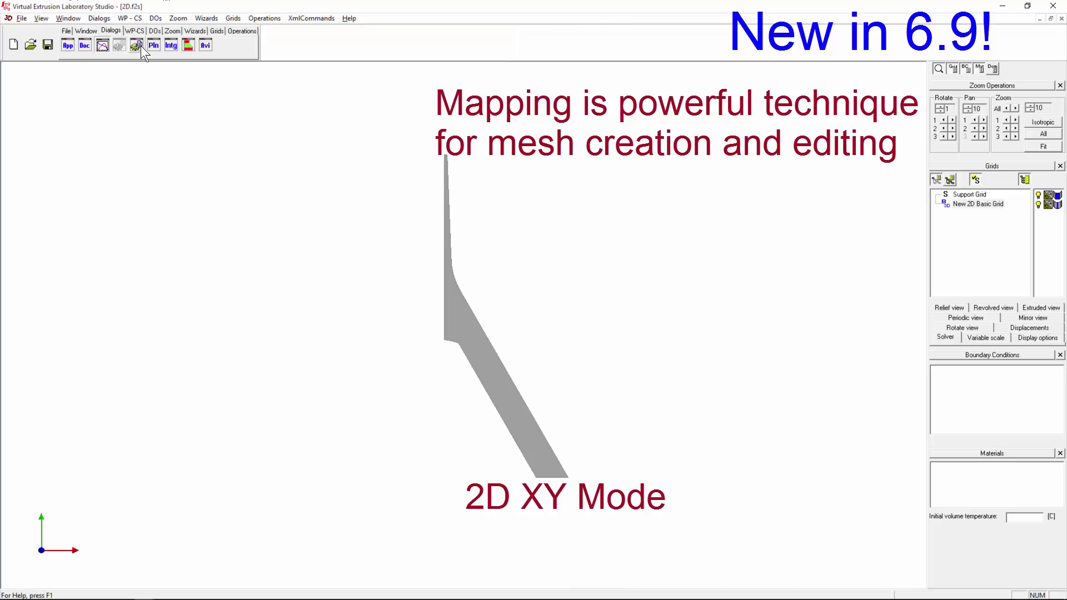
{"action": "left_click", "coordinate": [153, 45]}
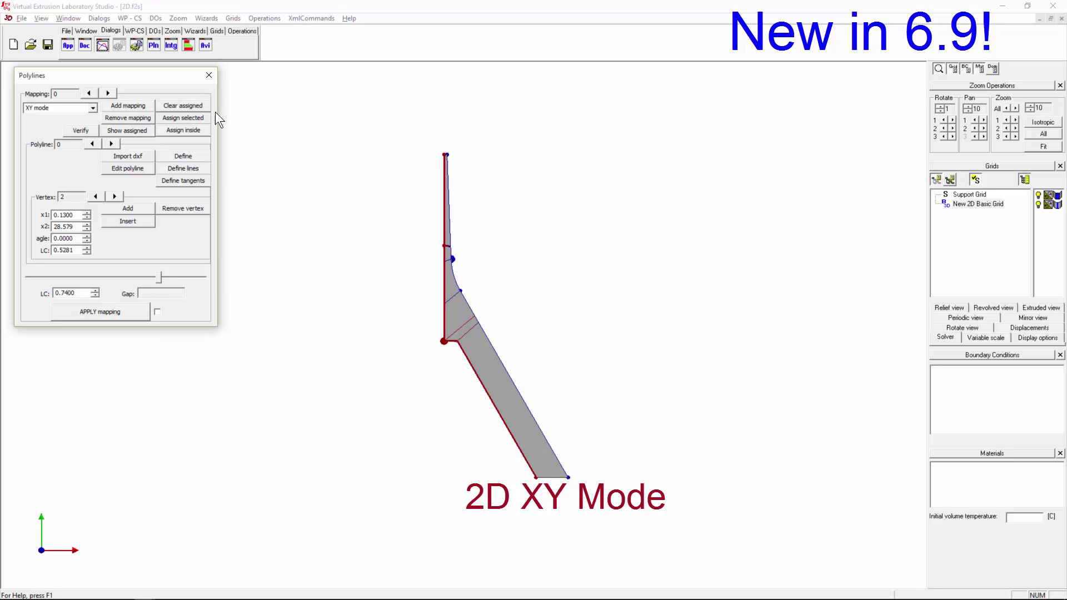
{"action": "left_click", "coordinate": [209, 75]}
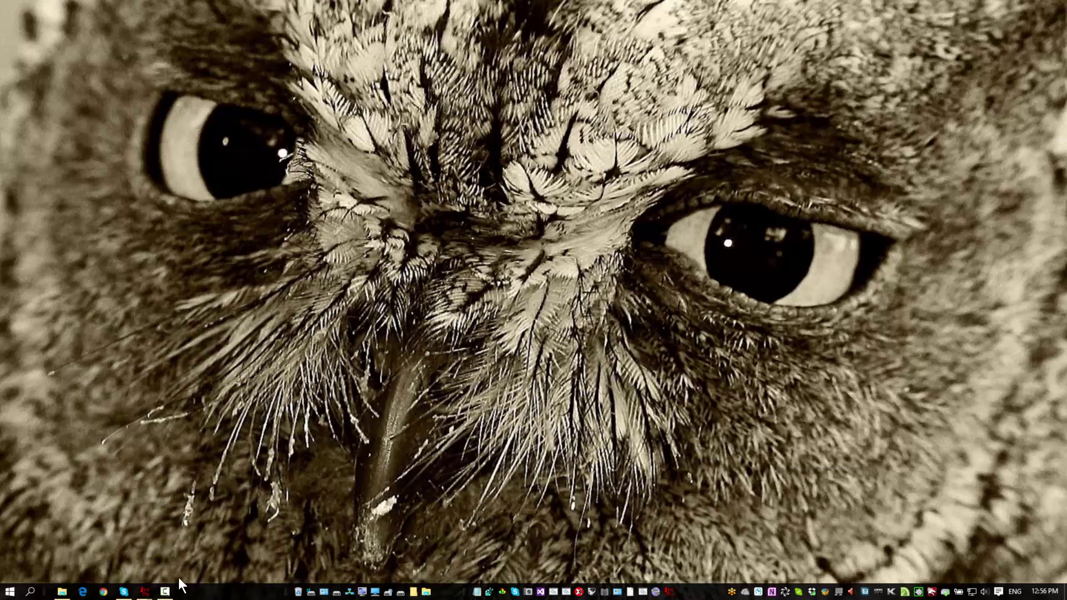
Switch to the window with the EducationalMeshingProject_Polylines.f2s project.
{"action": "mouse_move", "coordinate": [146, 591]}
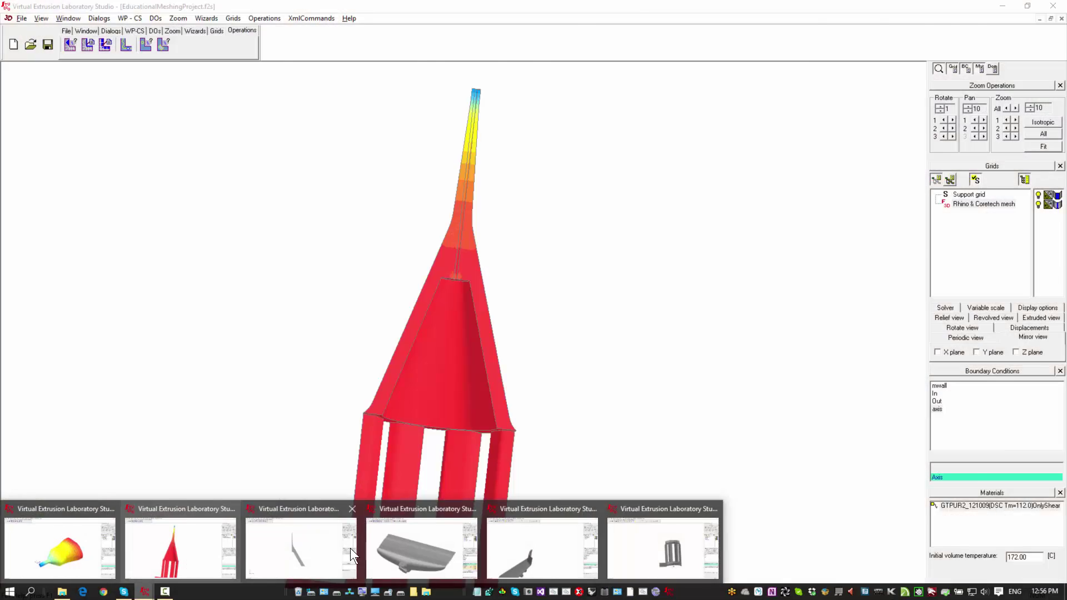
{"action": "mouse_move", "coordinate": [439, 546]}
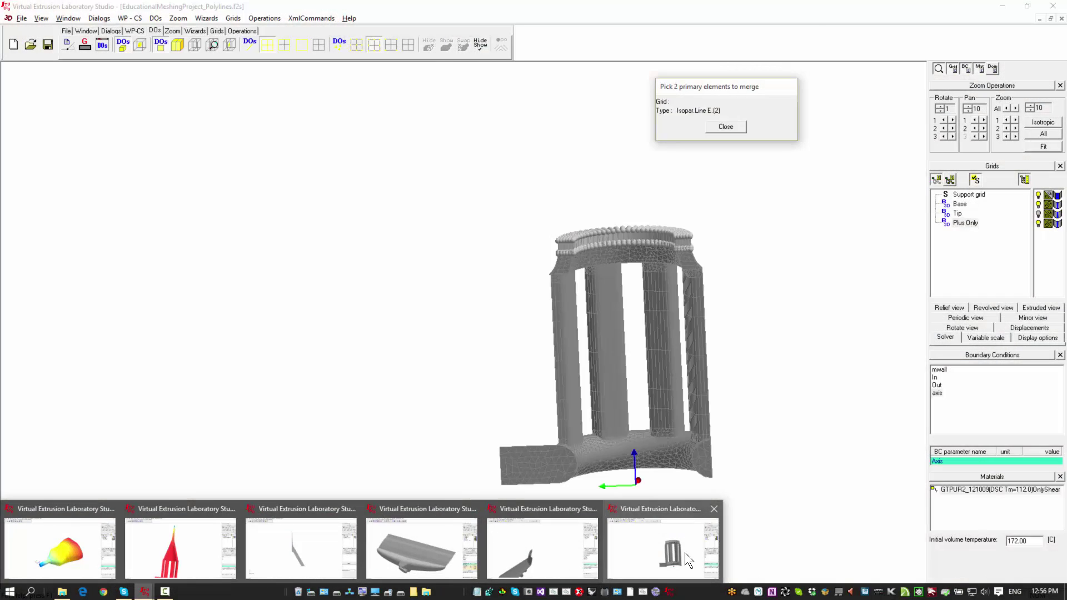
{"action": "left_click", "coordinate": [685, 552]}
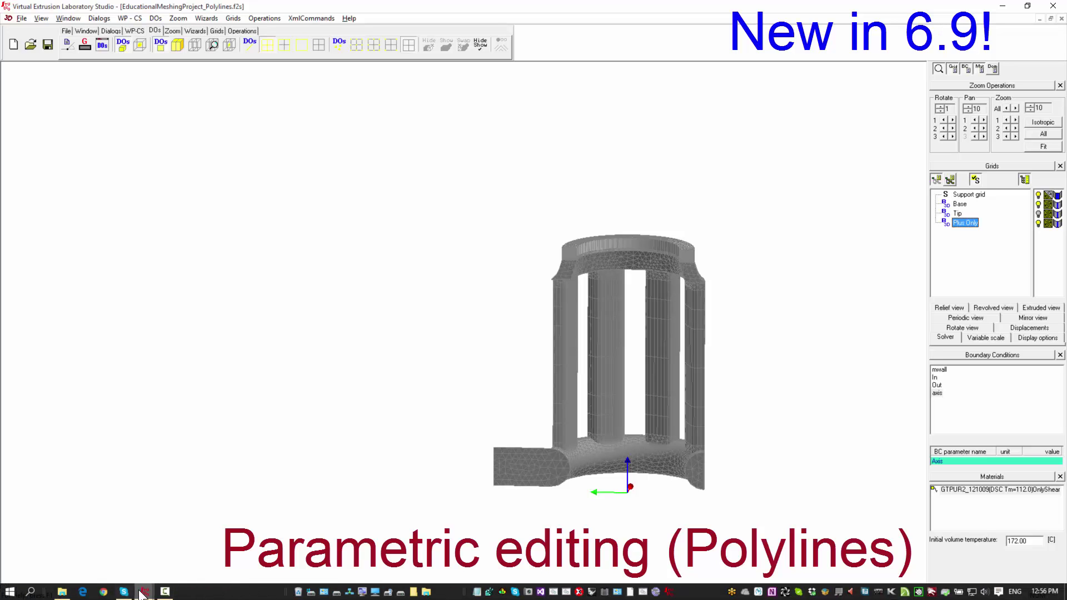
View the coloured result model in EducationalMeshingProject.f2s, and return to EducationalMeshingProject_Polylines.f2s.
{"action": "left_click", "coordinate": [146, 590]}
{"action": "left_click", "coordinate": [167, 541]}
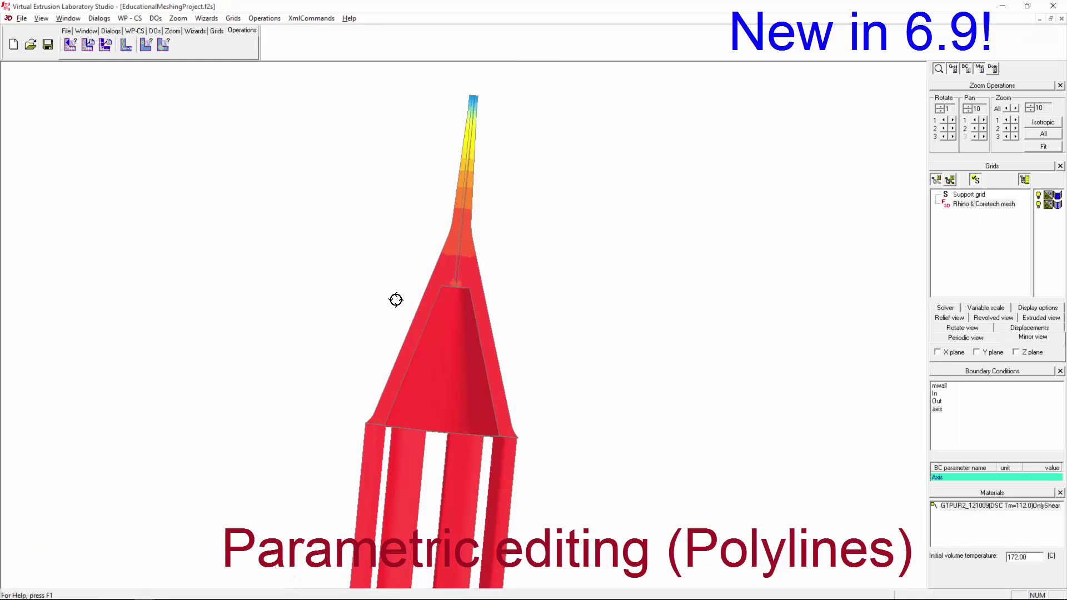
{"action": "left_click_drag", "start_coordinate": [403, 303], "coordinate": [321, 459]}
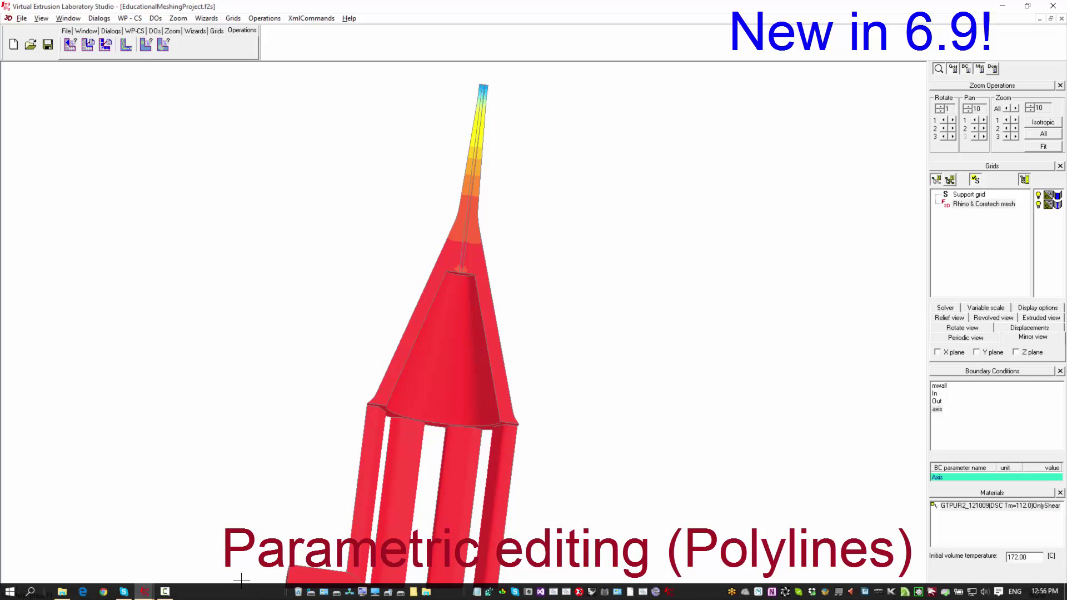
{"action": "key", "text": "alt+Tab"}
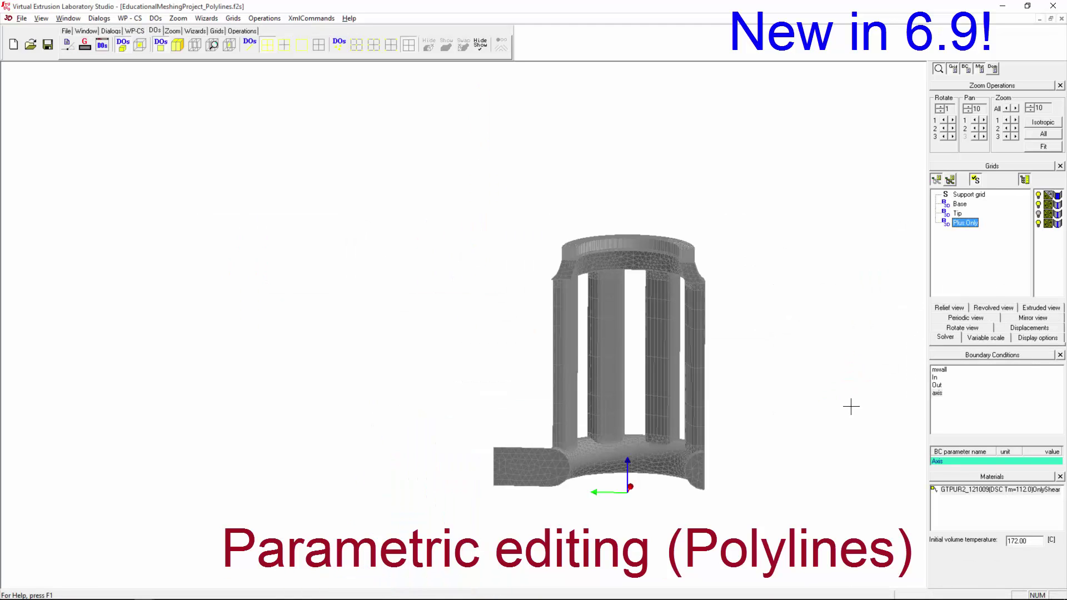
Check the grids by toggling their visibility, and hide Base and Tip so only the Plus Only grid is shown.
{"action": "left_click", "coordinate": [1038, 214]}
{"action": "left_click", "coordinate": [1038, 204]}
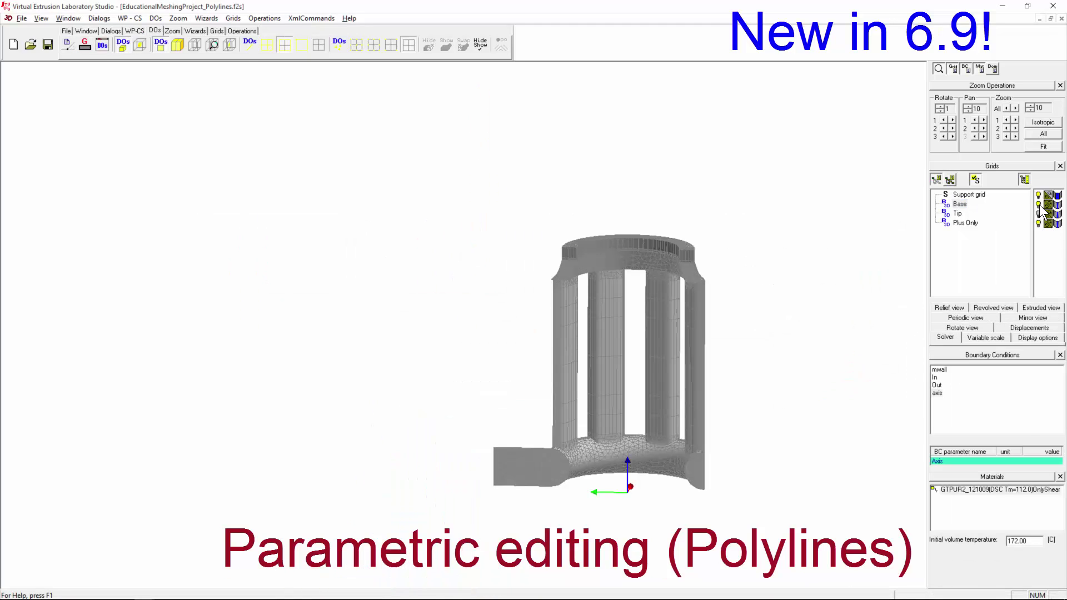
{"action": "left_click", "coordinate": [1038, 214]}
{"action": "left_click", "coordinate": [1037, 204]}
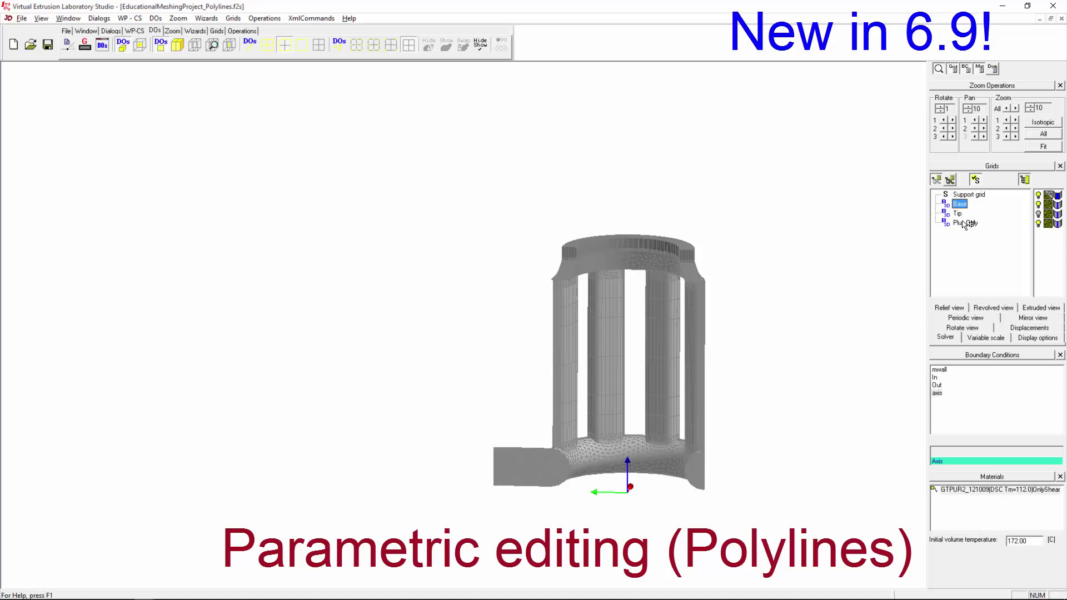
{"action": "left_click", "coordinate": [965, 223]}
{"action": "left_click", "coordinate": [1038, 223]}
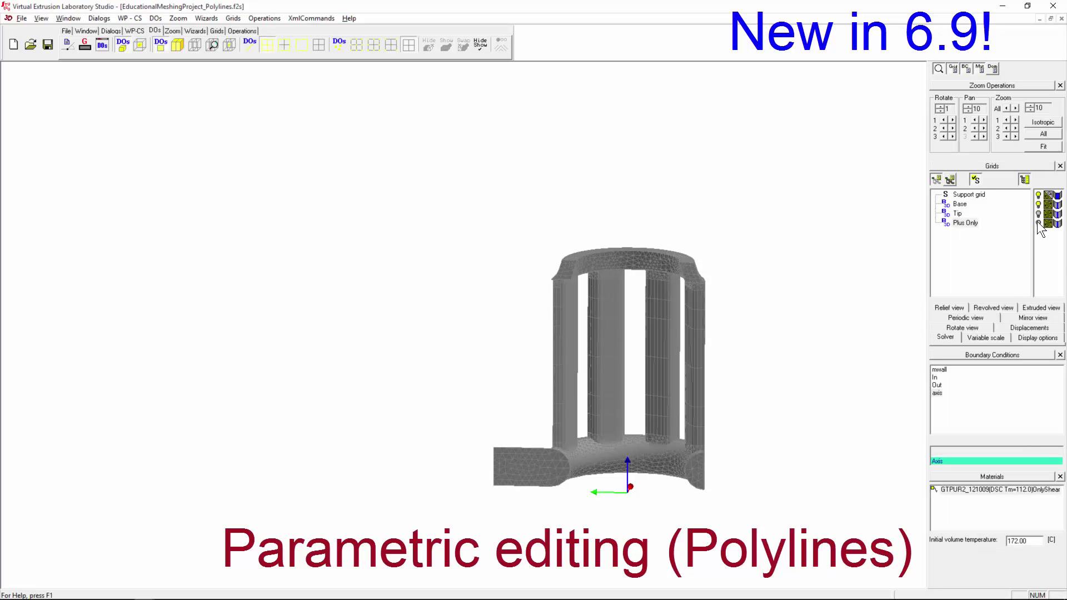
{"action": "left_click", "coordinate": [1038, 213]}
{"action": "left_click", "coordinate": [1038, 204]}
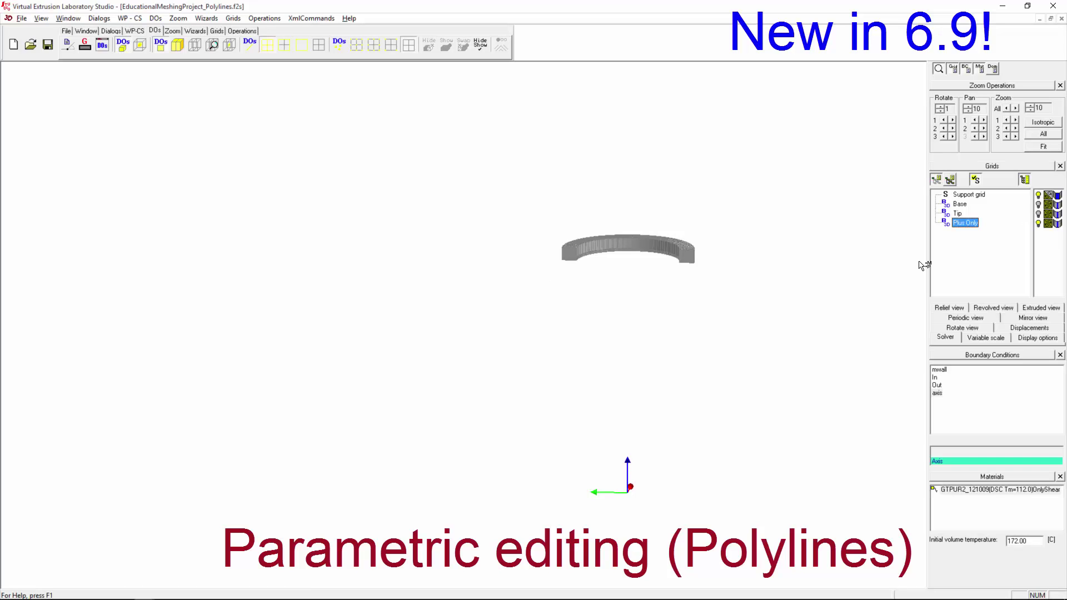
Hide the interior mesh lines of the Plus Only ring and inspect its shape.
{"action": "middle_click_drag", "start_coordinate": [611, 283], "coordinate": [587, 335]}
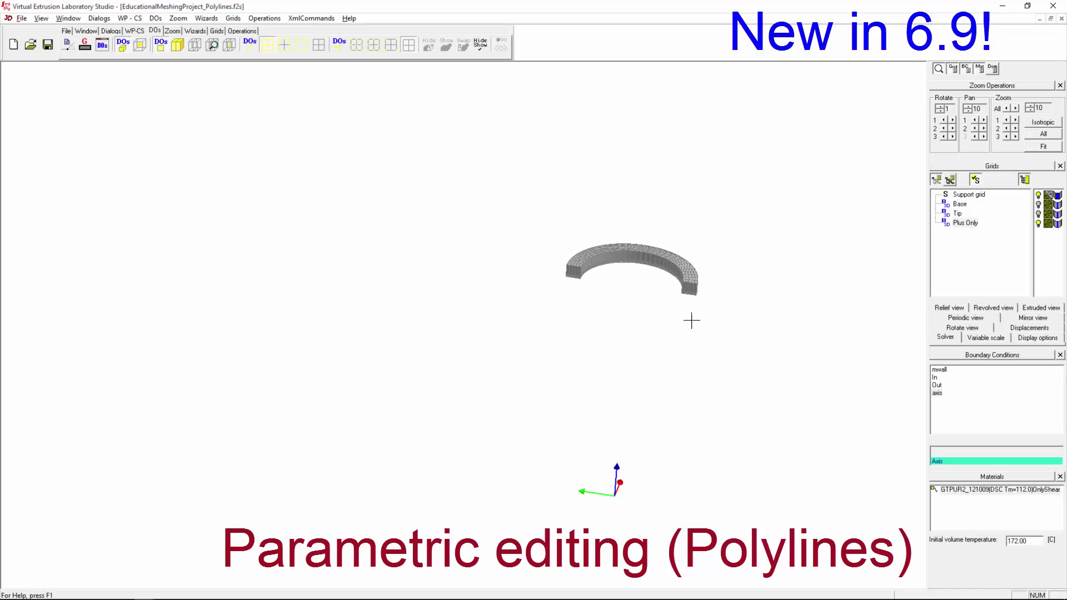
{"action": "left_click_drag", "start_coordinate": [714, 328], "coordinate": [573, 254]}
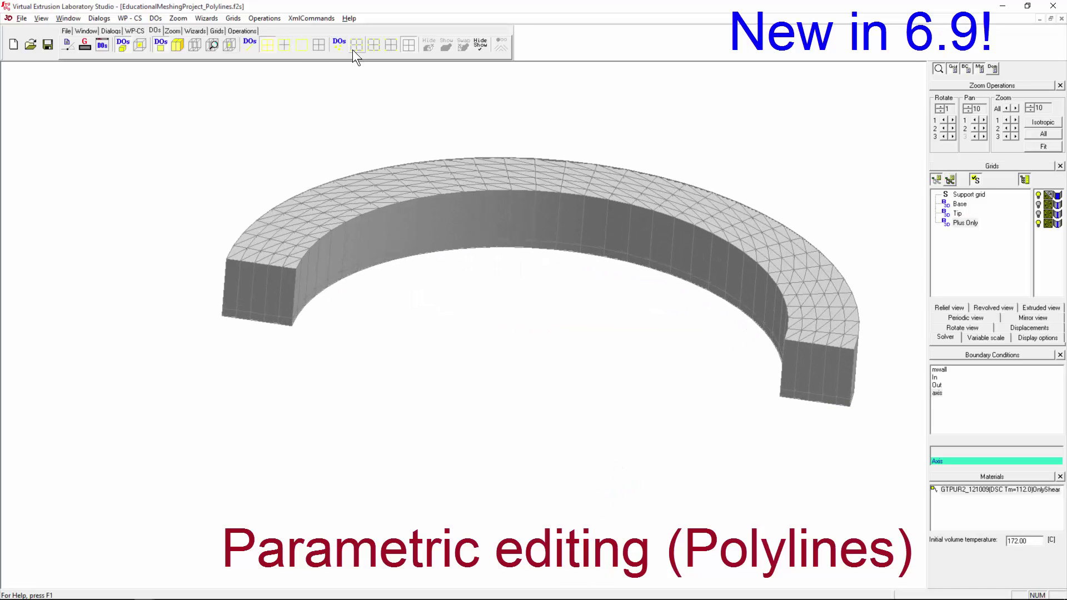
{"action": "left_click", "coordinate": [307, 45]}
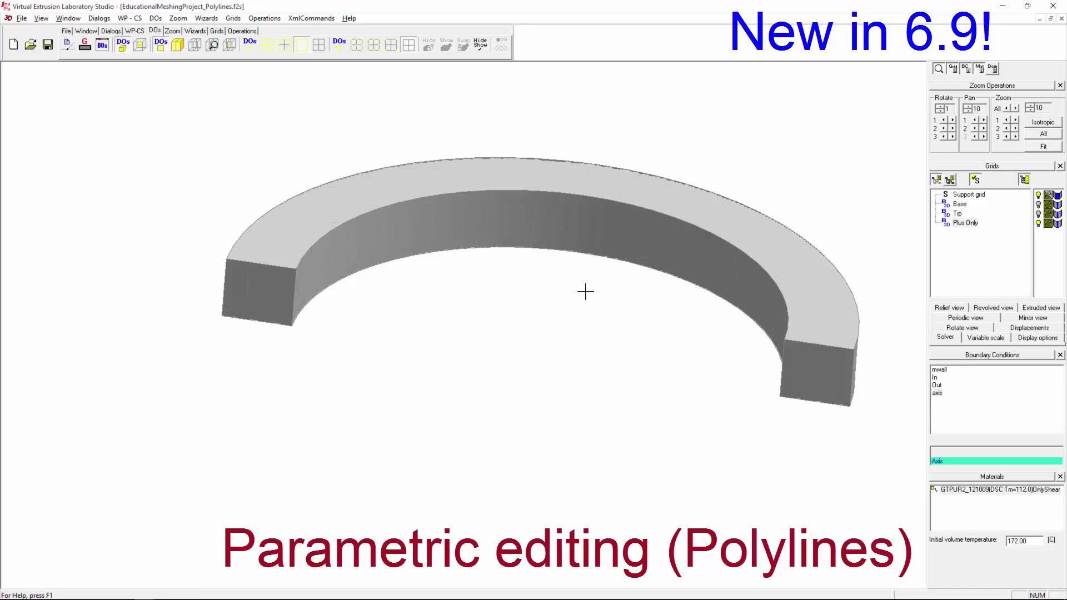
{"action": "middle_click_drag", "start_coordinate": [584, 291], "coordinate": [459, 267]}
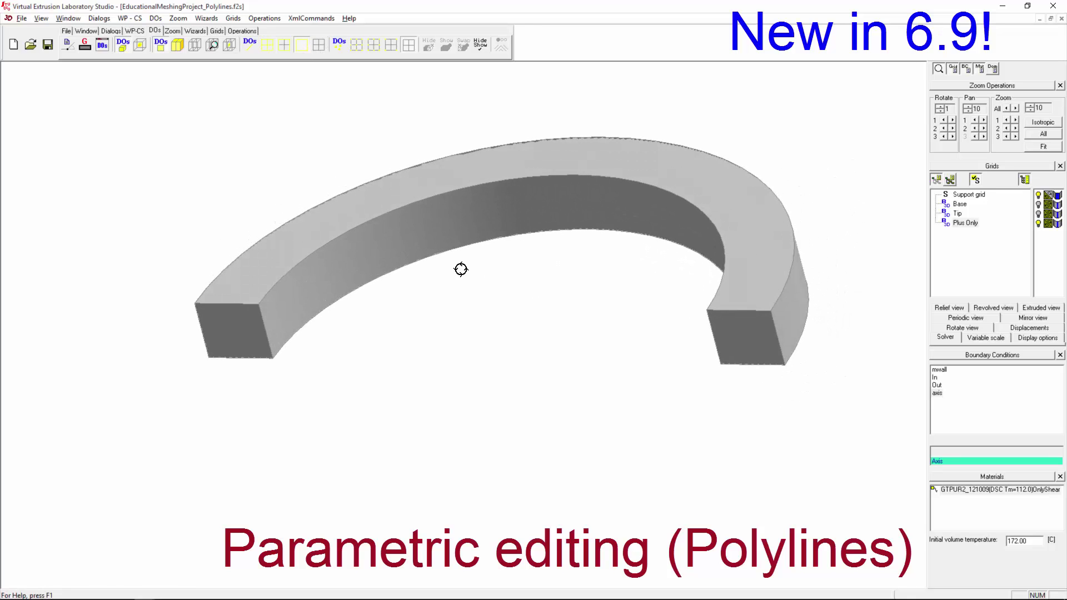
{"action": "middle_click_drag", "start_coordinate": [606, 273], "coordinate": [632, 231]}
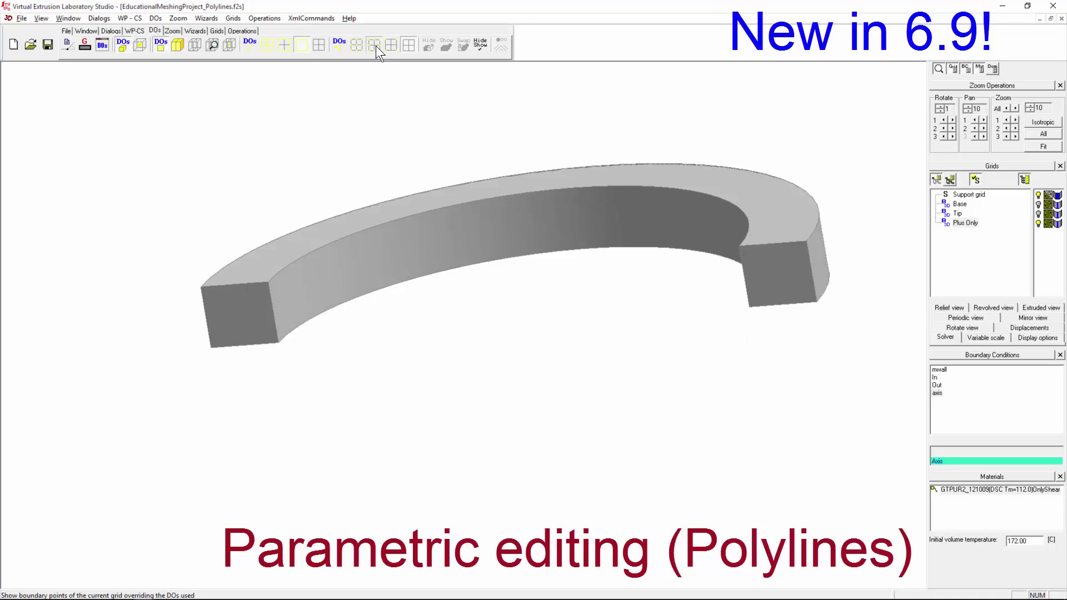
Show the boundary points of the Plus Only grid and inspect their arrangement around the ring from several angles.
{"action": "left_click", "coordinate": [375, 46]}
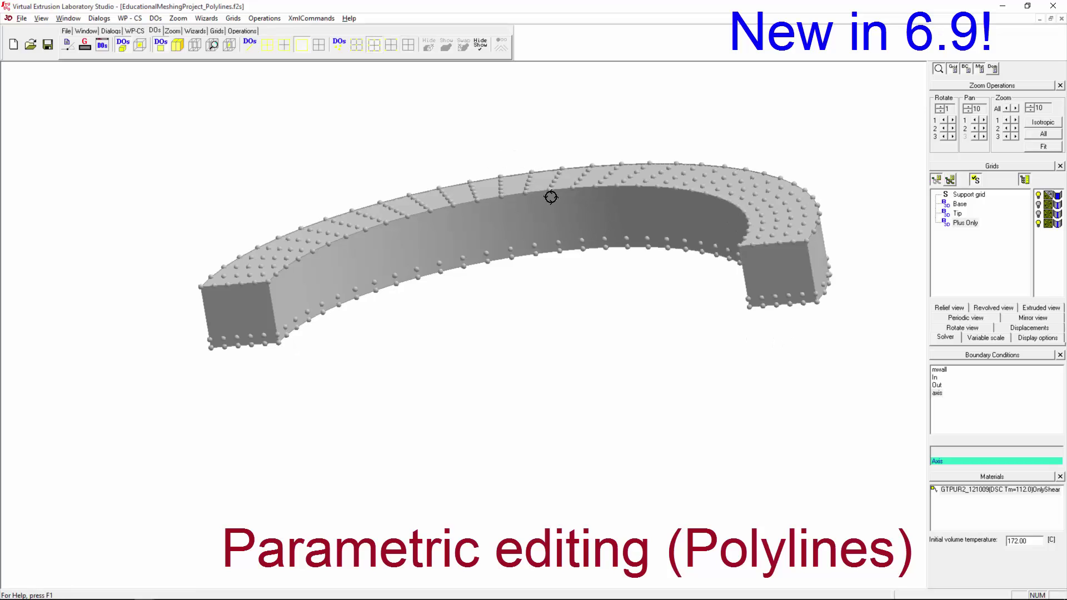
{"action": "middle_click_drag", "start_coordinate": [551, 197], "coordinate": [606, 194]}
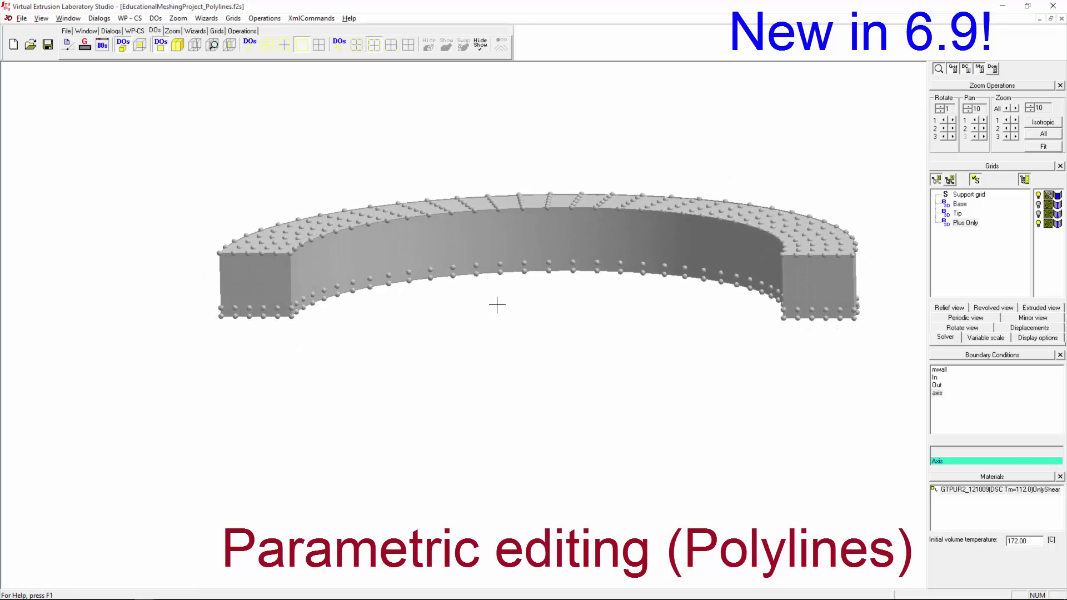
{"action": "middle_click_drag", "start_coordinate": [496, 305], "coordinate": [522, 289]}
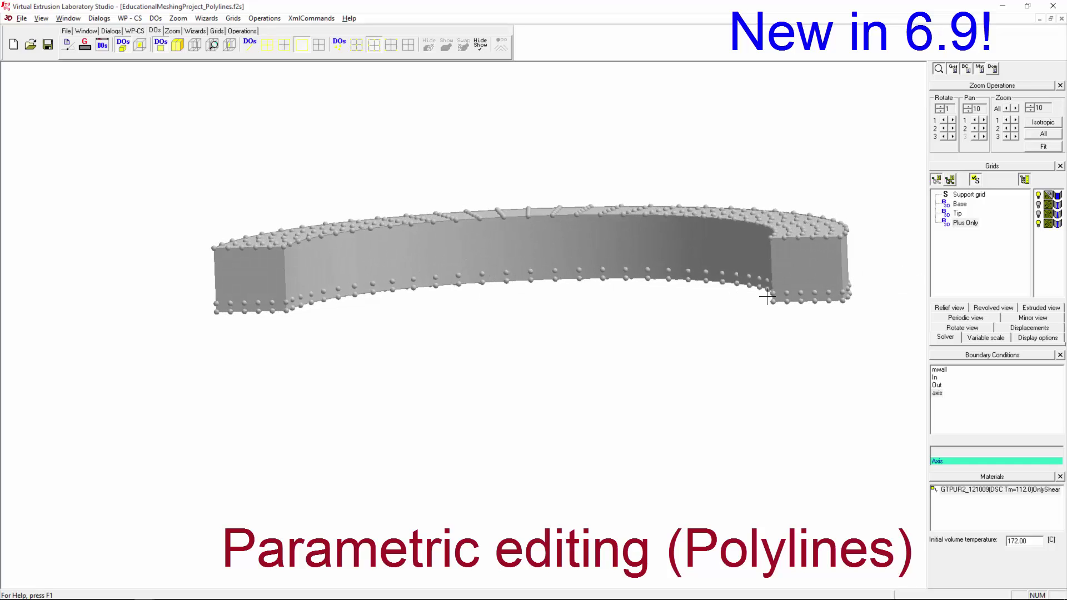
{"action": "middle_click_drag", "start_coordinate": [531, 255], "coordinate": [525, 502]}
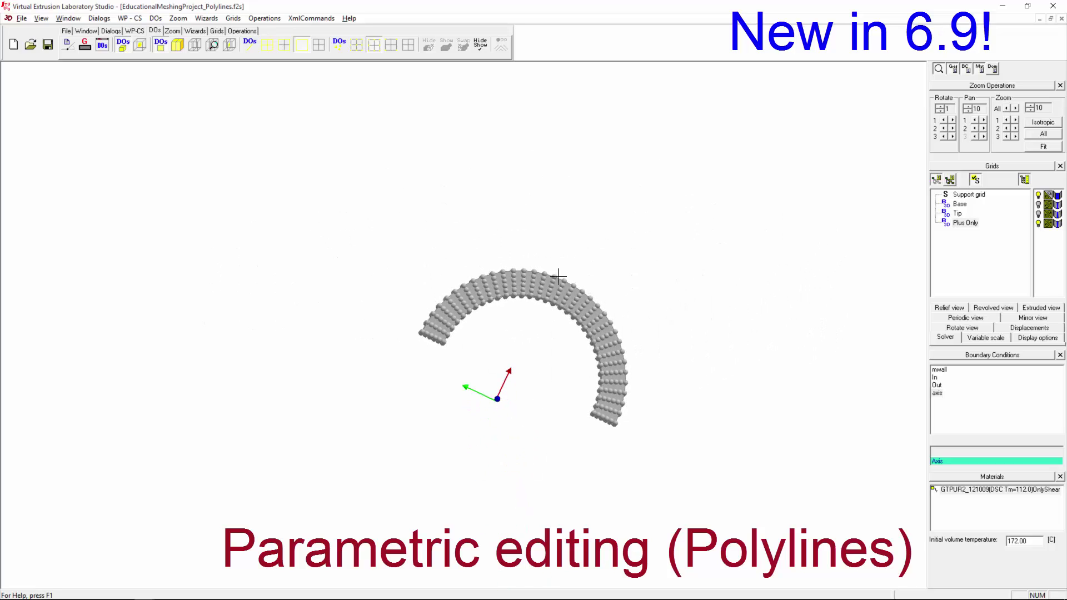
{"action": "middle_click_drag", "start_coordinate": [578, 303], "coordinate": [570, 289]}
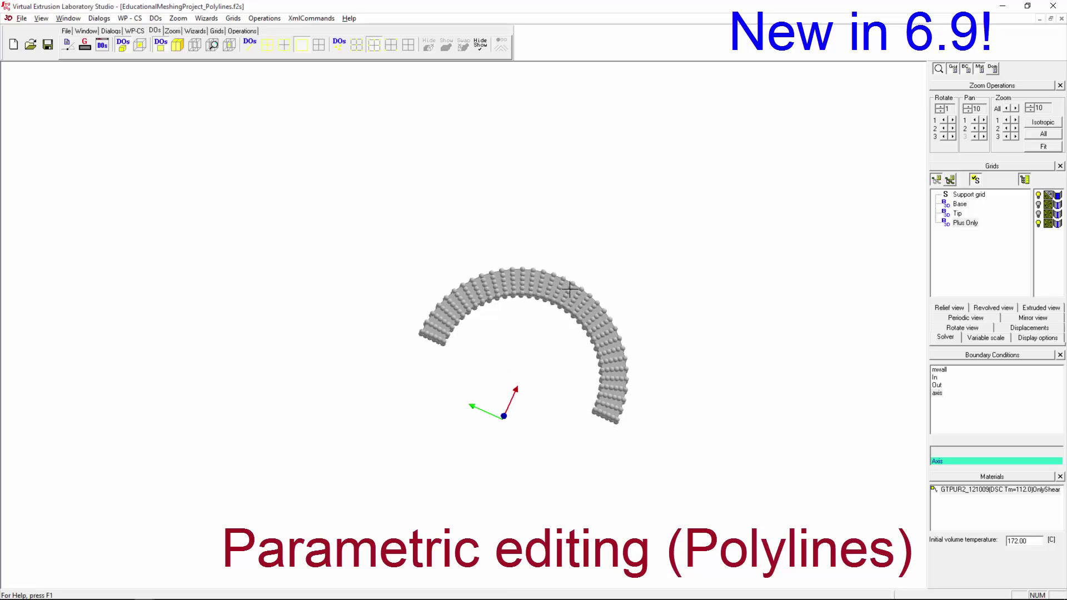
{"action": "key", "text": "Home"}
{"action": "scroll", "coordinate": [532, 277], "scroll_direction": "up", "scroll_amount": 4}
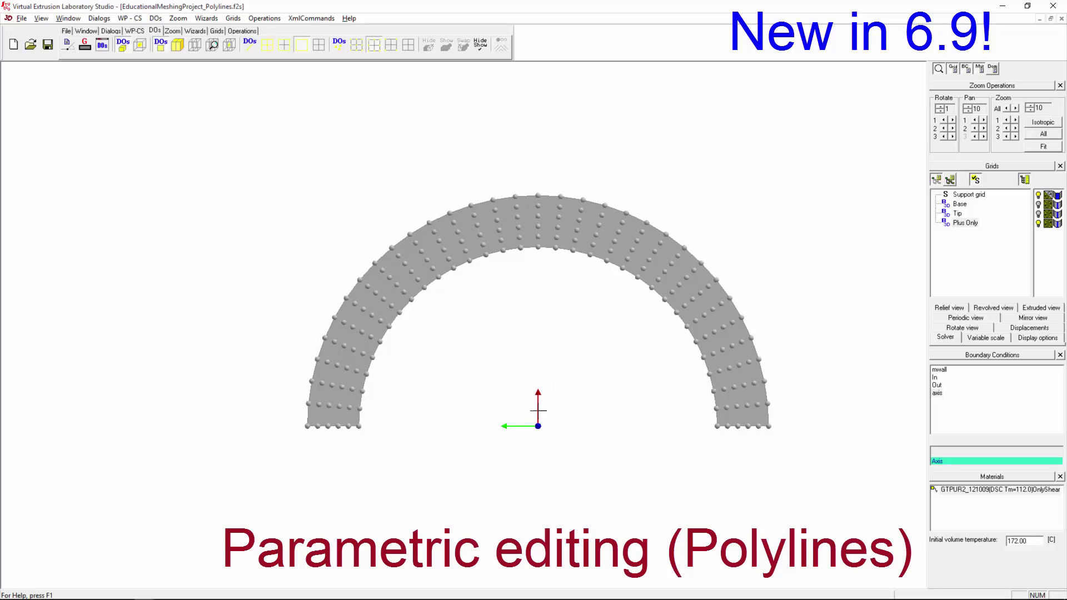
{"action": "left_click_drag", "start_coordinate": [428, 438], "coordinate": [339, 226]}
Open the Polylines dialog for the Plus Only grid, keep mapping 0 in ZR cylindrical mode, and inspect its polylines.
{"action": "left_click", "coordinate": [111, 31]}
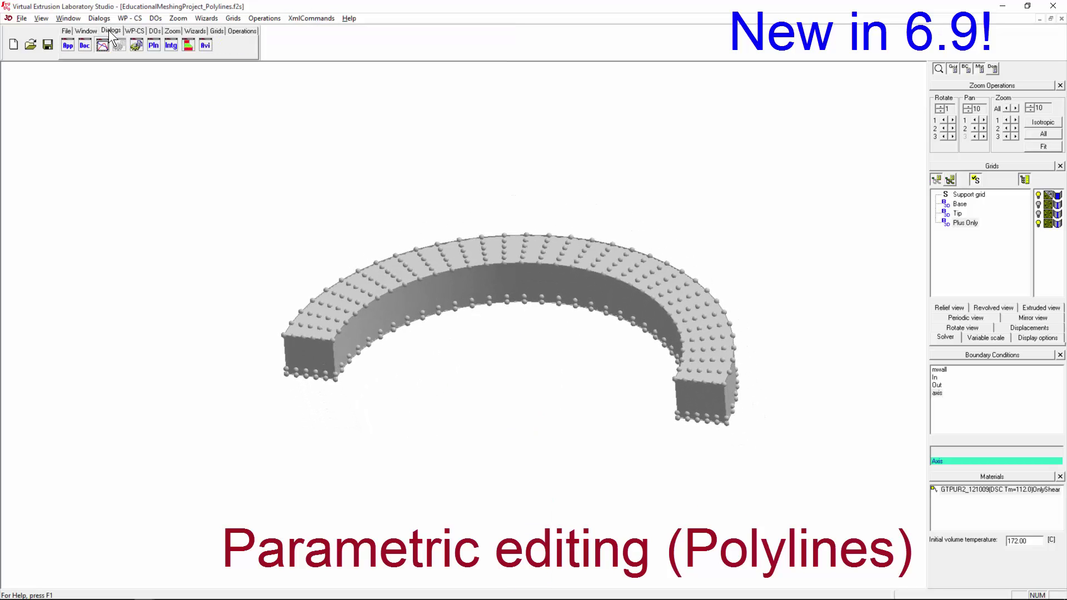
{"action": "left_click", "coordinate": [155, 44]}
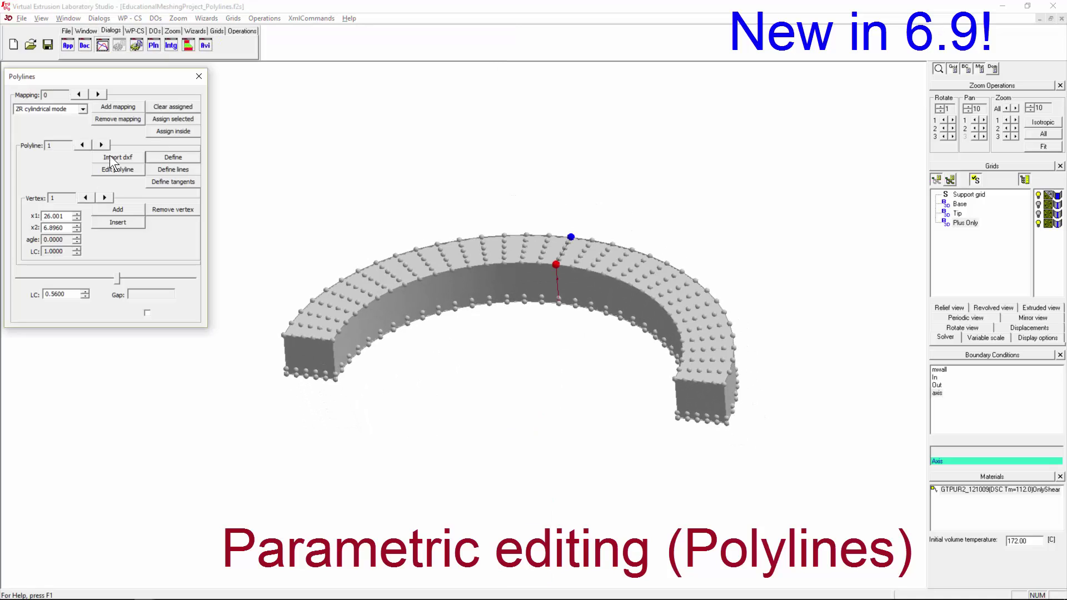
{"action": "left_click", "coordinate": [81, 109]}
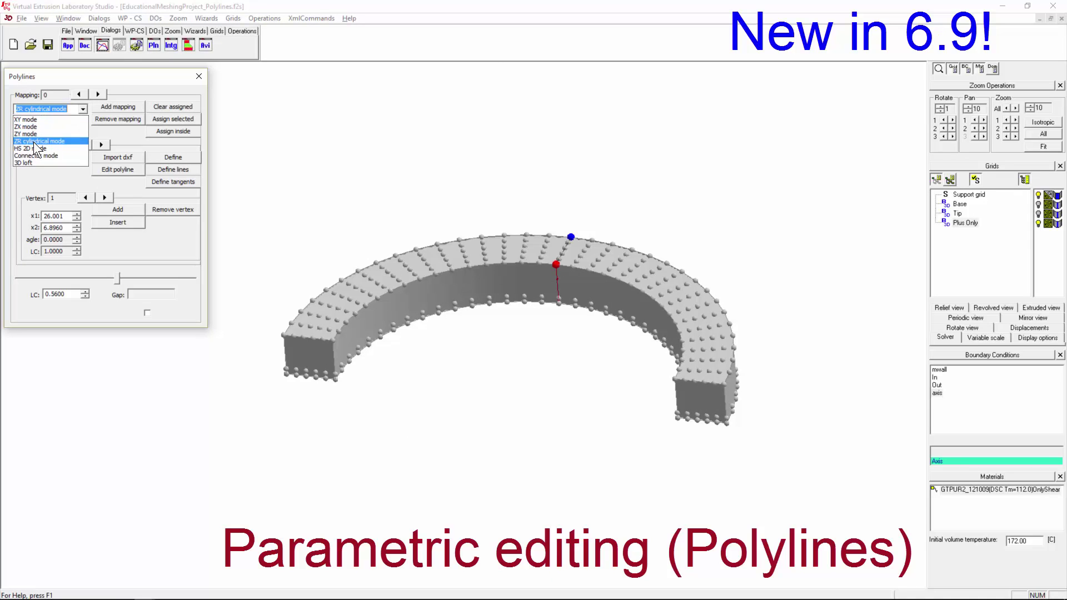
{"action": "left_click", "coordinate": [24, 140]}
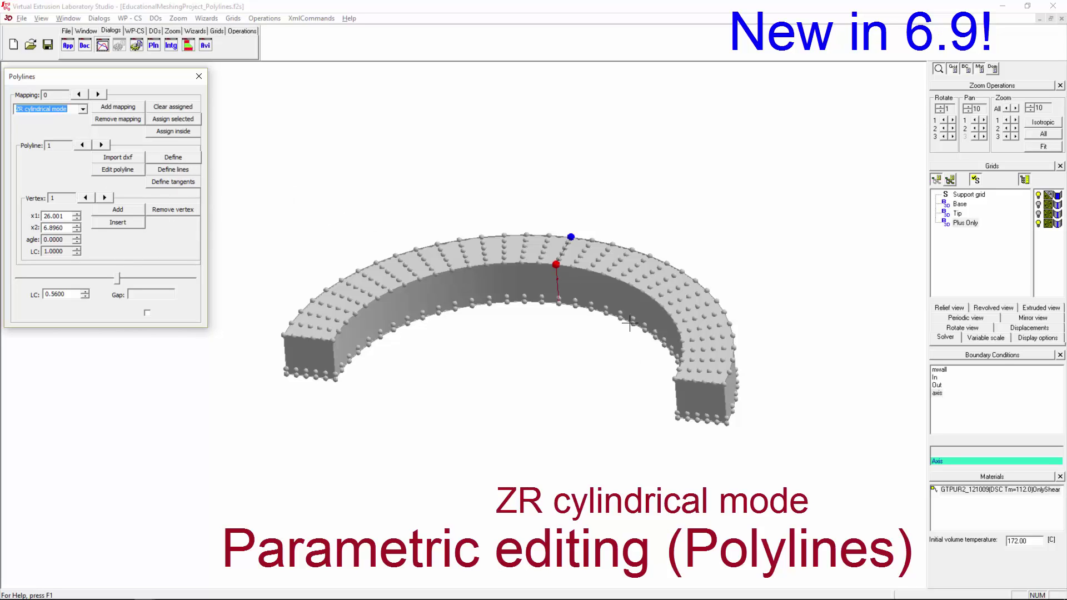
{"action": "scroll", "coordinate": [561, 308], "scroll_direction": "up", "scroll_amount": 5}
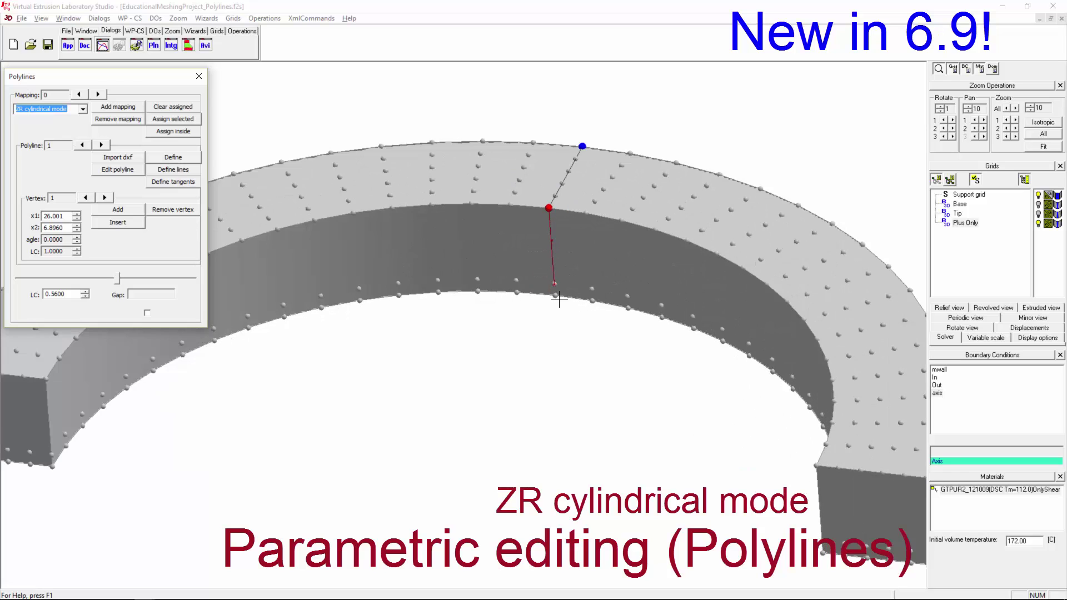
{"action": "middle_click_drag", "start_coordinate": [541, 285], "coordinate": [578, 198]}
Show the mesh lines of the Plus Only ring and assign the nodes lying inside the polylines to the mapping.
{"action": "left_click", "coordinate": [155, 31]}
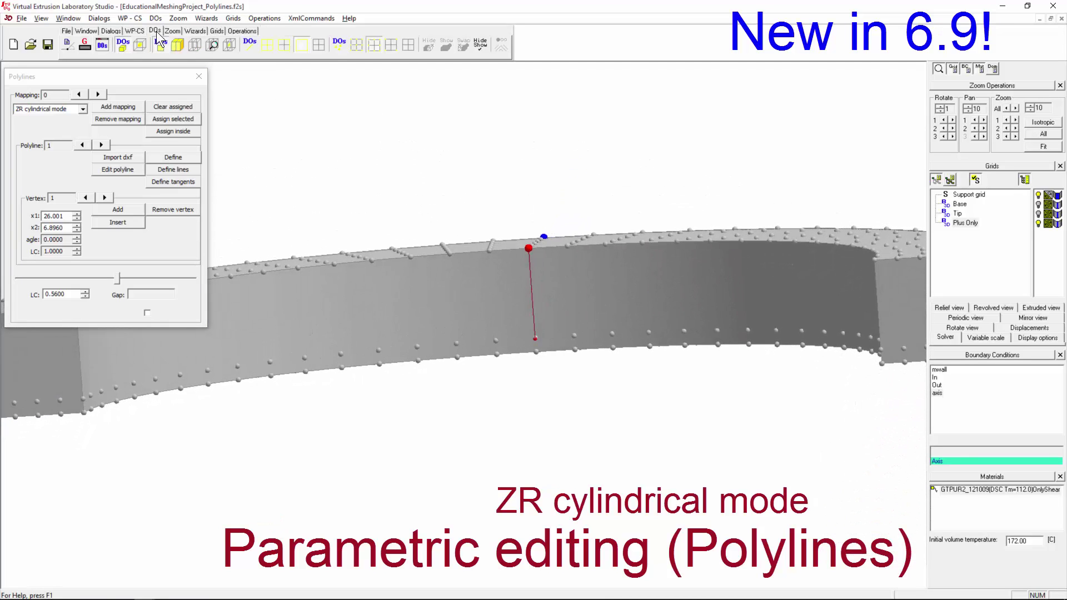
{"action": "left_click", "coordinate": [283, 45]}
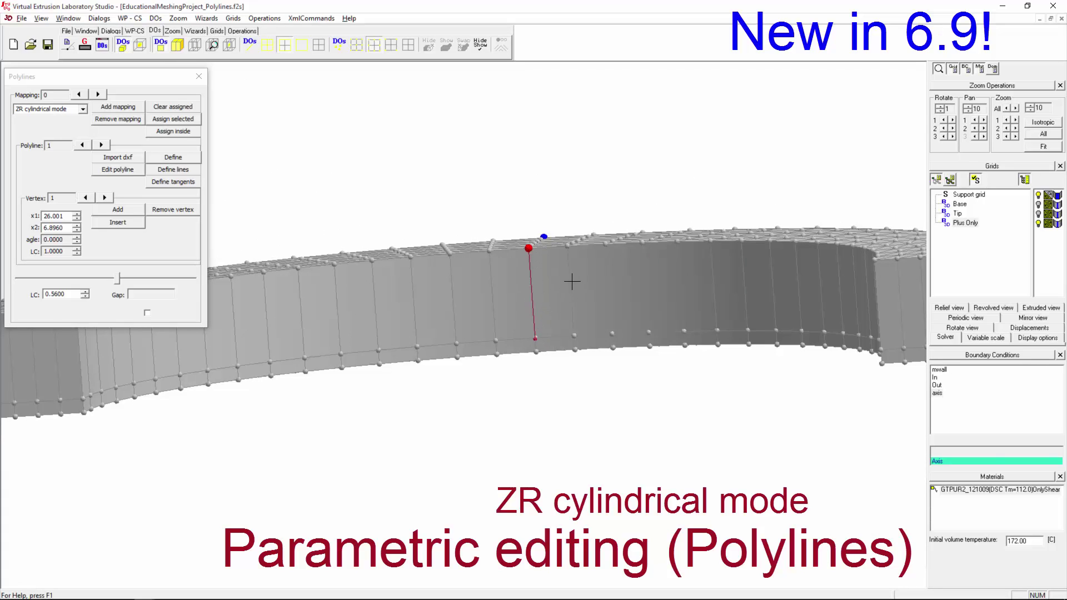
{"action": "left_click_drag", "start_coordinate": [567, 276], "coordinate": [523, 315]}
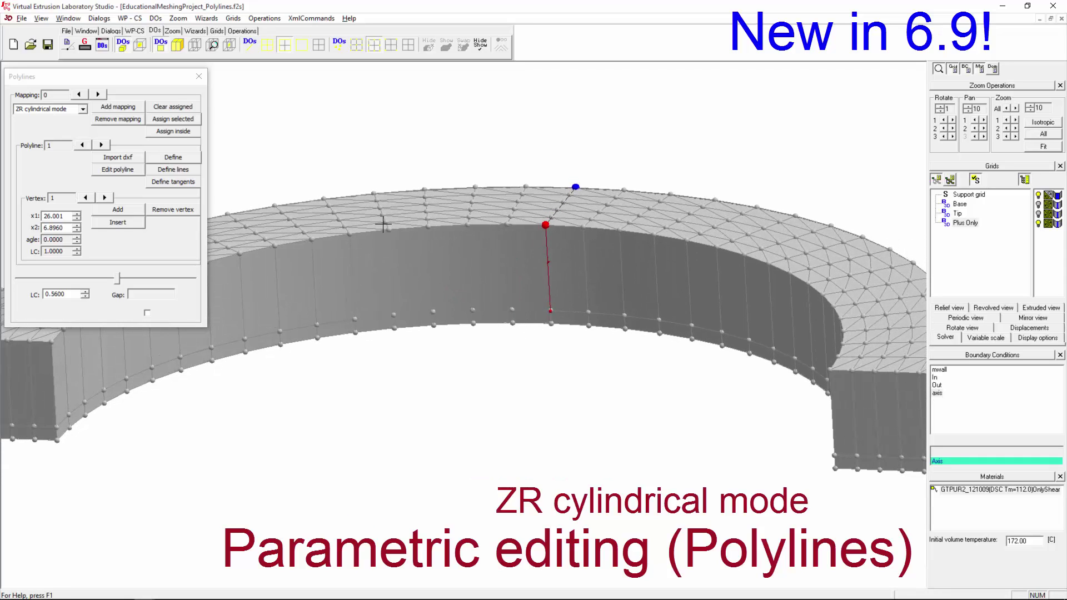
{"action": "left_click", "coordinate": [179, 131]}
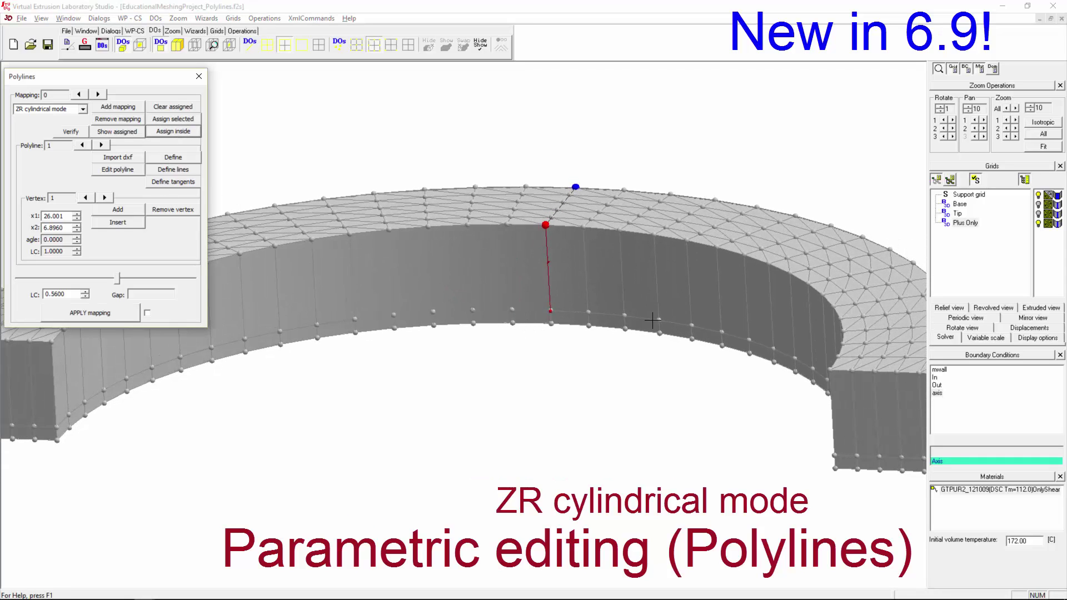
Highlight the nodes assigned to the mapping, examine them through the ring in wireframe, and return to the shaded view without highlighting.
{"action": "scroll", "coordinate": [617, 248], "scroll_direction": "down", "scroll_amount": 3}
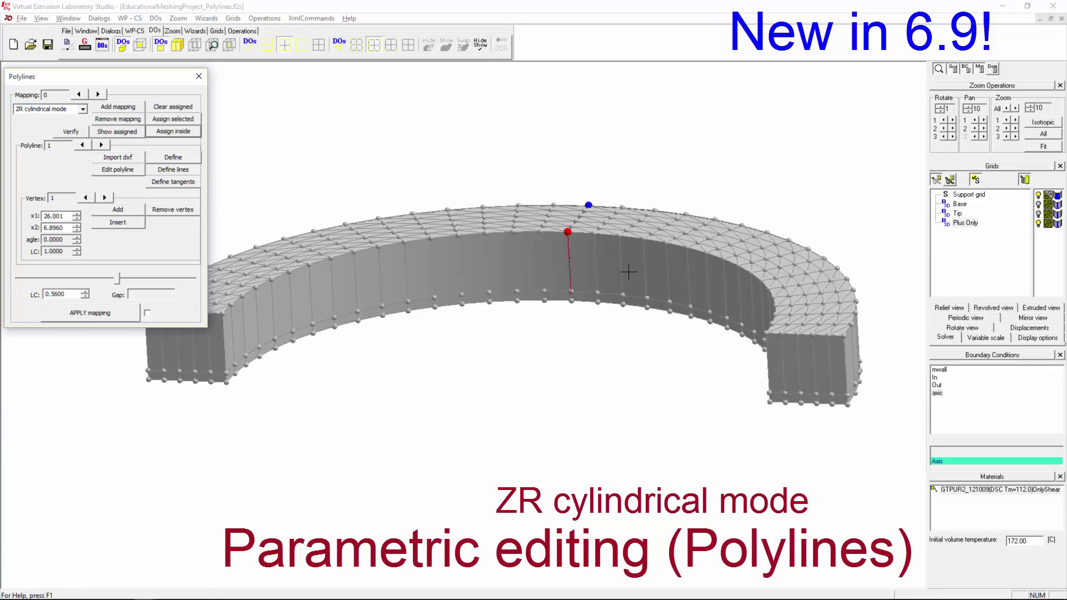
{"action": "left_click", "coordinate": [114, 132]}
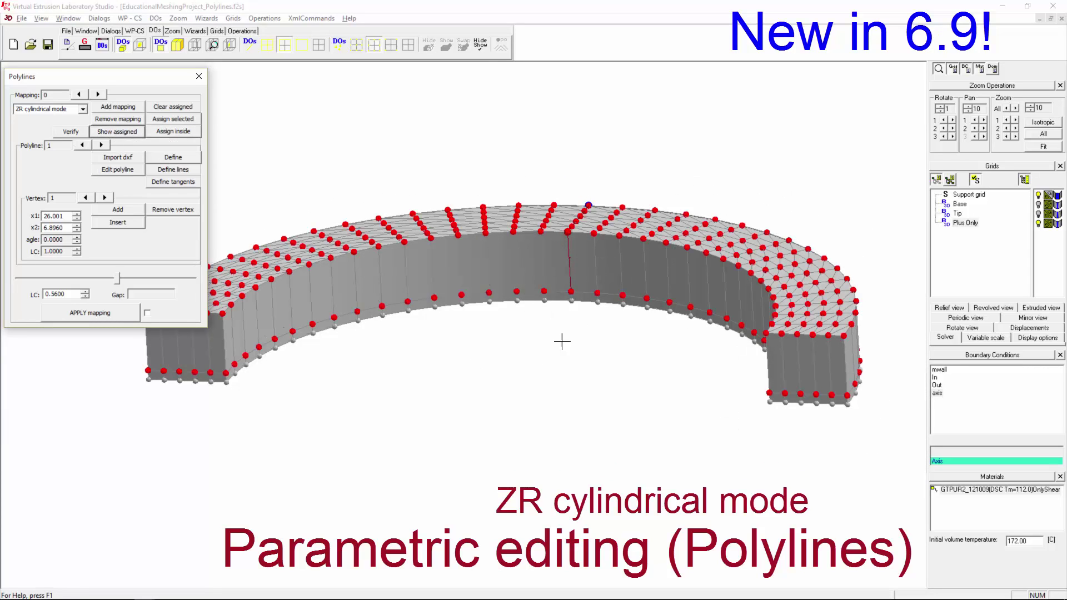
{"action": "left_click_drag", "start_coordinate": [674, 324], "coordinate": [636, 317]}
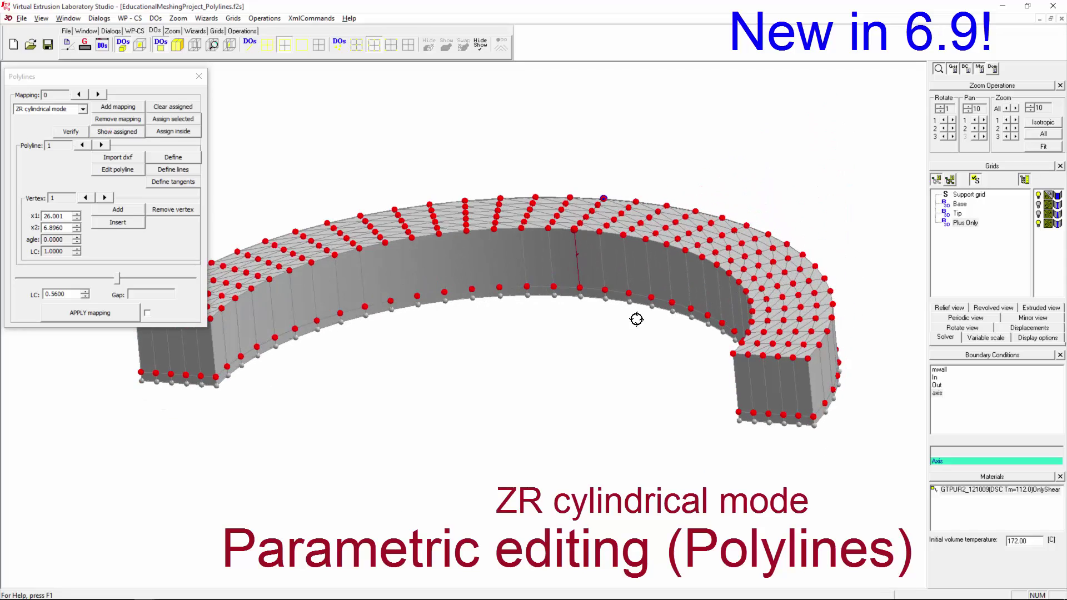
{"action": "left_click", "coordinate": [195, 46]}
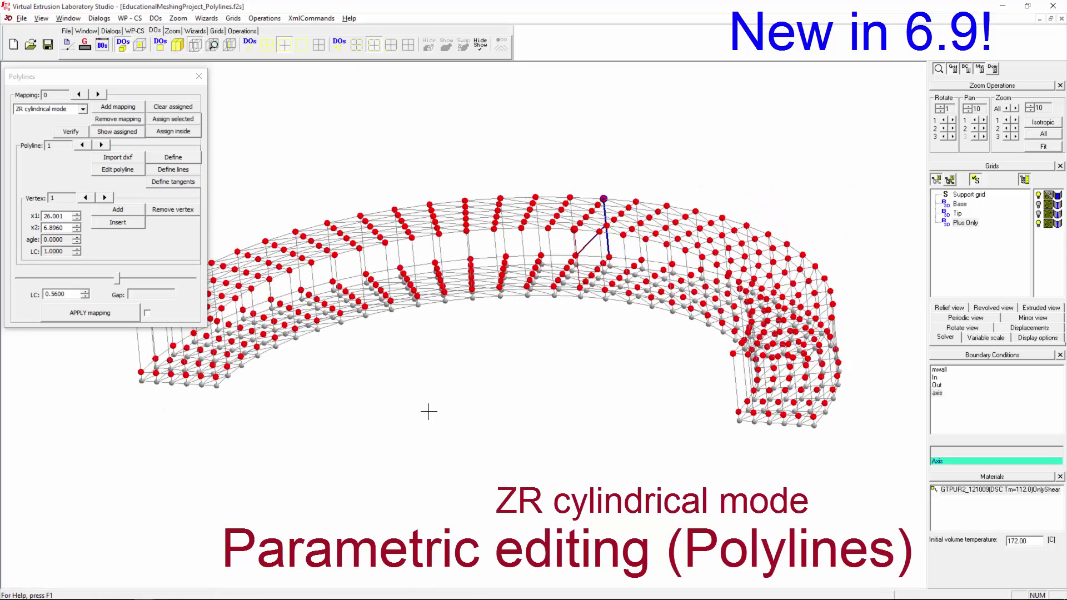
{"action": "left_click_drag", "start_coordinate": [429, 410], "coordinate": [419, 370]}
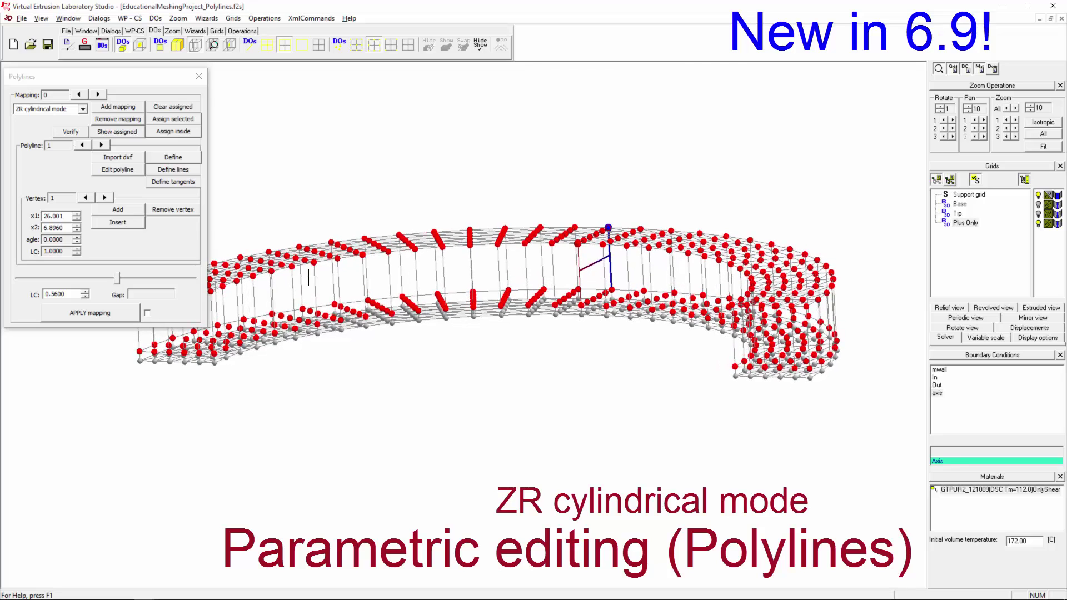
{"action": "left_click", "coordinate": [192, 48]}
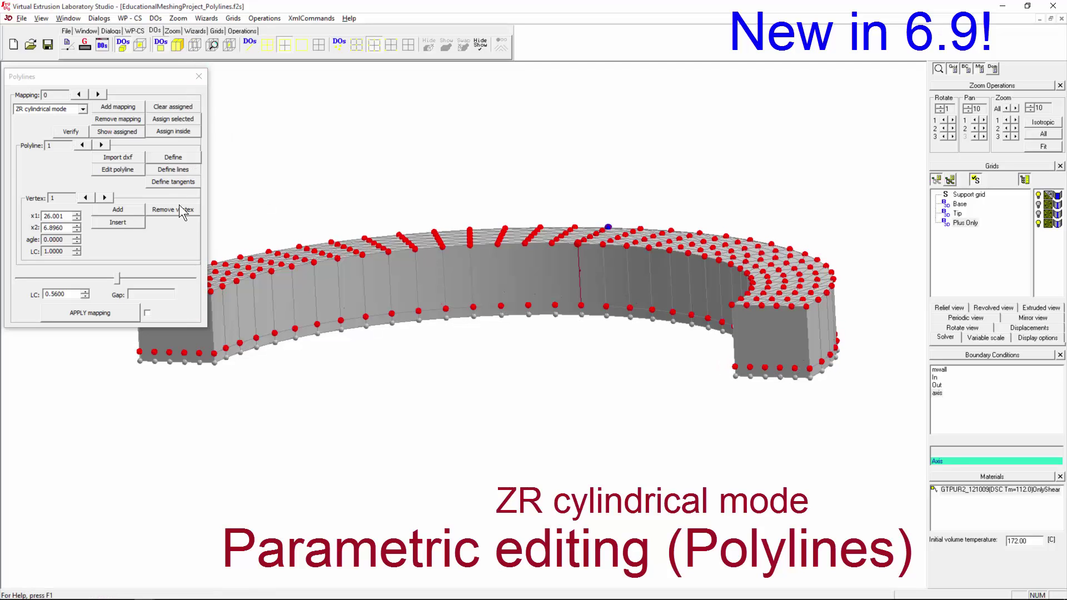
{"action": "left_click", "coordinate": [373, 172]}
{"action": "left_click_drag", "start_coordinate": [774, 198], "coordinate": [697, 221]}
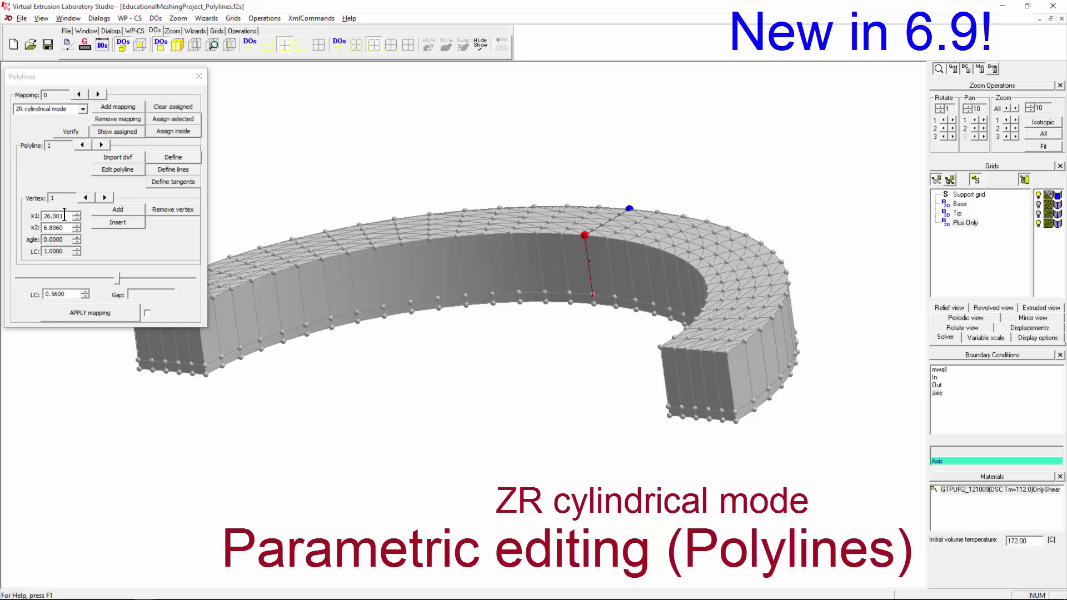
Raise vertex 1 of polyline 1 by setting its x1 coordinate to 29.001.
{"action": "left_click_drag", "start_coordinate": [44, 228], "coordinate": [63, 227]}
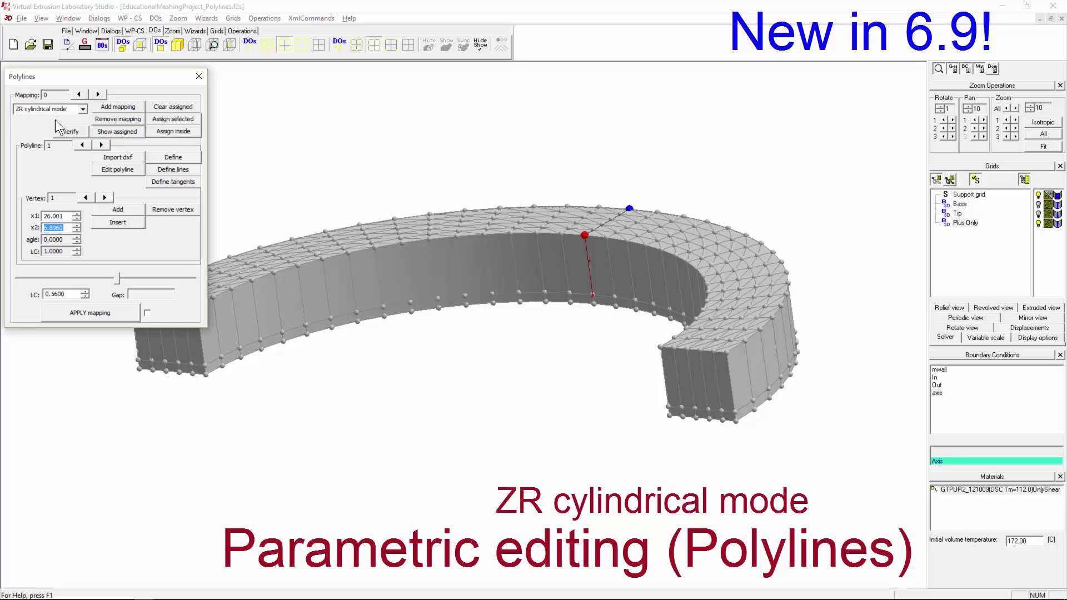
{"action": "left_click_drag", "start_coordinate": [397, 321], "coordinate": [605, 432]}
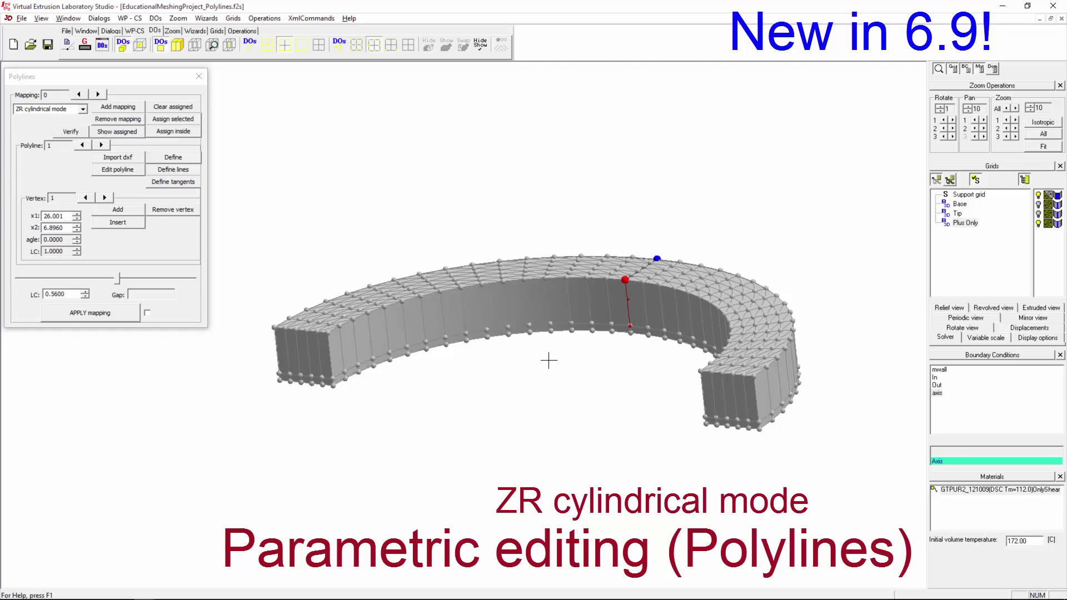
{"action": "left_click", "coordinate": [78, 217]}
{"action": "left_click", "coordinate": [77, 214]}
{"action": "left_click", "coordinate": [77, 214]}
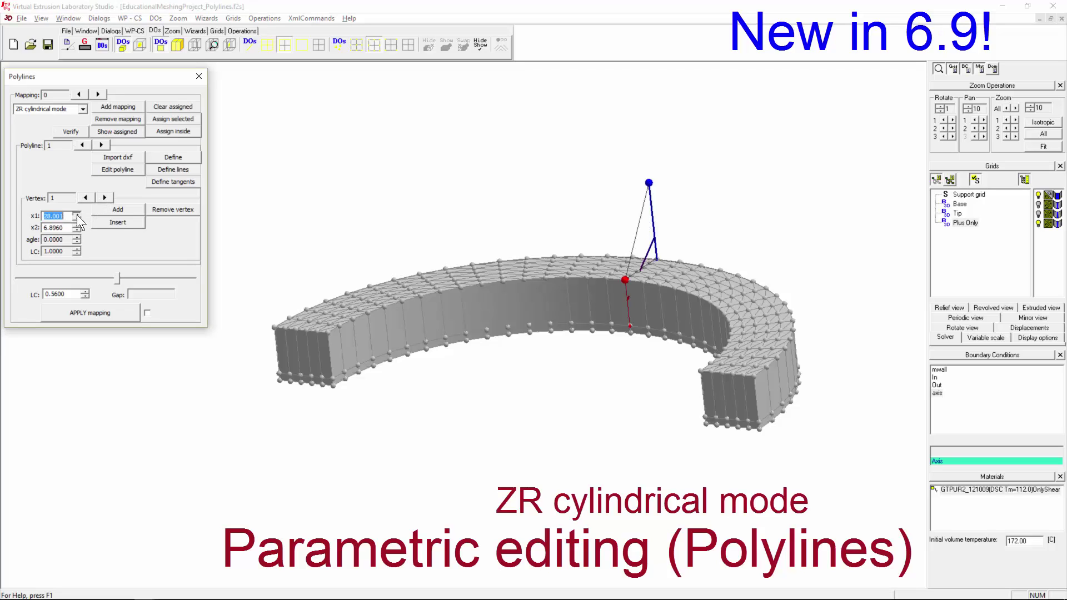
{"action": "left_click", "coordinate": [77, 214]}
Set x1 of vertex 1 on polyline 0 to 29.001 and apply the mapping to the Plus Only ring.
{"action": "left_click", "coordinate": [83, 145]}
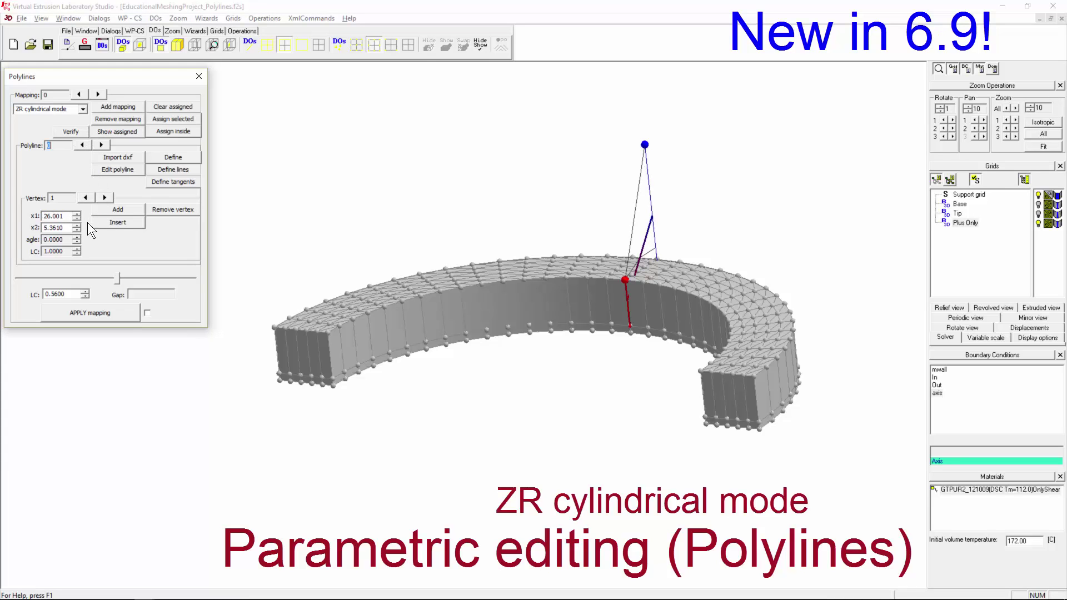
{"action": "left_click", "coordinate": [78, 215]}
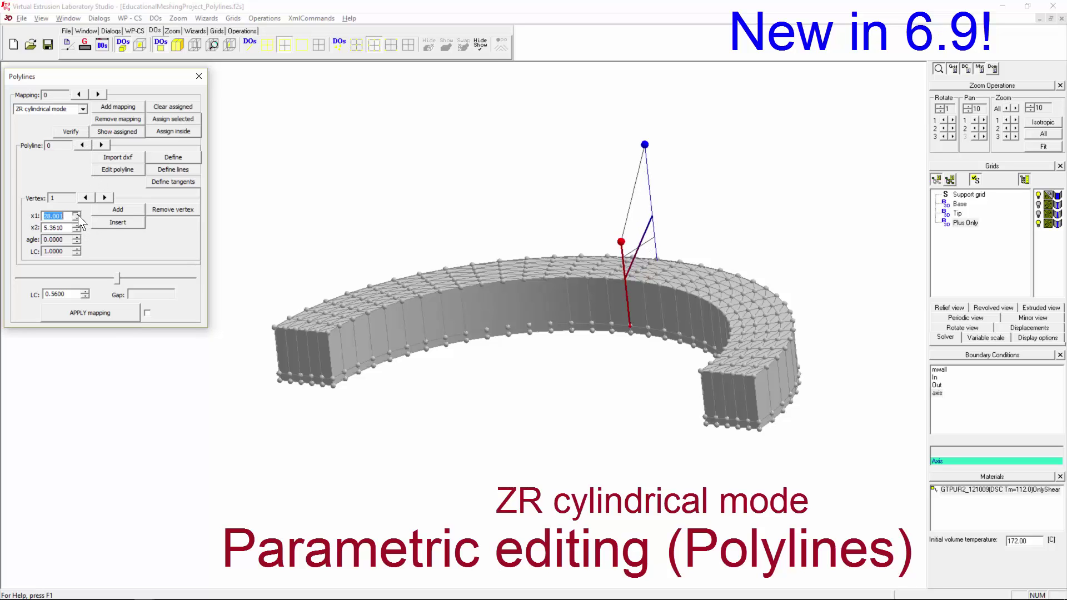
{"action": "left_click", "coordinate": [78, 214]}
{"action": "left_click", "coordinate": [78, 215]}
{"action": "left_click", "coordinate": [91, 312]}
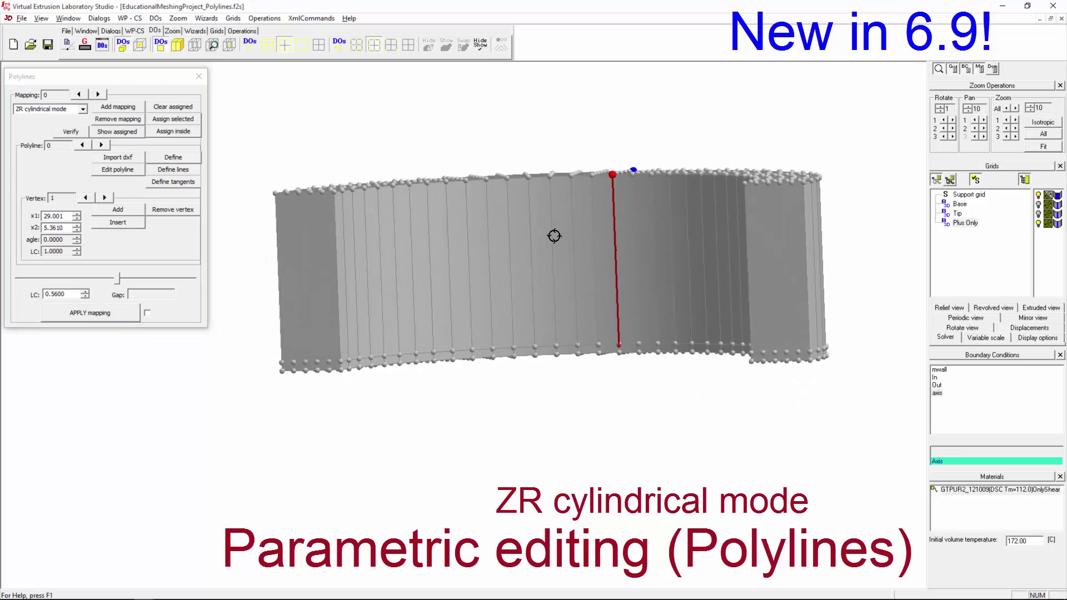
{"action": "scroll", "coordinate": [503, 278], "scroll_direction": "down", "scroll_amount": 2}
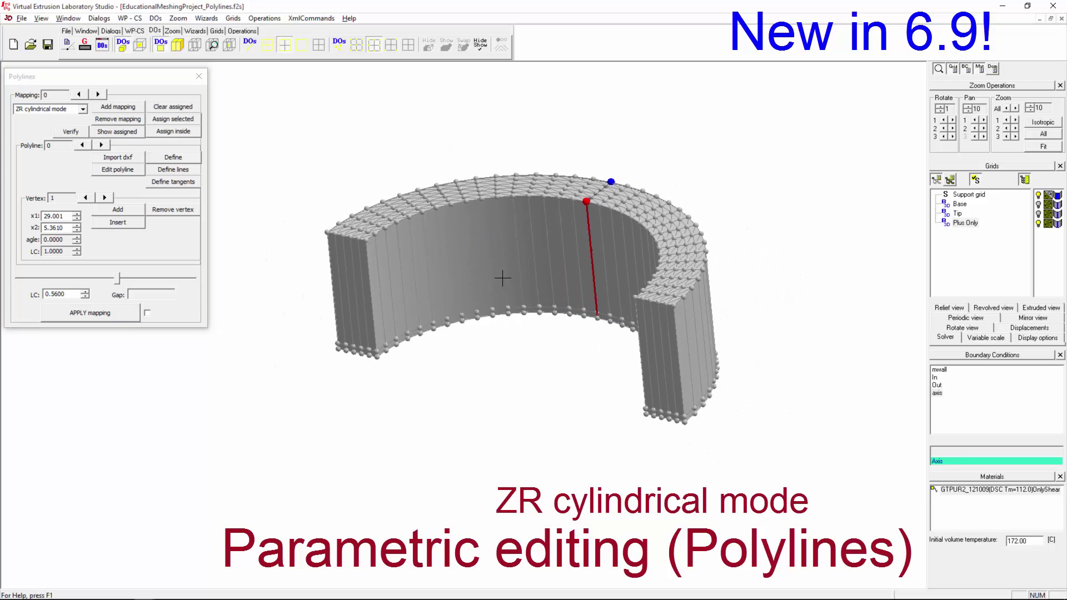
{"action": "left_click_drag", "start_coordinate": [559, 347], "coordinate": [481, 387]}
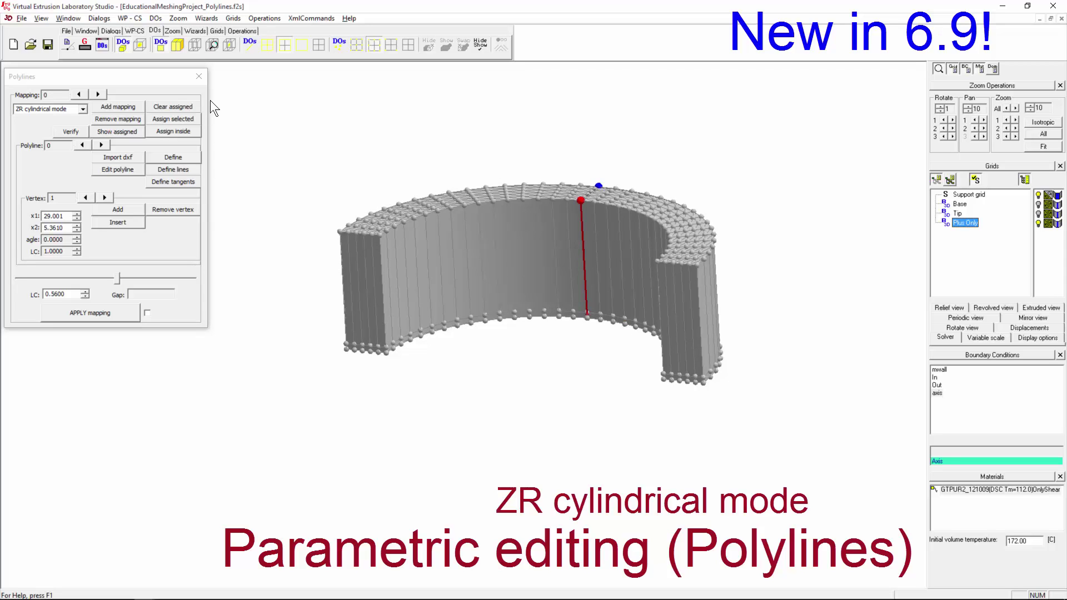
Make Tip the current grid and show it alone, turned so its inner cone is visible.
{"action": "left_click", "coordinate": [958, 215]}
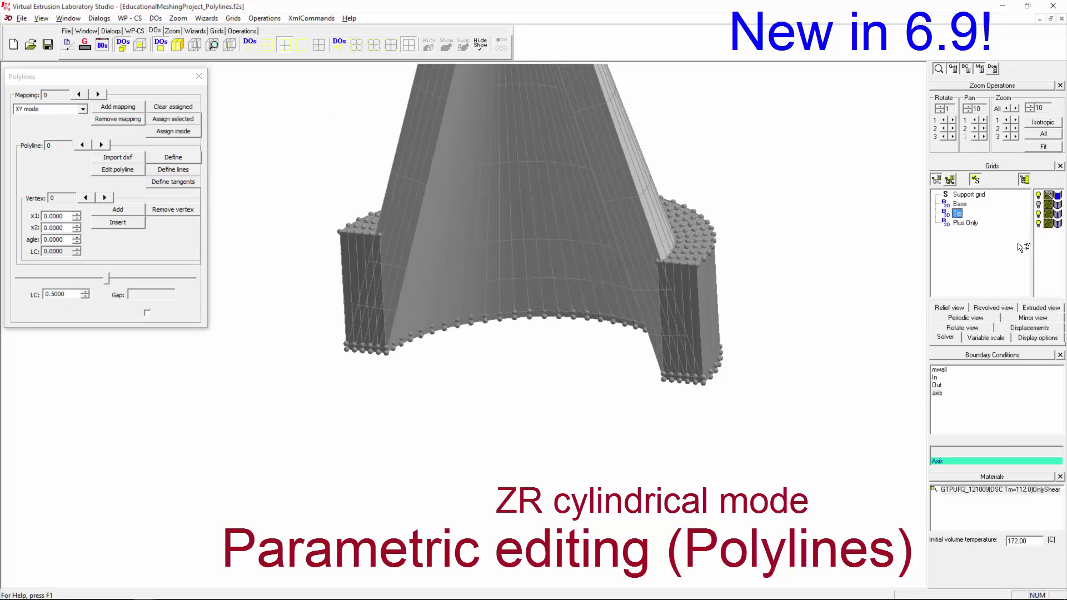
{"action": "left_click", "coordinate": [1023, 247]}
{"action": "left_click_drag", "start_coordinate": [496, 363], "coordinate": [542, 219]}
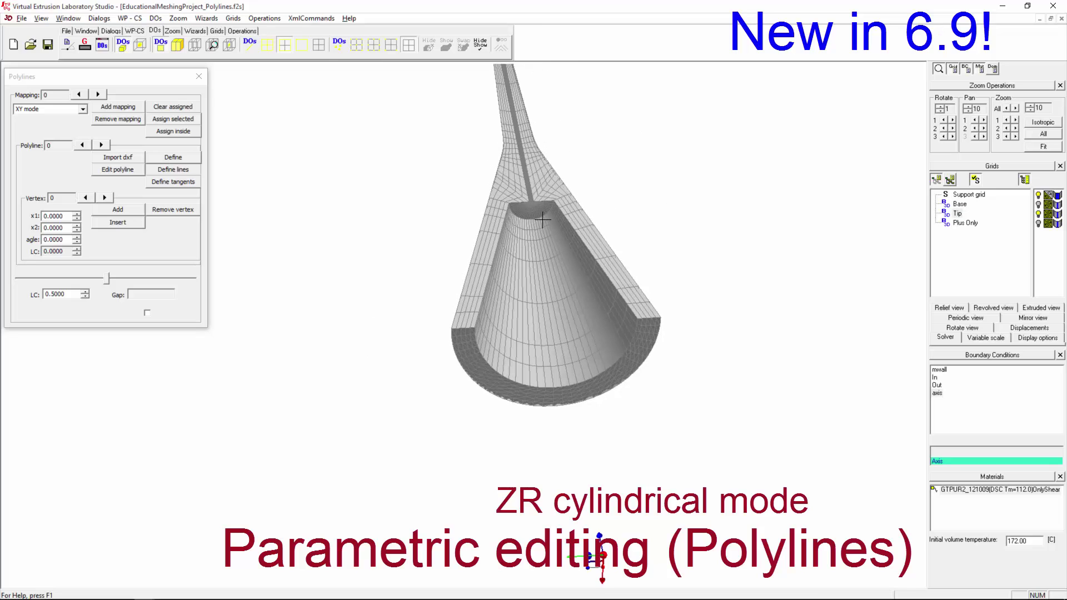
Display the nodes of the Tip grid around the mouth of its narrow inner bore.
{"action": "left_click", "coordinate": [389, 46]}
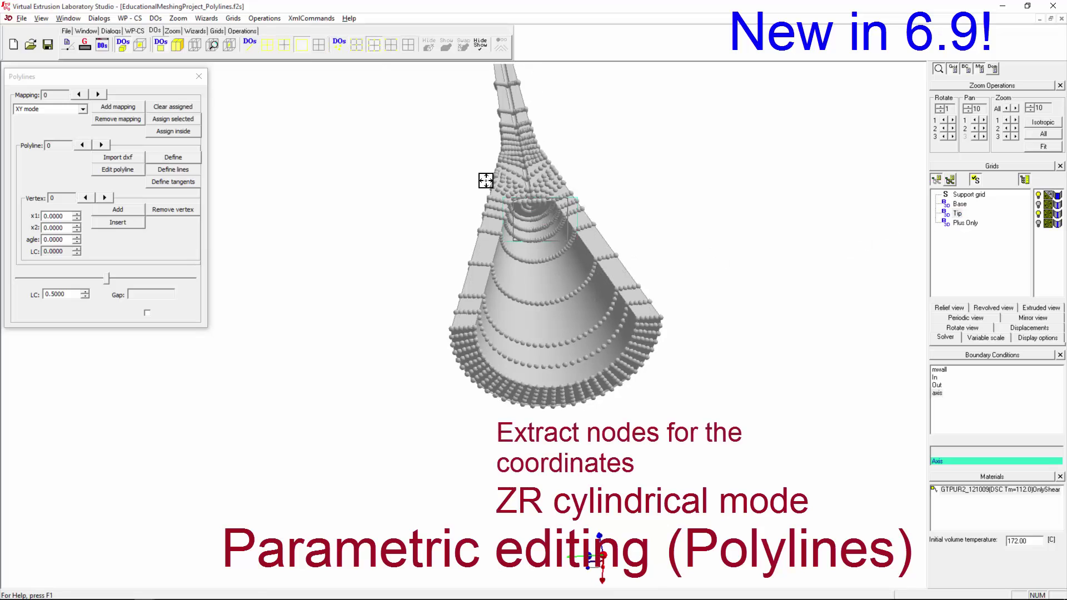
{"action": "left_click_drag", "start_coordinate": [486, 181], "coordinate": [451, 157]}
{"action": "scroll", "coordinate": [616, 359], "scroll_direction": "up", "scroll_amount": 5}
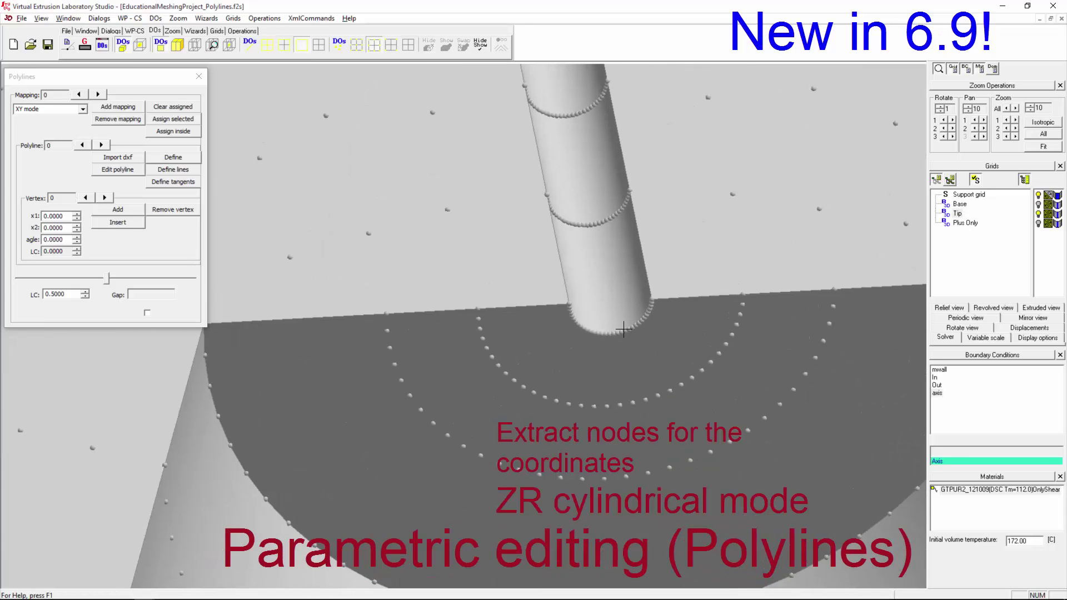
{"action": "scroll", "coordinate": [623, 330], "scroll_direction": "up", "scroll_amount": 1}
Copy inner nodes of the Tip grid to the clipboard, picking them at both ends of the narrow bore, z 37.5 and z 57.5.
{"action": "left_click", "coordinate": [243, 30]}
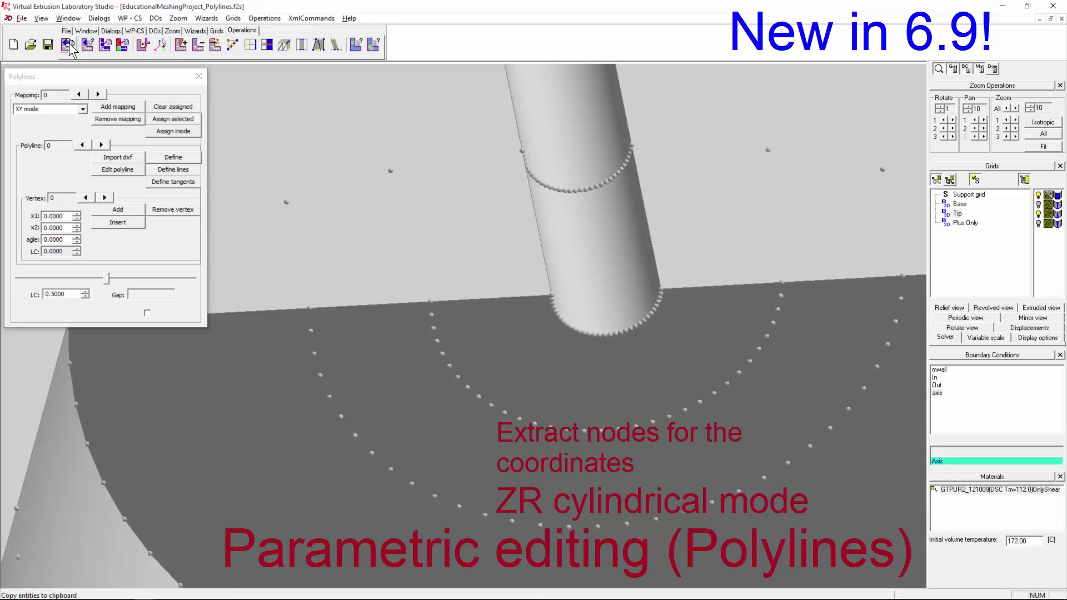
{"action": "left_click", "coordinate": [70, 46]}
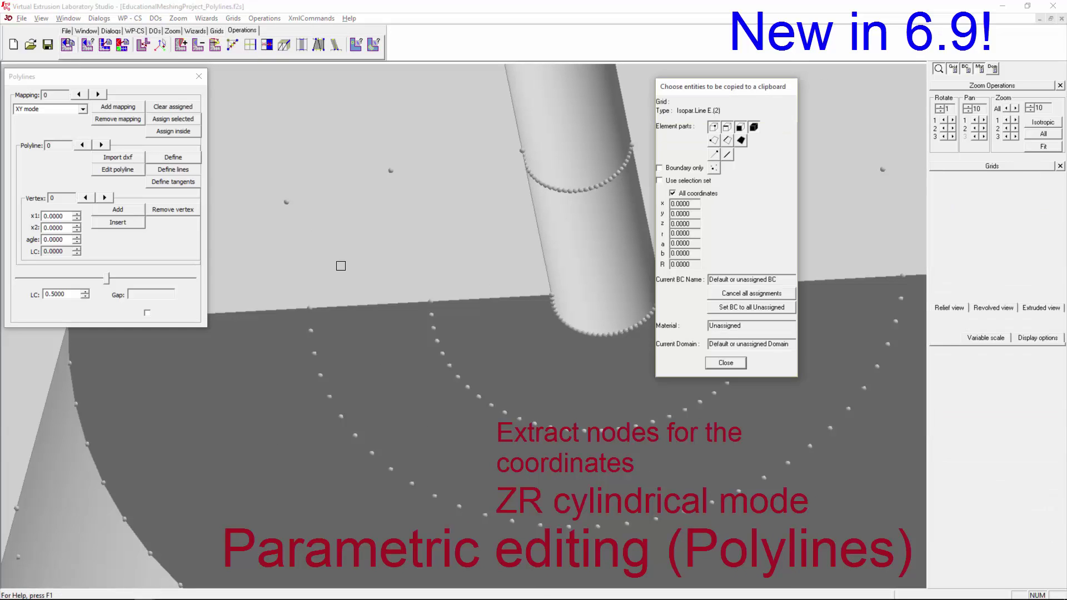
{"action": "left_click", "coordinate": [602, 333]}
{"action": "scroll", "coordinate": [605, 334], "scroll_direction": "up", "scroll_amount": 2}
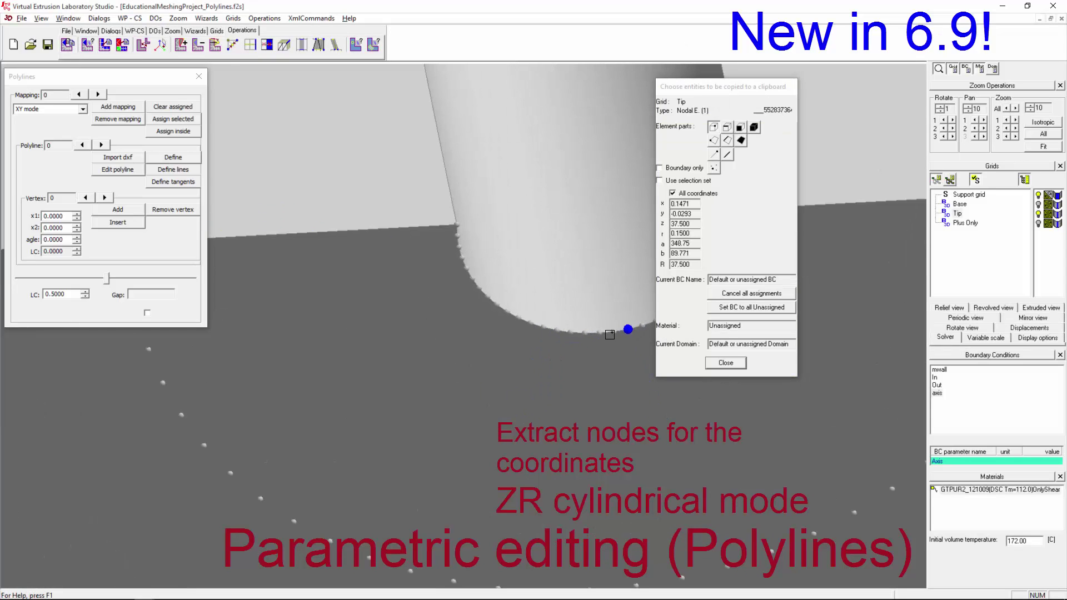
{"action": "left_click", "coordinate": [612, 331]}
{"action": "left_click", "coordinate": [598, 331]}
{"action": "left_click", "coordinate": [598, 331]}
{"action": "scroll", "coordinate": [592, 325], "scroll_direction": "down", "scroll_amount": 3}
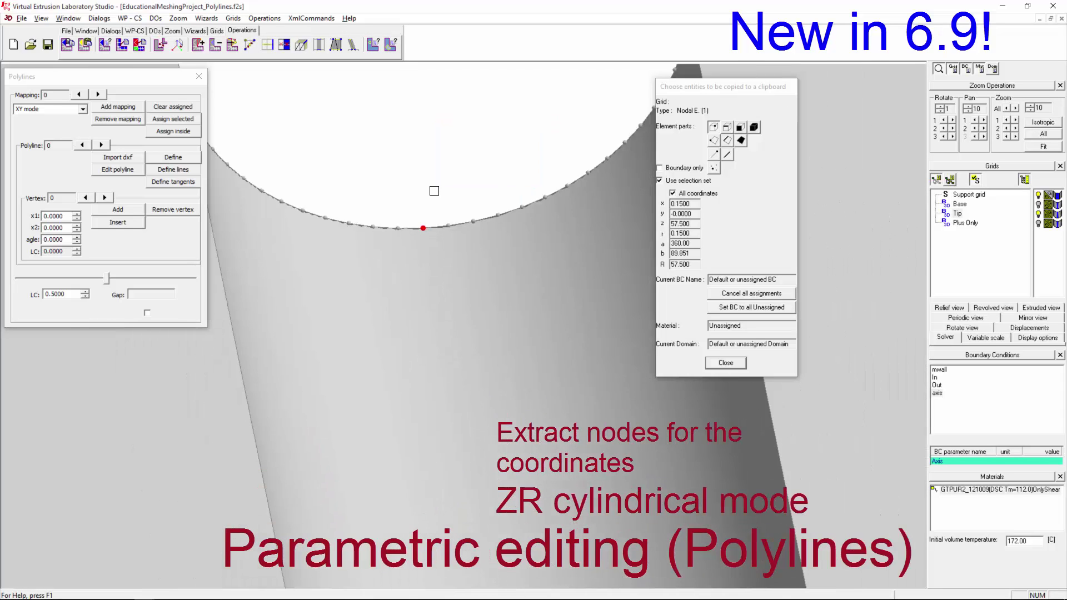
Add the outer rim node at z 57.5 and the outer surface nodes at z 45.847 and z 42.104 to the clipboard and finish copying.
{"action": "left_click", "coordinate": [421, 251]}
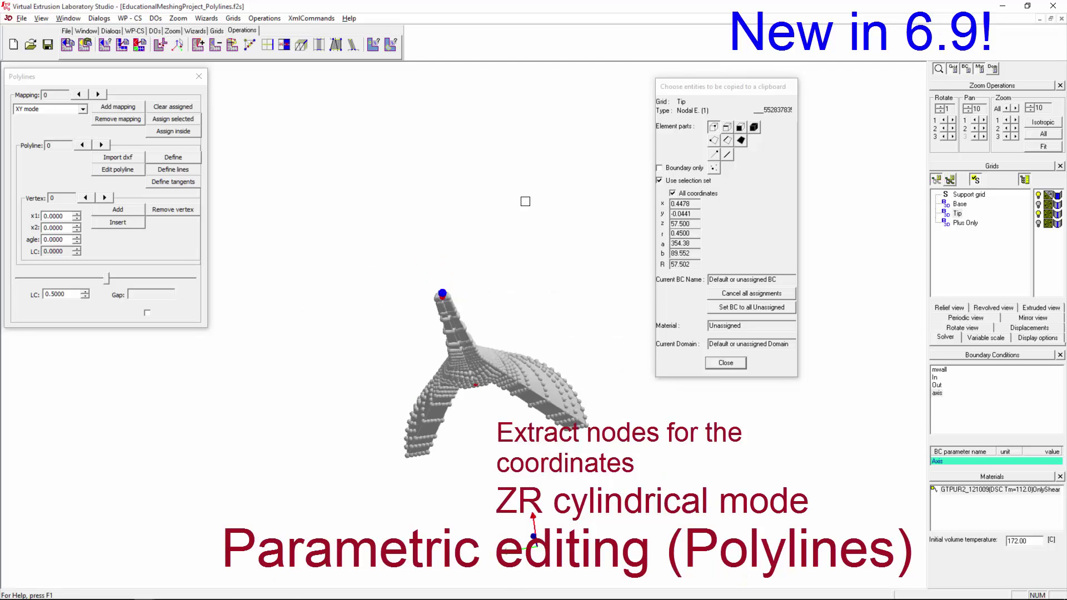
{"action": "left_click", "coordinate": [494, 350]}
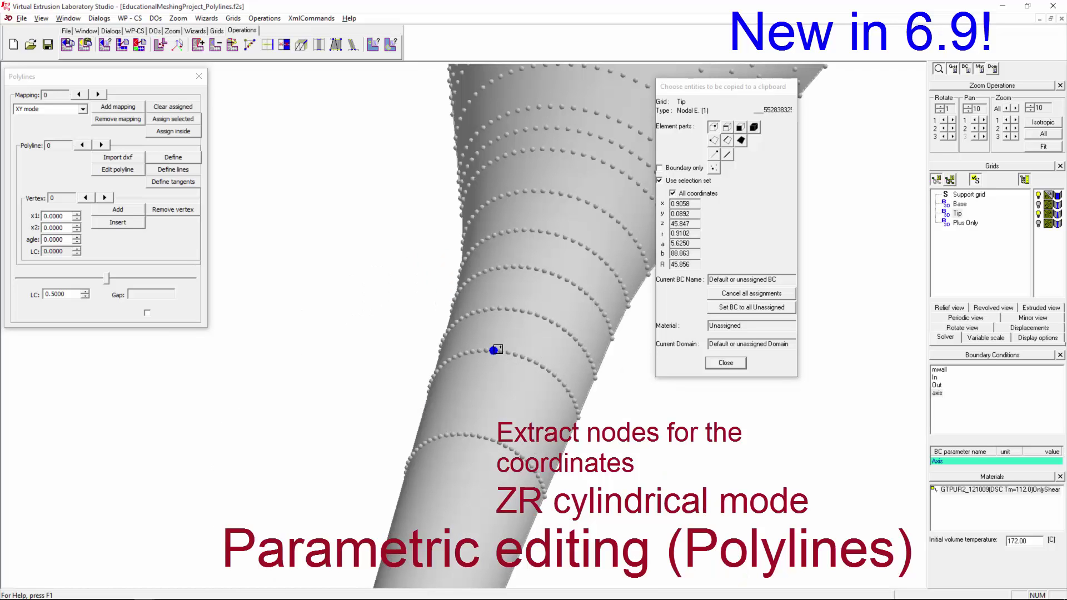
{"action": "scroll", "coordinate": [498, 349], "scroll_direction": "up", "scroll_amount": 5}
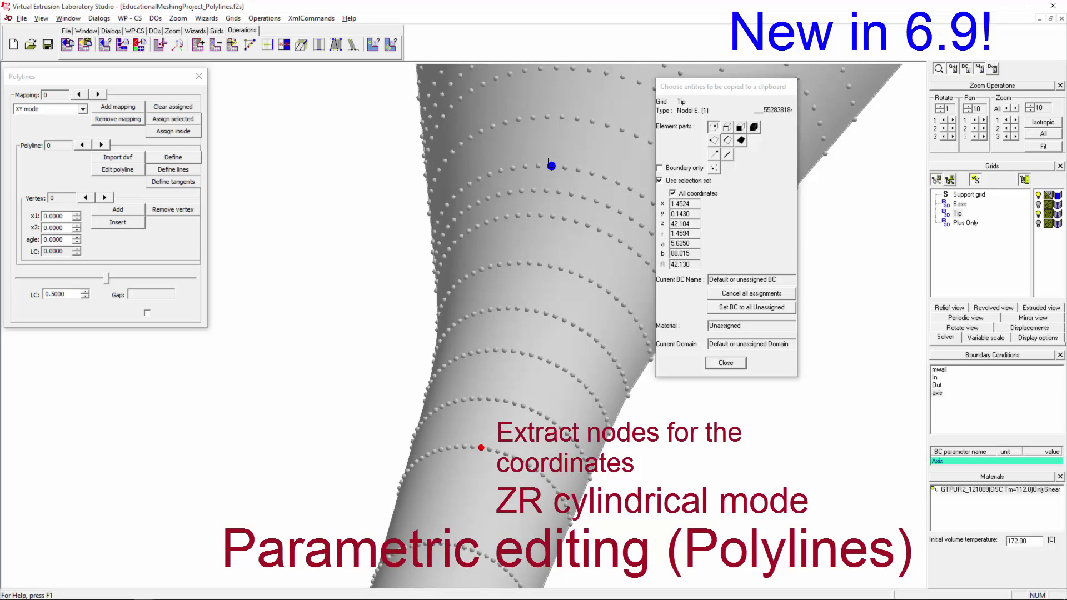
{"action": "left_click", "coordinate": [538, 164]}
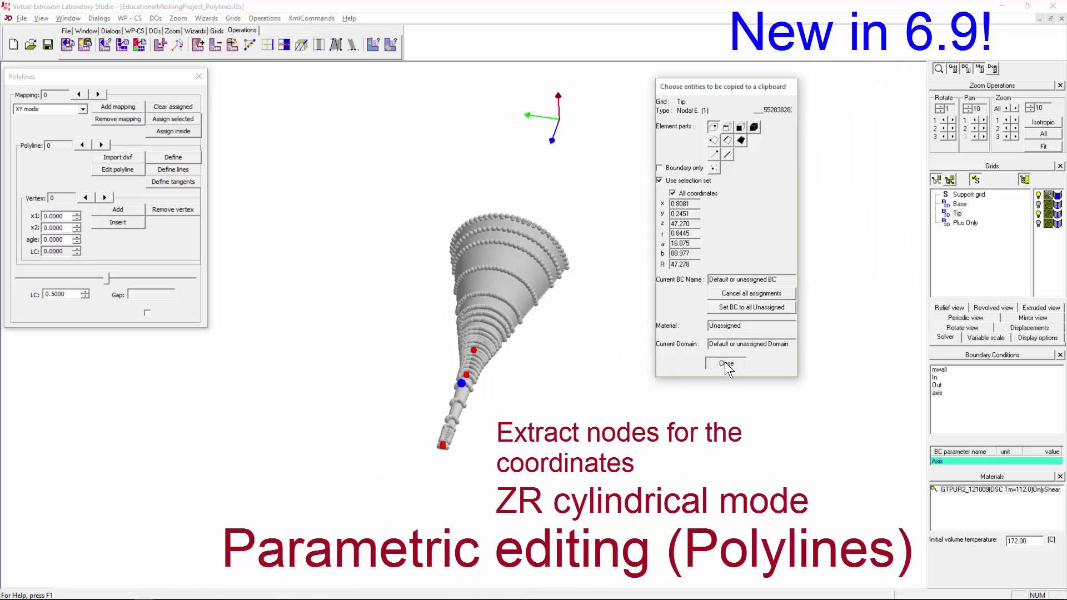
{"action": "left_click", "coordinate": [725, 363]}
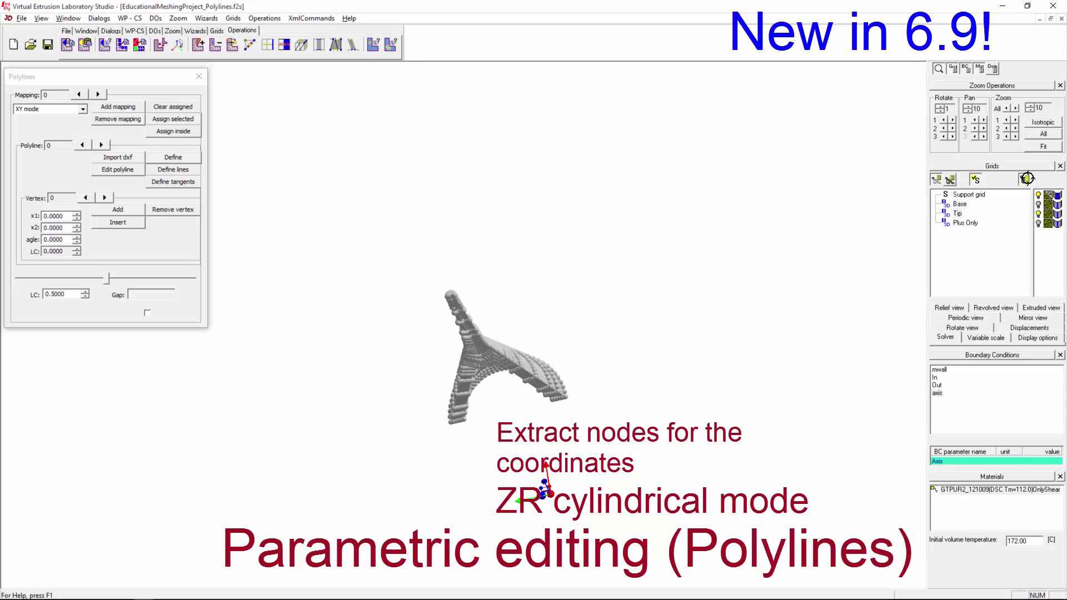
Make Plus Only the current grid instead of Tip and paste the copied nodes into it.
{"action": "left_click", "coordinate": [957, 213]}
{"action": "left_click", "coordinate": [962, 222]}
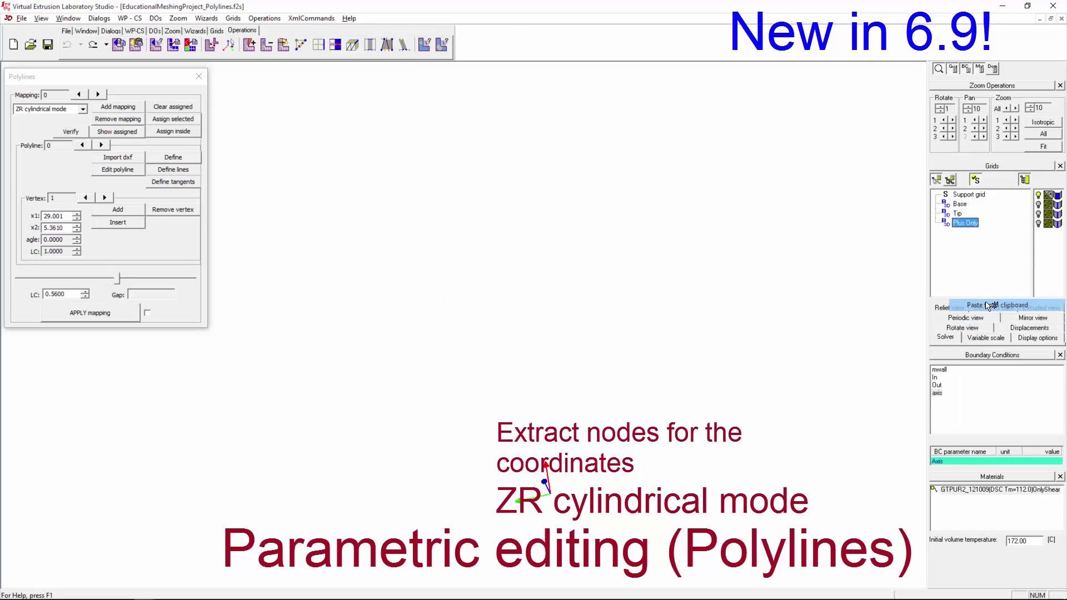
{"action": "middle_click_drag", "start_coordinate": [591, 380], "coordinate": [603, 380]}
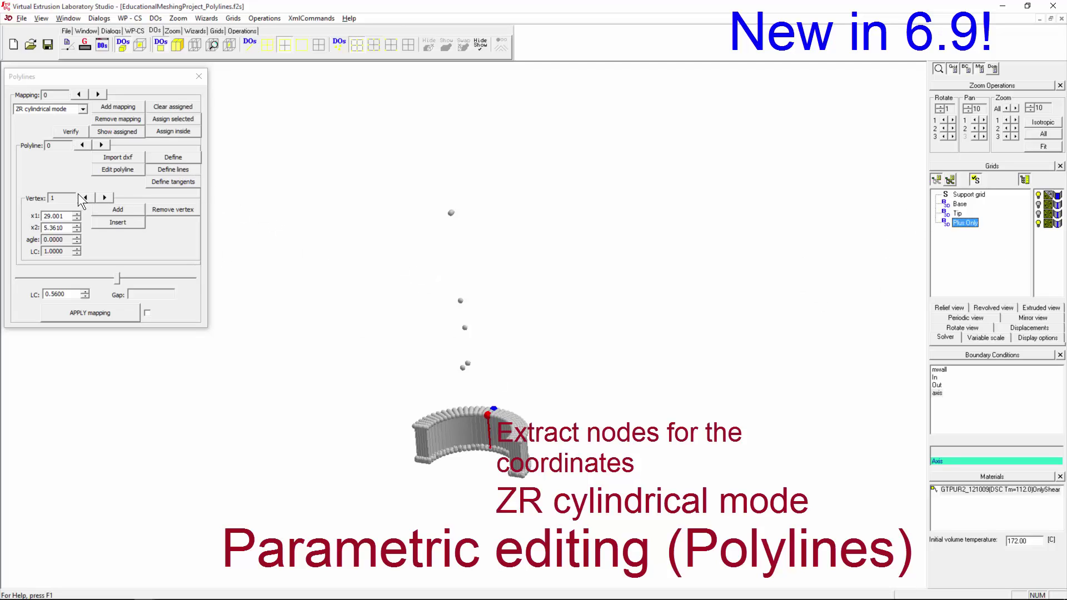
Extend polyline 0 through the pasted inner nodes, ending at x1 57.5, x2 0.15.
{"action": "left_click", "coordinate": [175, 157]}
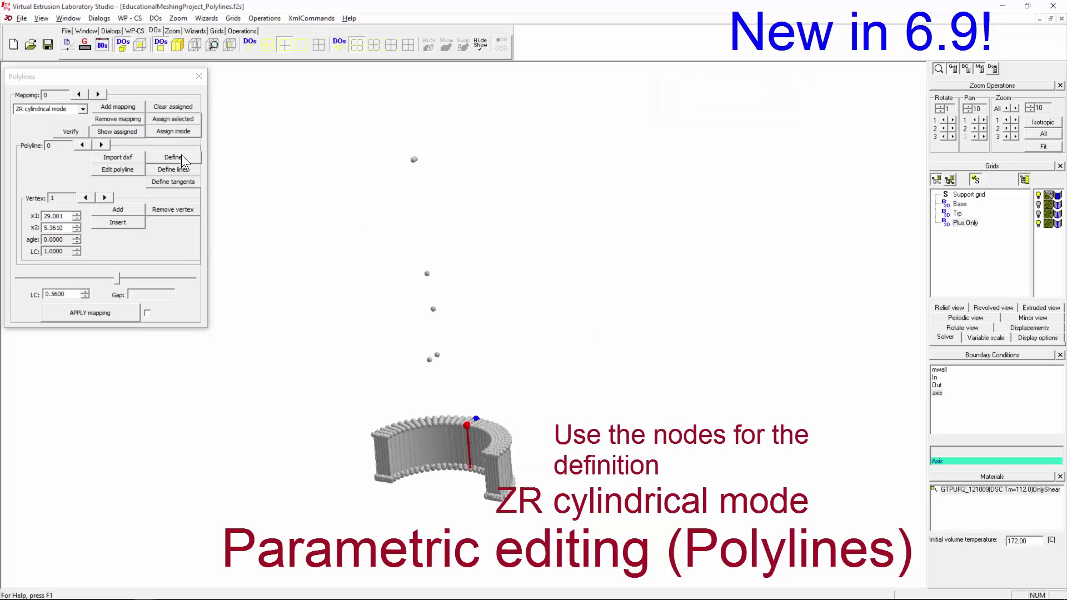
{"action": "left_click", "coordinate": [182, 156]}
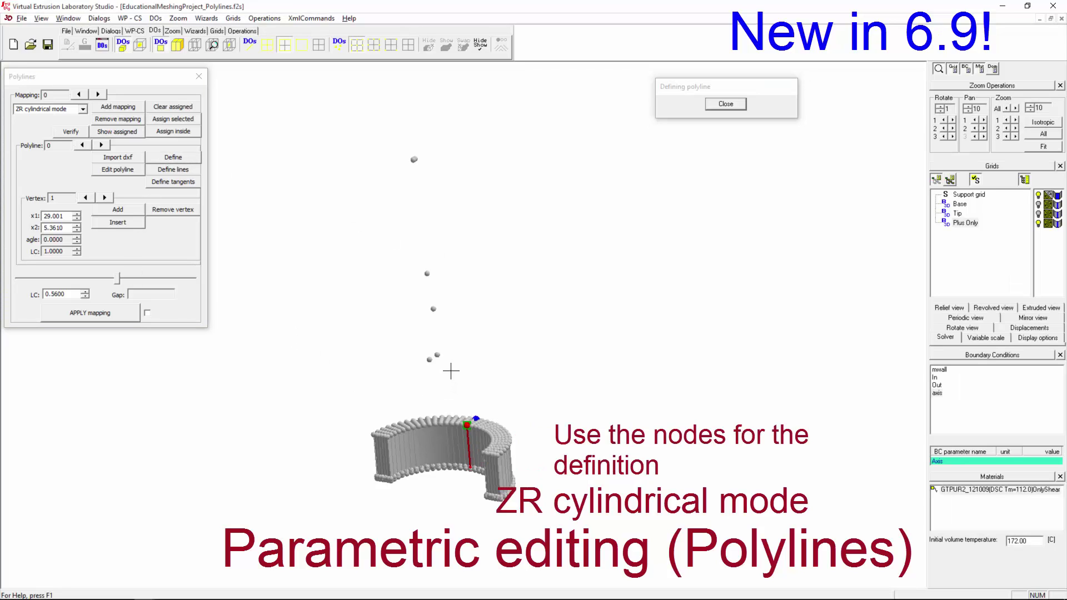
{"action": "left_click", "coordinate": [437, 354]}
{"action": "left_click", "coordinate": [429, 362]}
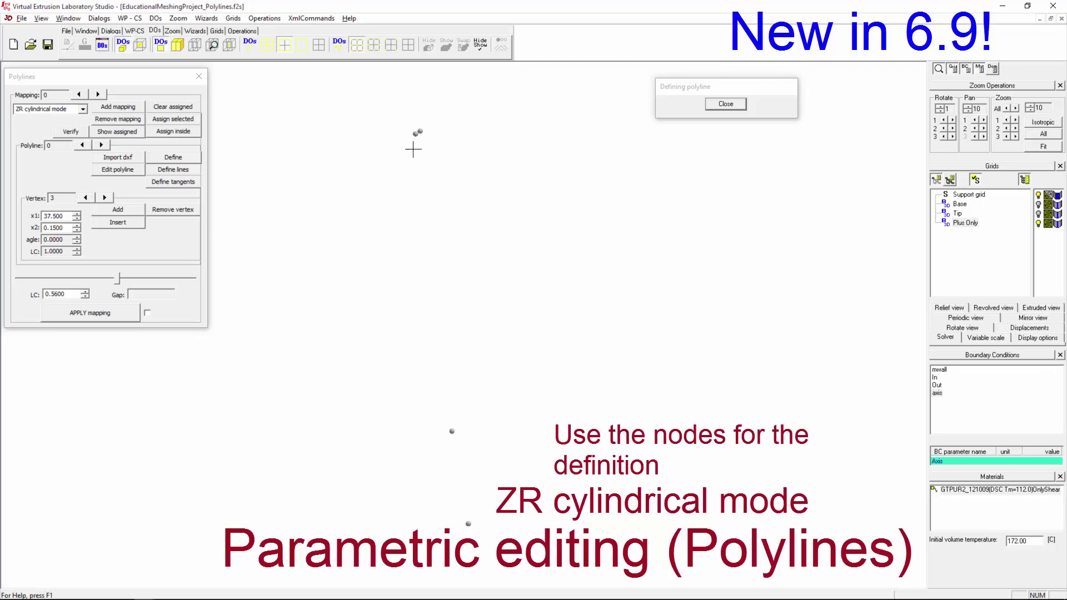
{"action": "left_click", "coordinate": [417, 119]}
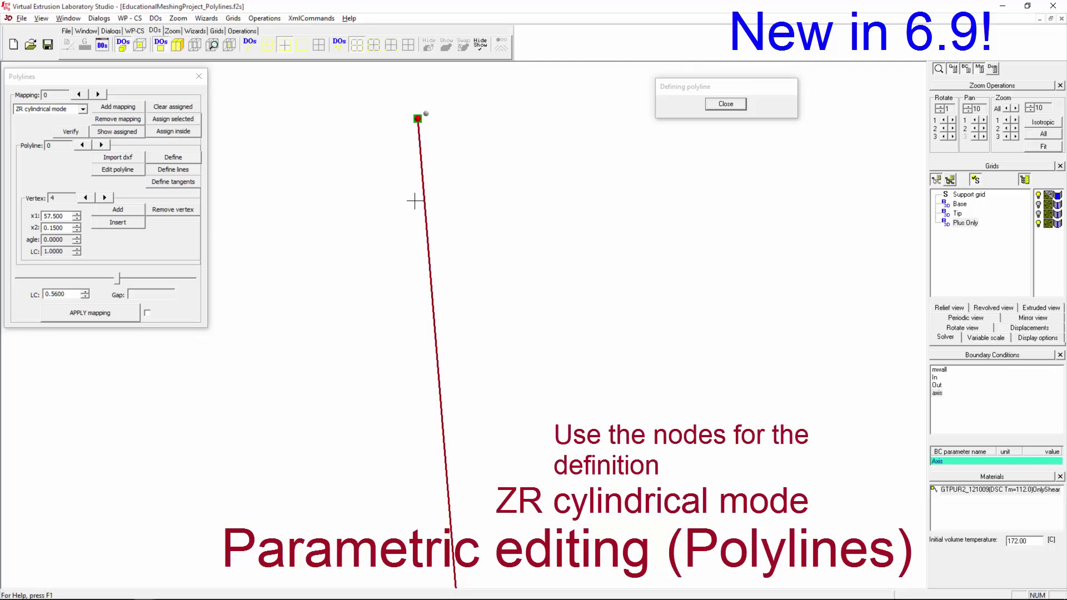
{"action": "key", "text": "Escape"}
Define polyline 1 through the pasted outer nodes at x1 42.104, 45.847 and 57.5.
{"action": "scroll", "coordinate": [315, 295], "scroll_direction": "down", "scroll_amount": 6}
{"action": "left_click", "coordinate": [101, 145]}
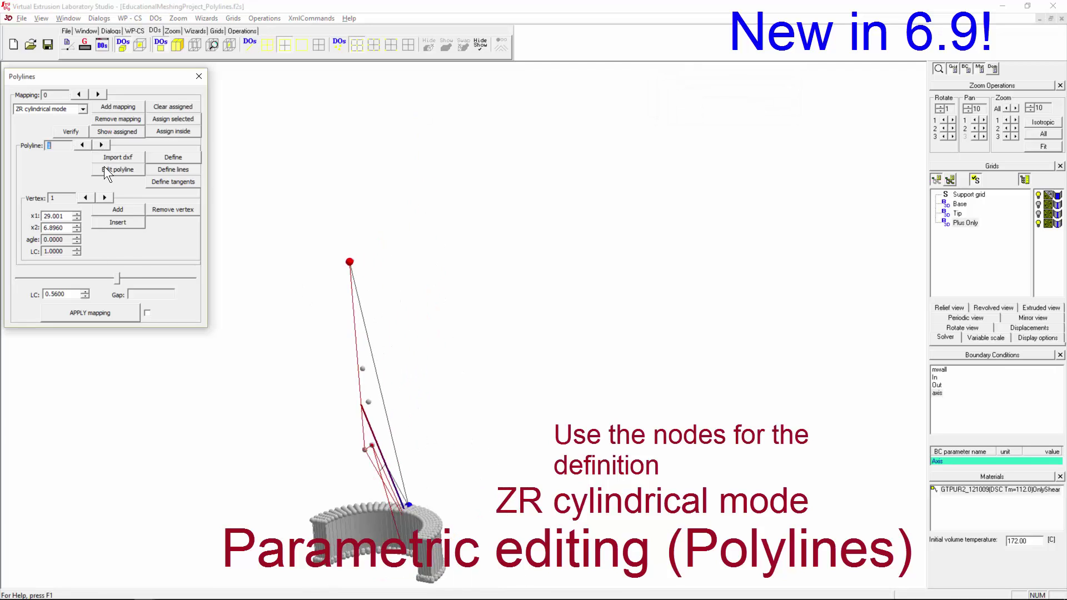
{"action": "scroll", "coordinate": [445, 469], "scroll_direction": "up", "scroll_amount": 5}
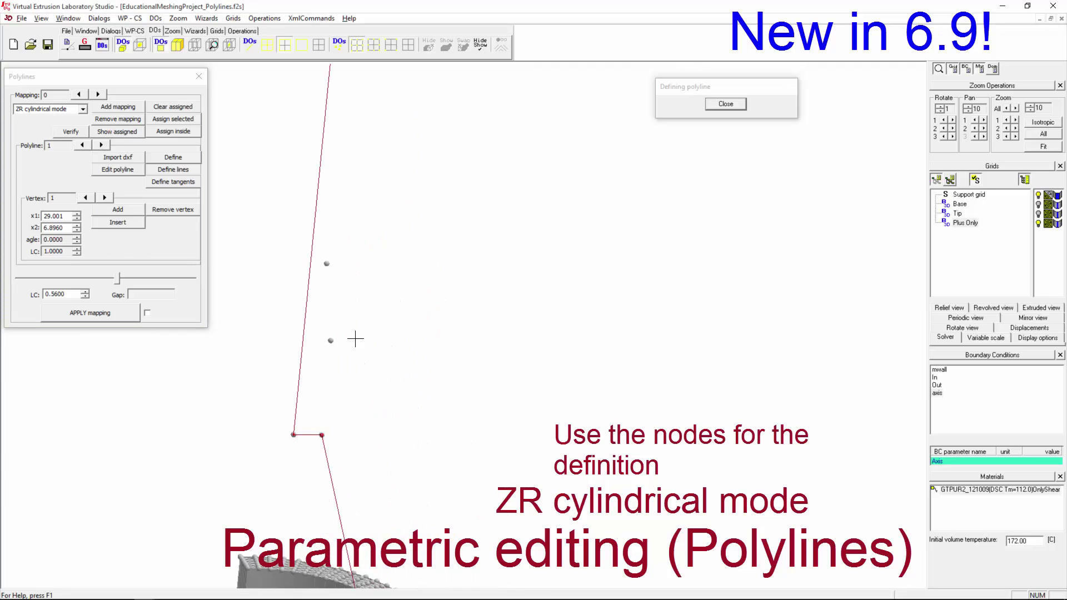
{"action": "left_click", "coordinate": [330, 340]}
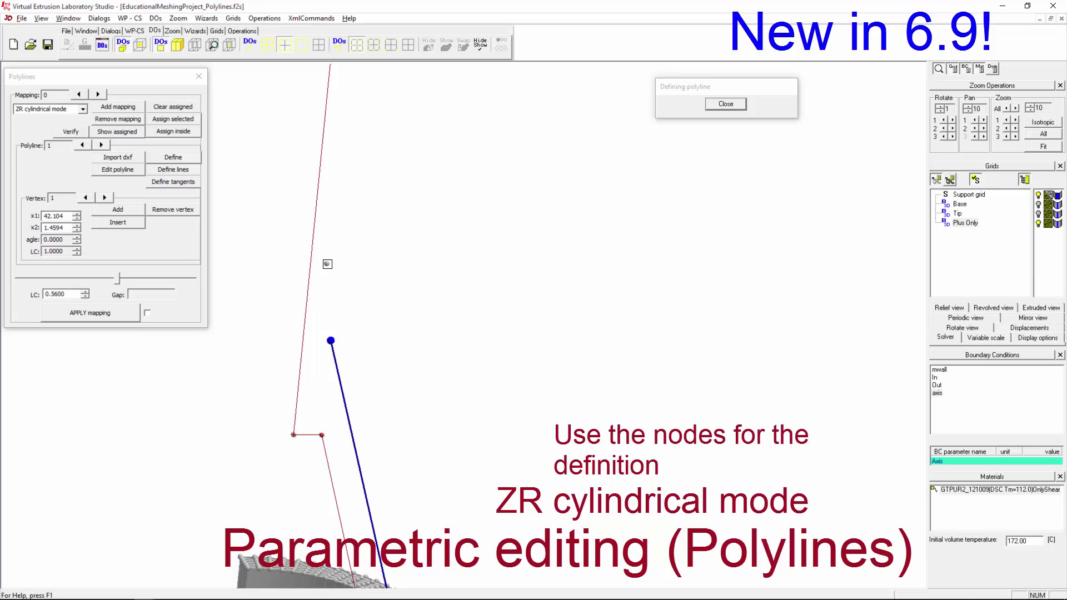
{"action": "left_click", "coordinate": [328, 264]}
{"action": "scroll", "coordinate": [421, 470], "scroll_direction": "down", "scroll_amount": 2}
{"action": "scroll", "coordinate": [366, 138], "scroll_direction": "up", "scroll_amount": 9}
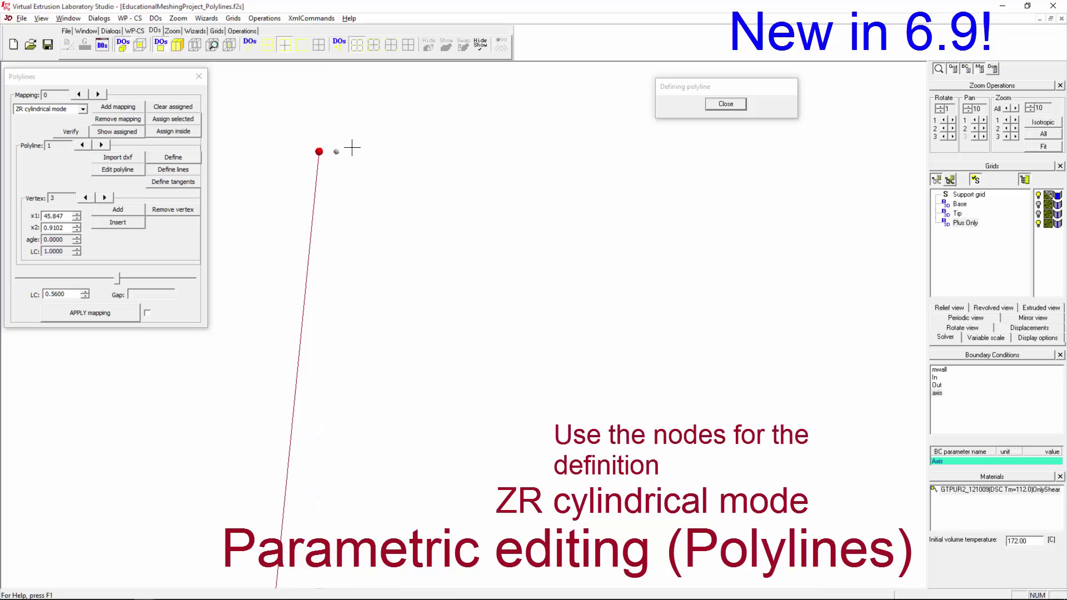
{"action": "left_click", "coordinate": [337, 152]}
{"action": "scroll", "coordinate": [422, 216], "scroll_direction": "down", "scroll_amount": 5}
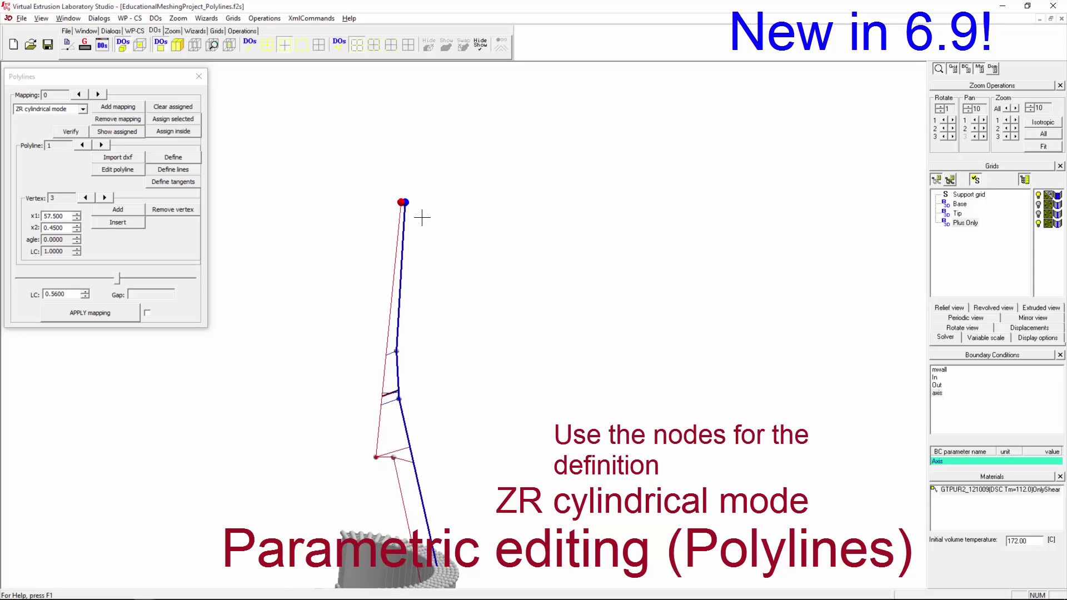
Shift the mapping's LC slider to 0.38 to check how the connecting line crosses the inner corner.
{"action": "middle_click_drag", "start_coordinate": [484, 391], "coordinate": [368, 340]}
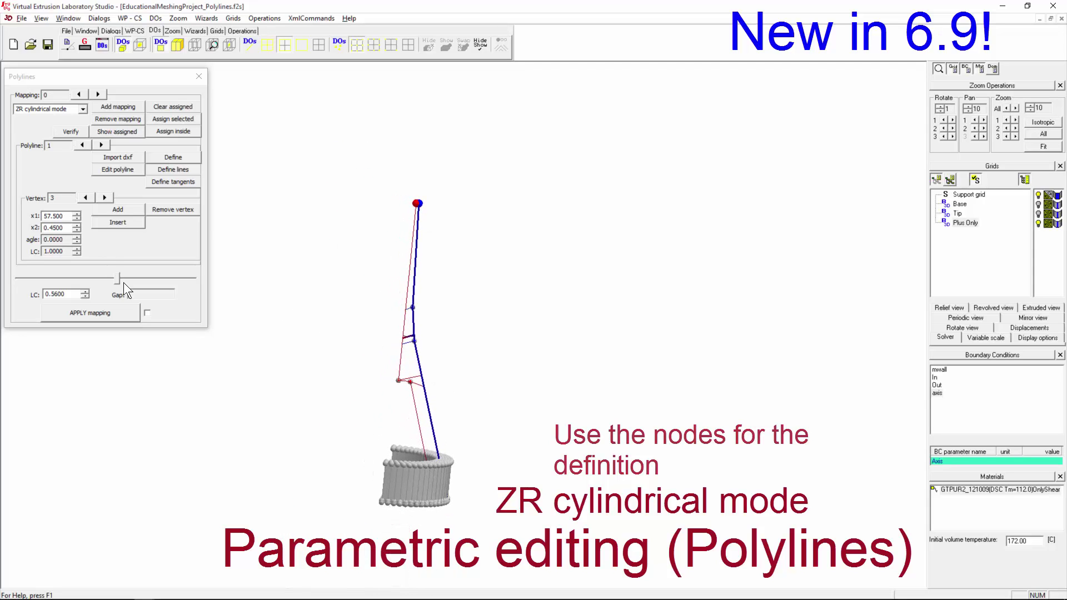
{"action": "mouse_move", "coordinate": [115, 279]}
{"action": "left_mouse_down"}
{"action": "mouse_move", "coordinate": [68, 273]}
{"action": "mouse_move", "coordinate": [95, 276]}
{"action": "left_mouse_up"}
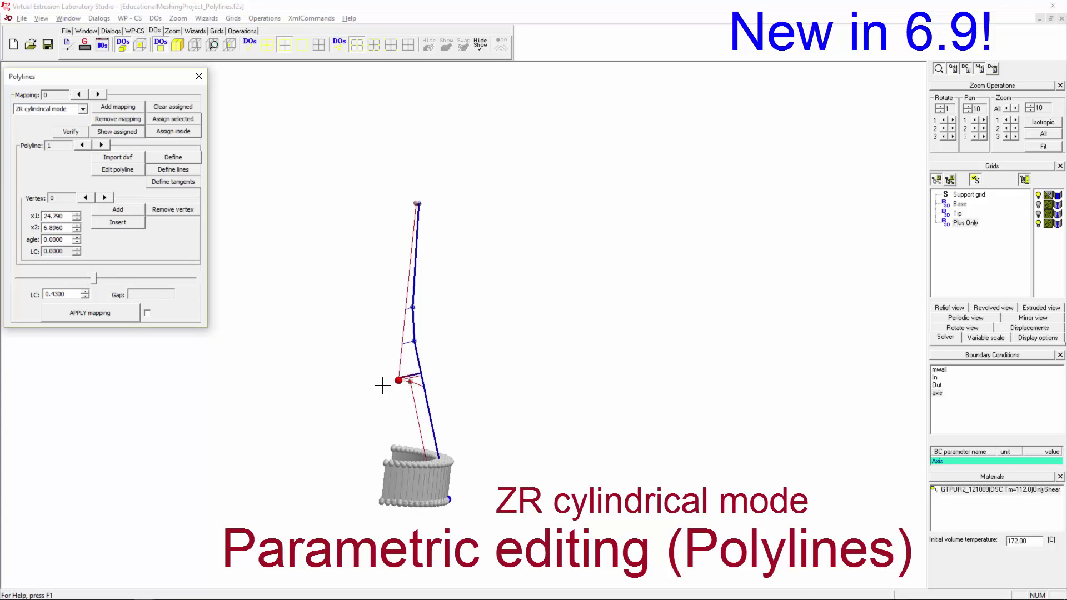
{"action": "scroll", "coordinate": [413, 383], "scroll_direction": "up", "scroll_amount": 2}
{"action": "scroll", "coordinate": [413, 383], "scroll_direction": "up", "scroll_amount": 3}
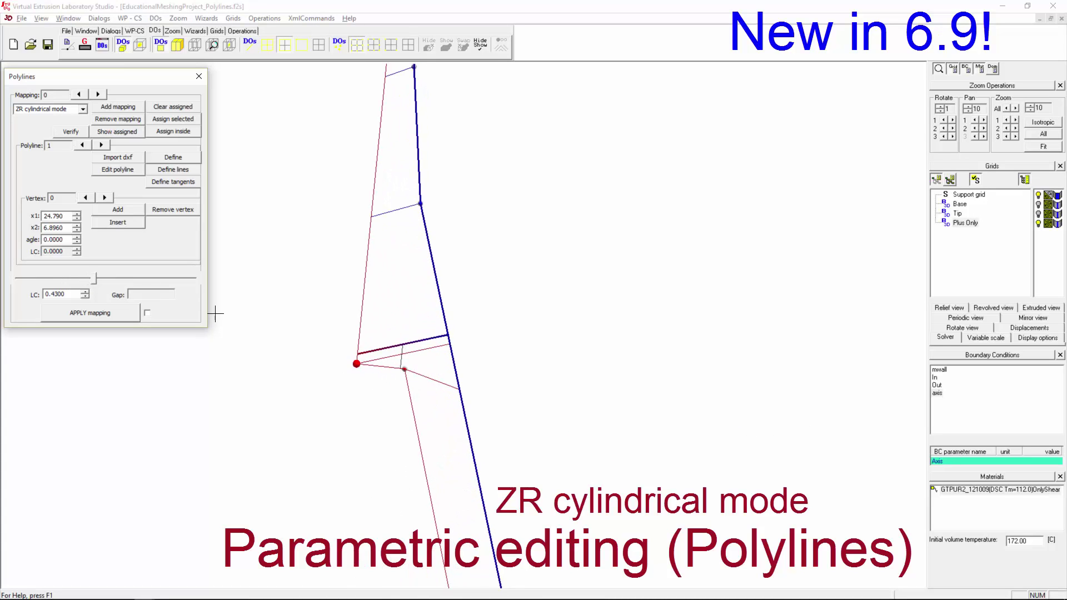
{"action": "left_click_drag", "start_coordinate": [93, 276], "coordinate": [84, 278]}
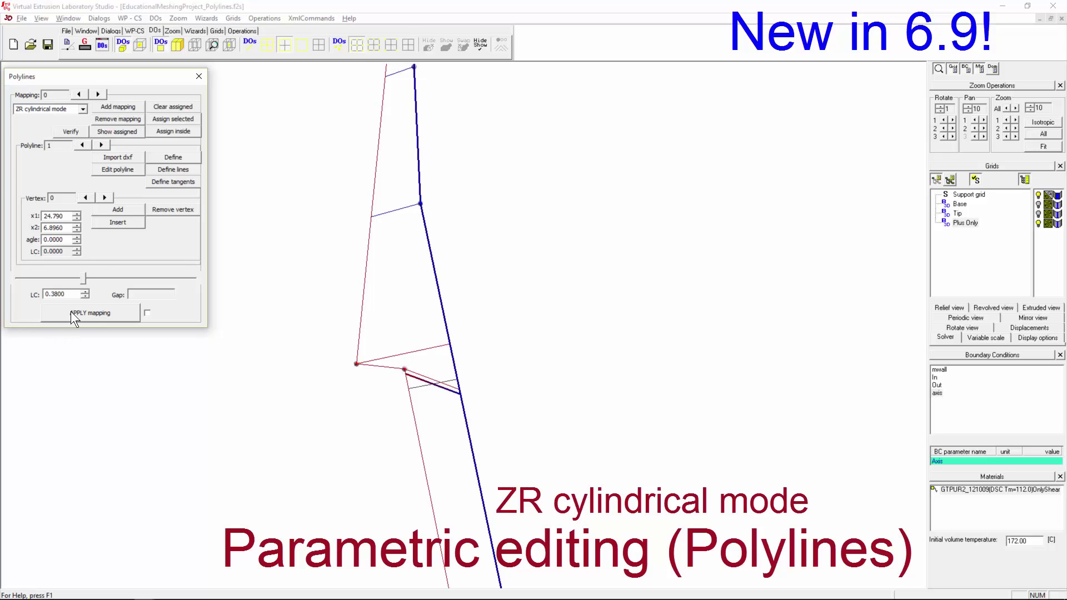
Set the LC of vertex 1 on polyline 0 to 0.4239 and apply the mapping to the Plus Only ring.
{"action": "left_click", "coordinate": [81, 145]}
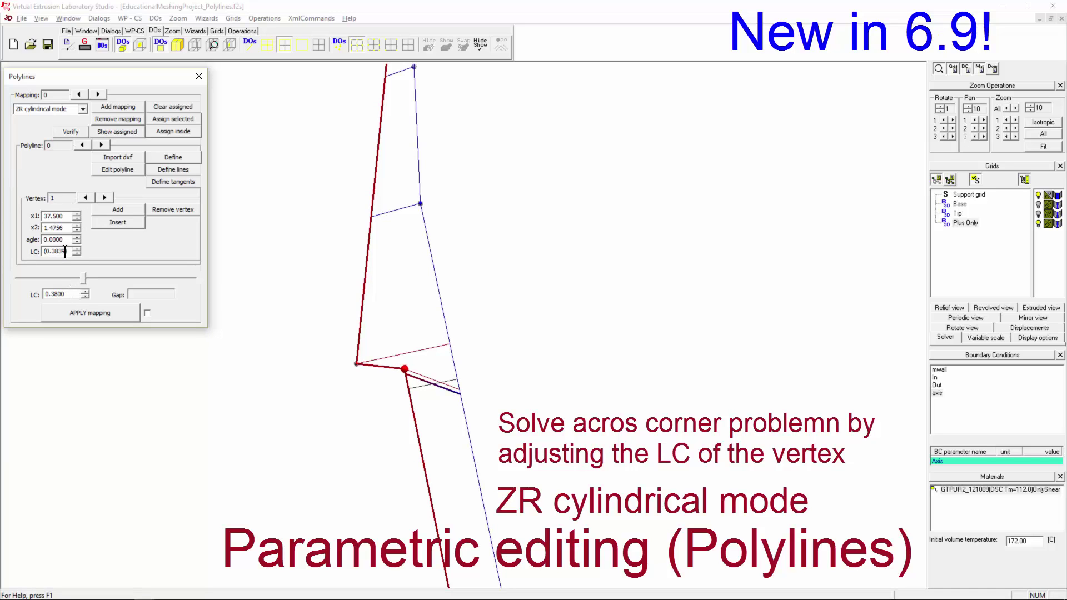
{"action": "scroll", "coordinate": [65, 251], "scroll_direction": "up", "scroll_amount": 4}
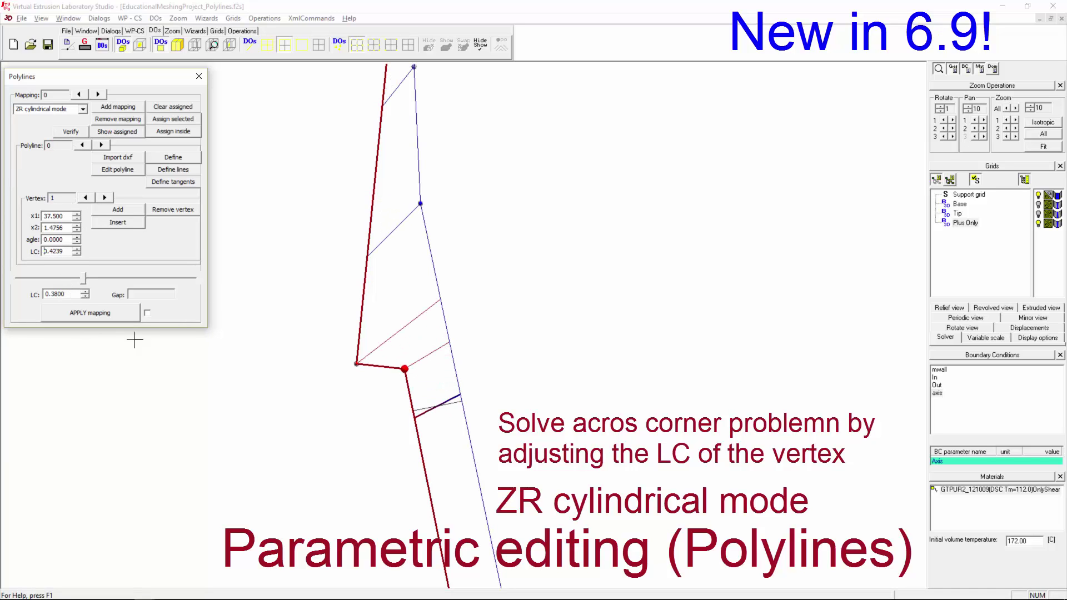
{"action": "left_click", "coordinate": [118, 309]}
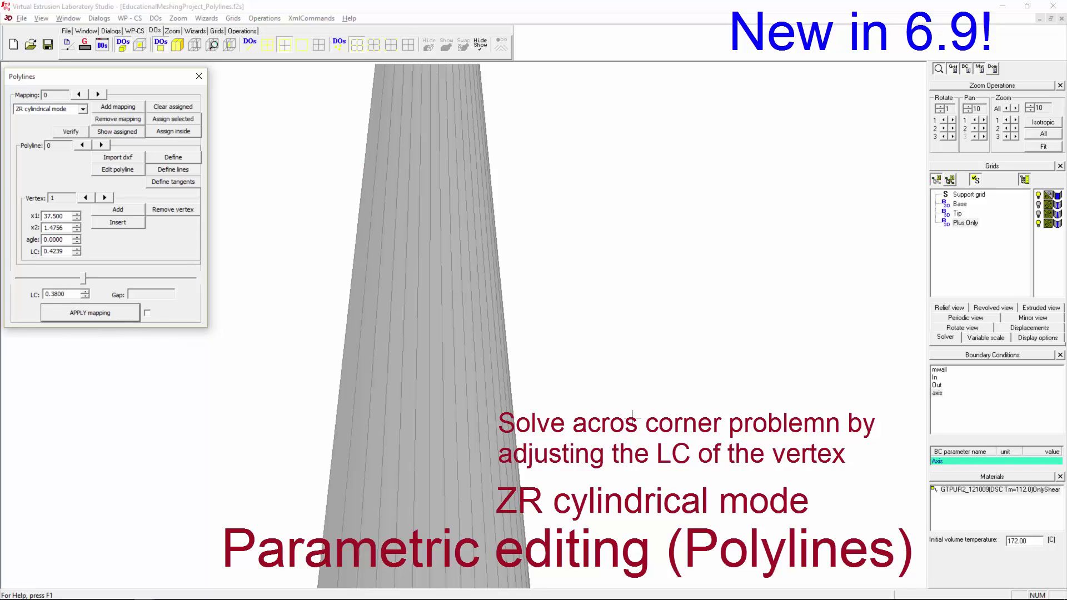
Split the lengthwise edges of the stretched Plus Only cone to generate additional rings of nodes along it.
{"action": "scroll", "coordinate": [539, 333], "scroll_direction": "down", "scroll_amount": 5}
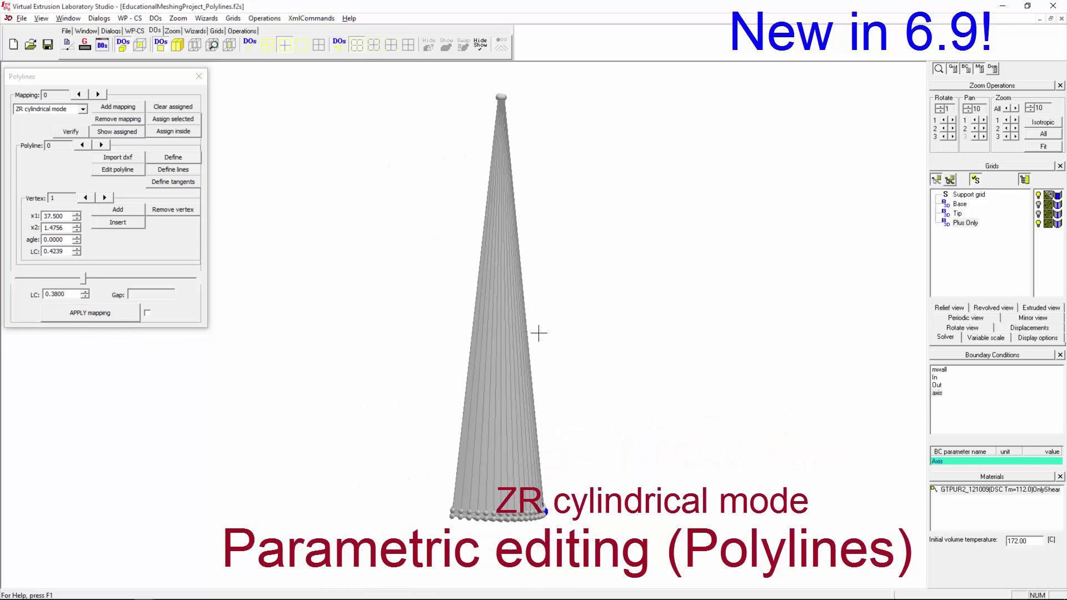
{"action": "left_click_drag", "start_coordinate": [516, 356], "coordinate": [496, 383]}
{"action": "middle_click_drag", "start_coordinate": [497, 384], "coordinate": [493, 394]}
{"action": "left_click_drag", "start_coordinate": [489, 423], "coordinate": [341, 156]}
{"action": "middle_click_drag", "start_coordinate": [508, 384], "coordinate": [445, 443]}
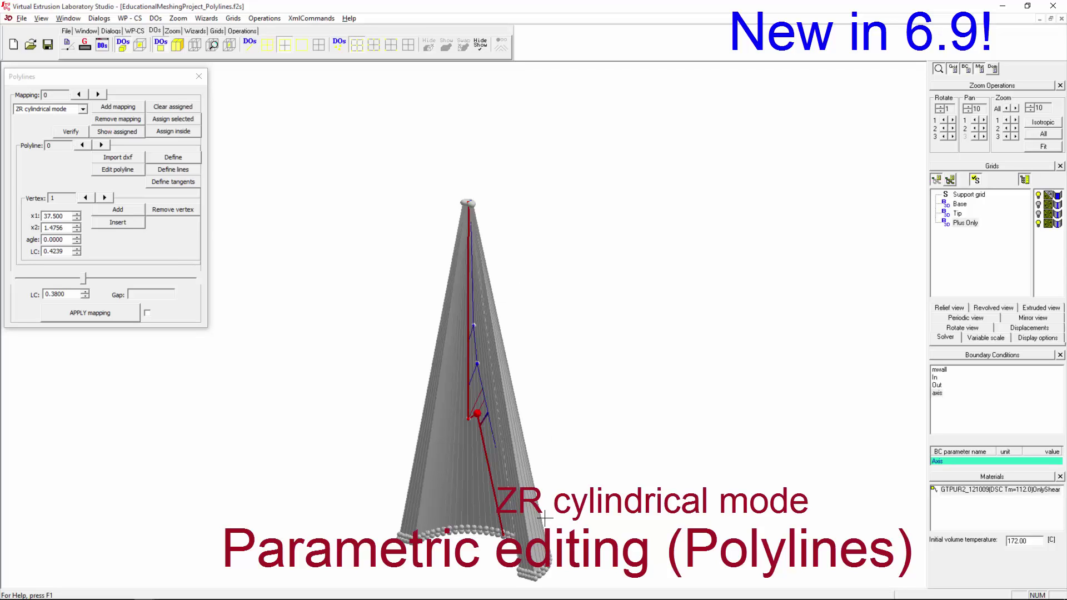
{"action": "left_click", "coordinate": [239, 31]}
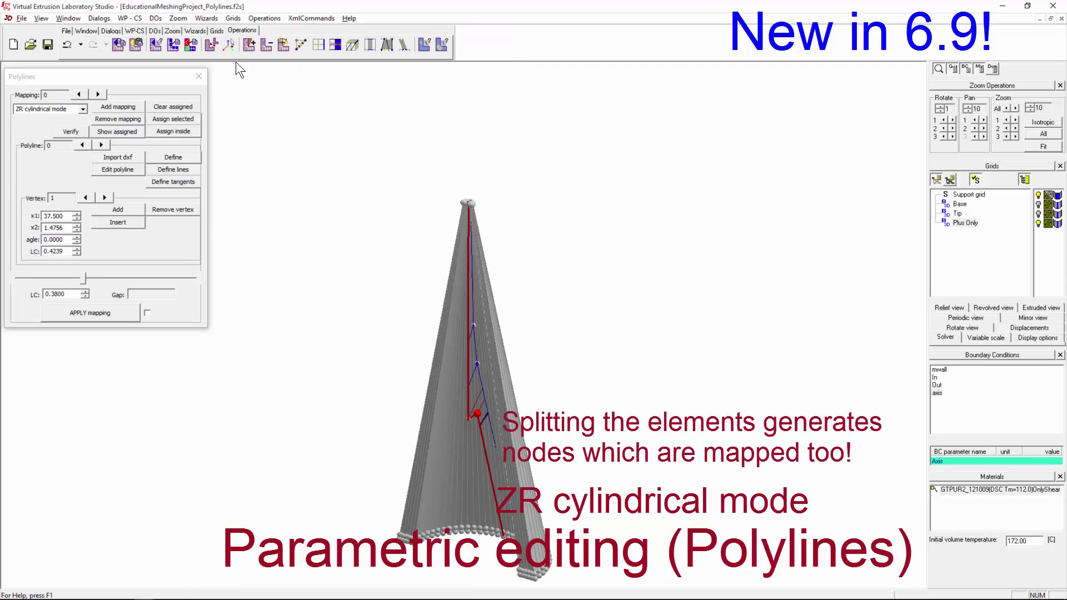
{"action": "left_click", "coordinate": [320, 44]}
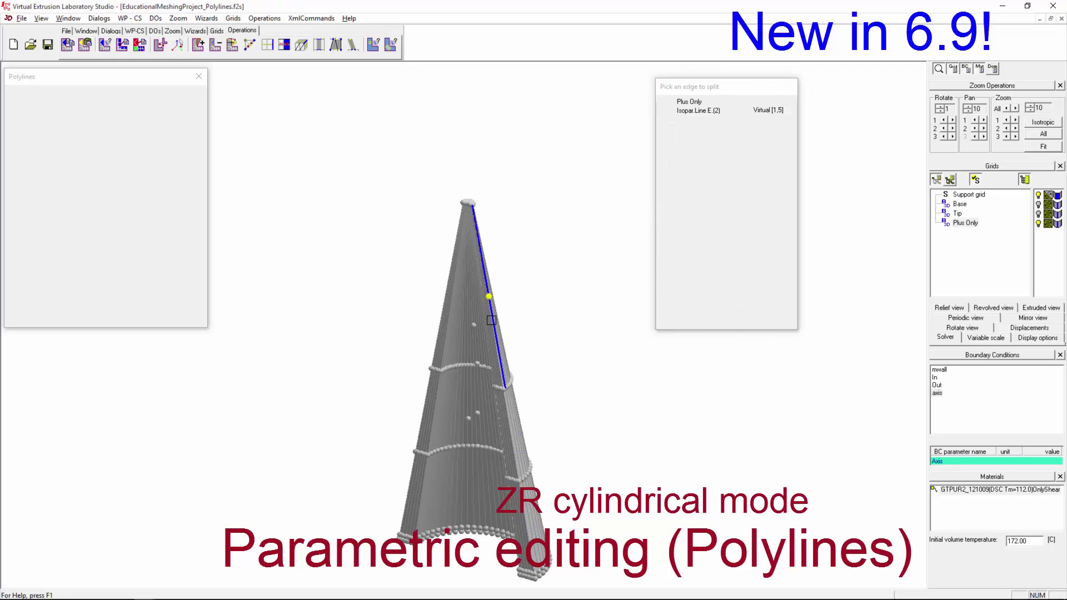
Split edges along the length of the Plus Only grid's cone to refine its mesh, and hide the grid points.
{"action": "left_click", "coordinate": [479, 254]}
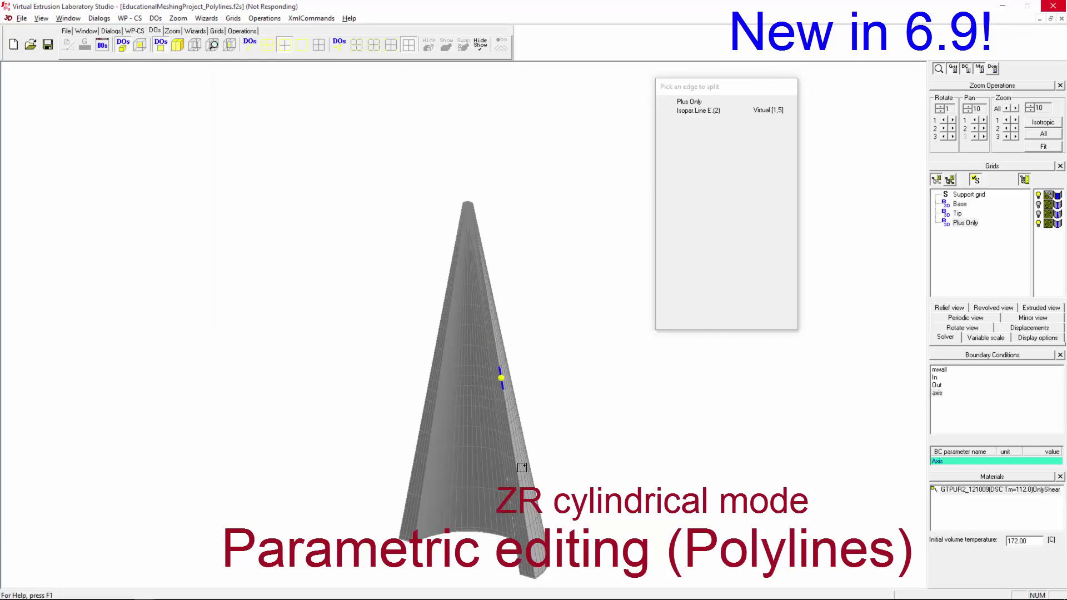
{"action": "left_click", "coordinate": [522, 467]}
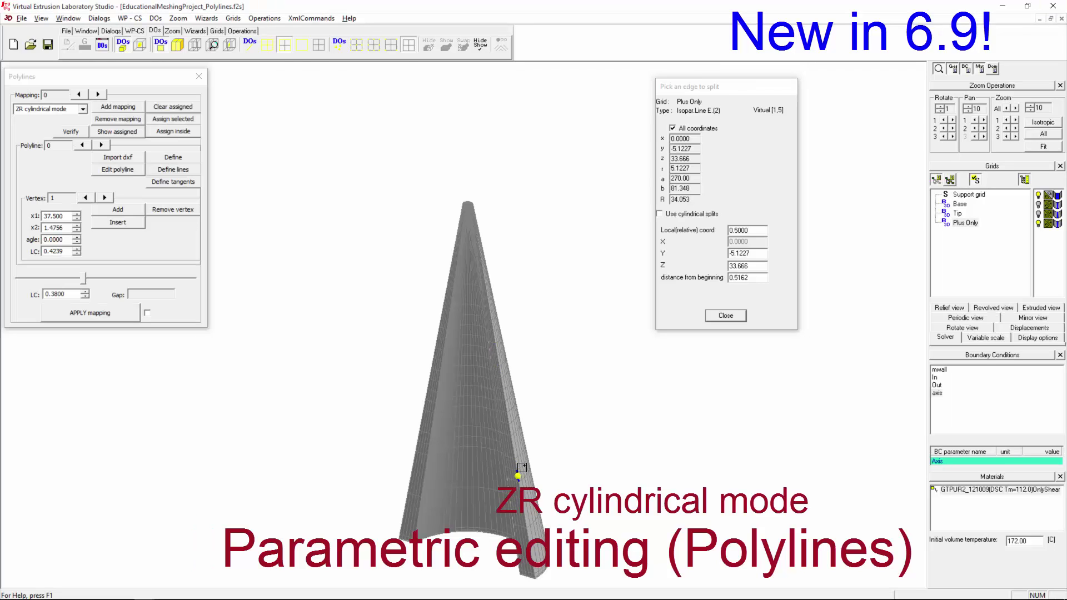
{"action": "left_click", "coordinate": [356, 45]}
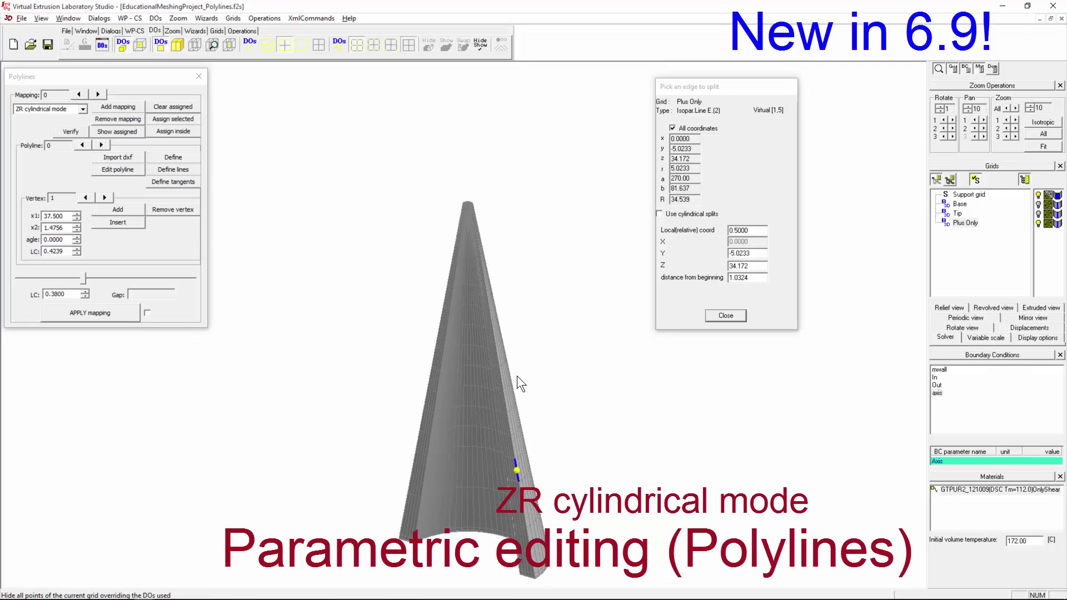
{"action": "left_click", "coordinate": [521, 467]}
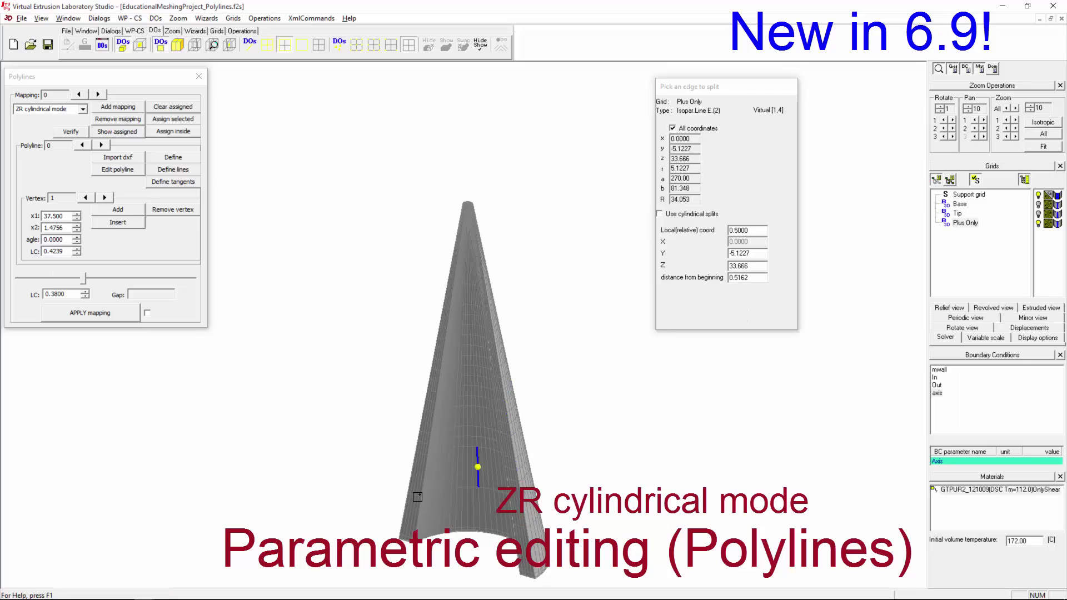
{"action": "scroll", "coordinate": [362, 511], "scroll_direction": "up", "scroll_amount": 4}
{"action": "left_click", "coordinate": [597, 401]}
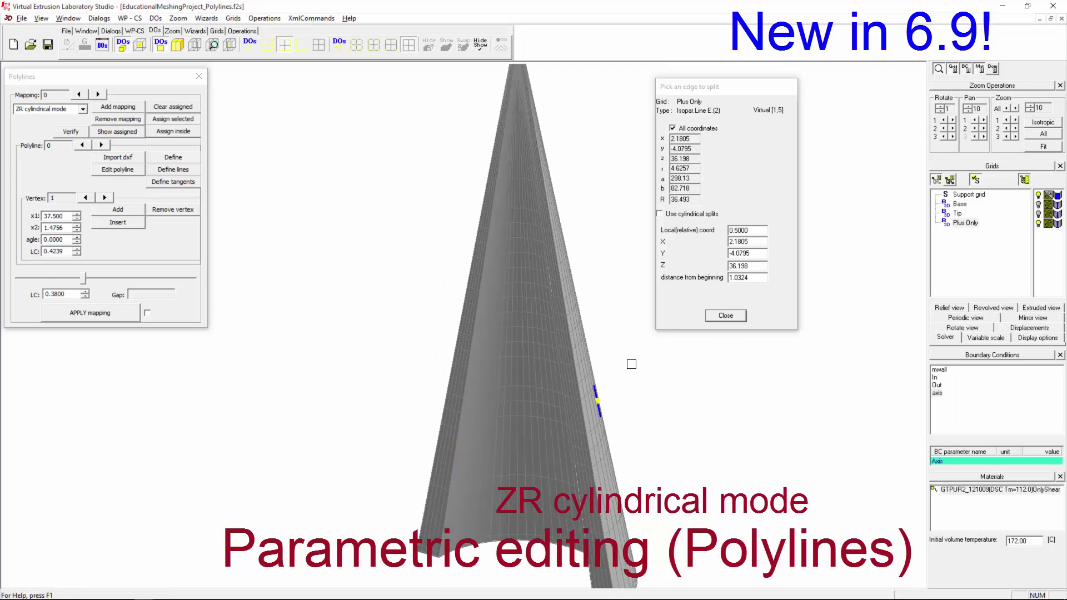
{"action": "key", "text": "Escape"}
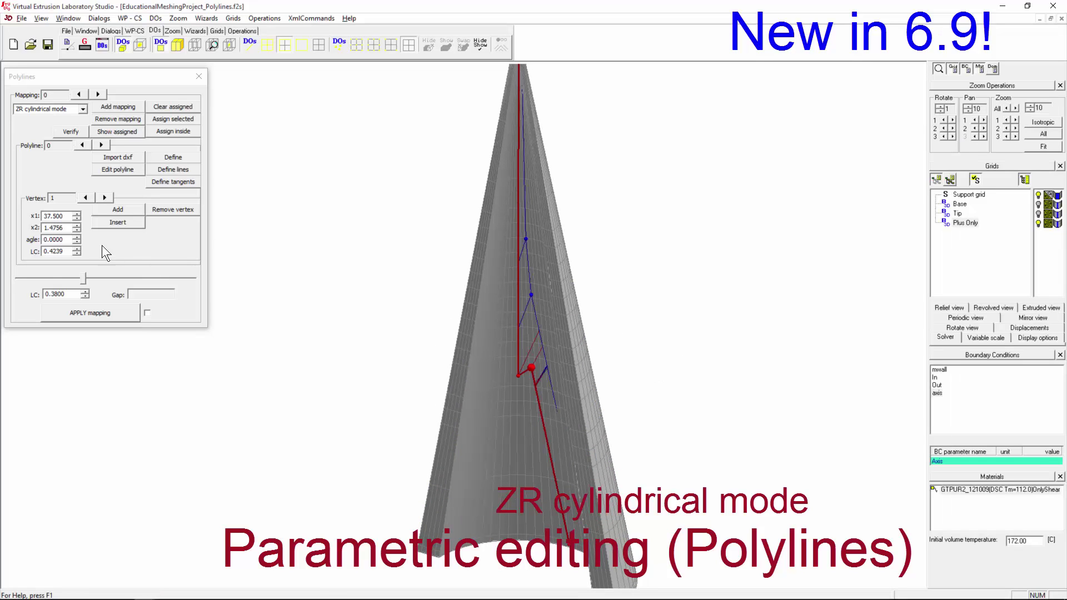
Apply the ZR cylindrical mapping to the refined Plus Only grid and check the reshaped cone from several angles.
{"action": "left_click", "coordinate": [104, 311]}
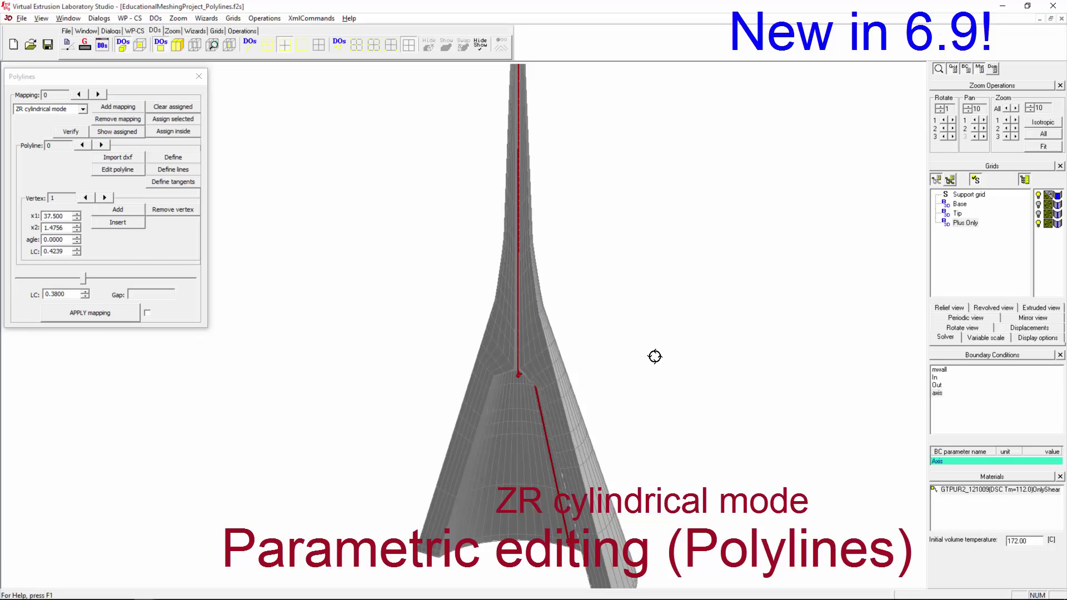
{"action": "mouse_move", "coordinate": [702, 338]}
{"action": "left_mouse_down"}
{"action": "mouse_move", "coordinate": [798, 315]}
{"action": "mouse_move", "coordinate": [836, 285]}
{"action": "mouse_move", "coordinate": [774, 235]}
{"action": "mouse_move", "coordinate": [584, 345]}
{"action": "mouse_move", "coordinate": [538, 355]}
{"action": "mouse_move", "coordinate": [647, 252]}
{"action": "mouse_move", "coordinate": [639, 304]}
{"action": "mouse_move", "coordinate": [539, 322]}
{"action": "mouse_move", "coordinate": [453, 376]}
{"action": "mouse_move", "coordinate": [319, 200]}
{"action": "left_mouse_up"}
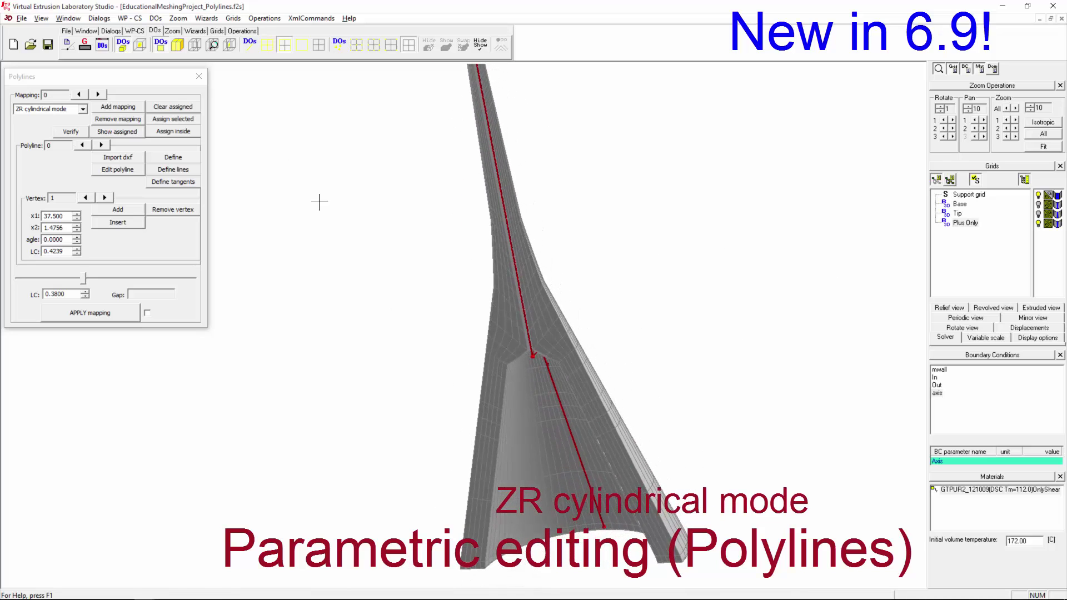
{"action": "left_click_drag", "start_coordinate": [662, 345], "coordinate": [465, 246]}
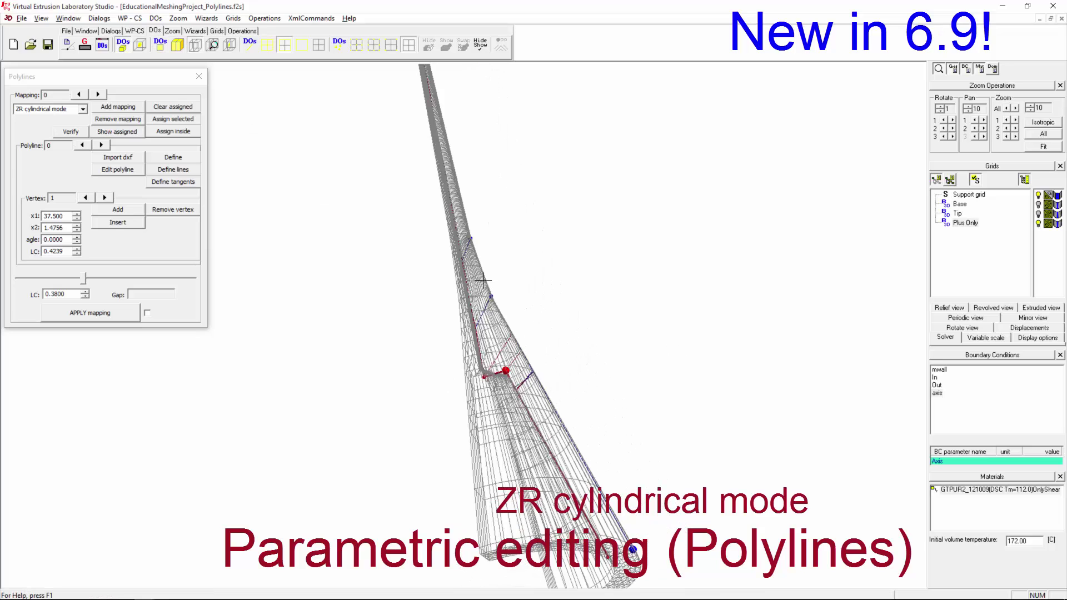
{"action": "left_click_drag", "start_coordinate": [495, 291], "coordinate": [540, 396]}
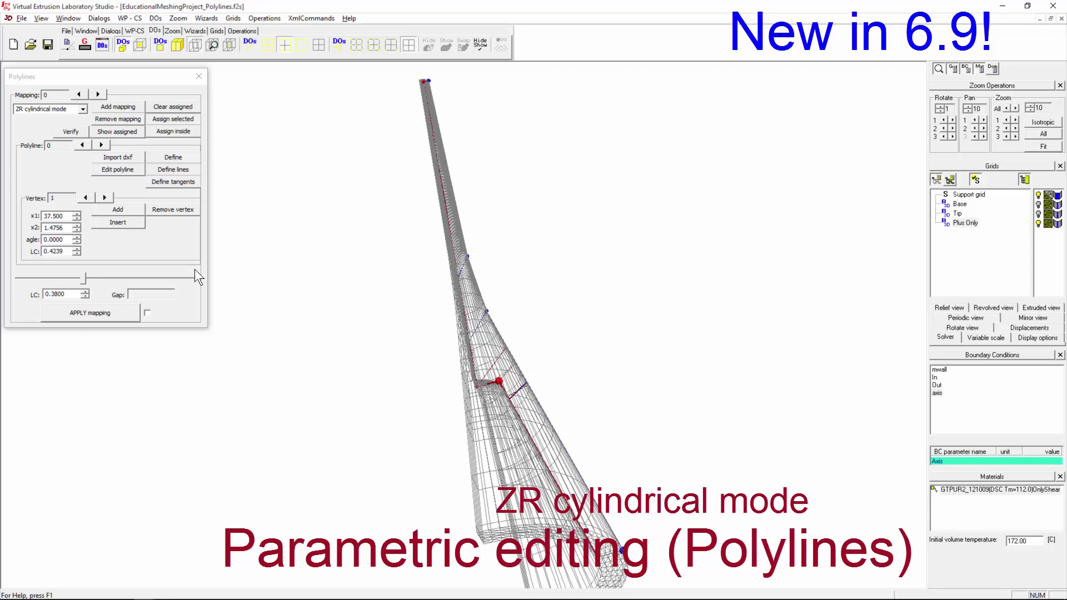
Set the angle of vertex 1 on polyline 1 to 16 and apply the mapping.
{"action": "left_click", "coordinate": [105, 145]}
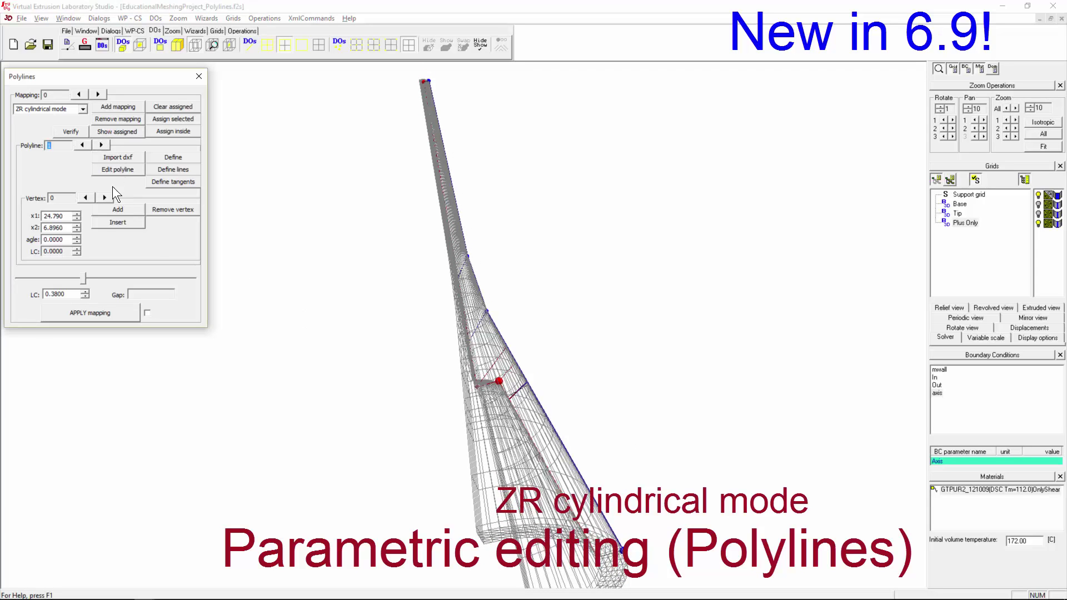
{"action": "left_click", "coordinate": [49, 146]}
{"action": "left_click", "coordinate": [105, 205]}
{"action": "left_click_drag", "start_coordinate": [554, 367], "coordinate": [478, 370]}
{"action": "left_click", "coordinate": [67, 241]}
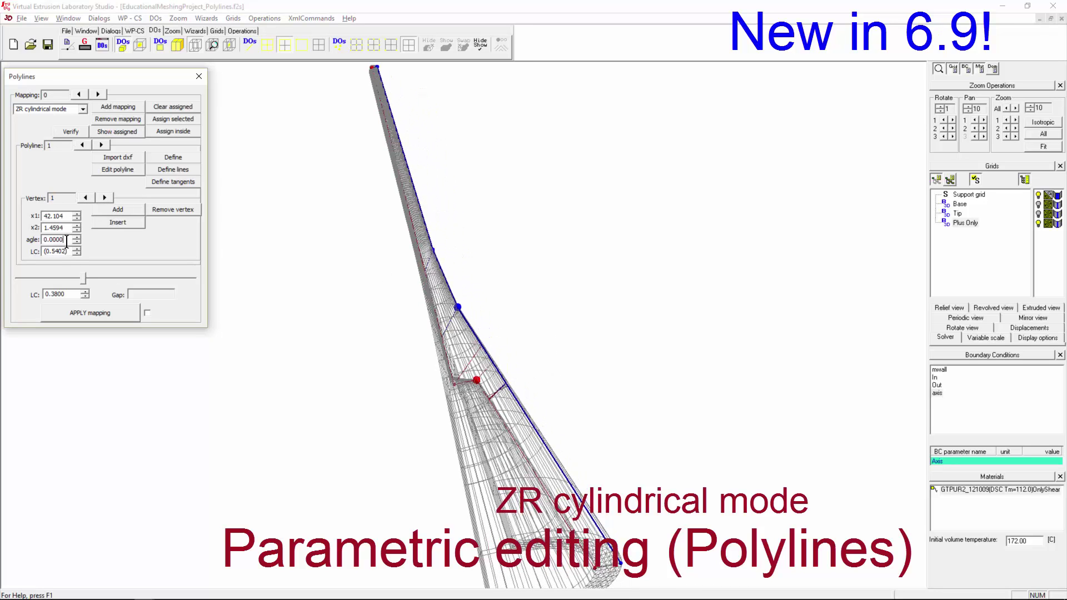
{"action": "key", "text": "Down"}
{"action": "key", "text": "Down"}
{"action": "key", "text": "Down"}
{"action": "key", "text": "Down"}
{"action": "key", "text": "Down"}
{"action": "key", "text": "Down"}
{"action": "key", "text": "Up"}
{"action": "key", "text": "Up"}
{"action": "key", "text": "Up"}
{"action": "key", "text": "Up"}
{"action": "key", "text": "Up"}
{"action": "key", "text": "Up"}
{"action": "key", "text": "Up"}
{"action": "key", "text": "Up"}
{"action": "key", "text": "Up"}
{"action": "key", "text": "Up"}
{"action": "left_click_drag", "start_coordinate": [355, 311], "coordinate": [382, 250]}
{"action": "left_click", "coordinate": [62, 242]}
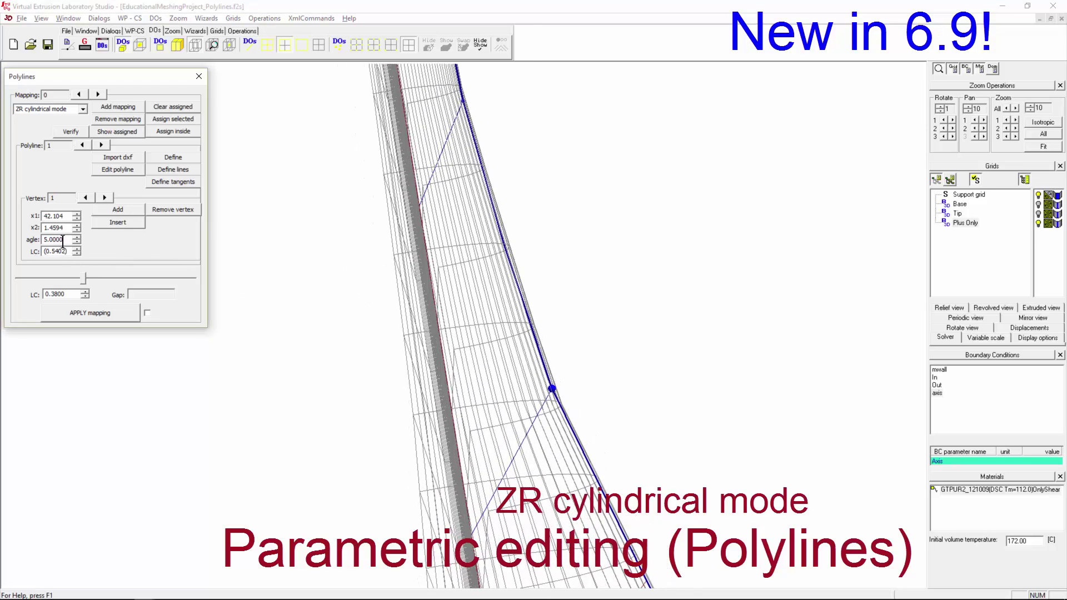
{"action": "key", "text": "Up"}
{"action": "key", "text": "Up"}
{"action": "key", "text": "Up"}
{"action": "key", "text": "Up"}
{"action": "key", "text": "Up"}
{"action": "key", "text": "Up"}
{"action": "key", "text": "Up"}
{"action": "key", "text": "Up"}
{"action": "key", "text": "Up"}
{"action": "key", "text": "Up"}
{"action": "key", "text": "Up"}
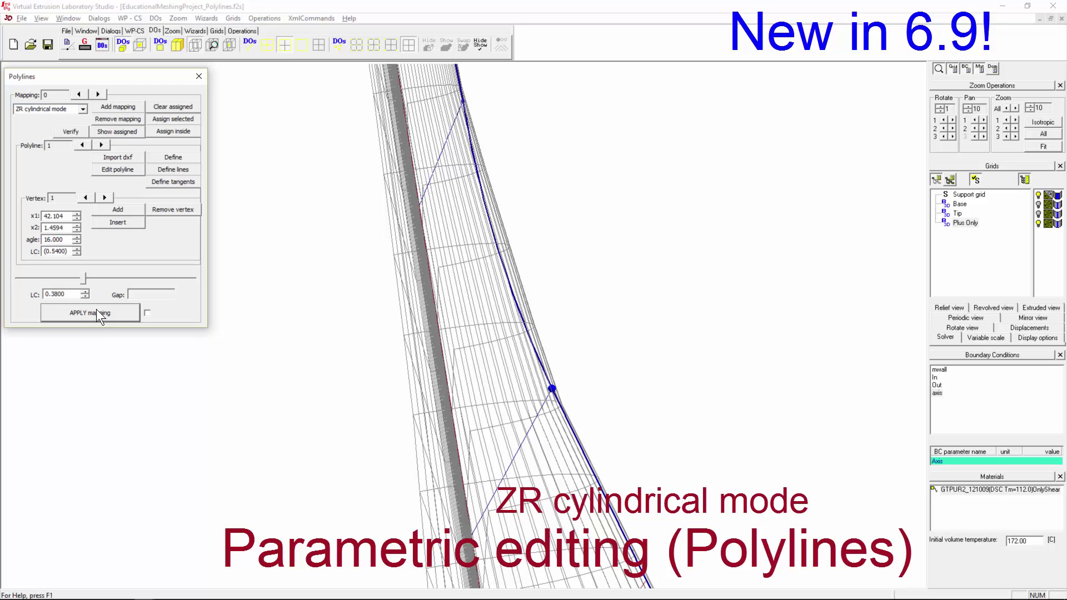
{"action": "left_click", "coordinate": [99, 314]}
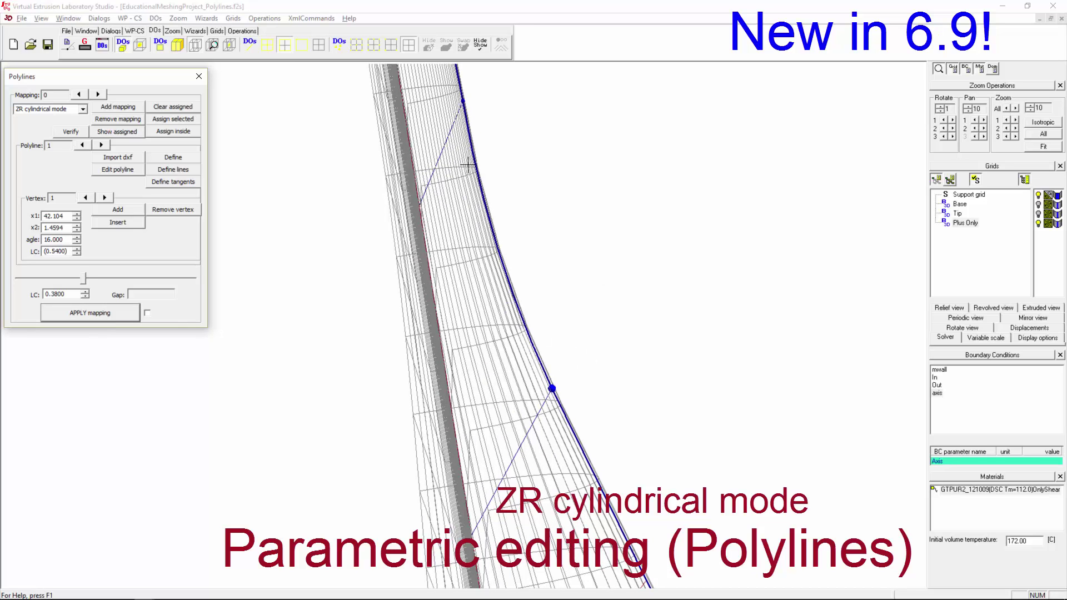
Examine the curved transition of the cone and reapply the mapping to the Plus Only grid.
{"action": "mouse_move", "coordinate": [526, 289]}
{"action": "left_mouse_down"}
{"action": "mouse_move", "coordinate": [686, 328]}
{"action": "mouse_move", "coordinate": [764, 325]}
{"action": "mouse_move", "coordinate": [520, 329]}
{"action": "mouse_move", "coordinate": [621, 245]}
{"action": "mouse_move", "coordinate": [448, 345]}
{"action": "mouse_move", "coordinate": [415, 272]}
{"action": "mouse_move", "coordinate": [269, 250]}
{"action": "mouse_move", "coordinate": [616, 447]}
{"action": "left_mouse_up"}
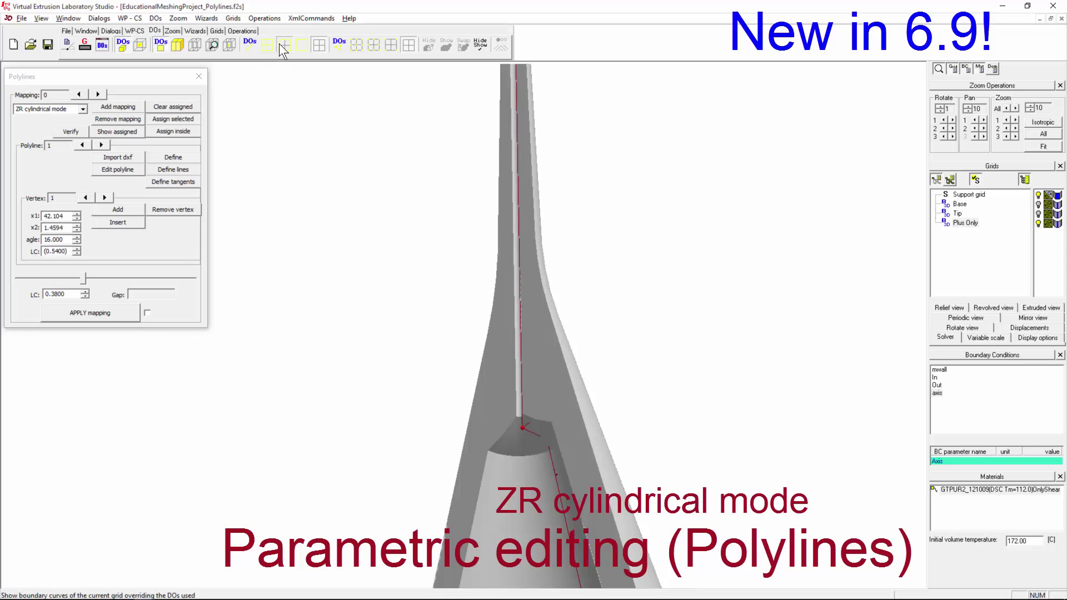
{"action": "left_click_drag", "start_coordinate": [514, 304], "coordinate": [707, 345]}
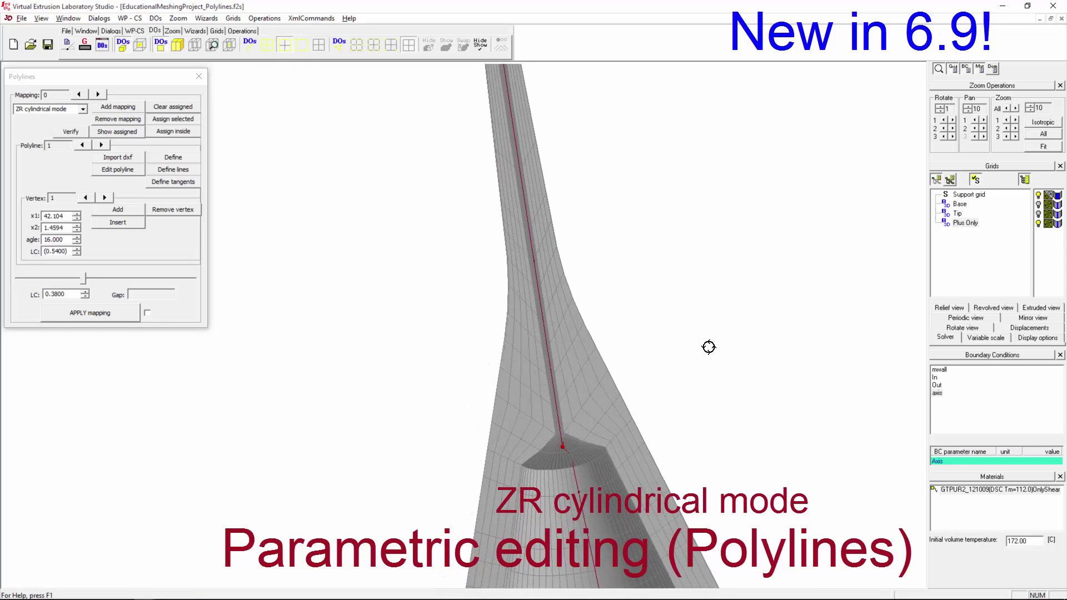
{"action": "left_click", "coordinate": [116, 312]}
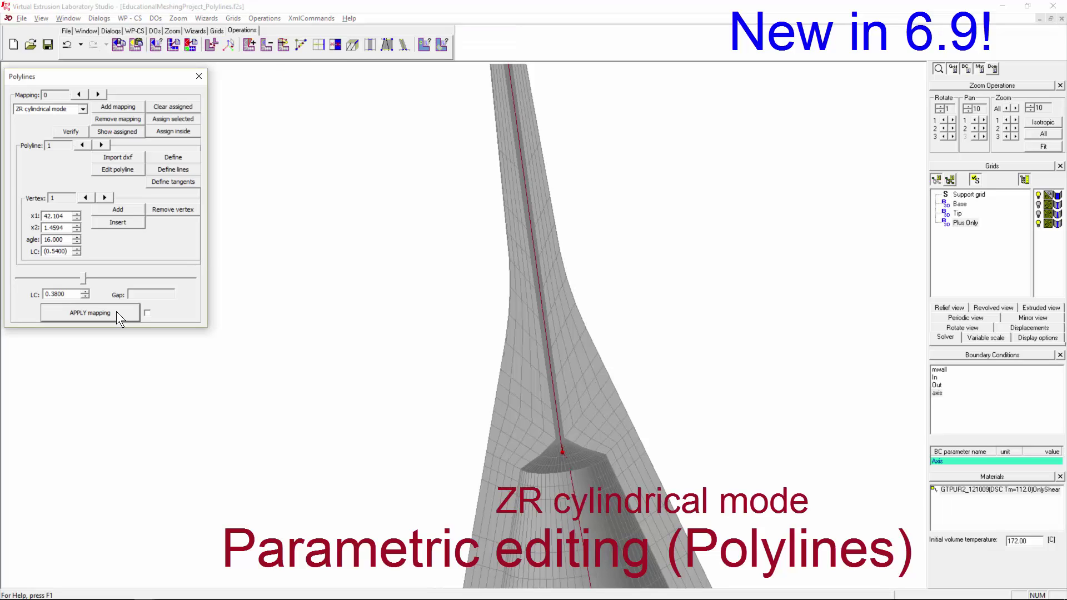
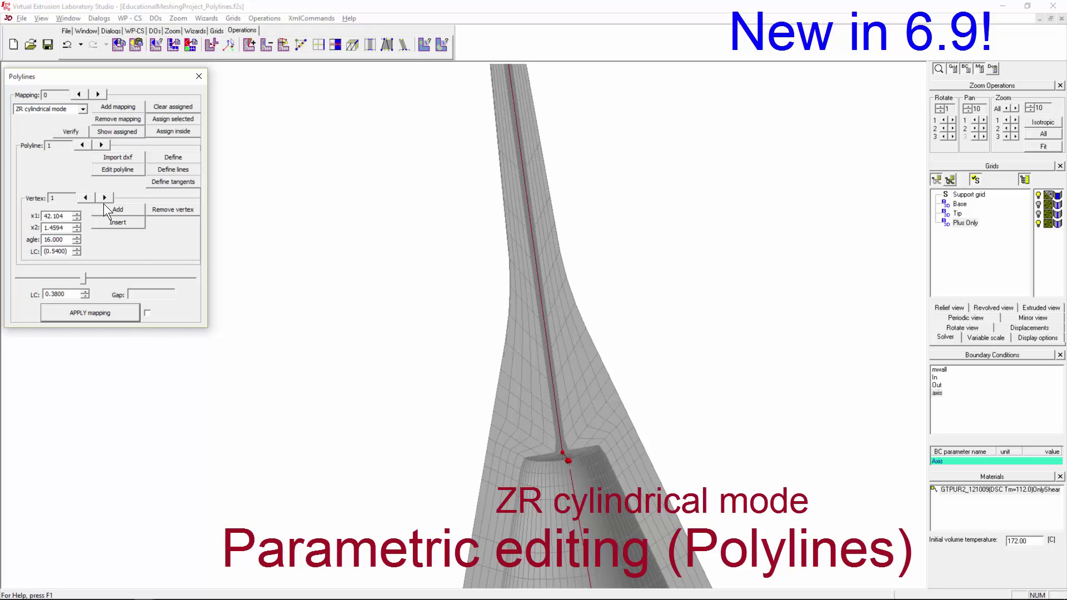
Insert a new vertex on polyline 0 at an LC position of 0.73.
{"action": "left_click", "coordinate": [82, 145]}
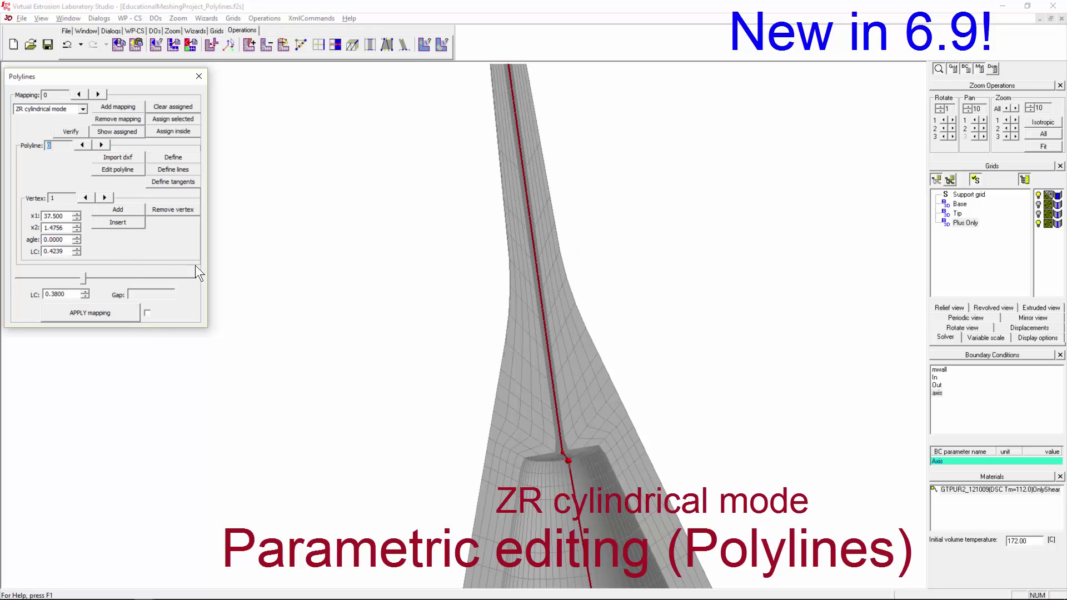
{"action": "left_click", "coordinate": [106, 209]}
{"action": "left_click_drag", "start_coordinate": [88, 277], "coordinate": [135, 272]}
{"action": "left_click", "coordinate": [123, 223]}
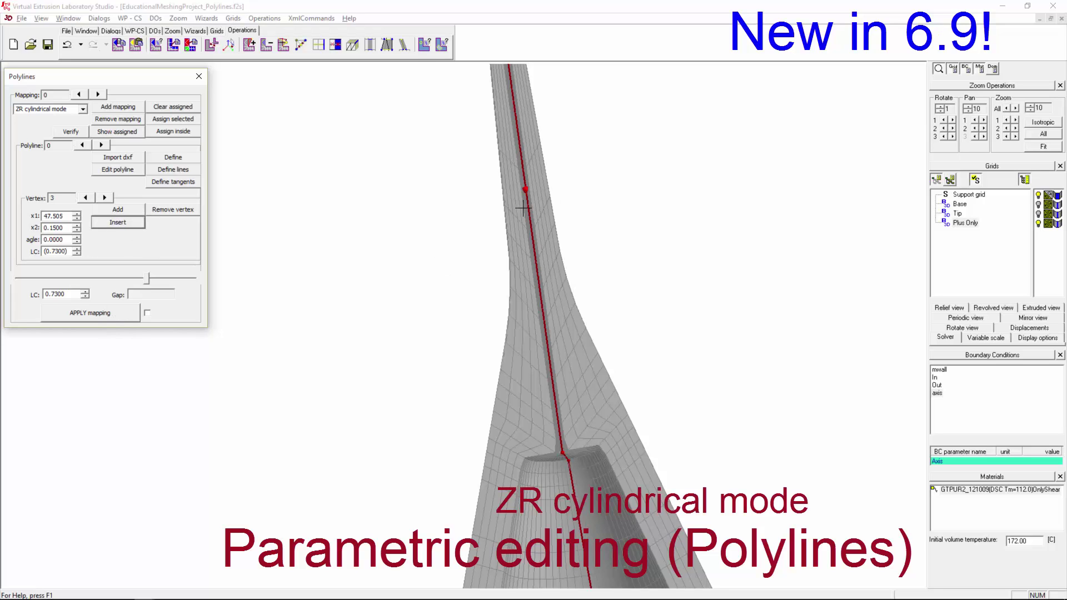
Set the LC of vertex 3 on polyline 0 to 0.69 and apply the mapping.
{"action": "left_click", "coordinate": [64, 249]}
{"action": "scroll", "coordinate": [63, 248], "scroll_direction": "down", "scroll_amount": 2}
{"action": "left_click_drag", "start_coordinate": [626, 274], "coordinate": [266, 328]}
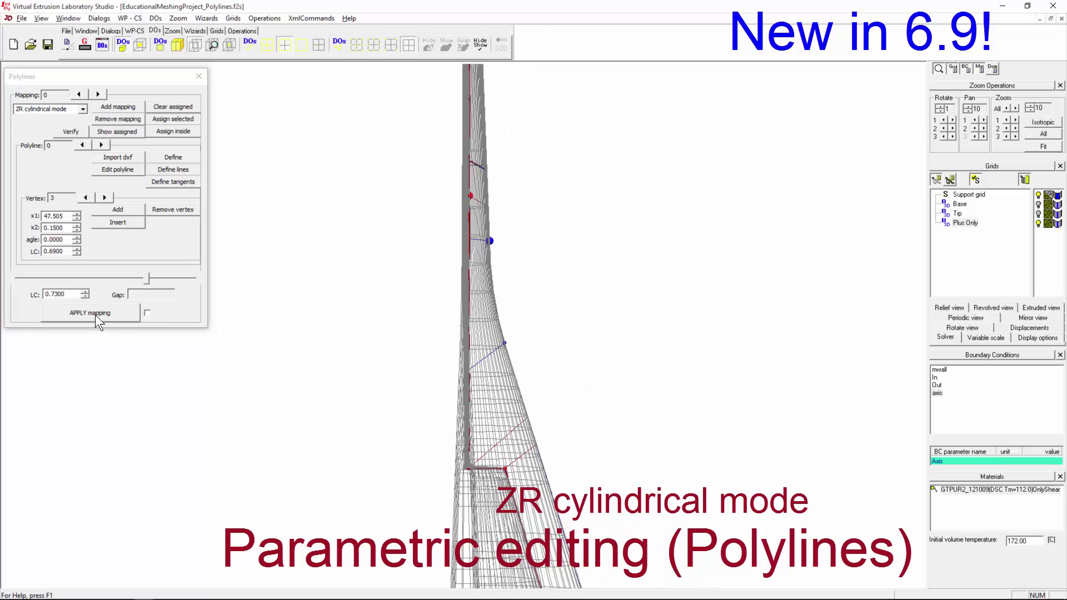
{"action": "left_click", "coordinate": [95, 315]}
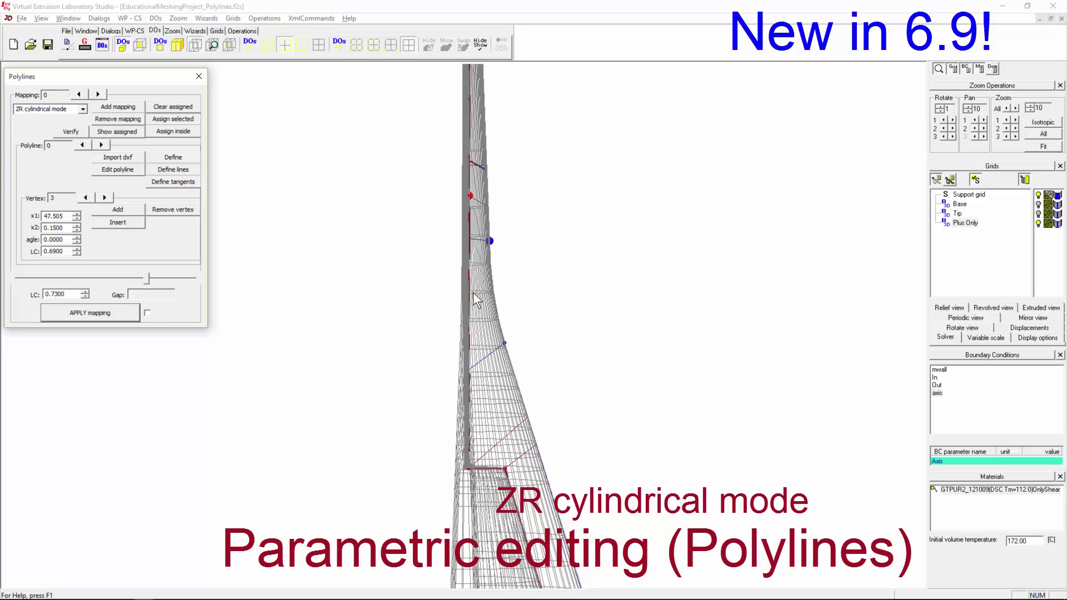
Inspect the remapped cone along its length, close the Polylines dialog, and examine the cone together with the Base grid.
{"action": "left_click_drag", "start_coordinate": [465, 306], "coordinate": [553, 305]}
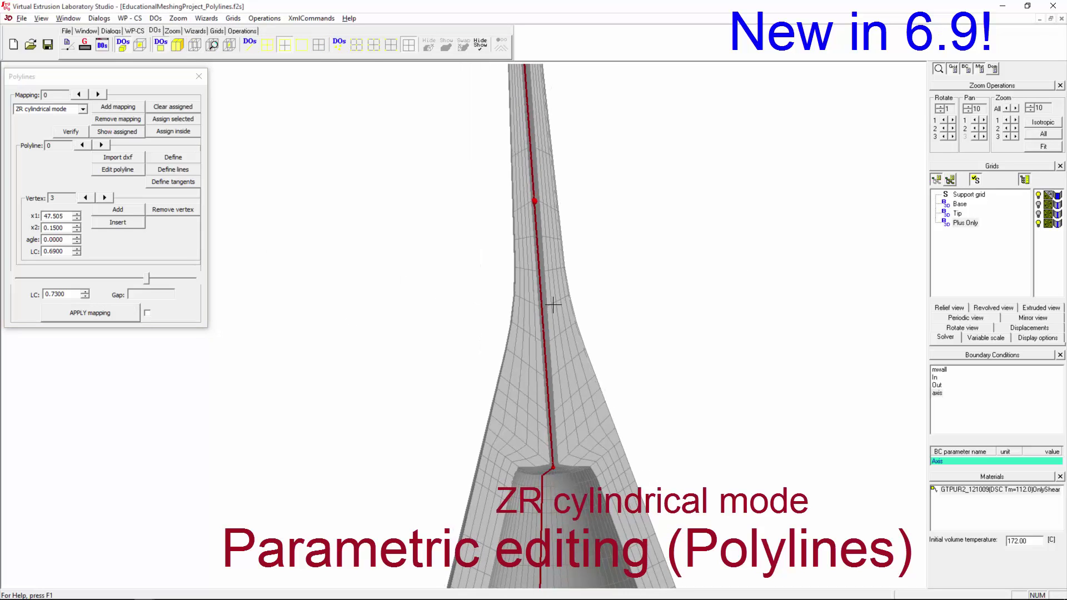
{"action": "mouse_move", "coordinate": [510, 354]}
{"action": "left_mouse_down"}
{"action": "mouse_move", "coordinate": [498, 385]}
{"action": "mouse_move", "coordinate": [489, 126]}
{"action": "mouse_move", "coordinate": [505, 162]}
{"action": "mouse_move", "coordinate": [529, 148]}
{"action": "left_mouse_up"}
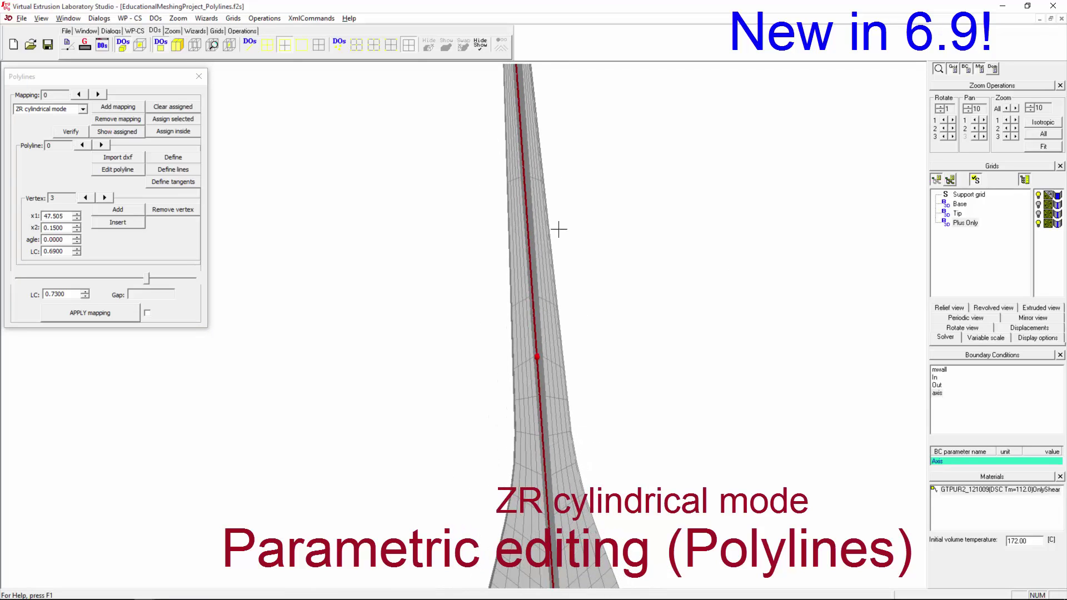
{"action": "scroll", "coordinate": [443, 293], "scroll_direction": "down", "scroll_amount": 5}
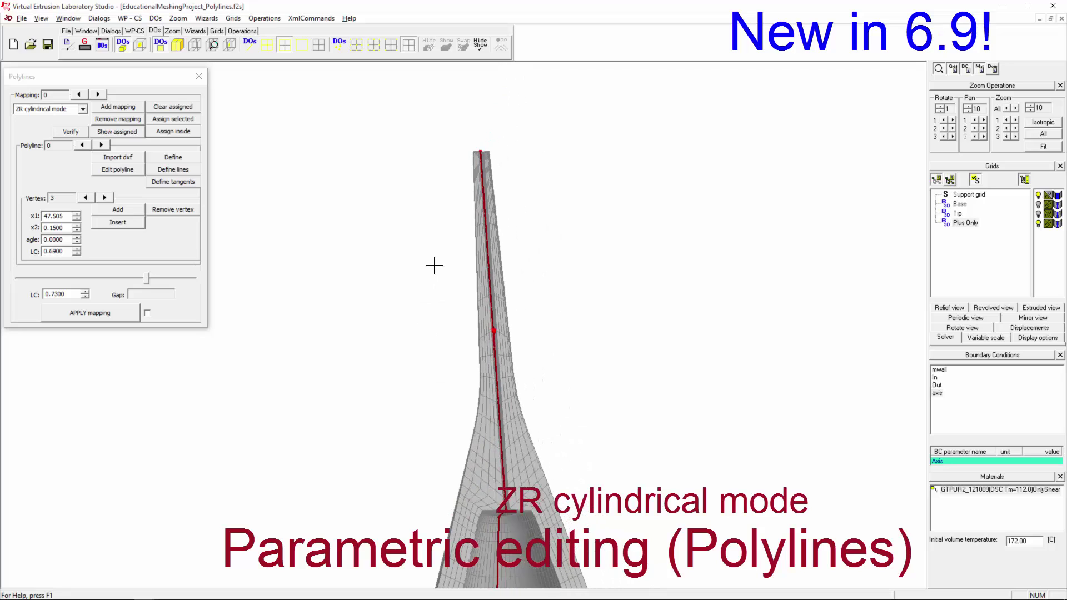
{"action": "scroll", "coordinate": [477, 263], "scroll_direction": "down", "scroll_amount": 2}
{"action": "middle_click_drag", "start_coordinate": [538, 256], "coordinate": [452, 282]}
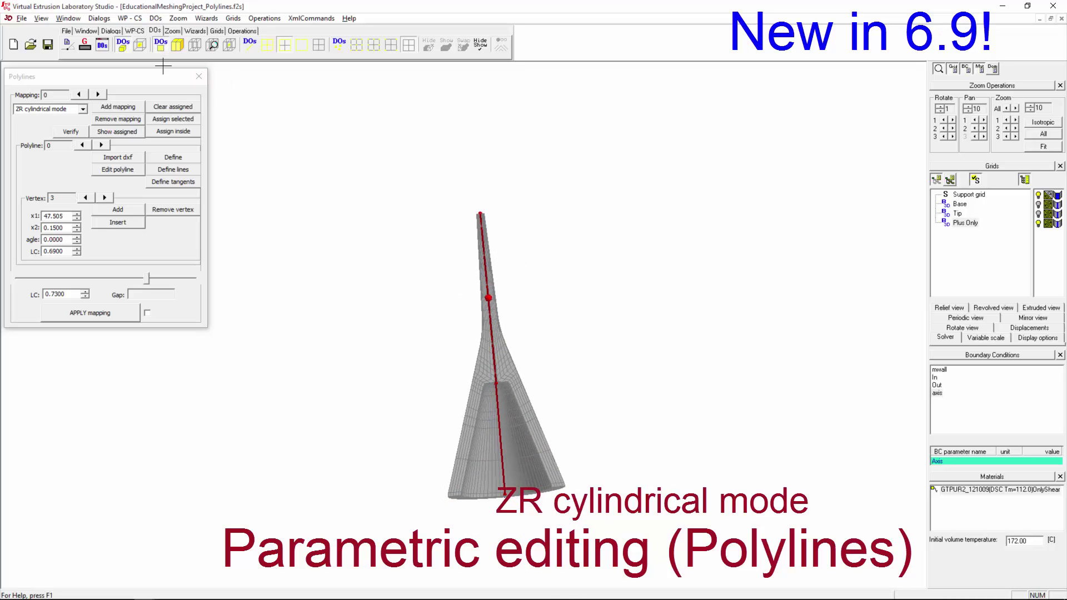
{"action": "left_click", "coordinate": [199, 76]}
{"action": "scroll", "coordinate": [493, 423], "scroll_direction": "up", "scroll_amount": 3}
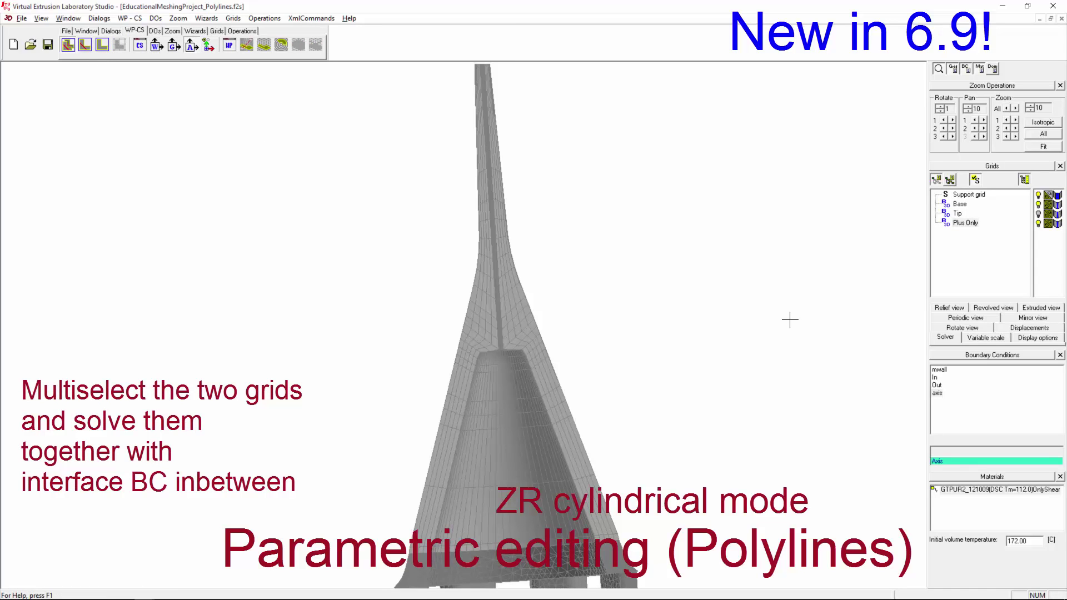
{"action": "scroll", "coordinate": [592, 317], "scroll_direction": "down", "scroll_amount": 4}
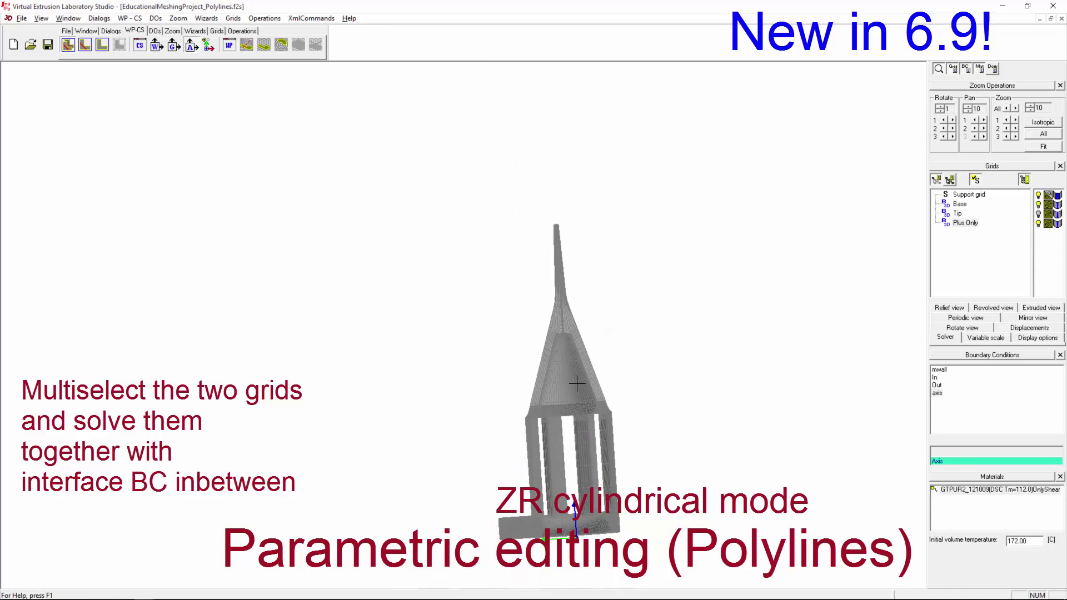
{"action": "middle_click_drag", "start_coordinate": [630, 398], "coordinate": [616, 435]}
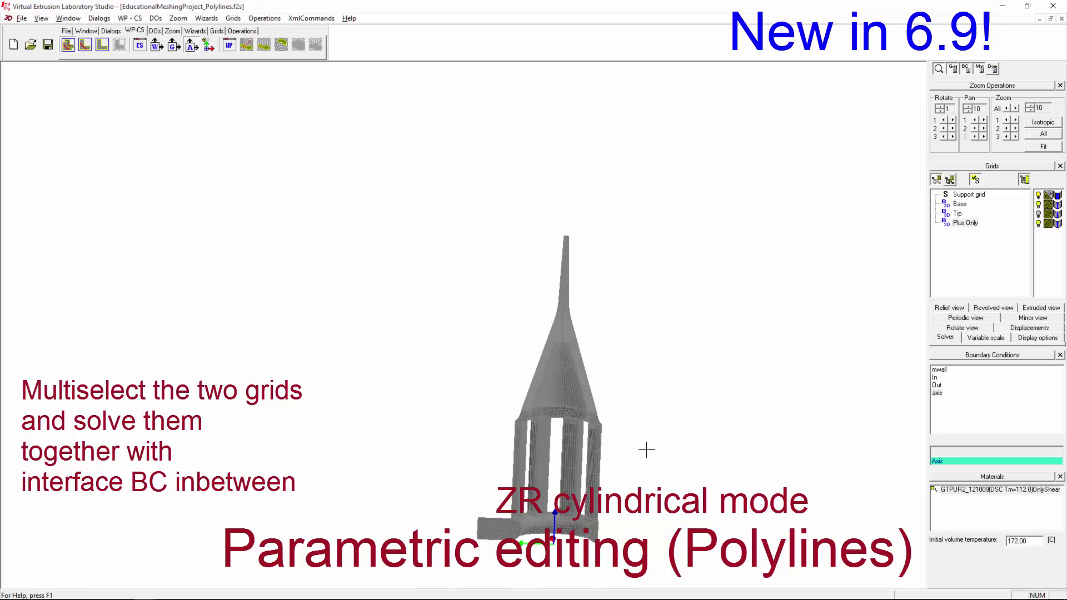
{"action": "scroll", "coordinate": [605, 453], "scroll_direction": "up", "scroll_amount": 3}
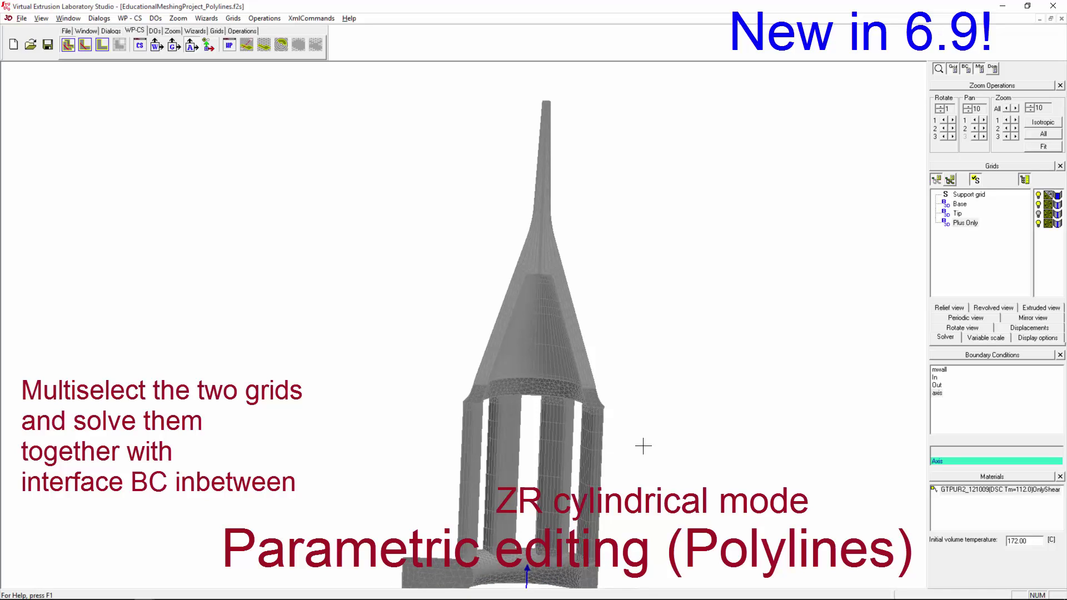
Make the Base grid active and switch back to the Plus Only grid.
{"action": "left_click", "coordinate": [1027, 225]}
{"action": "right_click", "coordinate": [977, 220]}
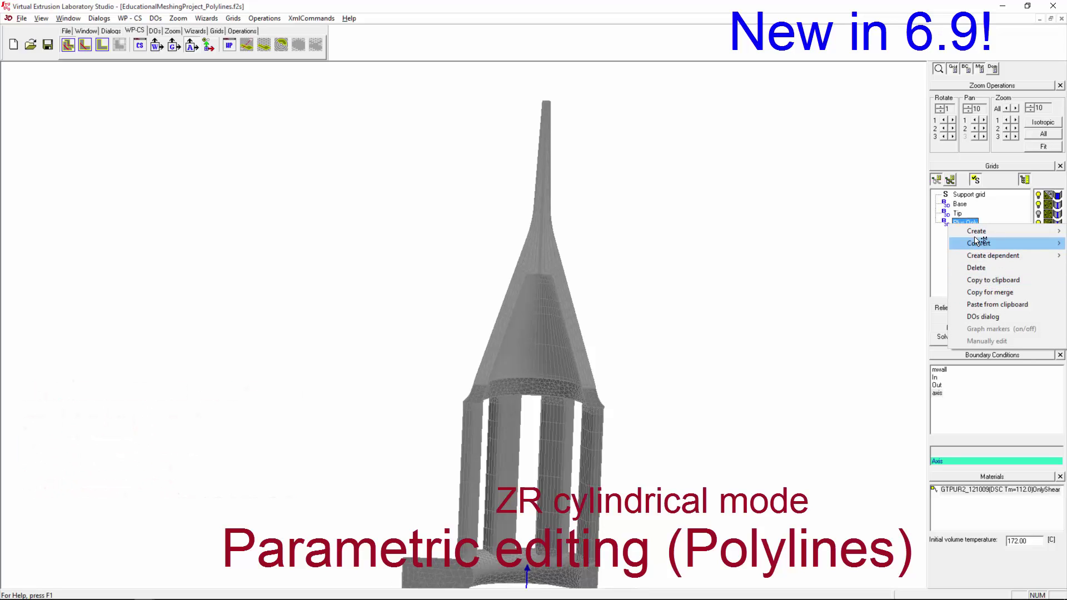
{"action": "left_click", "coordinate": [960, 205]}
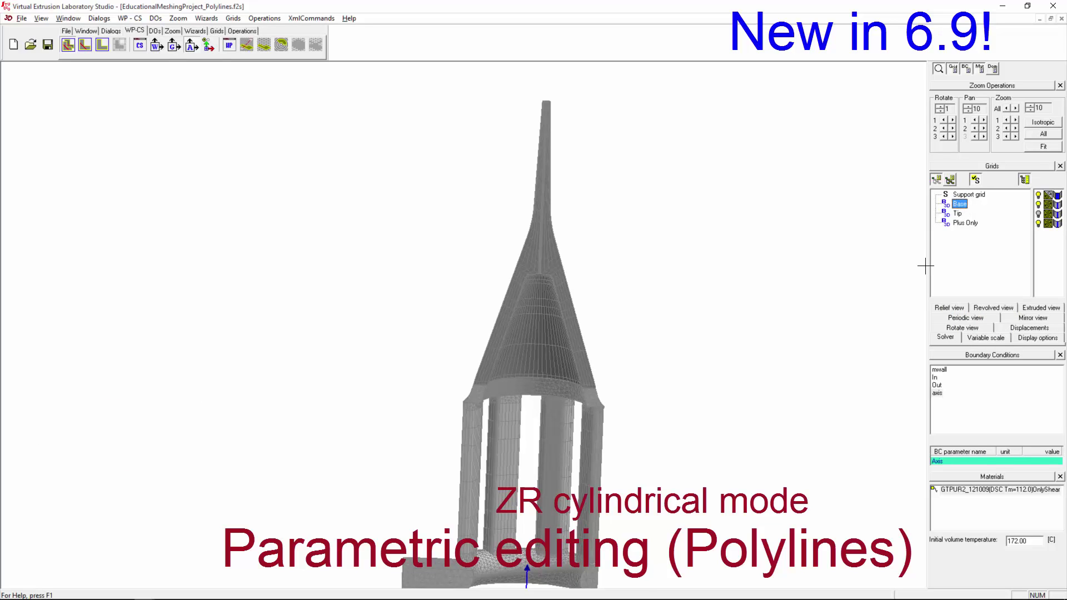
{"action": "left_click", "coordinate": [965, 223]}
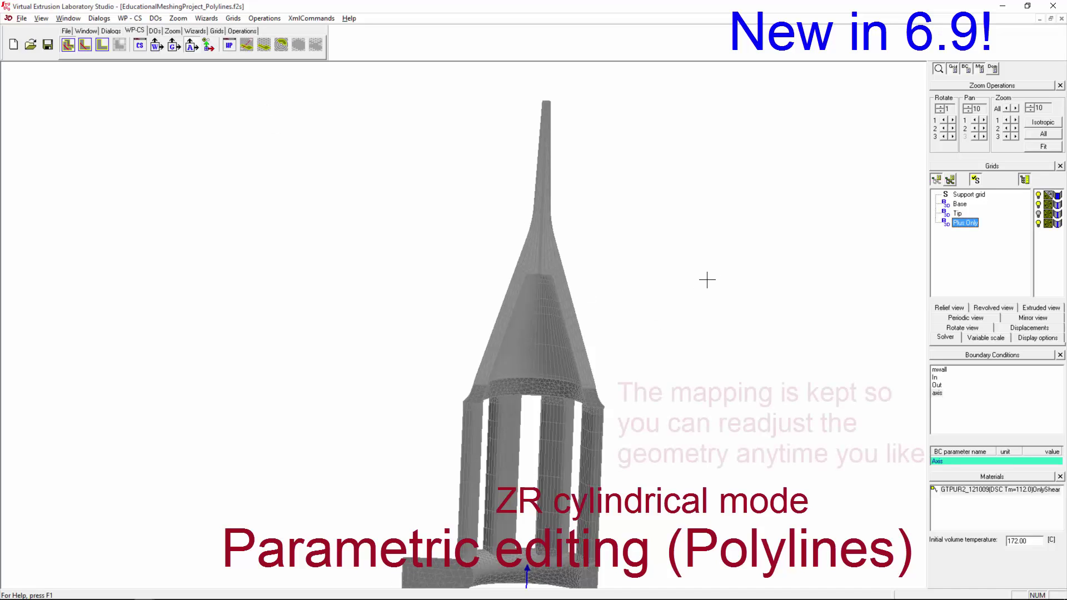
{"action": "left_click", "coordinate": [216, 31]}
{"action": "left_click", "coordinate": [111, 31]}
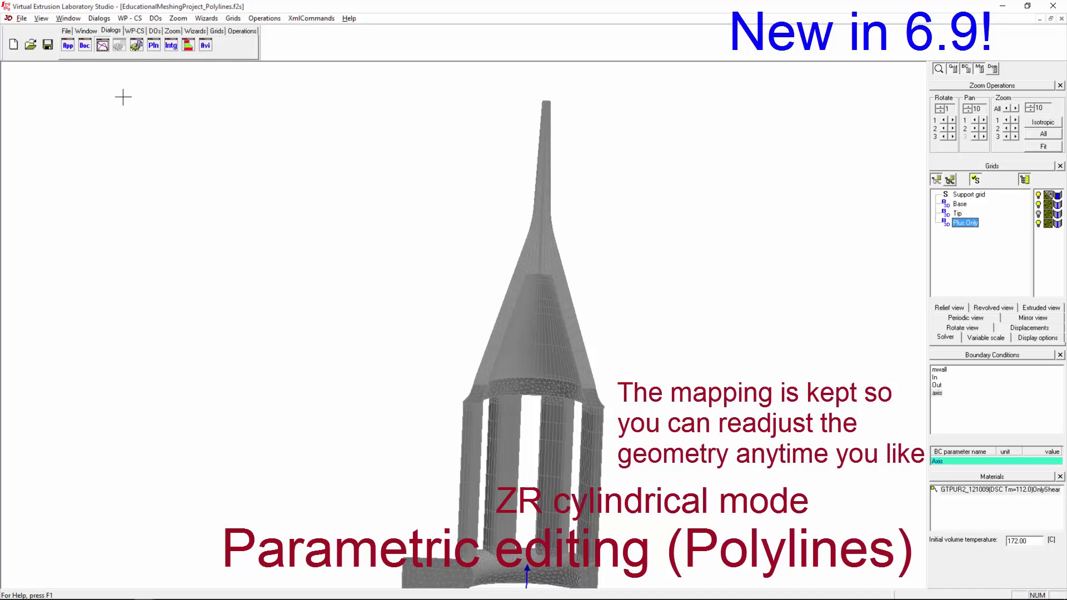
Reopen the Polylines dialog for the Plus Only grid and set x2 of vertex 2 on polyline 1 to 1.2.
{"action": "left_click", "coordinate": [155, 47]}
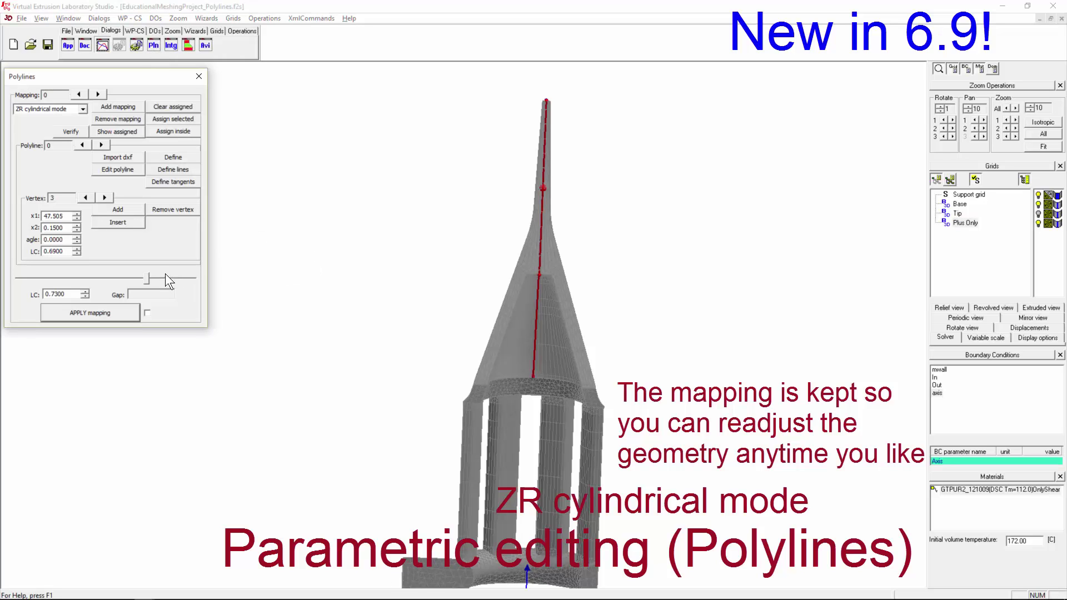
{"action": "left_click_drag", "start_coordinate": [578, 335], "coordinate": [202, 341]}
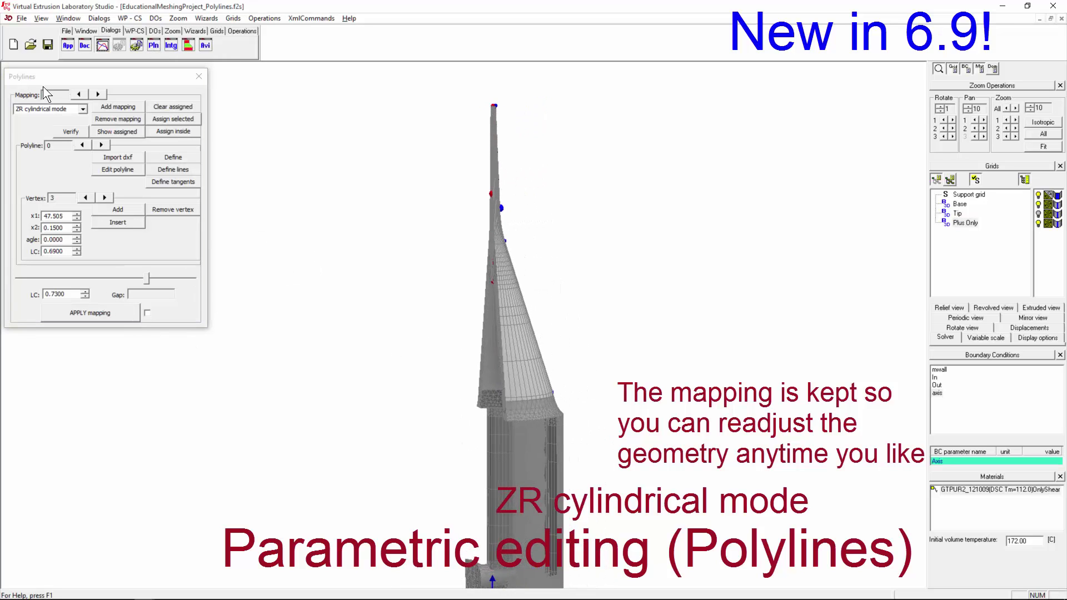
{"action": "left_click_drag", "start_coordinate": [558, 299], "coordinate": [339, 301]}
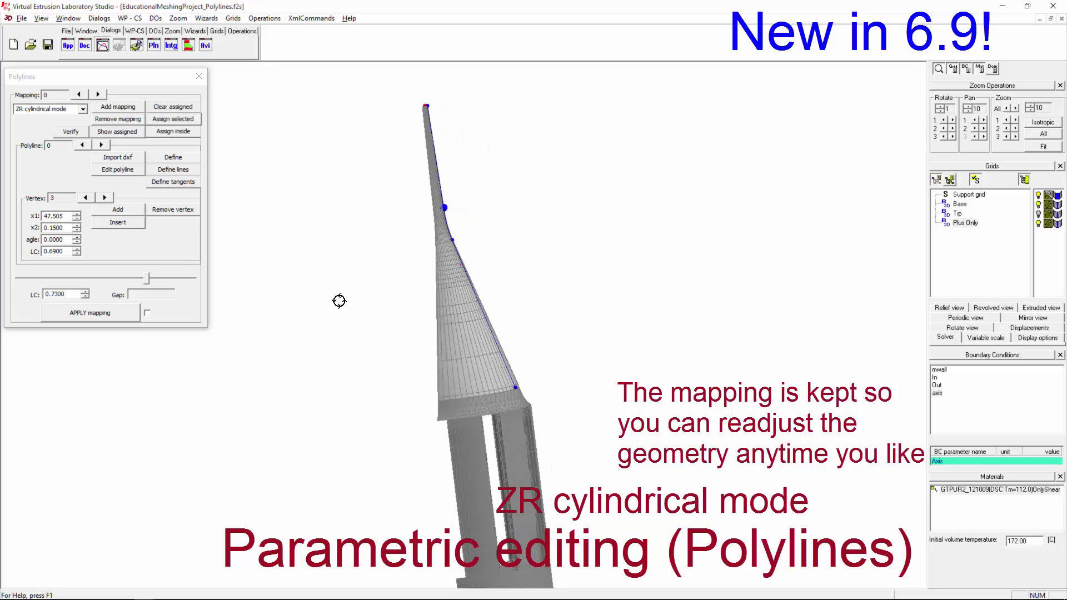
{"action": "scroll", "coordinate": [441, 246], "scroll_direction": "up", "scroll_amount": 5}
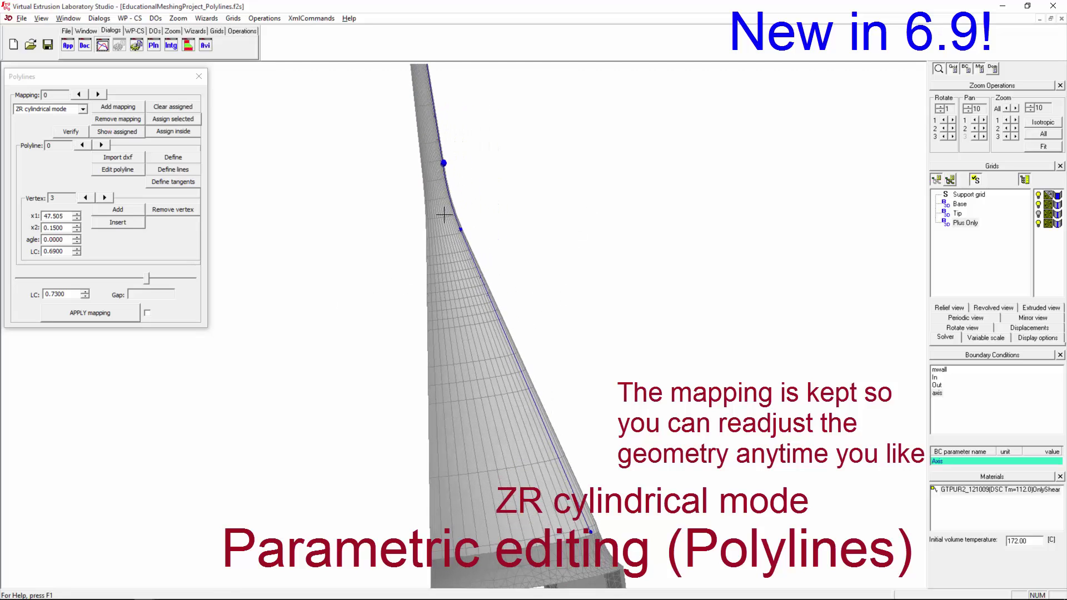
{"action": "left_click_drag", "start_coordinate": [445, 215], "coordinate": [243, 253]}
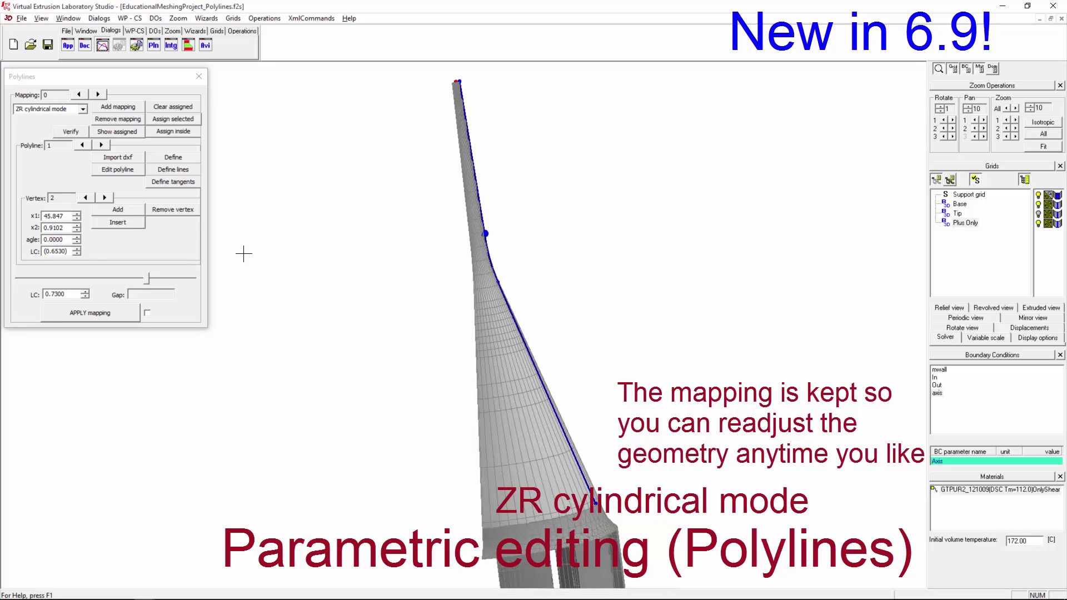
{"action": "left_click", "coordinate": [68, 229]}
{"action": "left_click_drag", "start_coordinate": [67, 228], "coordinate": [48, 228]}
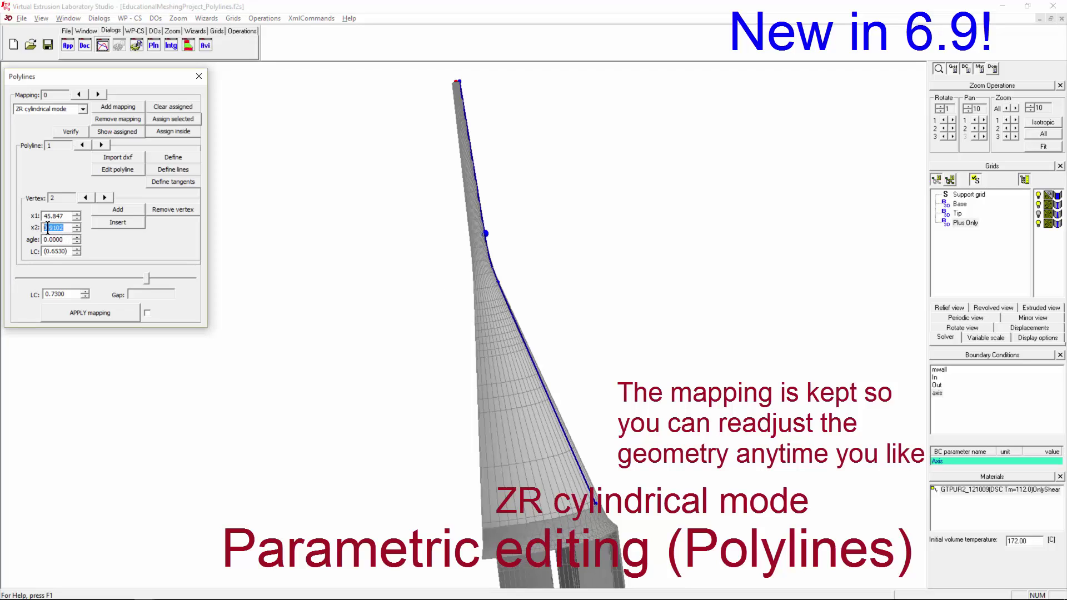
{"action": "type", "text": "1.2000"}
{"action": "key", "text": "Return"}
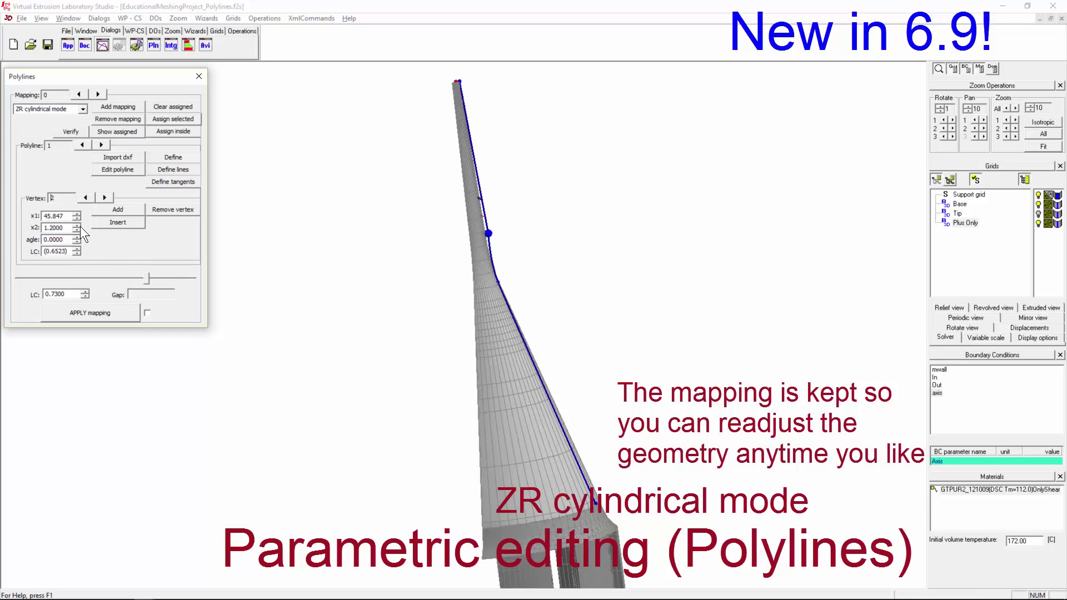
Set x2 of vertex 3 on polyline 1 to 0.6 and apply the mapping.
{"action": "left_click", "coordinate": [105, 198]}
{"action": "left_click_drag", "start_coordinate": [65, 228], "coordinate": [51, 228]}
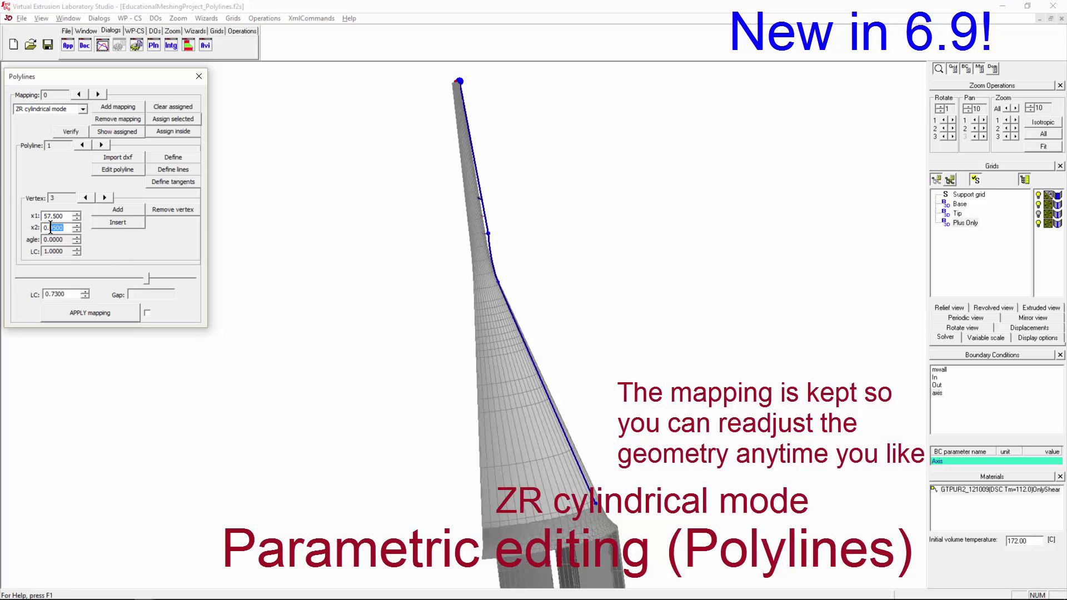
{"action": "type", "text": "000"}
{"action": "key", "text": "Return"}
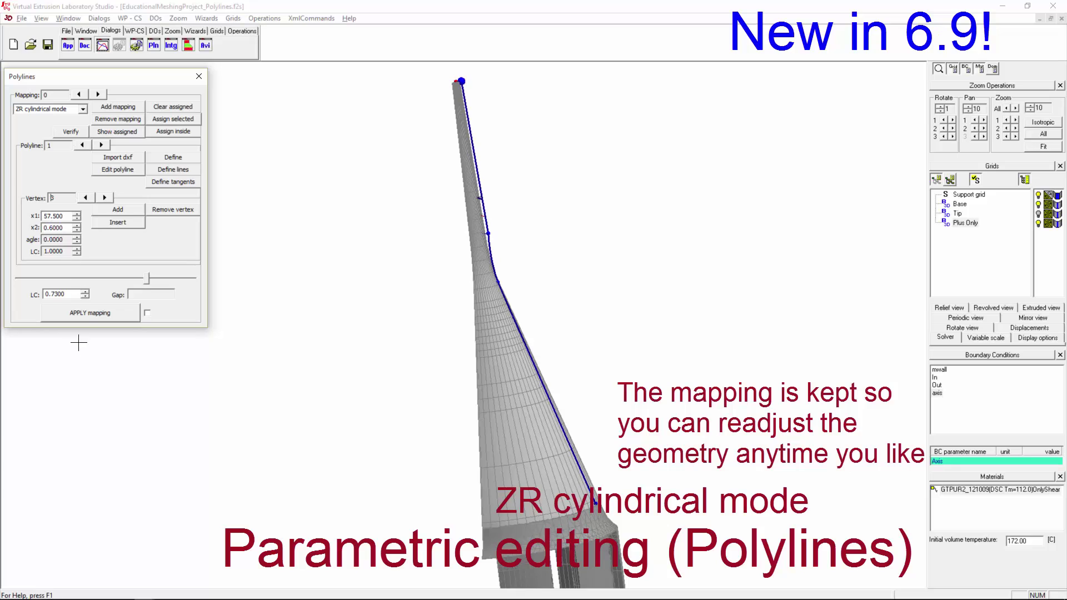
{"action": "left_click", "coordinate": [86, 315]}
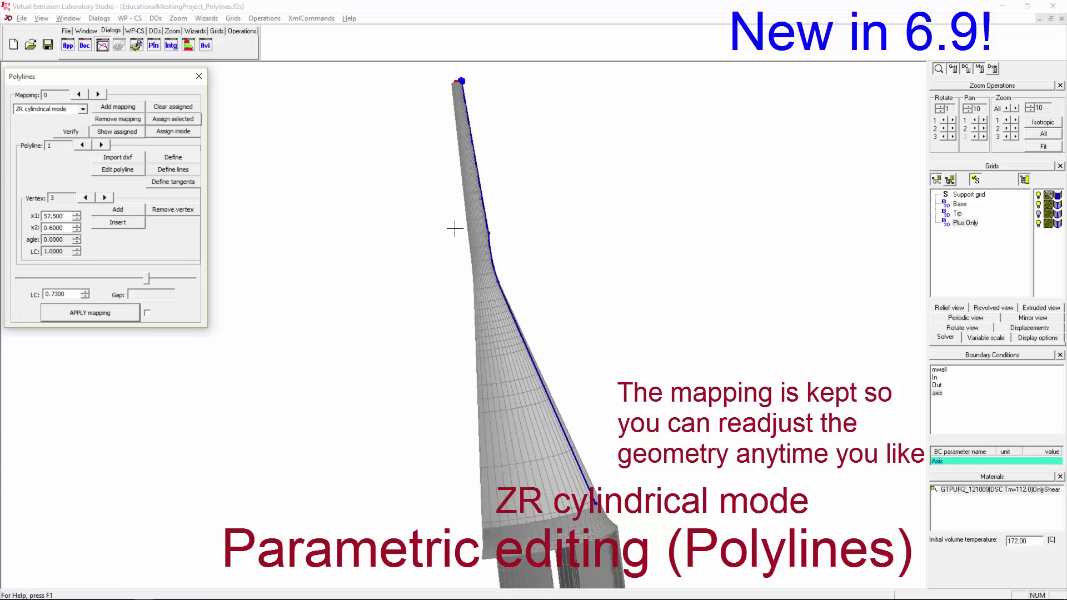
Close the Polylines dialog and inspect the remapped cone and tip from several angles.
{"action": "middle_click_drag", "start_coordinate": [455, 229], "coordinate": [525, 271]}
{"action": "left_click", "coordinate": [199, 76]}
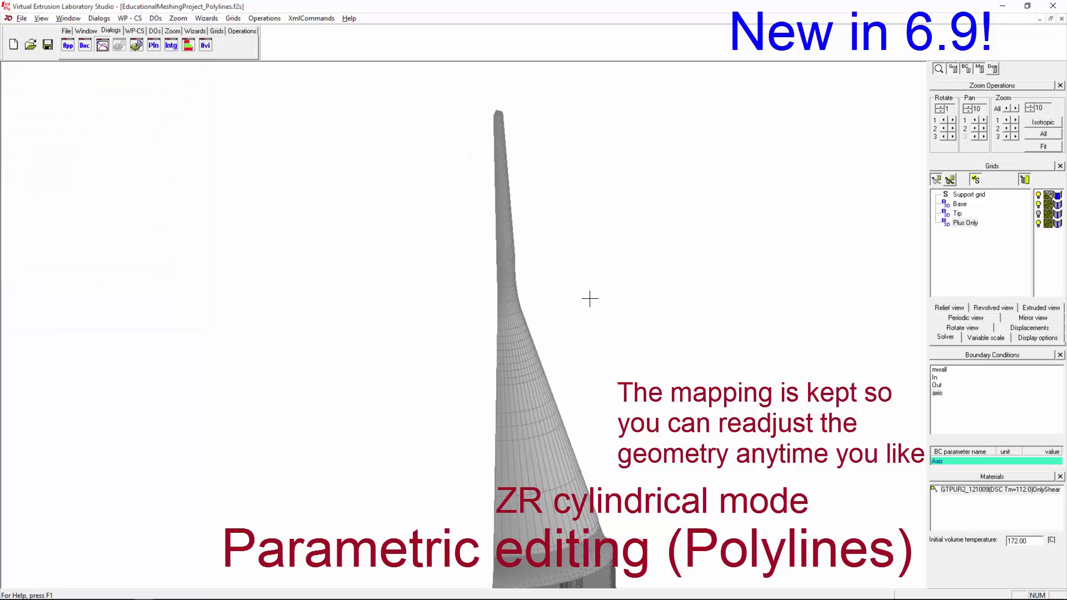
{"action": "middle_click_drag", "start_coordinate": [588, 298], "coordinate": [468, 231]}
{"action": "scroll", "coordinate": [414, 245], "scroll_direction": "up", "scroll_amount": 3}
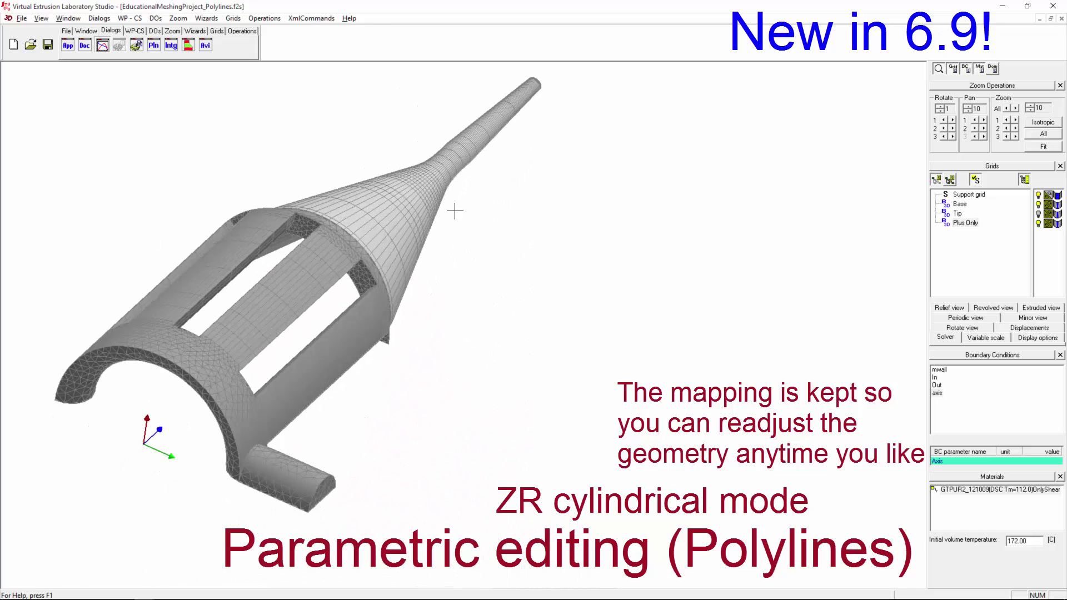
Switch to the FlatDie.f2s project window and examine the complete flat die.
{"action": "left_click", "coordinate": [1003, 6]}
{"action": "left_click", "coordinate": [1003, 7]}
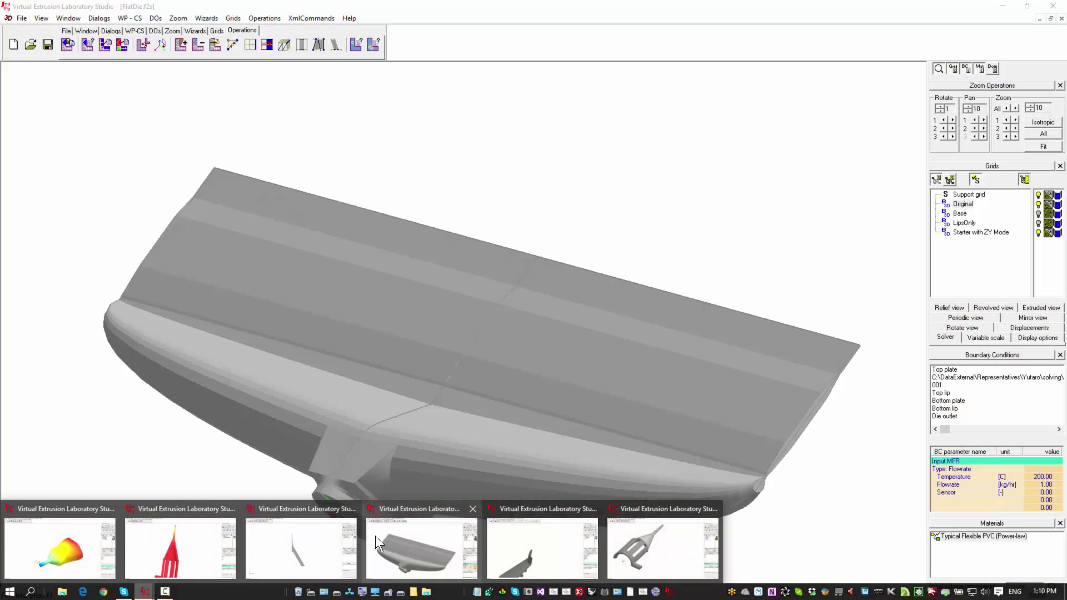
{"action": "left_click", "coordinate": [375, 536]}
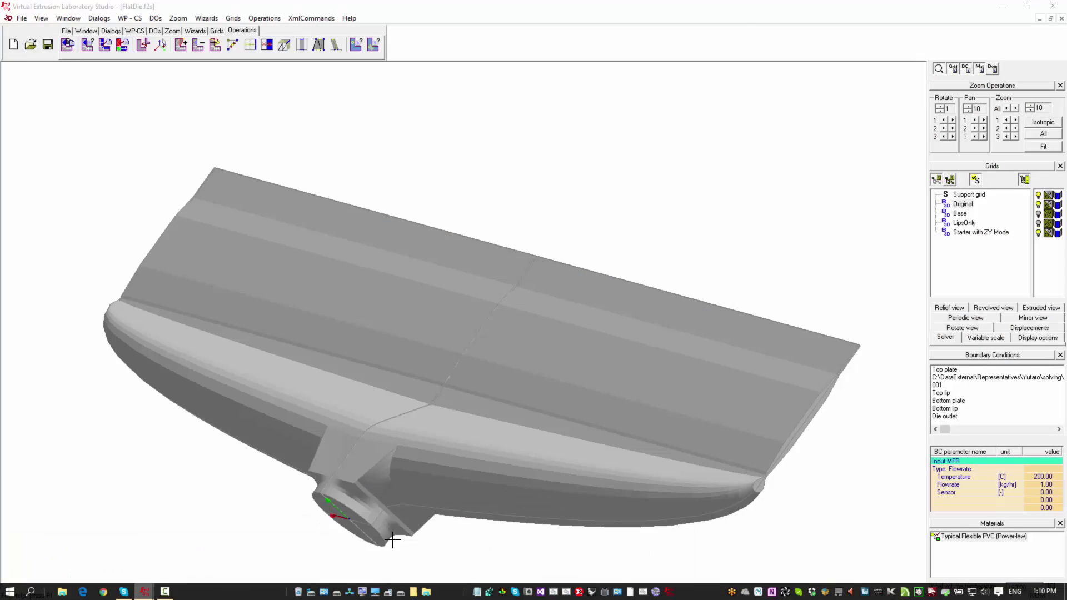
{"action": "left_click_drag", "start_coordinate": [635, 388], "coordinate": [508, 350]}
{"action": "scroll", "coordinate": [455, 333], "scroll_direction": "down", "scroll_amount": 3}
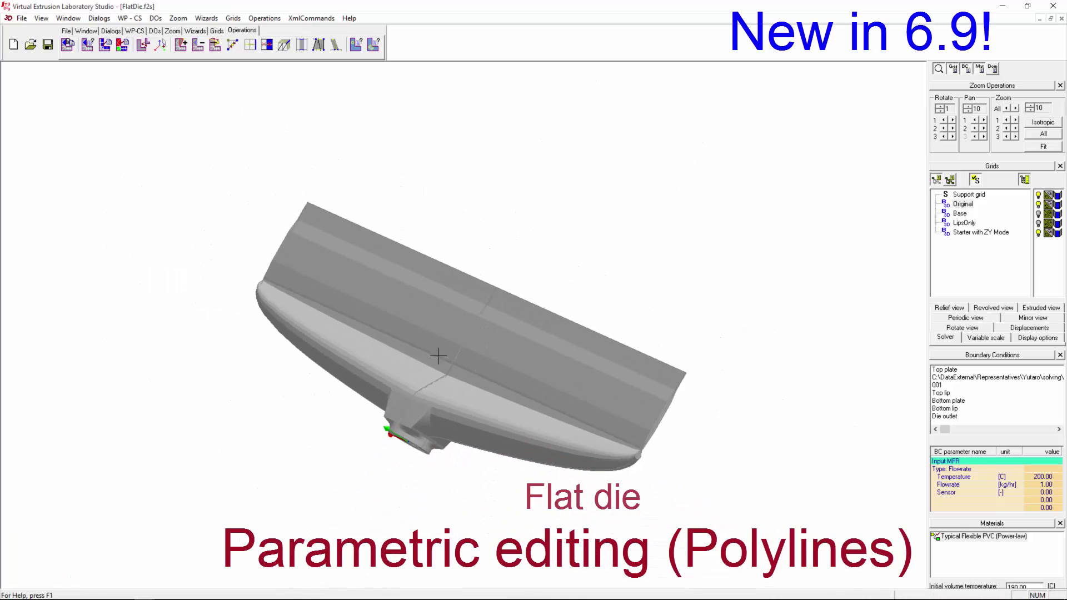
{"action": "left_click_drag", "start_coordinate": [438, 354], "coordinate": [471, 346]}
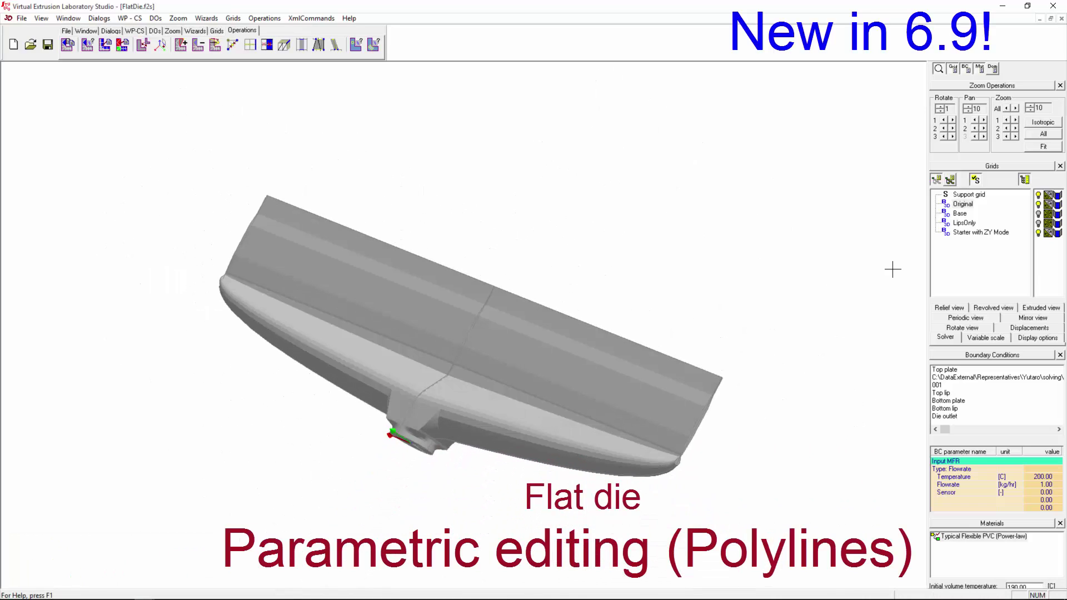
Hide the Original grid, display the Base grid and examine its shape.
{"action": "left_click", "coordinate": [1038, 204]}
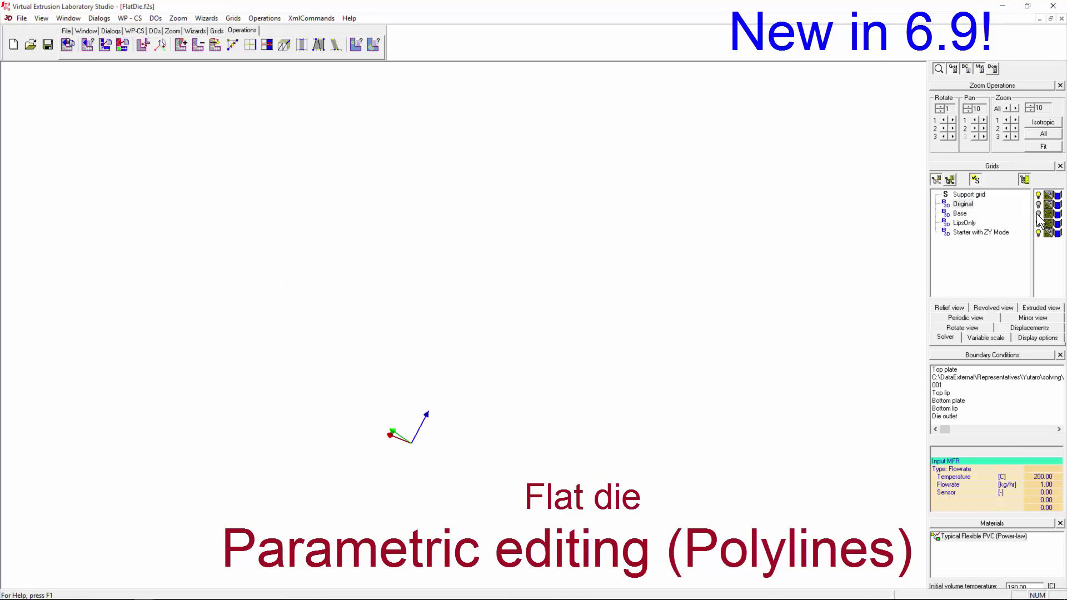
{"action": "left_click", "coordinate": [1038, 214]}
{"action": "left_click", "coordinate": [1037, 214]}
{"action": "scroll", "coordinate": [421, 285], "scroll_direction": "down", "scroll_amount": 5}
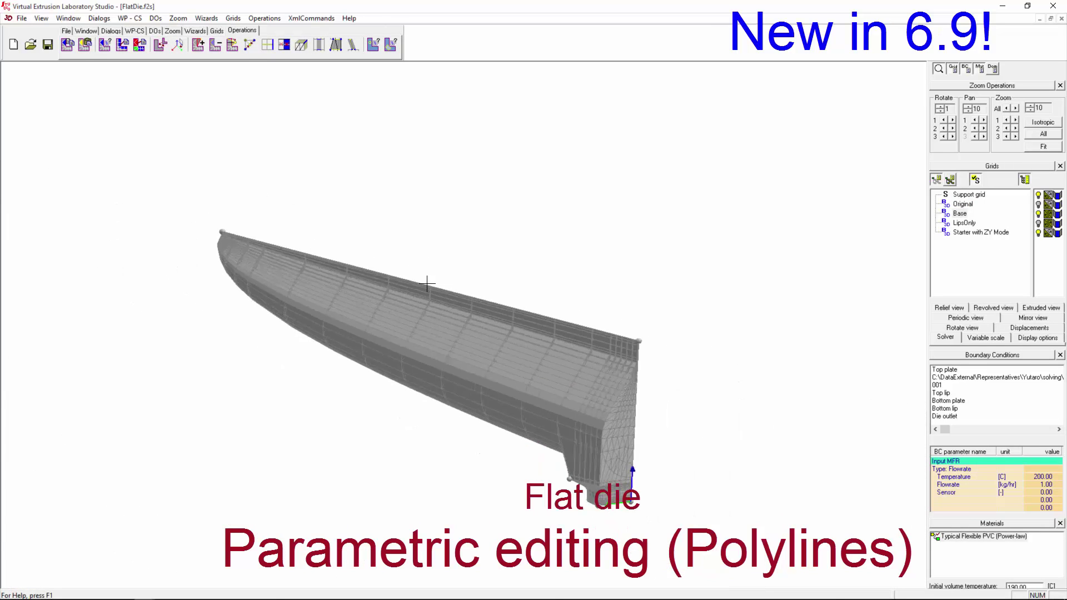
{"action": "middle_click_drag", "start_coordinate": [426, 253], "coordinate": [428, 225]}
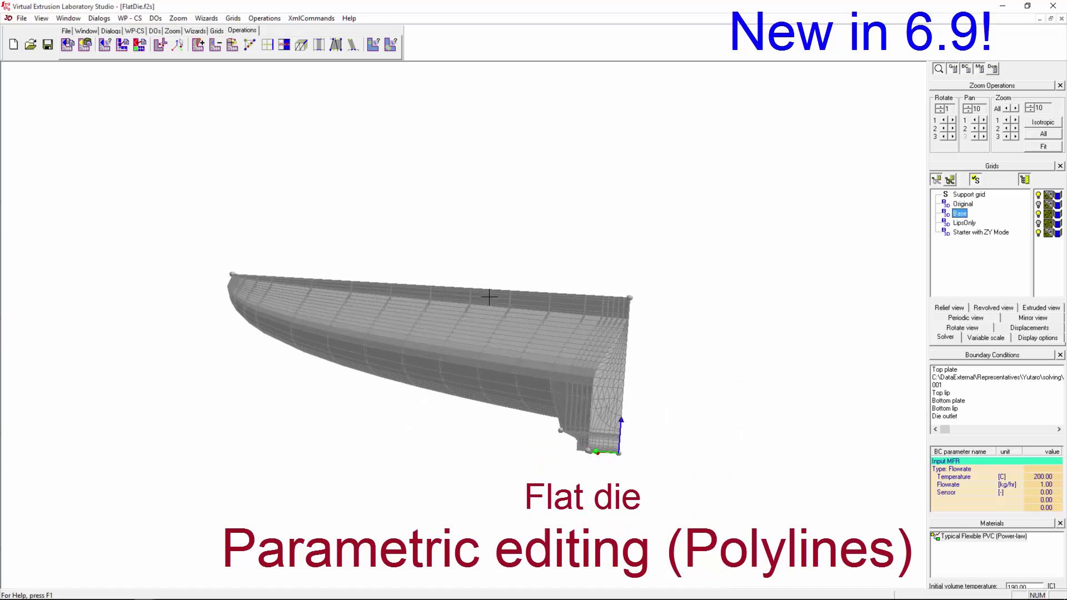
Hide the Base grid and display the Starter with ZY Mode grid.
{"action": "left_click", "coordinate": [1039, 215]}
{"action": "left_click", "coordinate": [1037, 232]}
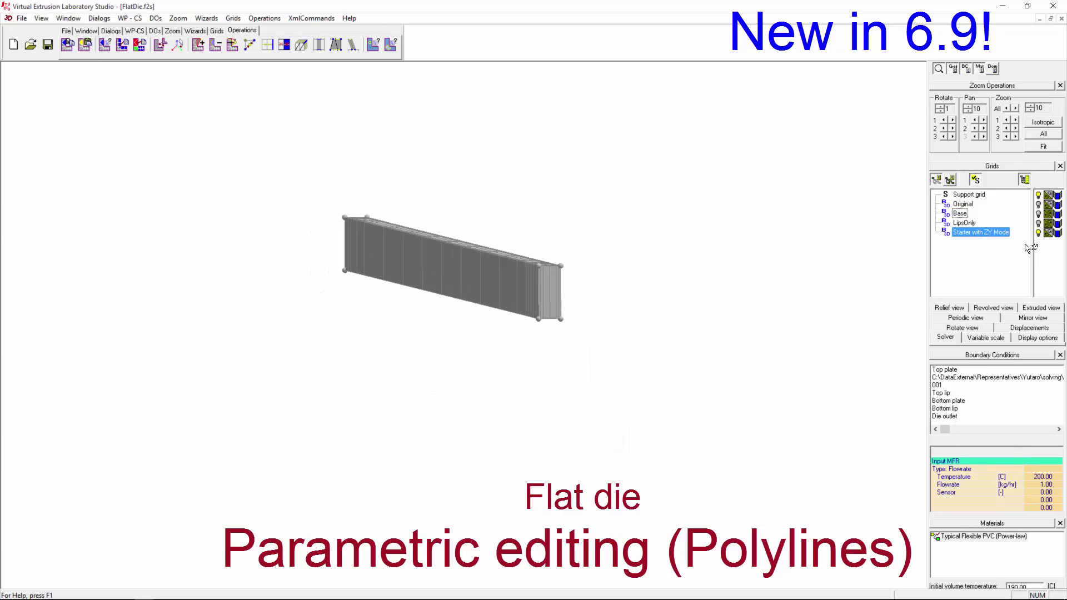
{"action": "mouse_move", "coordinate": [422, 303]}
{"action": "middle_mouse_down"}
{"action": "mouse_move", "coordinate": [500, 327]}
{"action": "mouse_move", "coordinate": [440, 301]}
{"action": "mouse_move", "coordinate": [393, 304]}
{"action": "mouse_move", "coordinate": [424, 303]}
{"action": "middle_mouse_up"}
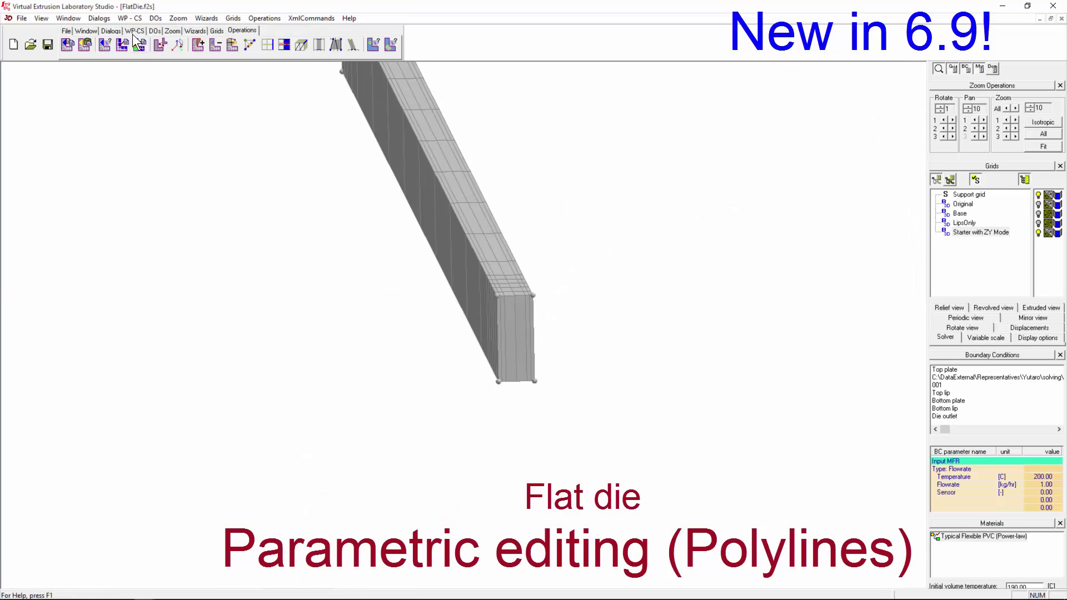
In the Polylines dialog, clear the mapping's assigned nodes, assign the nodes inside the polylines and show the assigned nodes.
{"action": "left_click", "coordinate": [111, 31]}
{"action": "left_click", "coordinate": [153, 44]}
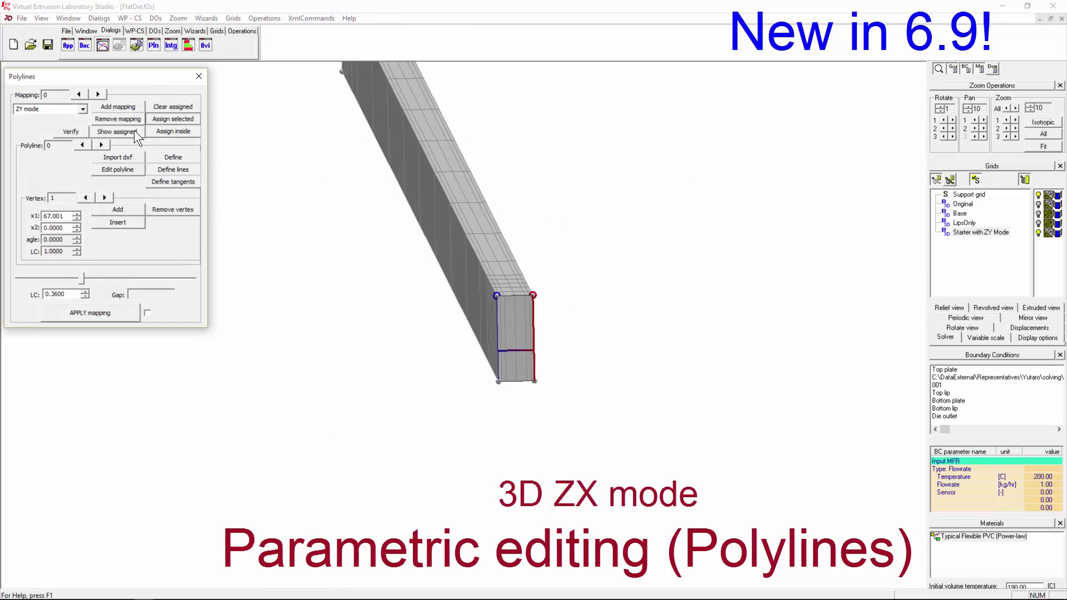
{"action": "left_click", "coordinate": [174, 108]}
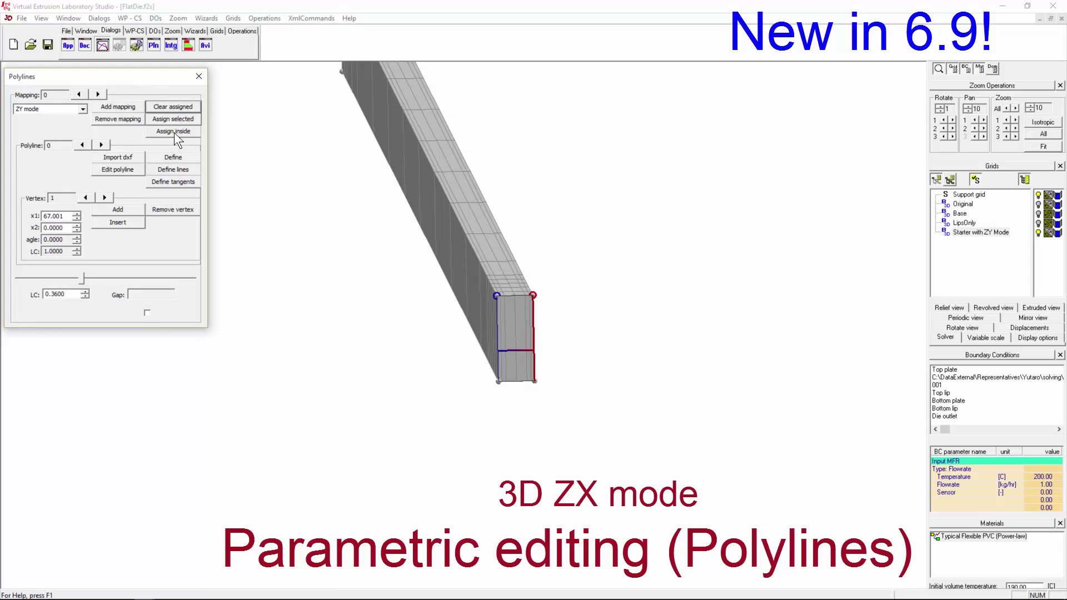
{"action": "left_click", "coordinate": [174, 132]}
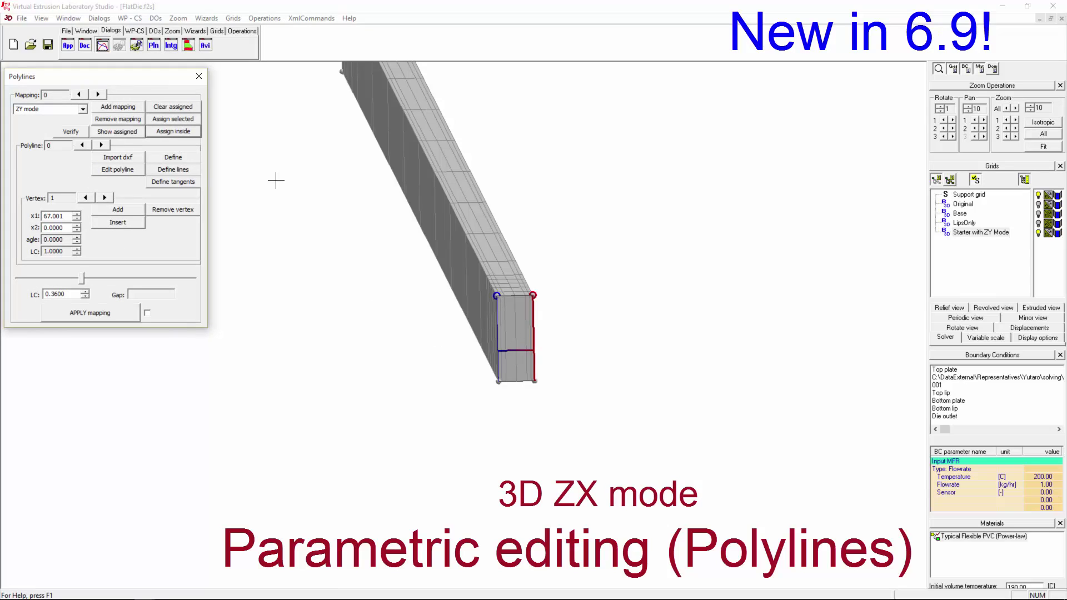
{"action": "left_click", "coordinate": [133, 131]}
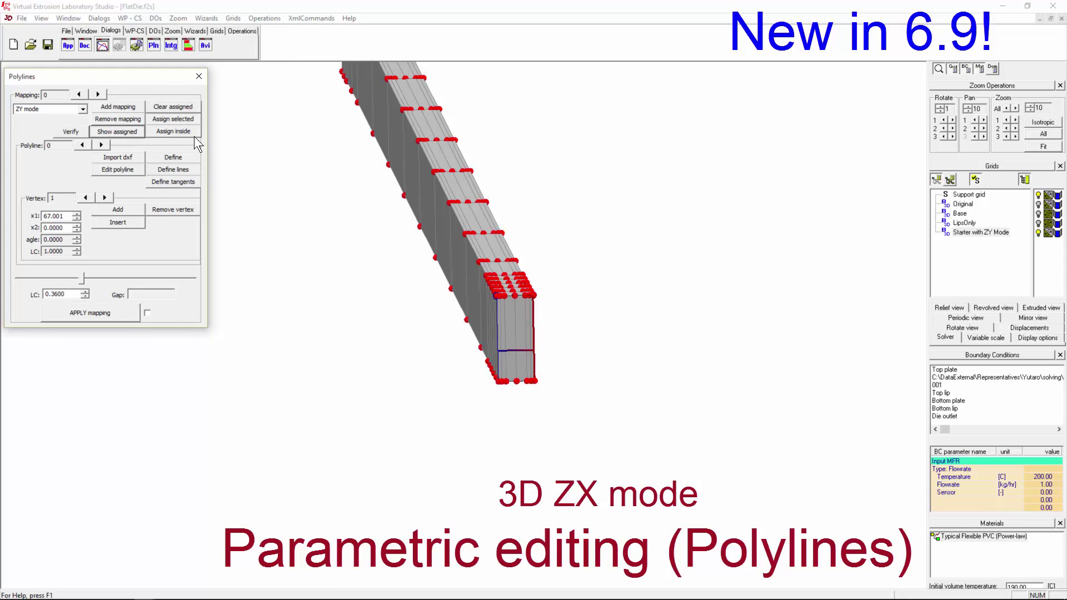
{"action": "left_click", "coordinate": [480, 225]}
{"action": "left_click_drag", "start_coordinate": [352, 266], "coordinate": [527, 267]}
{"action": "scroll", "coordinate": [545, 320], "scroll_direction": "down", "scroll_amount": 5}
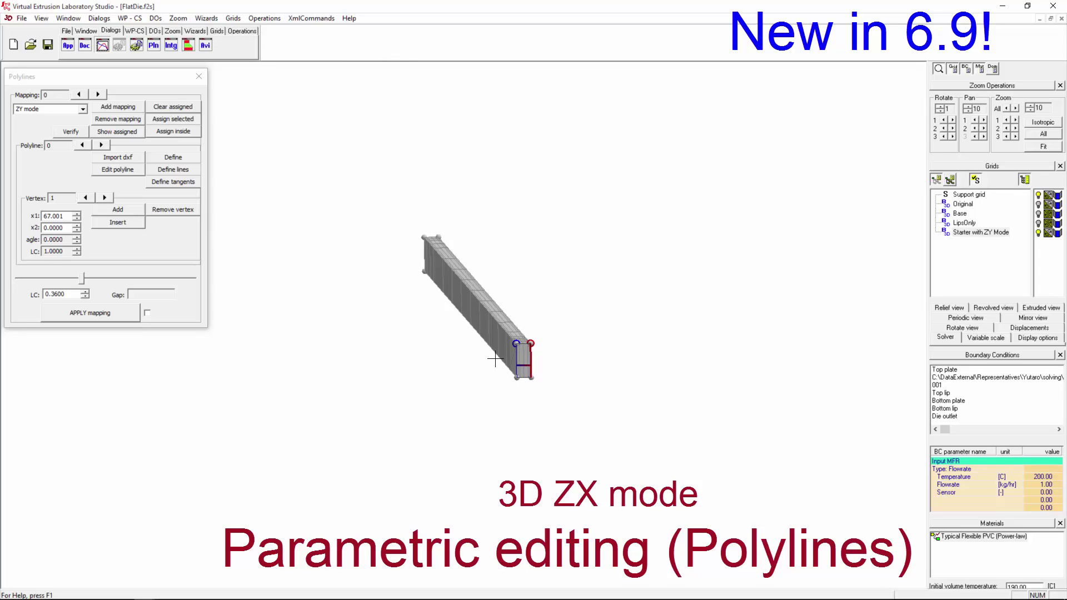
Open polyline 0's definition for editing and copy the two Inner vertex lines from Flat.txt in Notepad.
{"action": "left_click", "coordinate": [118, 170]}
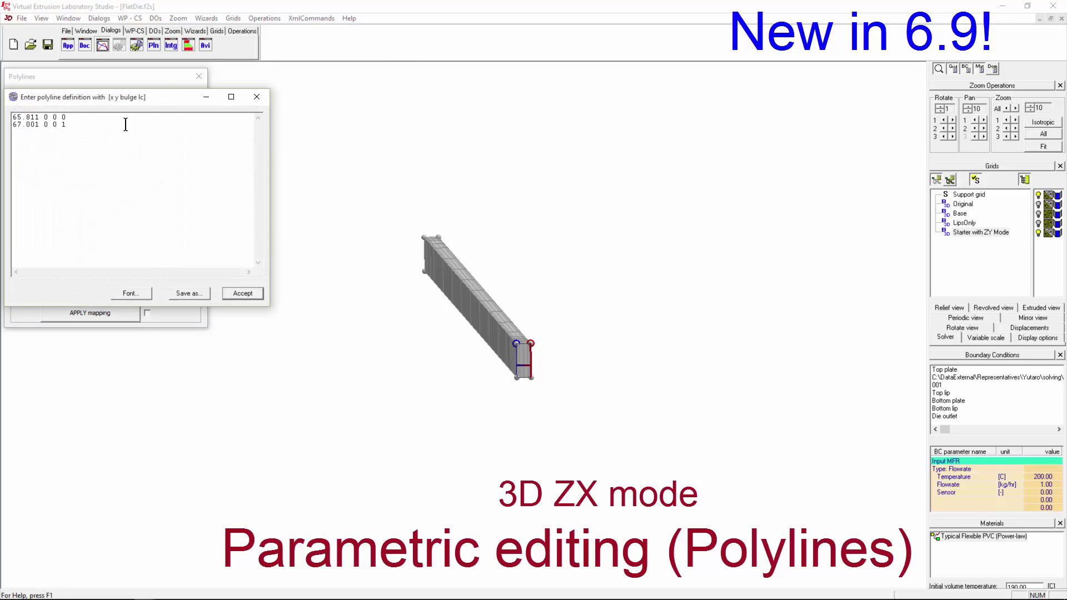
{"action": "left_click_drag", "start_coordinate": [149, 96], "coordinate": [324, 93]}
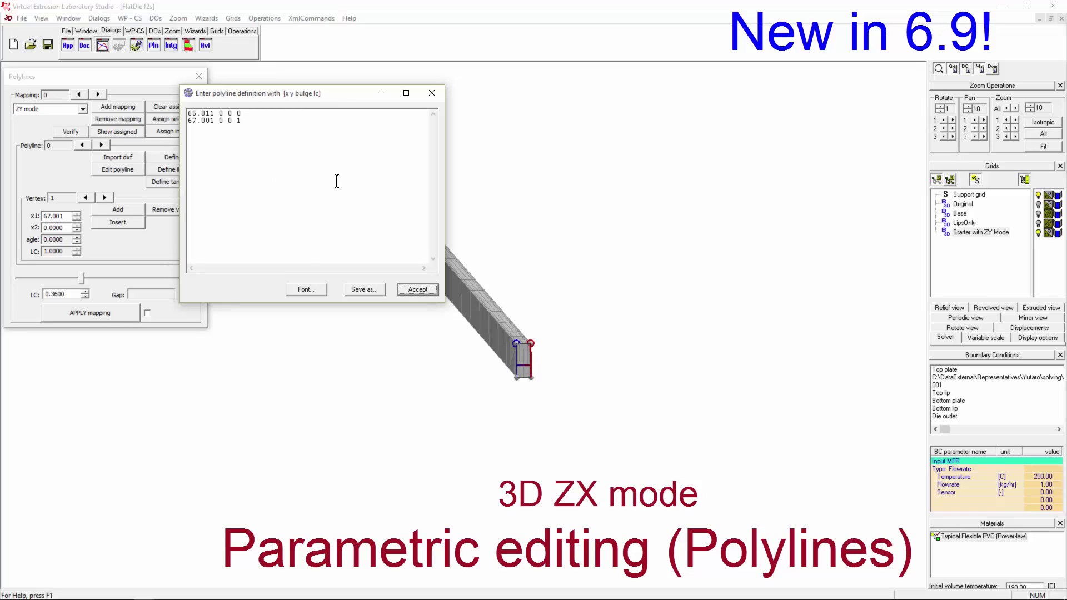
{"action": "key", "text": "alt+Tab"}
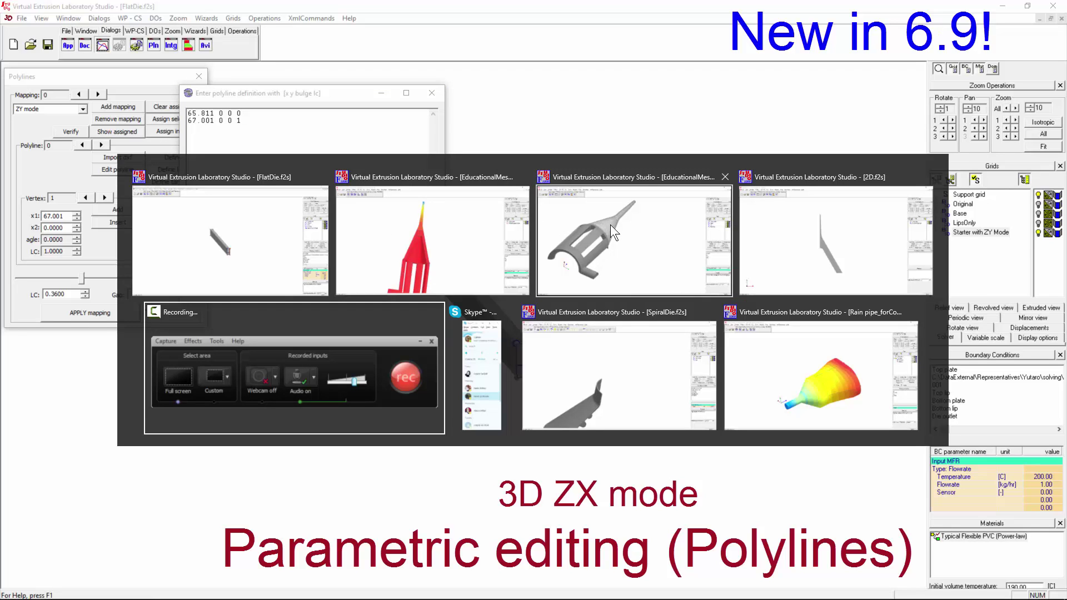
{"action": "key", "text": "alt+Tab"}
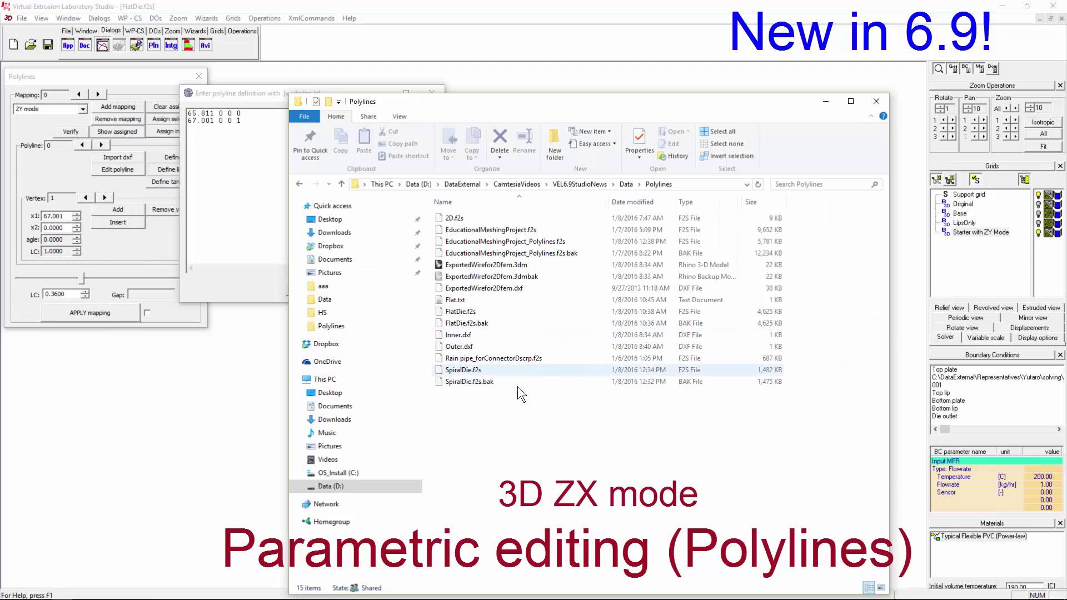
{"action": "double_click", "coordinate": [461, 300]}
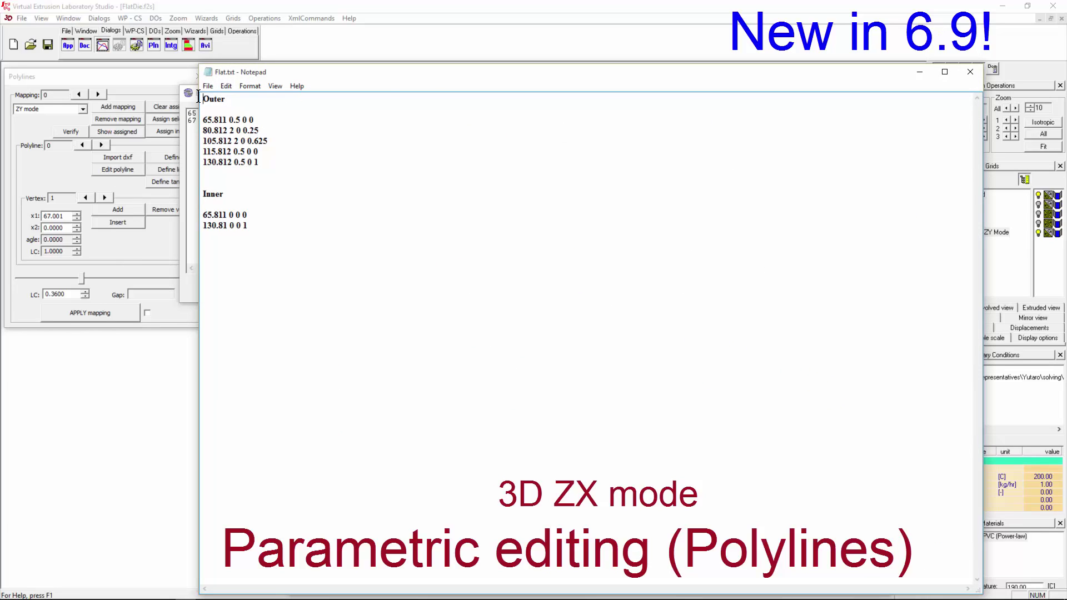
{"action": "left_click_drag", "start_coordinate": [254, 228], "coordinate": [204, 216]}
{"action": "key", "text": "ctrl+c"}
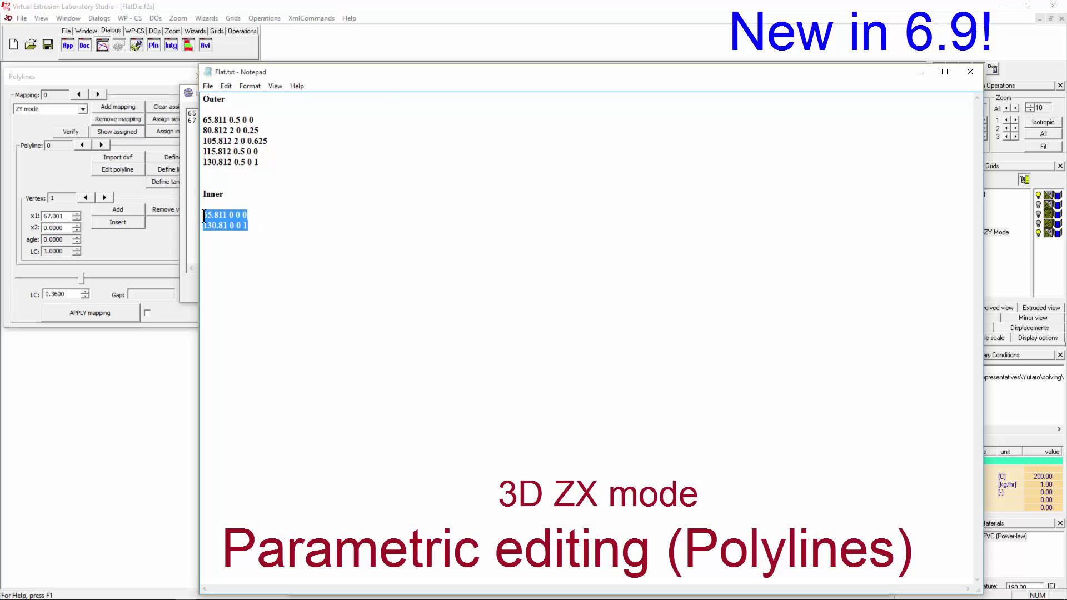
Back in Virtual Extrusion Laboratory Studio, replace polyline 0's definition with vertices 65.811 0 0 0 and 130.81 0 0 1, accept it, and select polyline 1.
{"action": "left_click", "coordinate": [188, 171]}
{"action": "key", "text": "ctrl+a"}
{"action": "key", "text": "ctrl+v"}
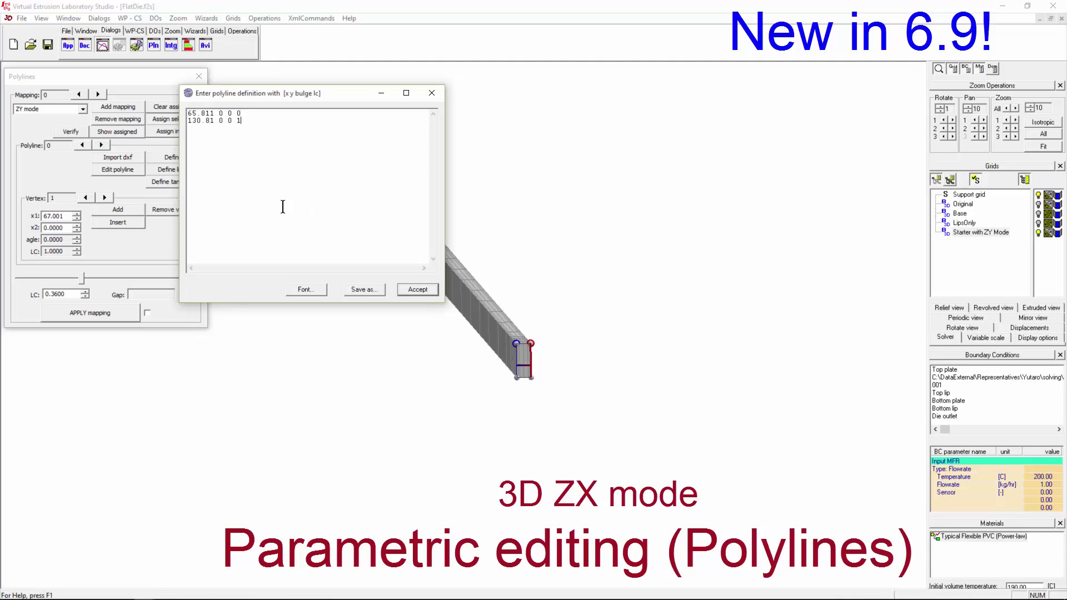
{"action": "left_click_drag", "start_coordinate": [188, 114], "coordinate": [211, 111]}
{"action": "left_click", "coordinate": [222, 112]}
{"action": "left_click", "coordinate": [405, 288]}
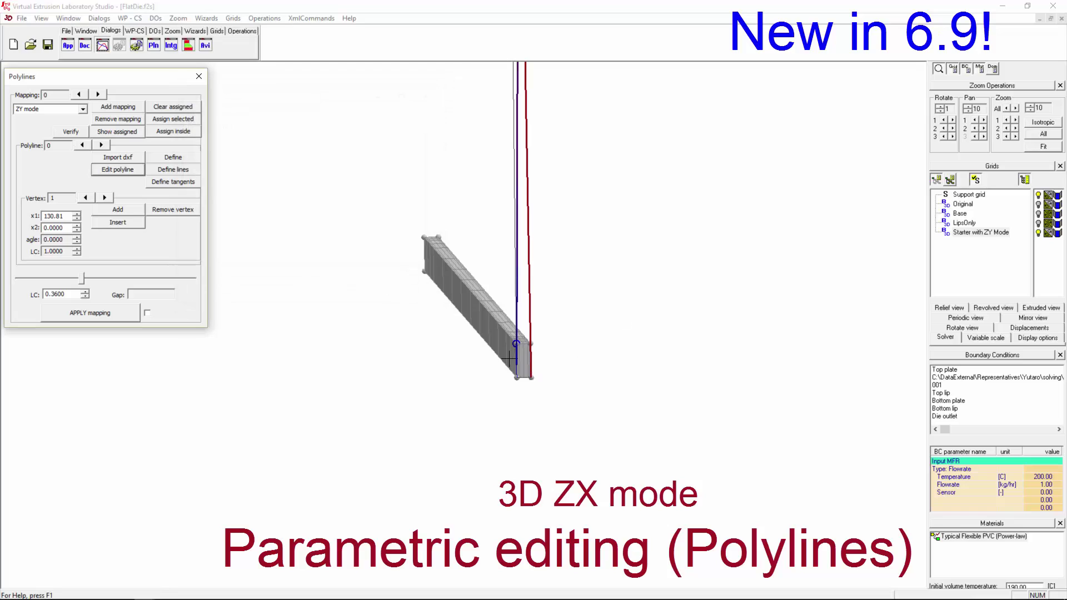
{"action": "left_click", "coordinate": [98, 146]}
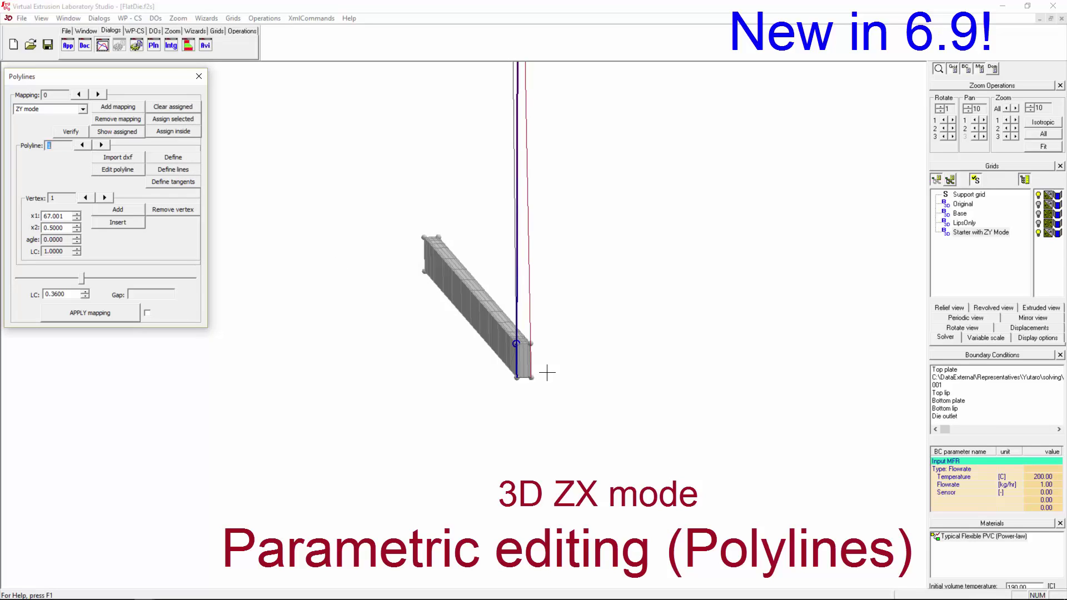
Replace polyline 1's definition with the five Outer vertex lines copied from Flat.txt in Notepad, accept it and apply the mapping.
{"action": "key", "text": "alt+Tab"}
{"action": "left_click_drag", "start_coordinate": [255, 162], "coordinate": [189, 122]}
{"action": "key", "text": "ctrl+c"}
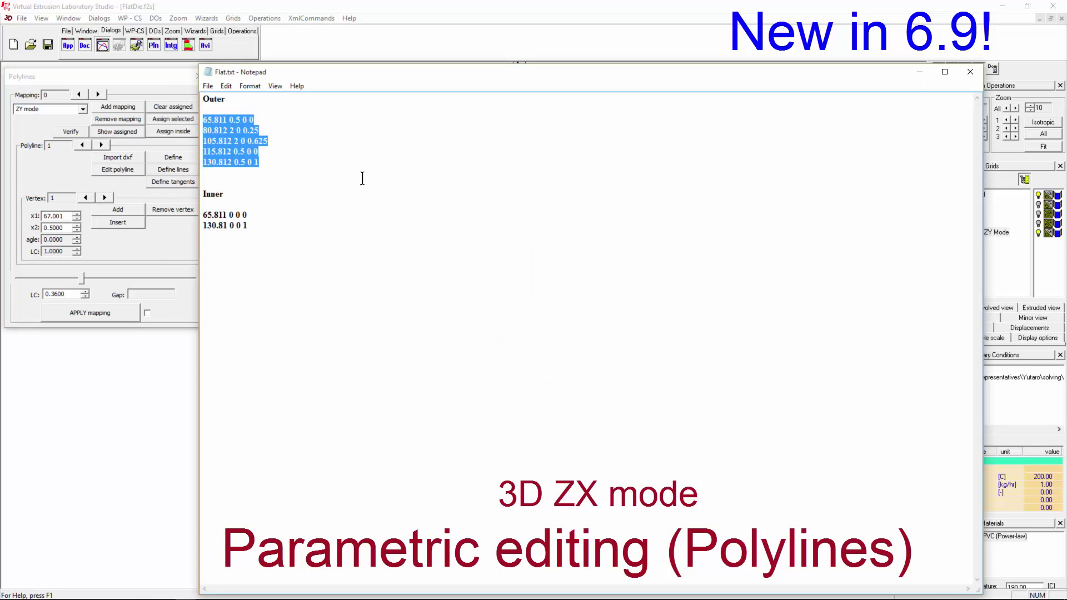
{"action": "key", "text": "alt+Tab"}
{"action": "key", "text": "ctrl+v"}
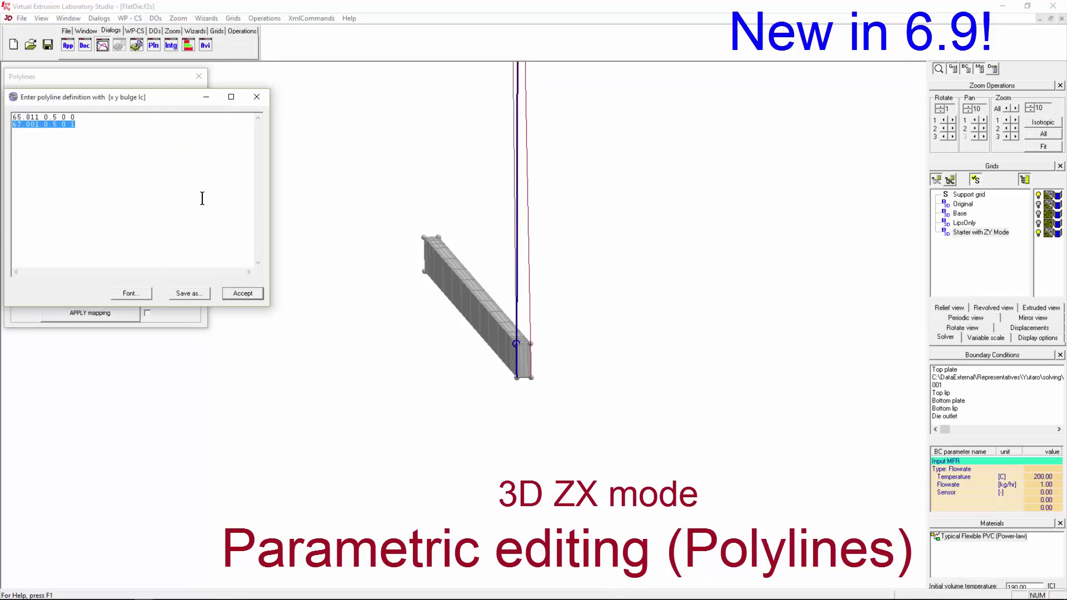
{"action": "left_click", "coordinate": [242, 292]}
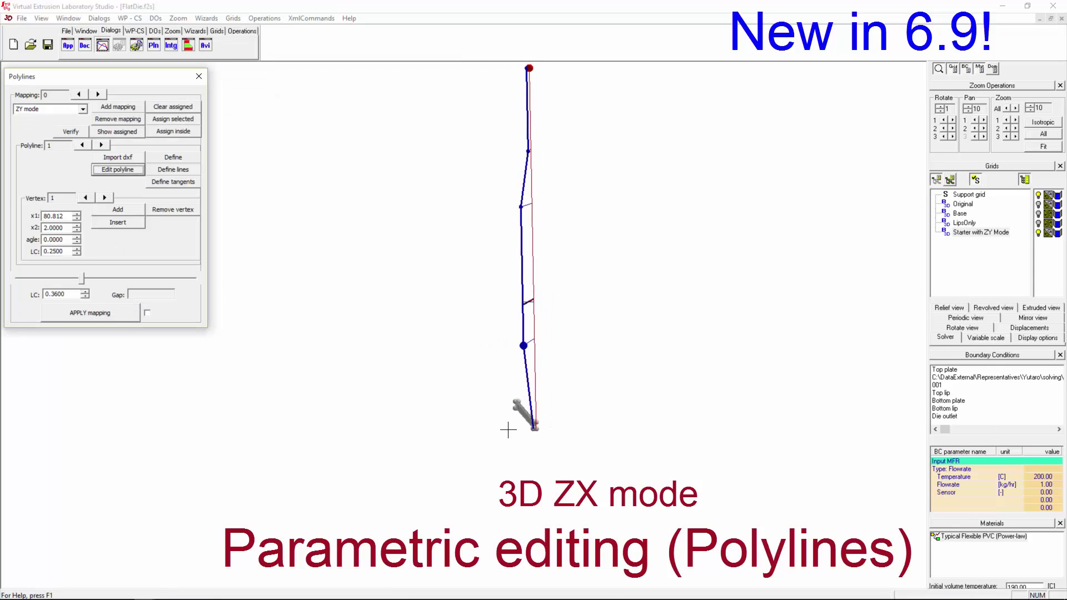
{"action": "left_click", "coordinate": [86, 314]}
{"action": "left_click_drag", "start_coordinate": [495, 224], "coordinate": [535, 248]}
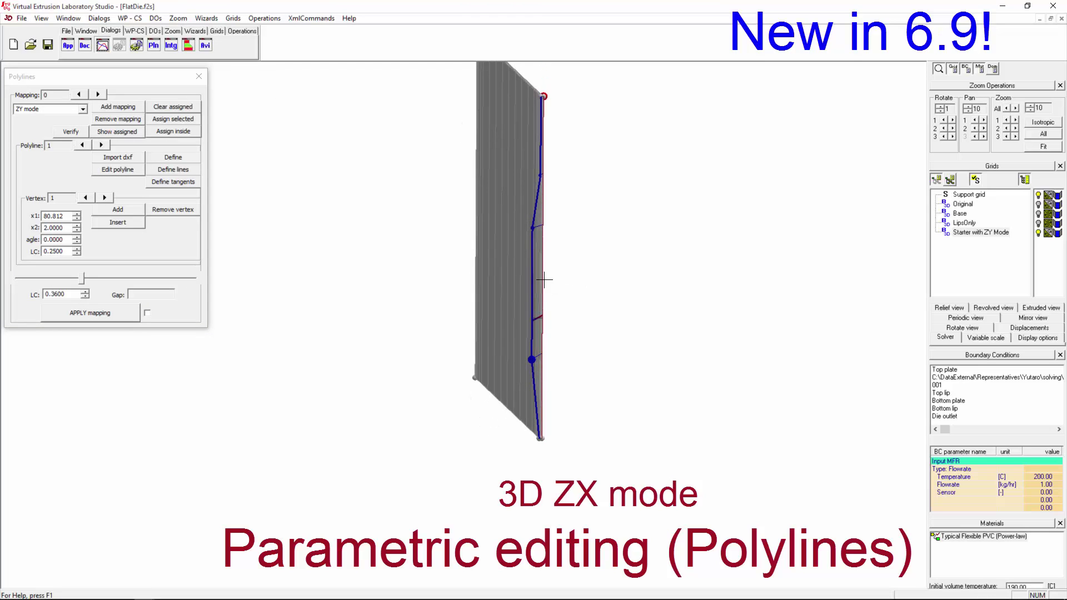
Subdivide the Starter with ZY Mode grid along its height and reapply the polyline mapping.
{"action": "left_click", "coordinate": [242, 30]}
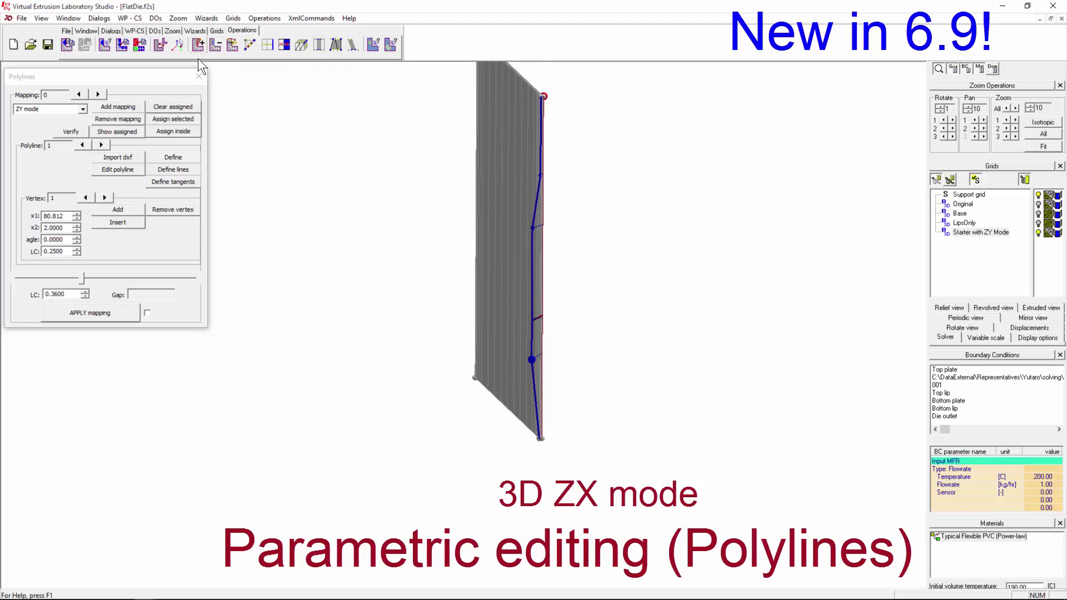
{"action": "left_click", "coordinate": [277, 48]}
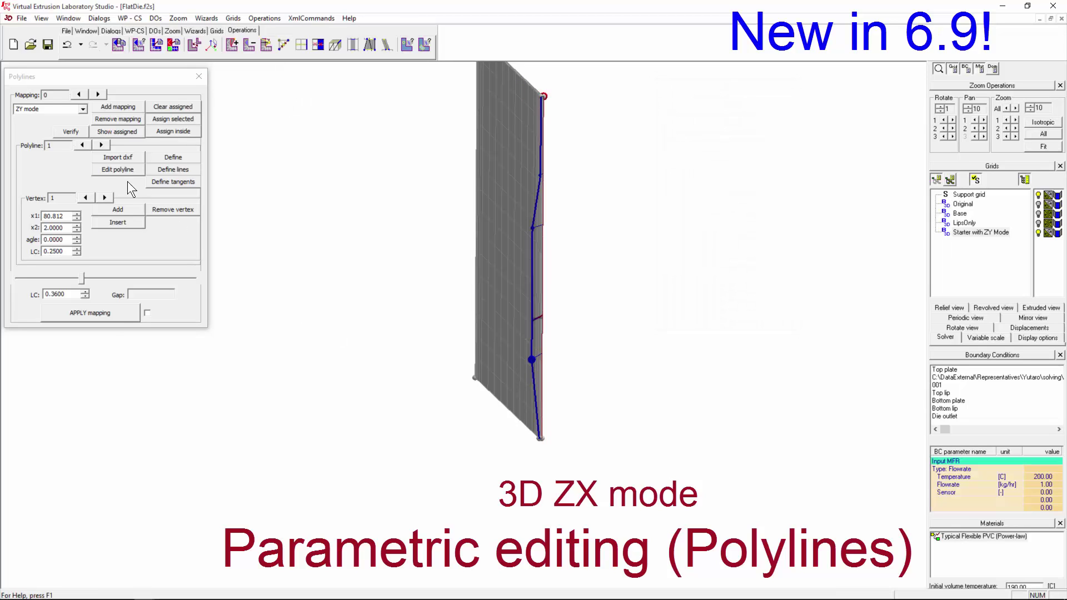
{"action": "left_click", "coordinate": [110, 315]}
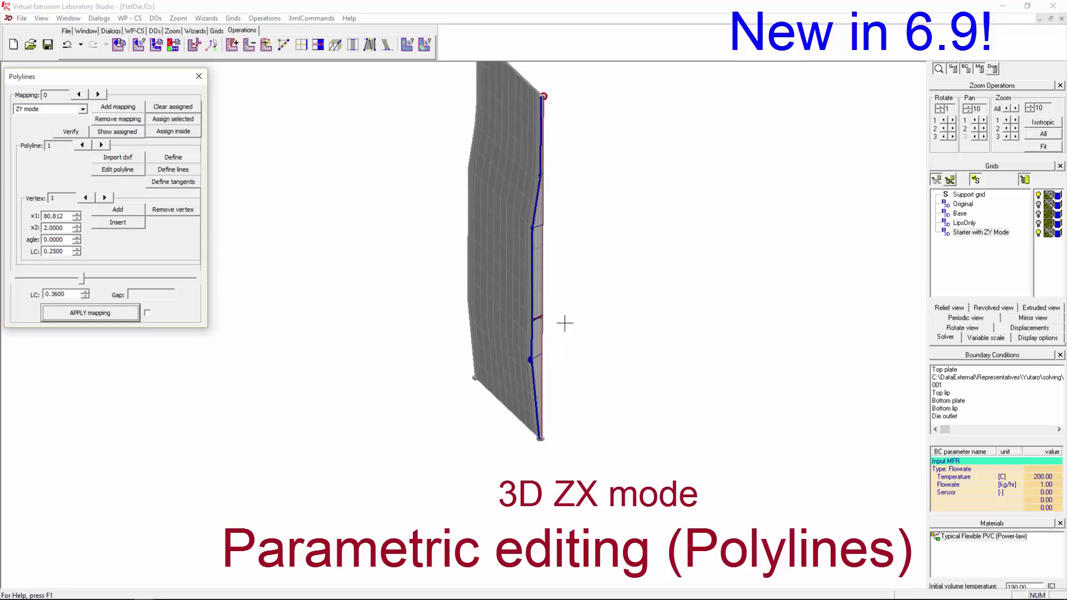
{"action": "left_click_drag", "start_coordinate": [490, 345], "coordinate": [474, 326]}
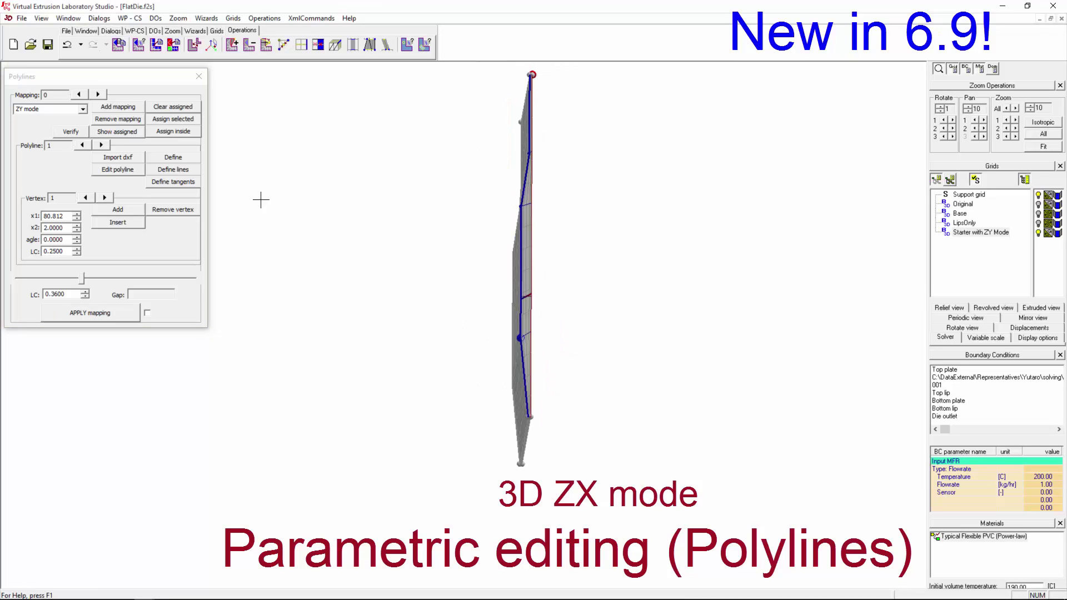
Close the Polylines dialog and mirror the displayed starter across the X and Y planes.
{"action": "left_click", "coordinate": [199, 77]}
{"action": "left_click_drag", "start_coordinate": [571, 319], "coordinate": [567, 326]}
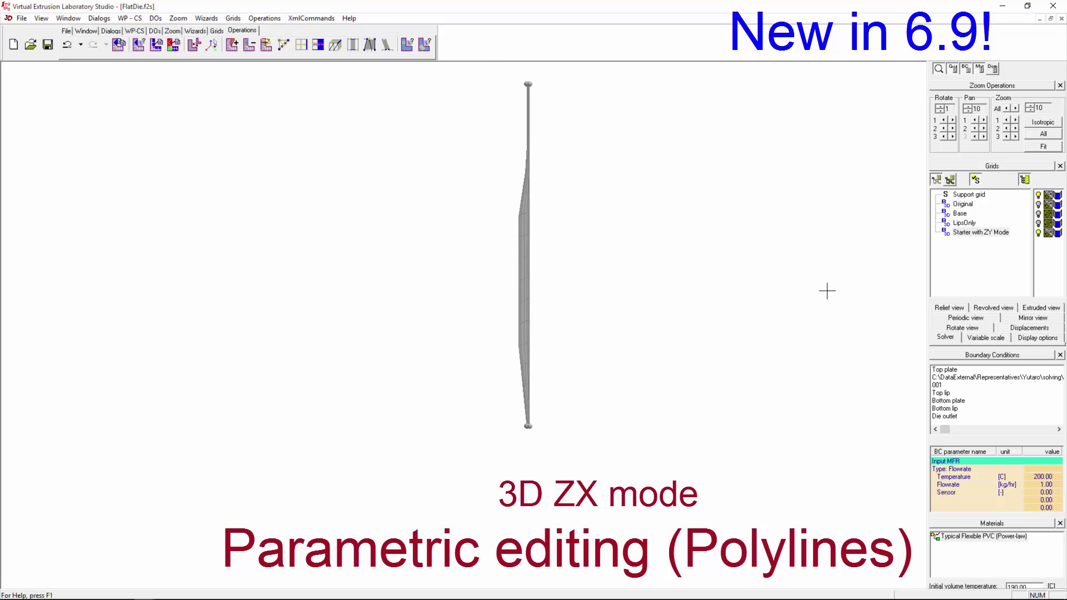
{"action": "left_click", "coordinate": [1027, 319]}
{"action": "left_click", "coordinate": [952, 352]}
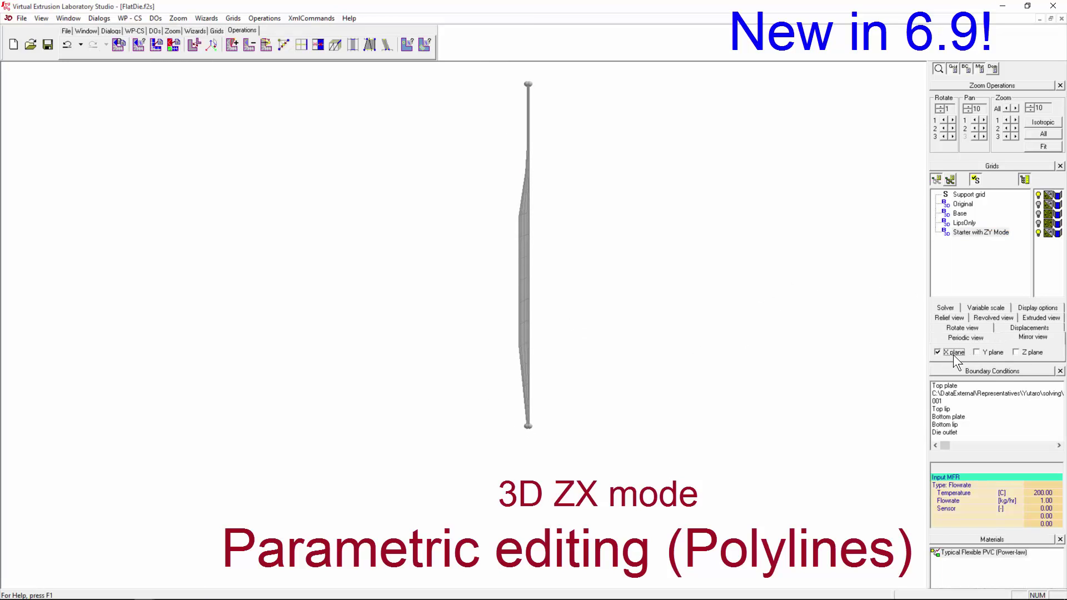
{"action": "left_click", "coordinate": [984, 352]}
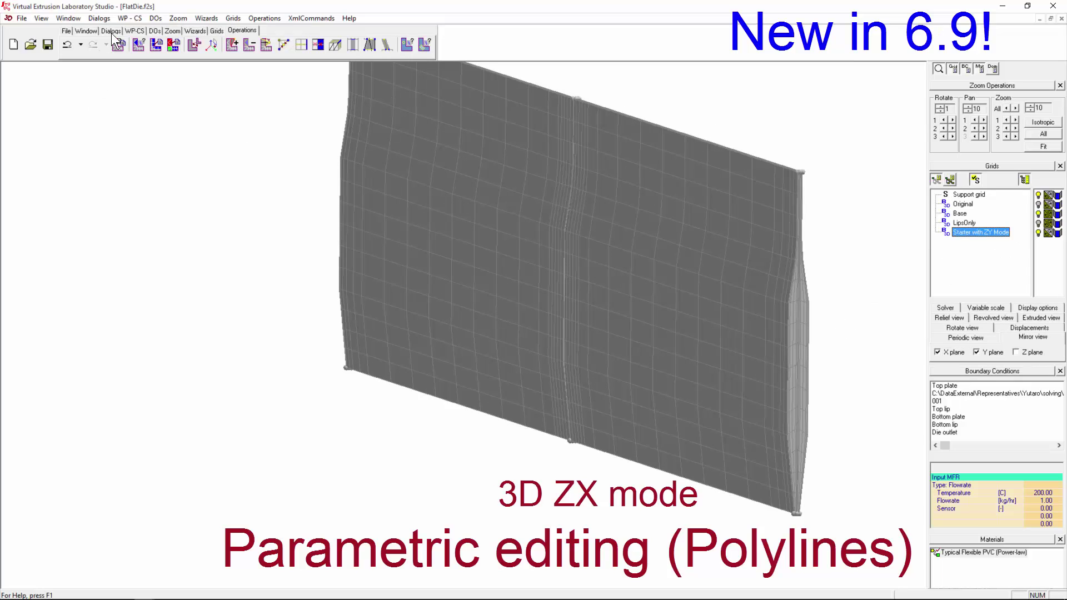
Display the Base grid together with the mirrored starter and inspect how they fit together.
{"action": "left_click", "coordinate": [135, 30]}
{"action": "left_click", "coordinate": [68, 45]}
{"action": "left_click_drag", "start_coordinate": [673, 328], "coordinate": [561, 215]}
{"action": "middle_click_drag", "start_coordinate": [639, 342], "coordinate": [408, 329]}
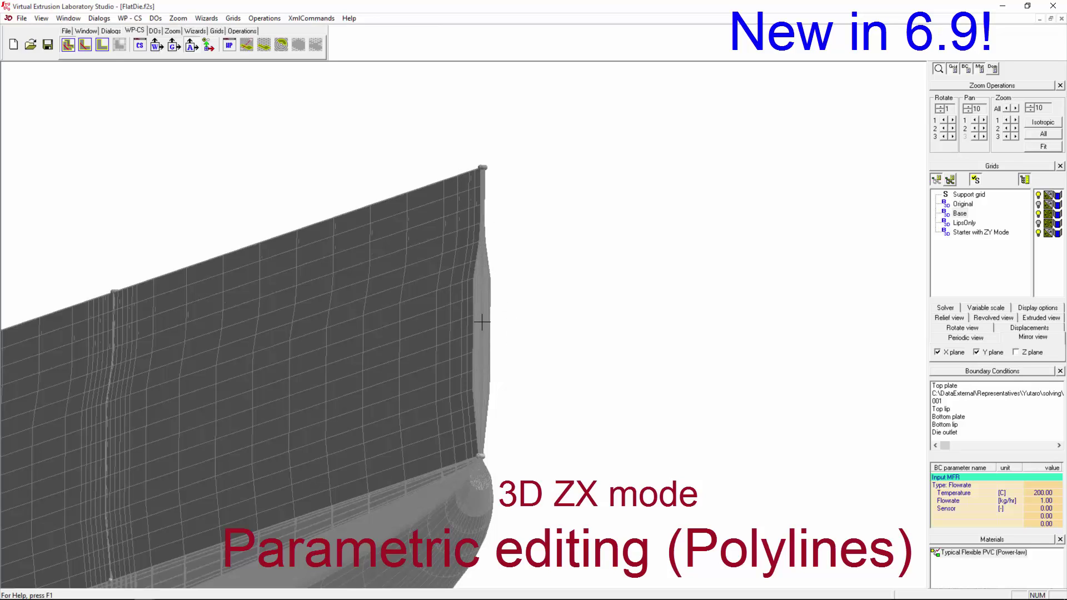
{"action": "scroll", "coordinate": [617, 313], "scroll_direction": "down", "scroll_amount": 5}
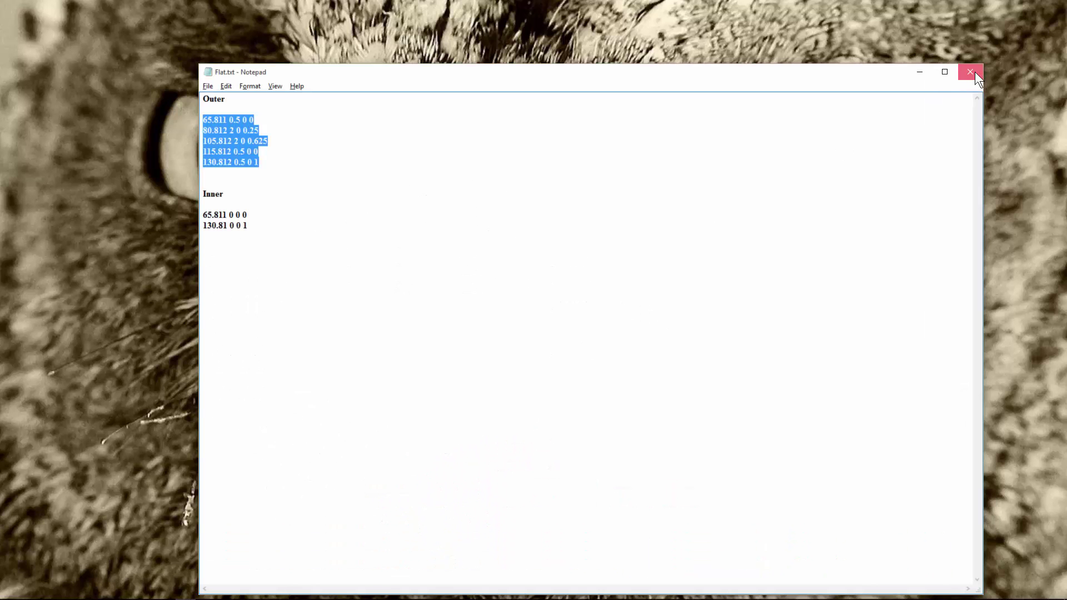
Close Flat.txt in Notepad, minimize the Polylines folder window and switch to the Virtual Extrusion Laboratory Studio window with SpiralDie.f2s.
{"action": "left_click", "coordinate": [974, 72]}
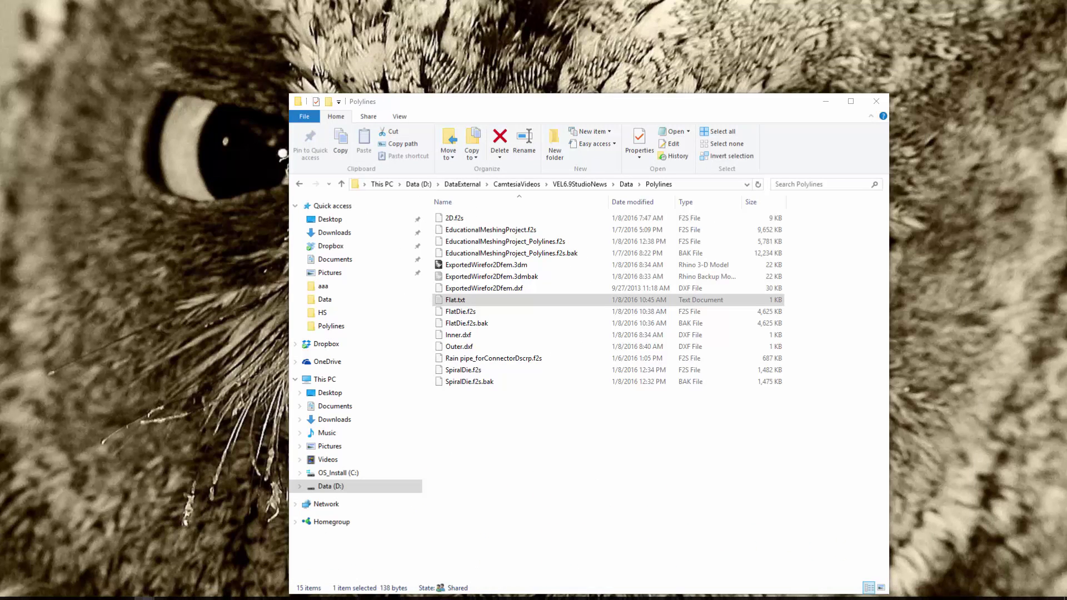
{"action": "left_click", "coordinate": [828, 101]}
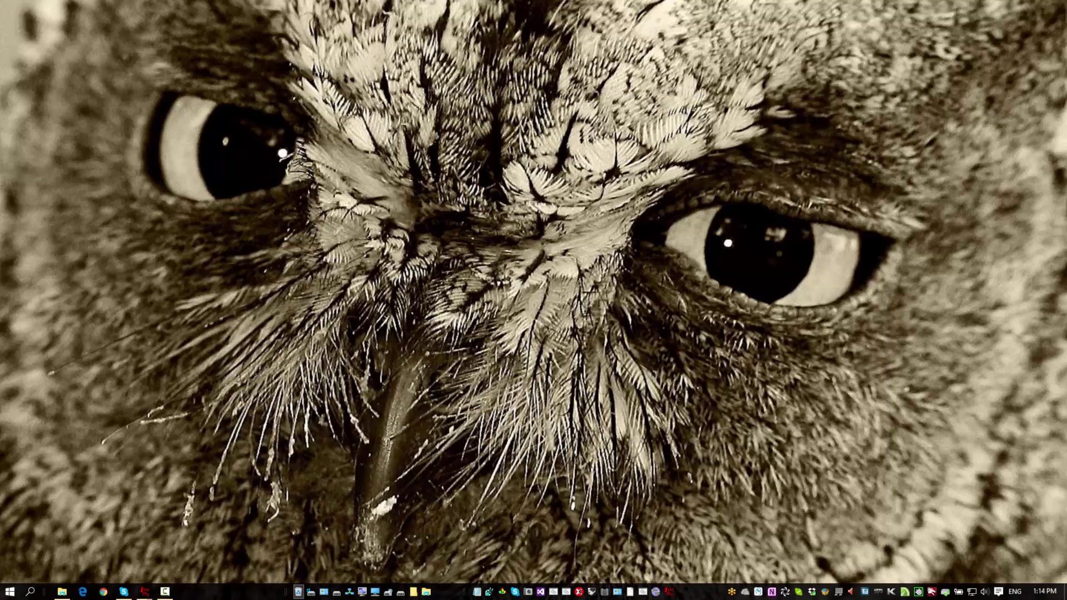
{"action": "mouse_move", "coordinate": [146, 593]}
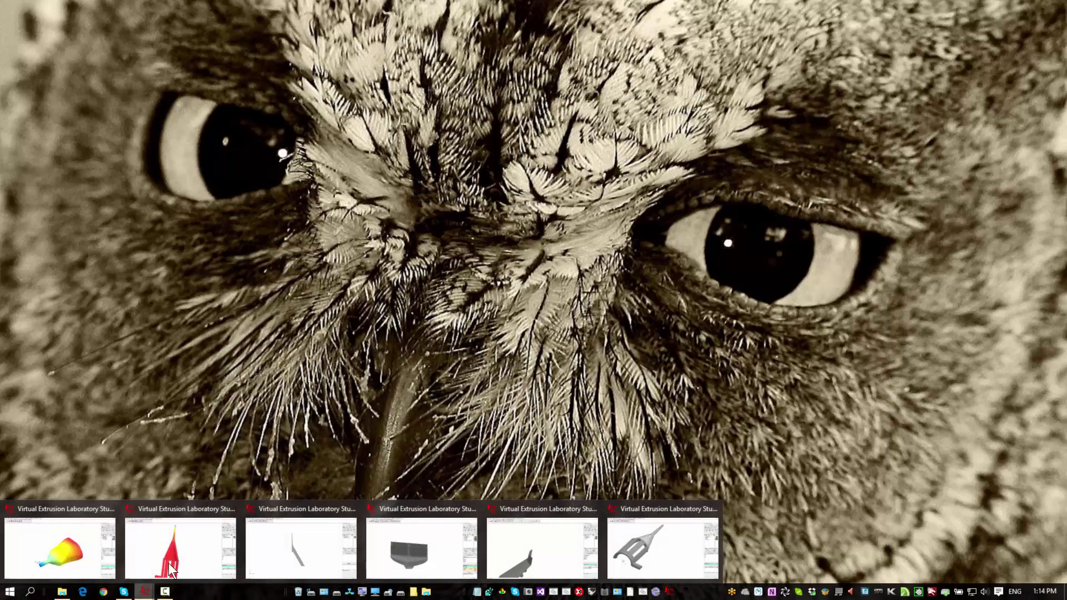
{"action": "left_click", "coordinate": [300, 545]}
{"action": "middle_click_drag", "start_coordinate": [542, 352], "coordinate": [544, 341]}
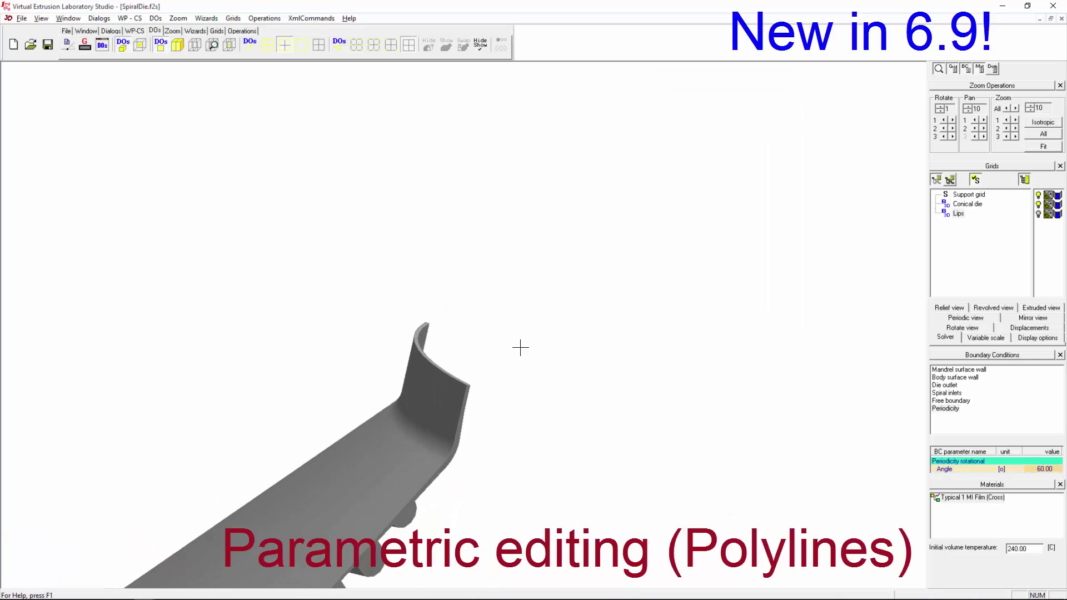
{"action": "scroll", "coordinate": [521, 347], "scroll_direction": "down", "scroll_amount": 6}
{"action": "middle_click_drag", "start_coordinate": [532, 442], "coordinate": [543, 388]}
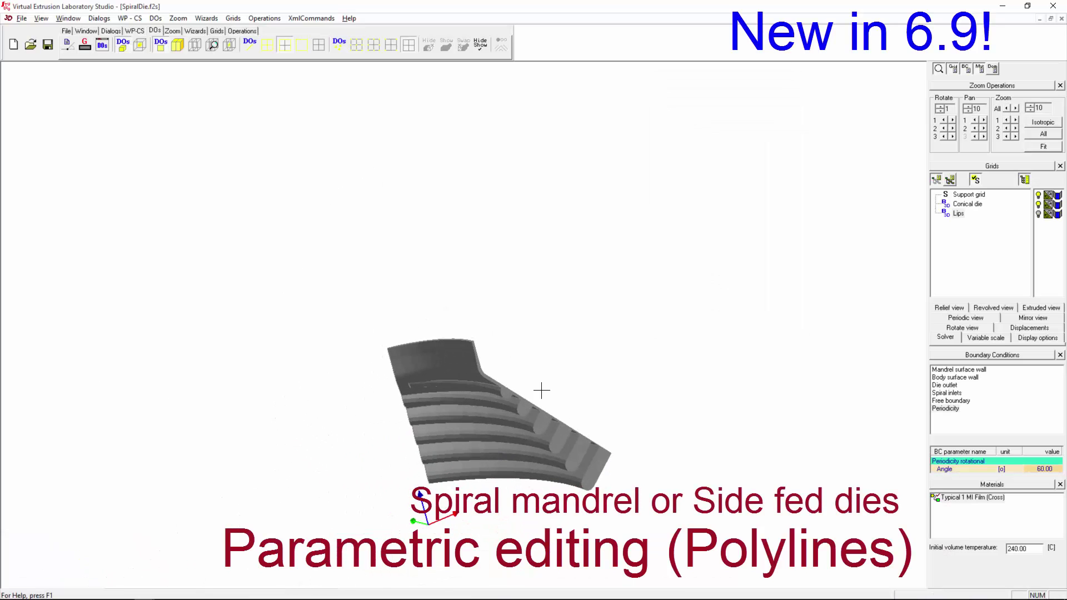
Show the spiral die's periodic copies, increase the number of parts to view the full die, and turn the periodic view off.
{"action": "left_click", "coordinate": [978, 317]}
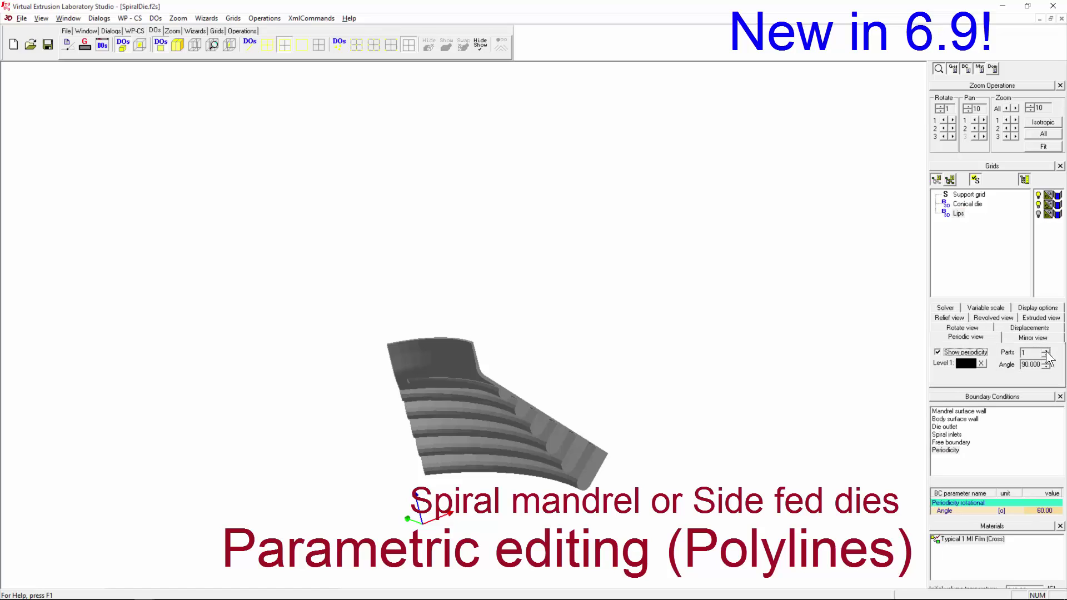
{"action": "left_click", "coordinate": [960, 353]}
{"action": "left_click", "coordinate": [958, 352]}
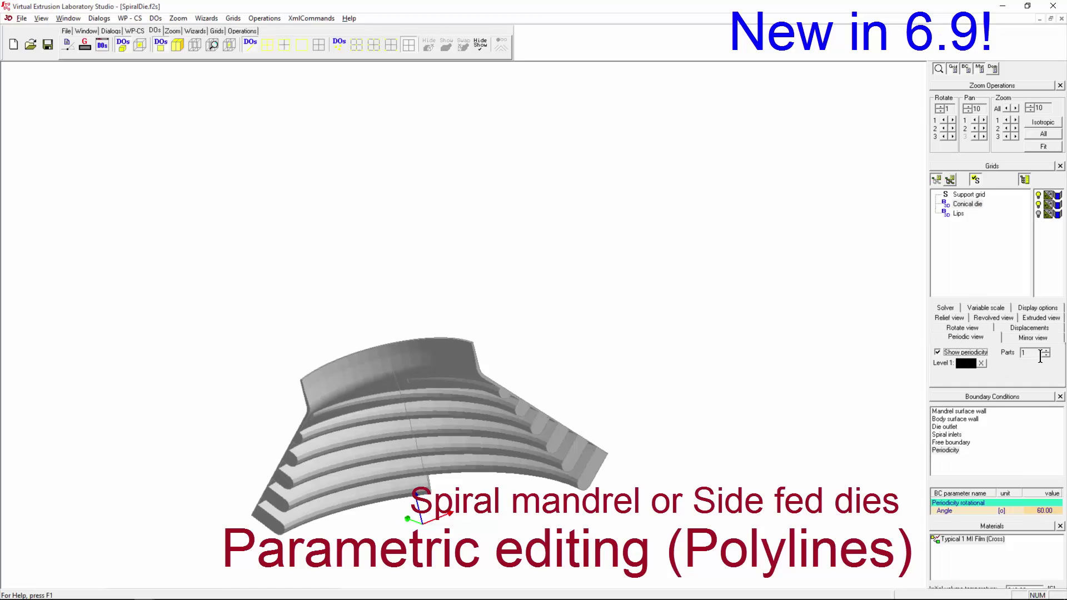
{"action": "left_click", "coordinate": [1044, 351]}
{"action": "left_click", "coordinate": [1045, 350]}
{"action": "double_click", "coordinate": [1025, 354]}
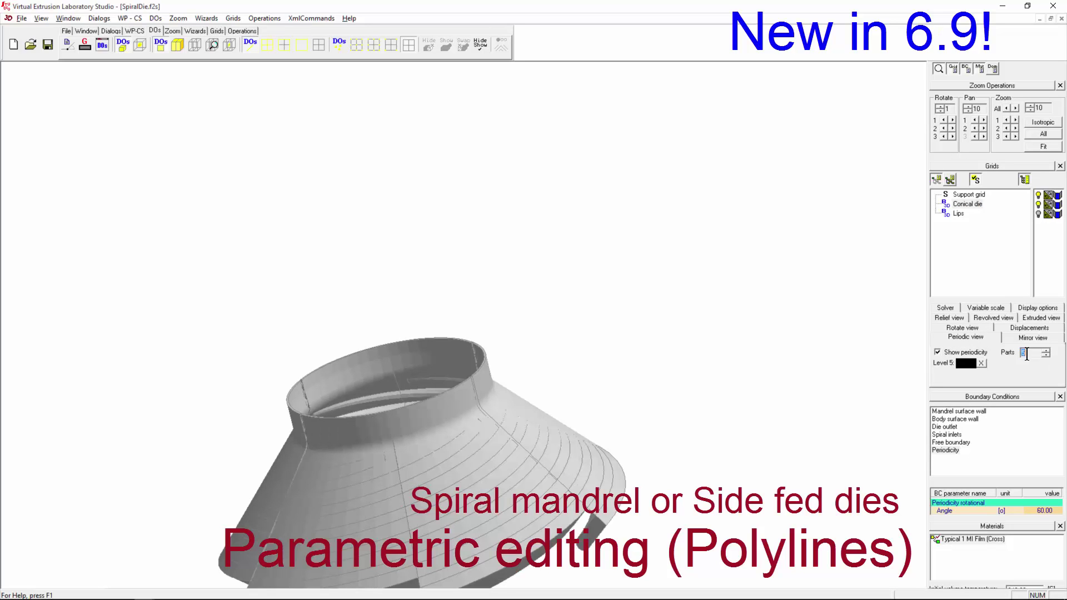
{"action": "left_click", "coordinate": [964, 353]}
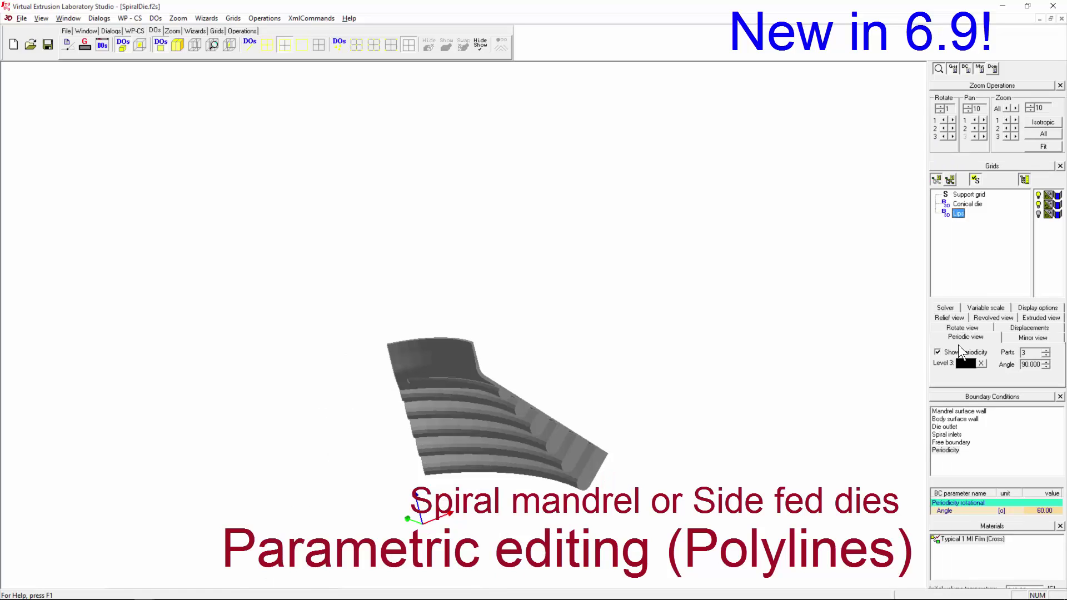
Hide the Conical die grid and display the Lips grid, focusing on the end face of the ring segment.
{"action": "middle_click_drag", "start_coordinate": [458, 286], "coordinate": [578, 195]}
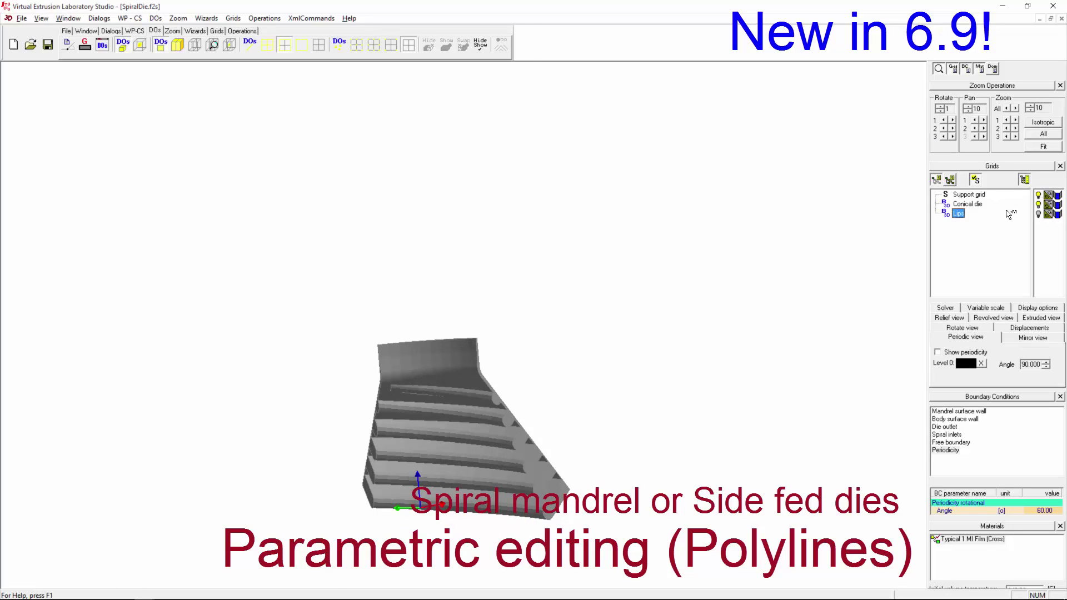
{"action": "left_click", "coordinate": [1038, 203]}
{"action": "left_click", "coordinate": [1038, 213]}
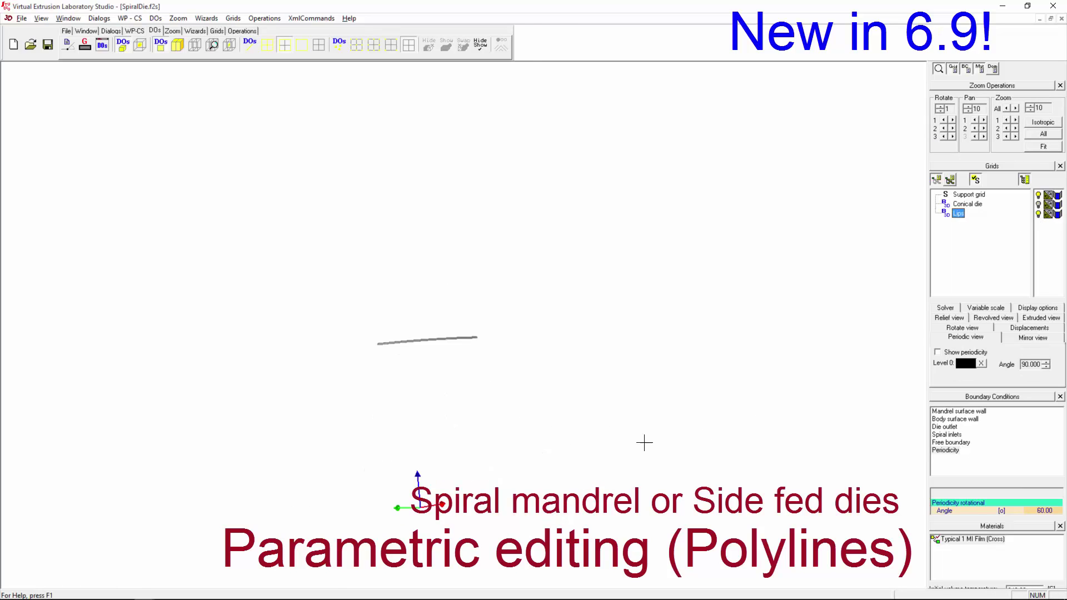
{"action": "middle_click_drag", "start_coordinate": [510, 367], "coordinate": [486, 400]}
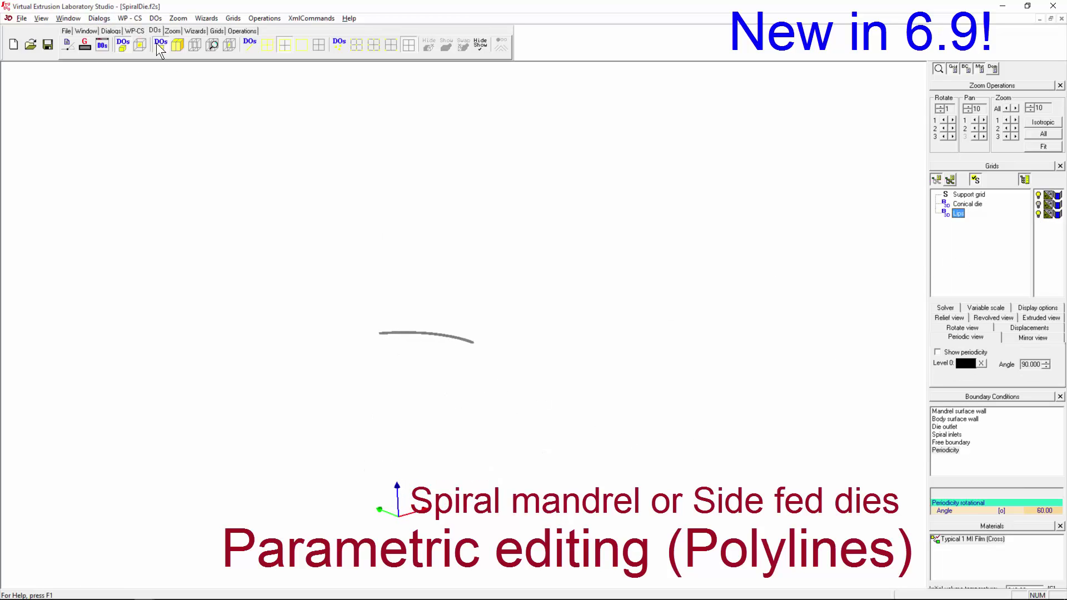
{"action": "left_click_drag", "start_coordinate": [497, 365], "coordinate": [452, 311]}
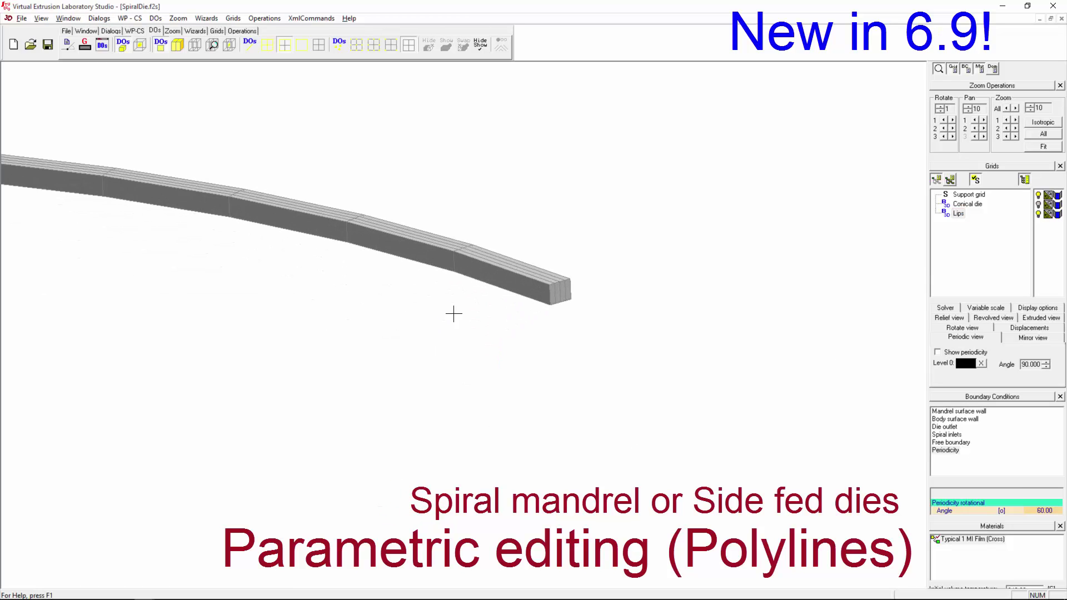
{"action": "middle_click_drag", "start_coordinate": [452, 312], "coordinate": [206, 165]}
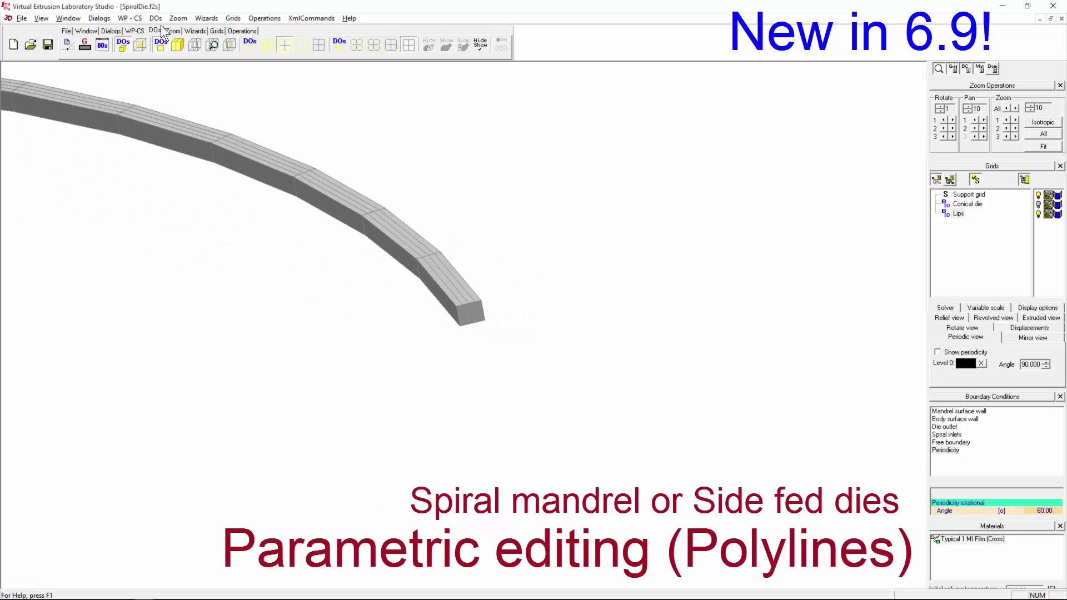
Open the Polylines dialog and assign the nodes inside the polylines to the ZR cylindrical mode mapping.
{"action": "left_click", "coordinate": [104, 32]}
{"action": "left_click", "coordinate": [152, 45]}
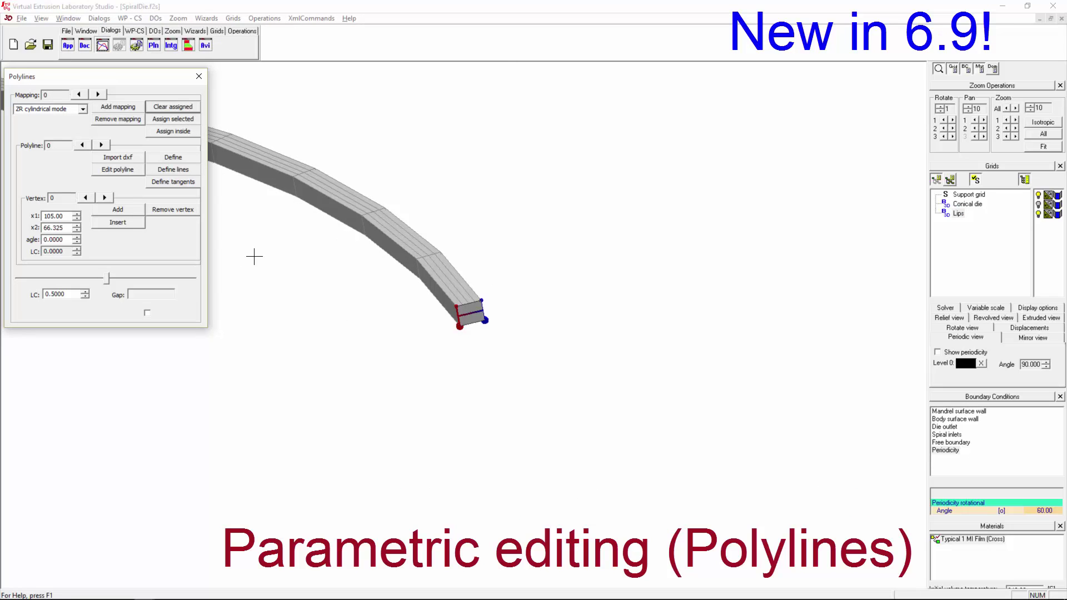
{"action": "left_click", "coordinate": [175, 127]}
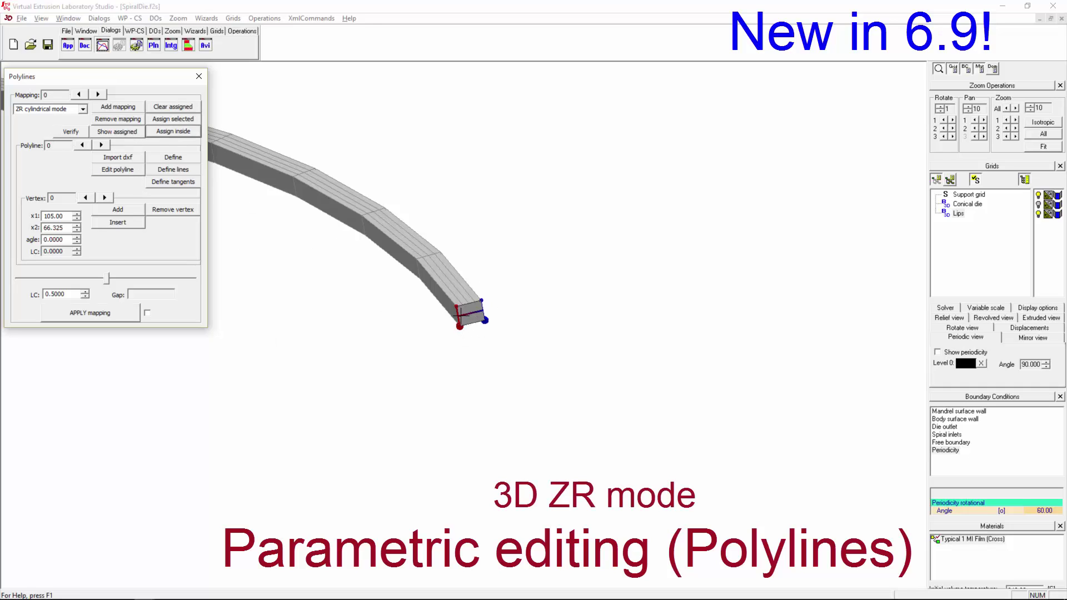
Move polyline 0's vertex 1 upward and inward, and set polyline 1's vertex 1 to x1 117 and x2 53.527.
{"action": "scroll", "coordinate": [626, 385], "scroll_direction": "down", "scroll_amount": 10}
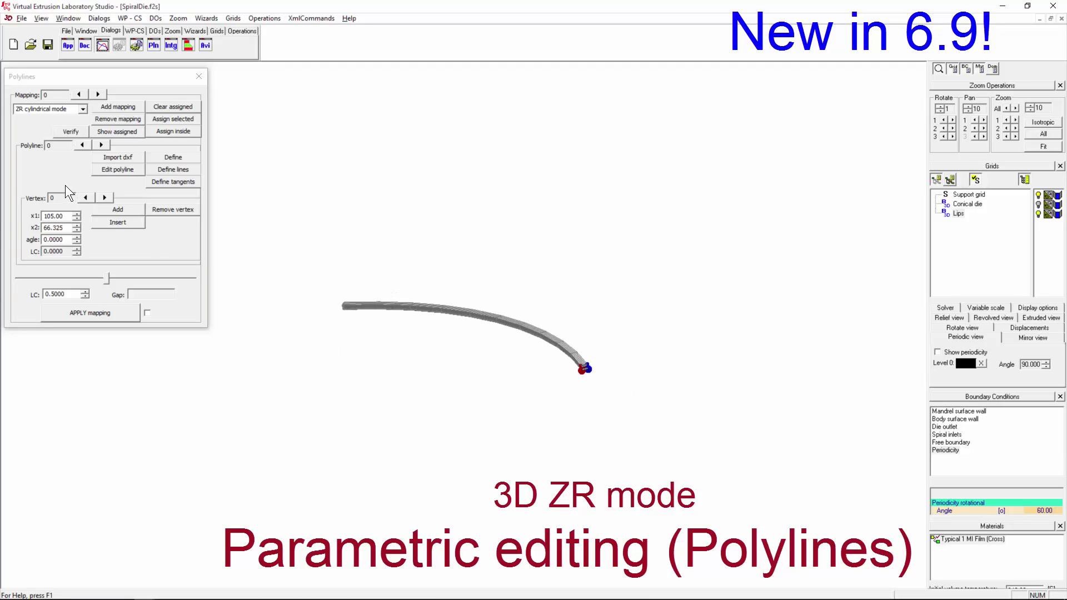
{"action": "left_click", "coordinate": [104, 197]}
{"action": "scroll", "coordinate": [66, 214], "scroll_direction": "up", "scroll_amount": 12}
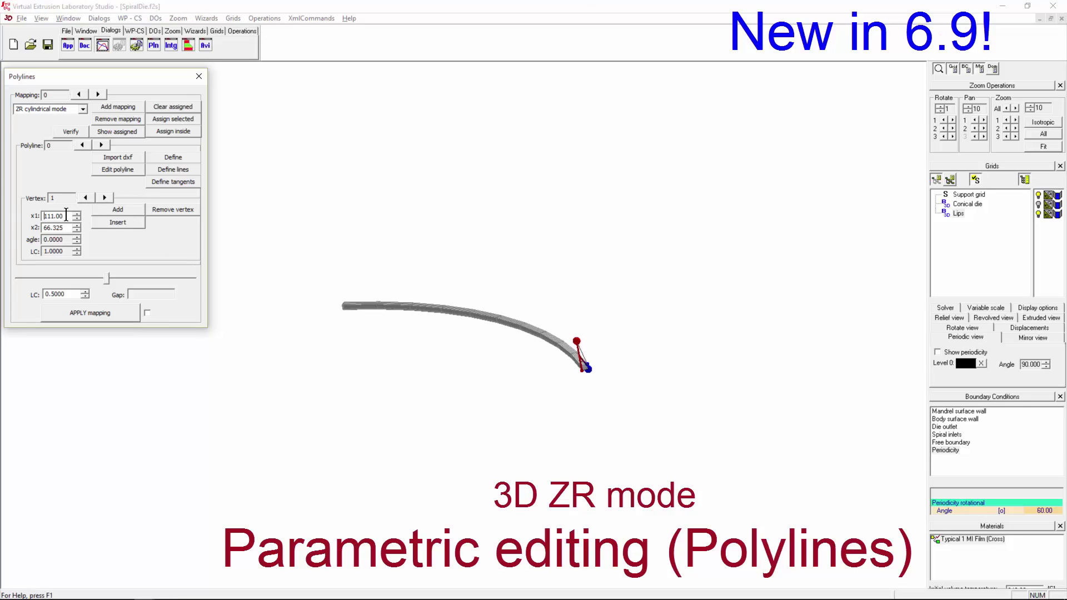
{"action": "scroll", "coordinate": [68, 225], "scroll_direction": "down", "scroll_amount": 2}
{"action": "left_click", "coordinate": [100, 145]}
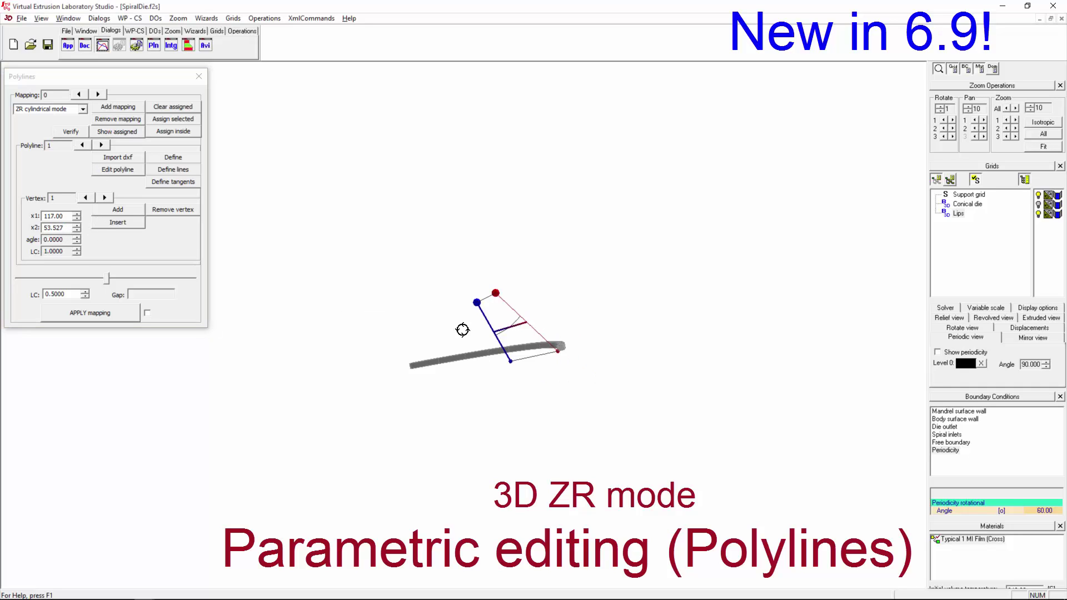
{"action": "middle_click_drag", "start_coordinate": [462, 329], "coordinate": [456, 371]}
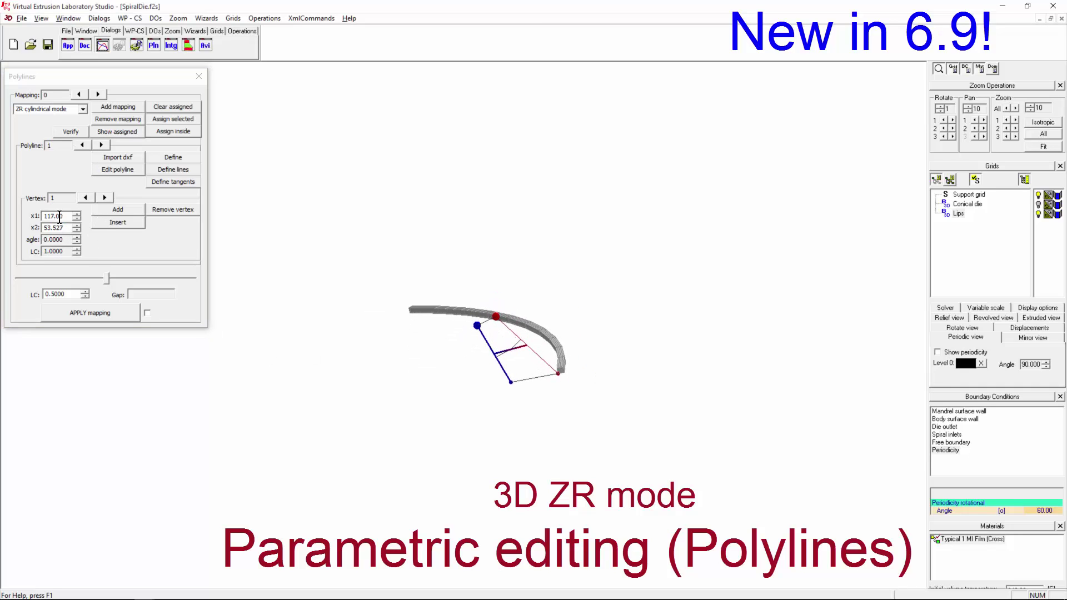
Add vertices 2, 3 and 4 to polyline 1 at x1/x2 130/53.527, 137/55.527 and 142/50.527.
{"action": "left_click", "coordinate": [134, 211]}
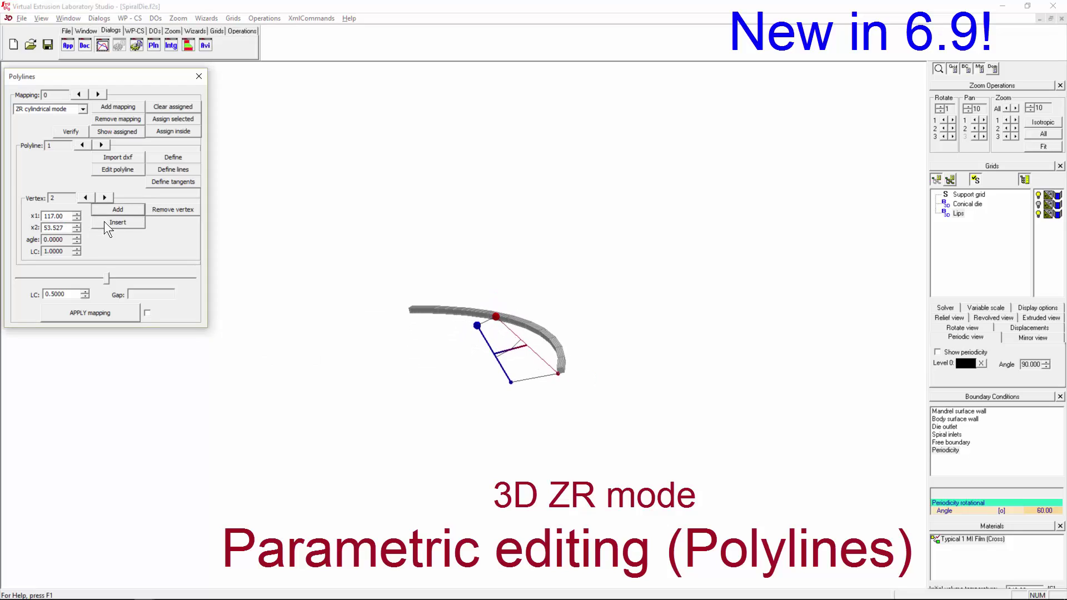
{"action": "left_click", "coordinate": [66, 217]}
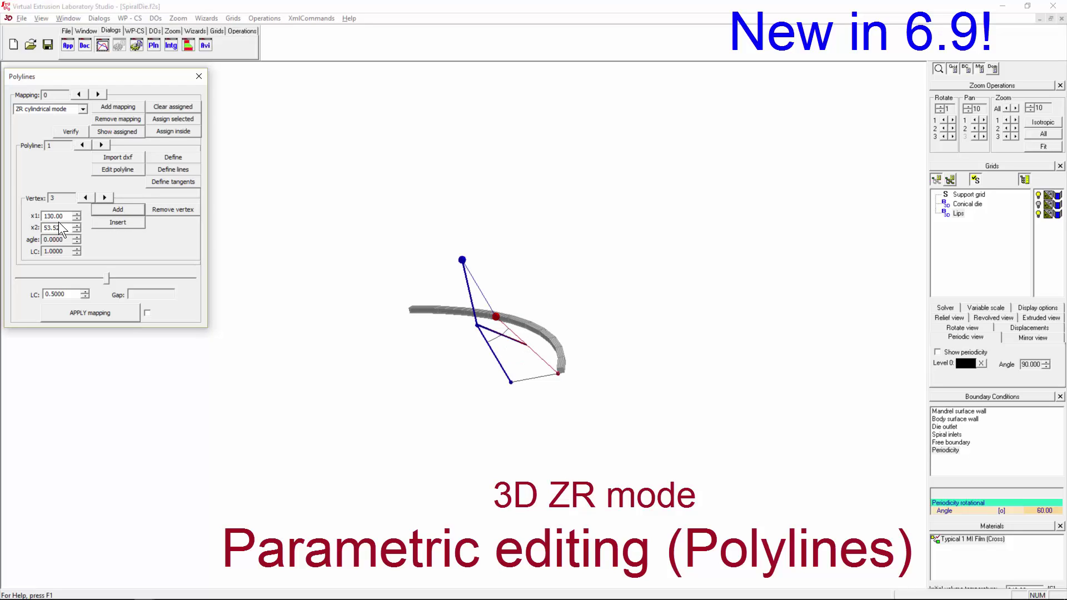
{"action": "key", "text": "Return"}
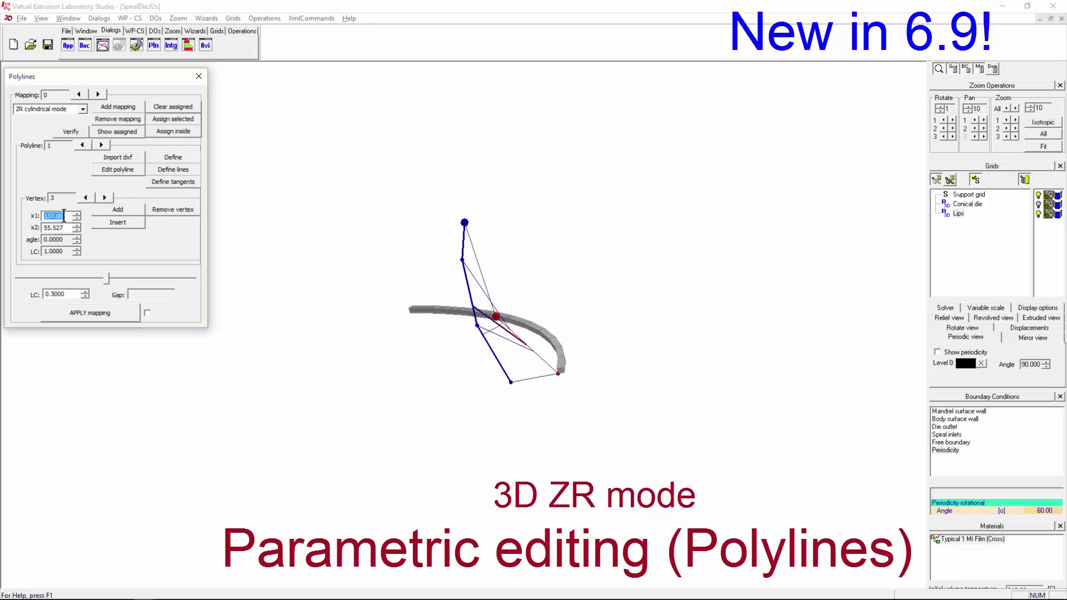
{"action": "left_click", "coordinate": [127, 213]}
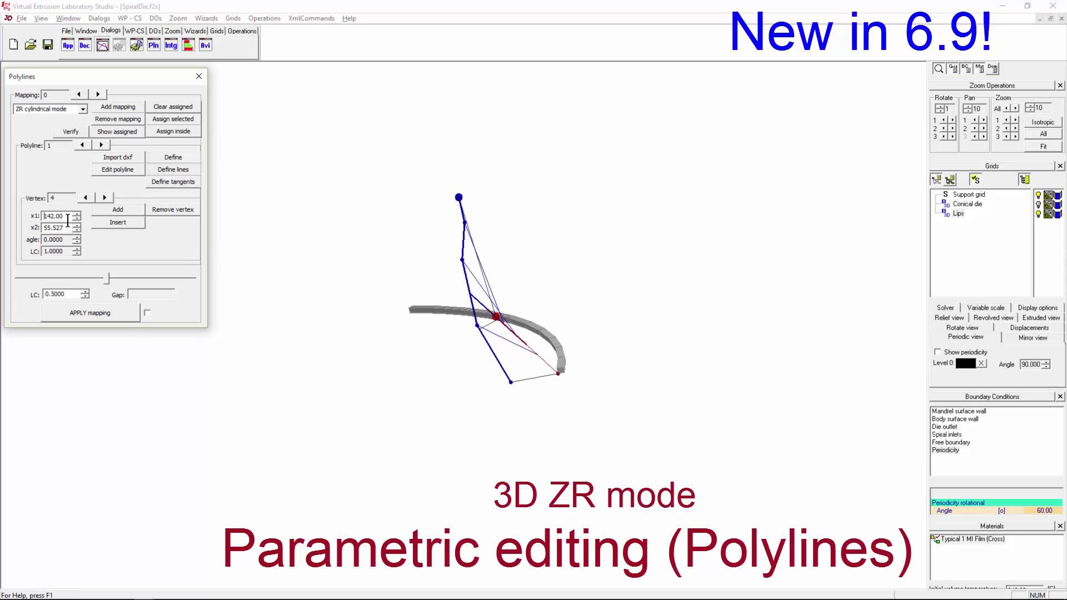
{"action": "double_click", "coordinate": [68, 229]}
{"action": "type", "text": "50.527"}
{"action": "key", "text": "Return"}
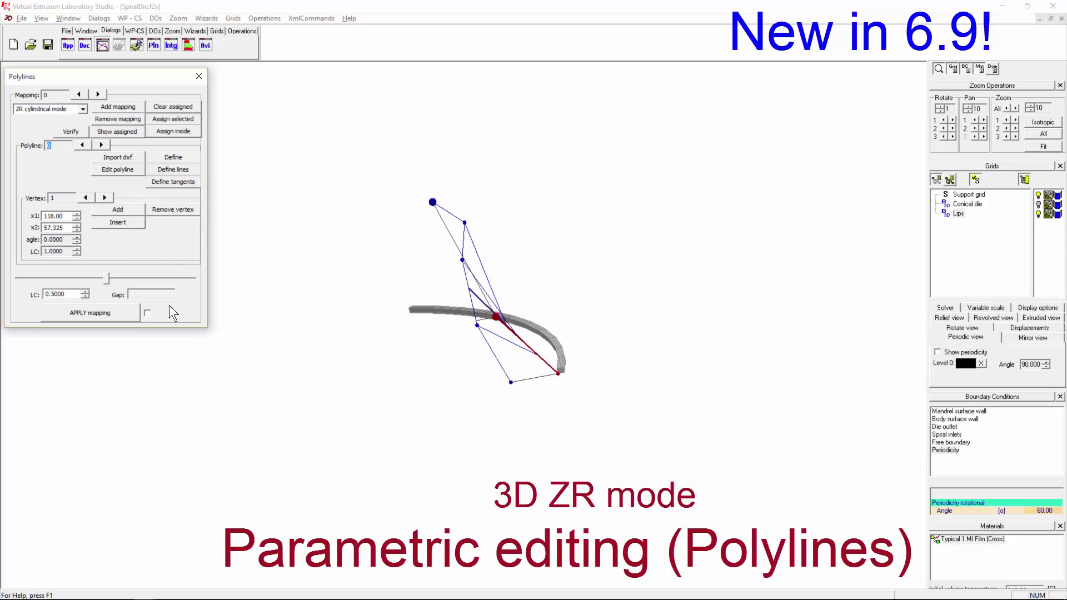
Add vertices 2 and 3 to polyline 0 at x2 57.325, level with polyline 1's vertices 3 and 4.
{"action": "left_click", "coordinate": [120, 209]}
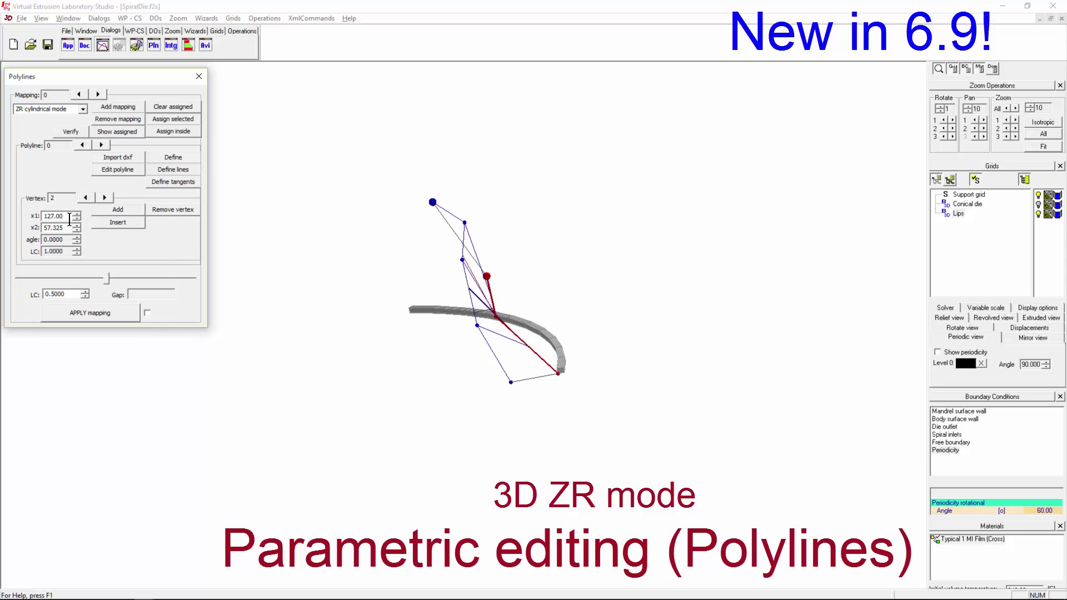
{"action": "left_click", "coordinate": [117, 209]}
{"action": "double_click", "coordinate": [55, 216]}
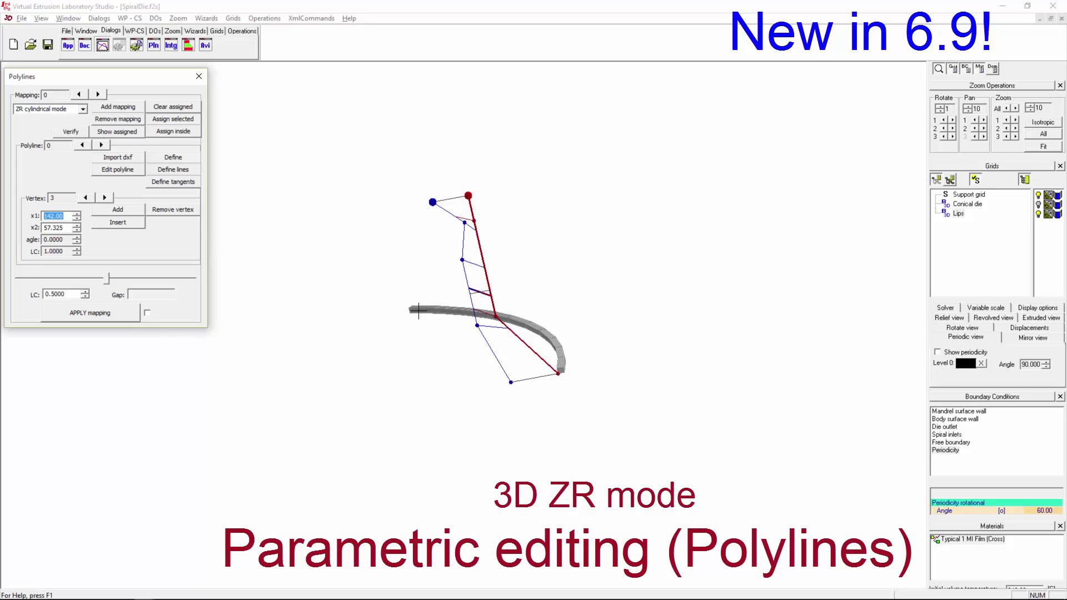
Set polyline 0's vertex 0 angle to 53 and curve polyline 1's upper segments, giving its vertex 3 an angle of -39.
{"action": "left_click", "coordinate": [85, 197]}
{"action": "scroll", "coordinate": [66, 238], "scroll_direction": "up", "scroll_amount": 20}
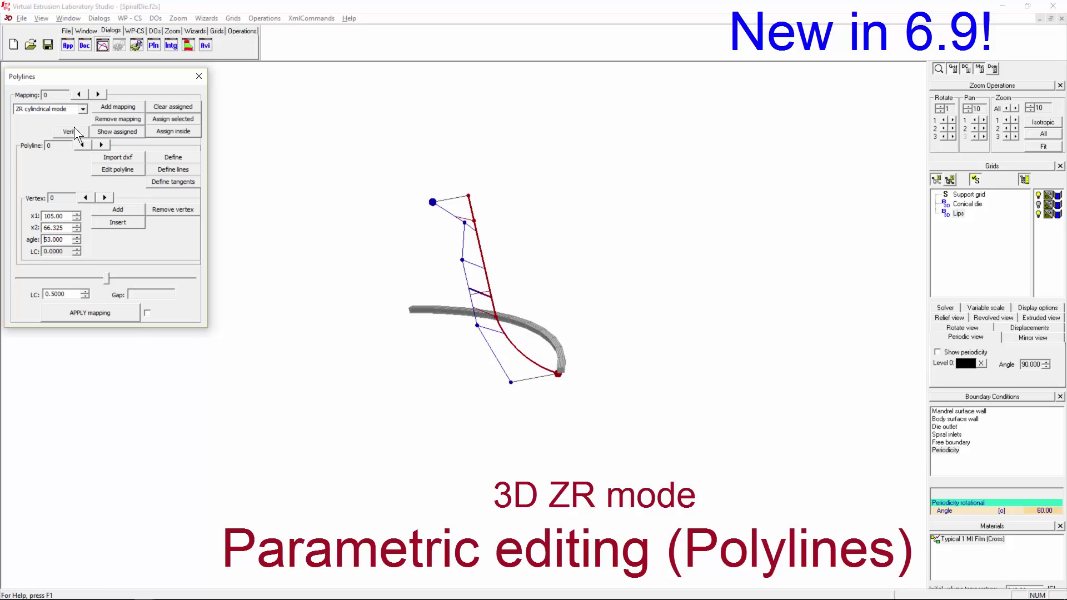
{"action": "left_click", "coordinate": [100, 144]}
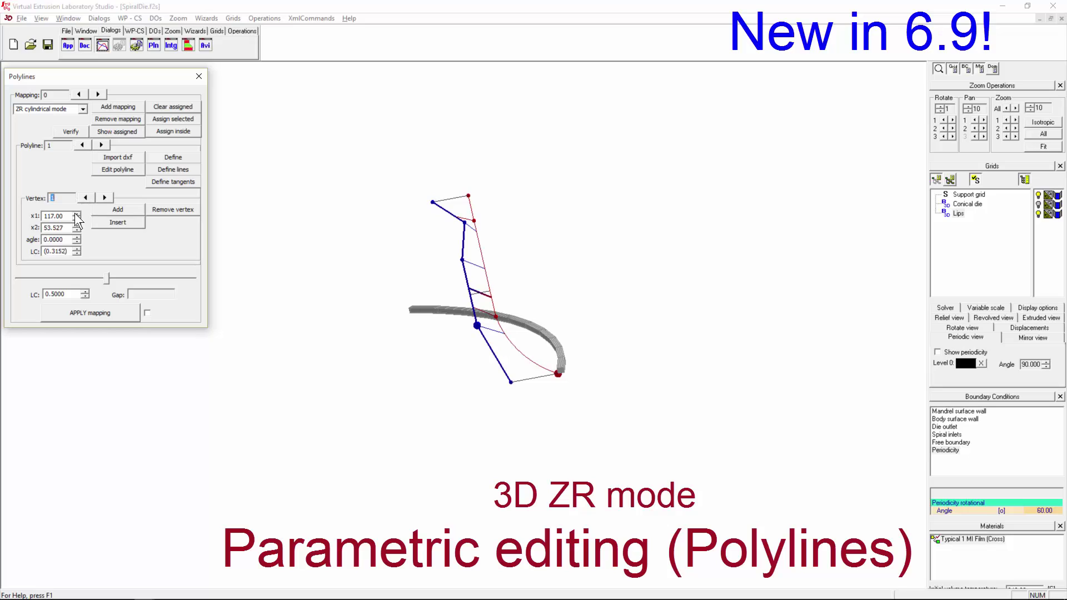
{"action": "scroll", "coordinate": [66, 239], "scroll_direction": "up", "scroll_amount": 10}
{"action": "left_click", "coordinate": [104, 198]}
{"action": "left_click", "coordinate": [104, 197]}
{"action": "scroll", "coordinate": [66, 240], "scroll_direction": "up", "scroll_amount": 5}
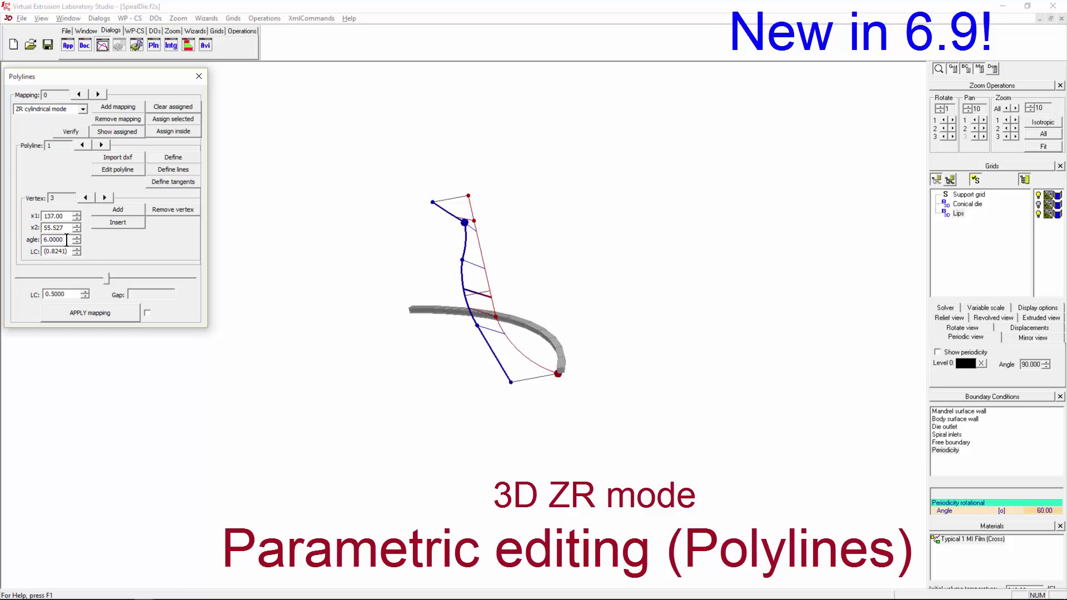
{"action": "scroll", "coordinate": [67, 240], "scroll_direction": "down", "scroll_amount": 9}
{"action": "scroll", "coordinate": [67, 240], "scroll_direction": "down", "scroll_amount": 10}
Apply the ZR cylindrical mapping to the coarse Lips grid and inspect the resulting shape from an angle.
{"action": "middle_click_drag", "start_coordinate": [572, 378], "coordinate": [395, 263]}
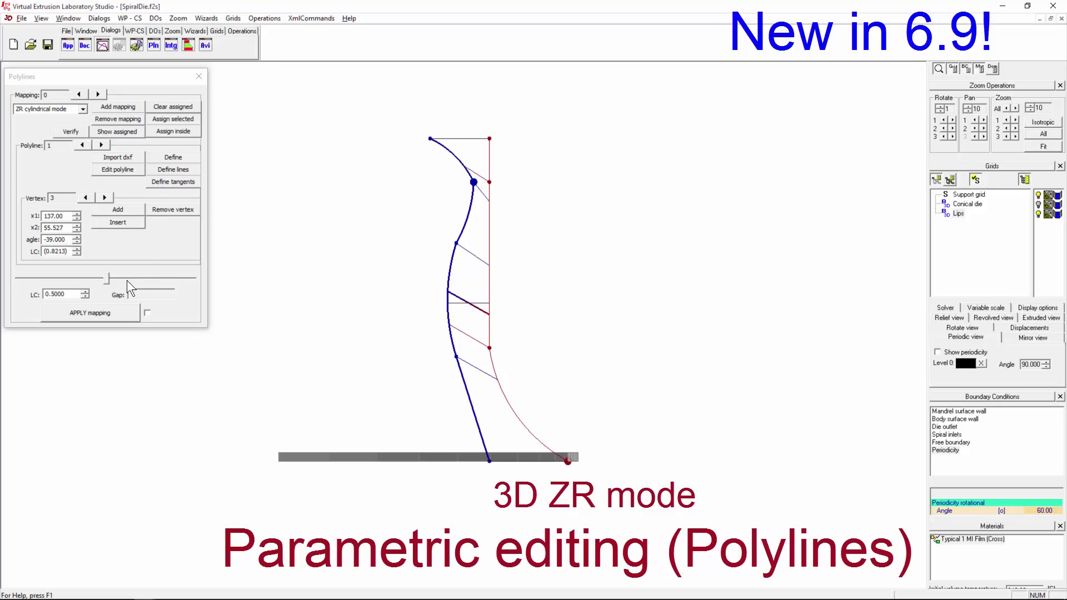
{"action": "left_click", "coordinate": [118, 315]}
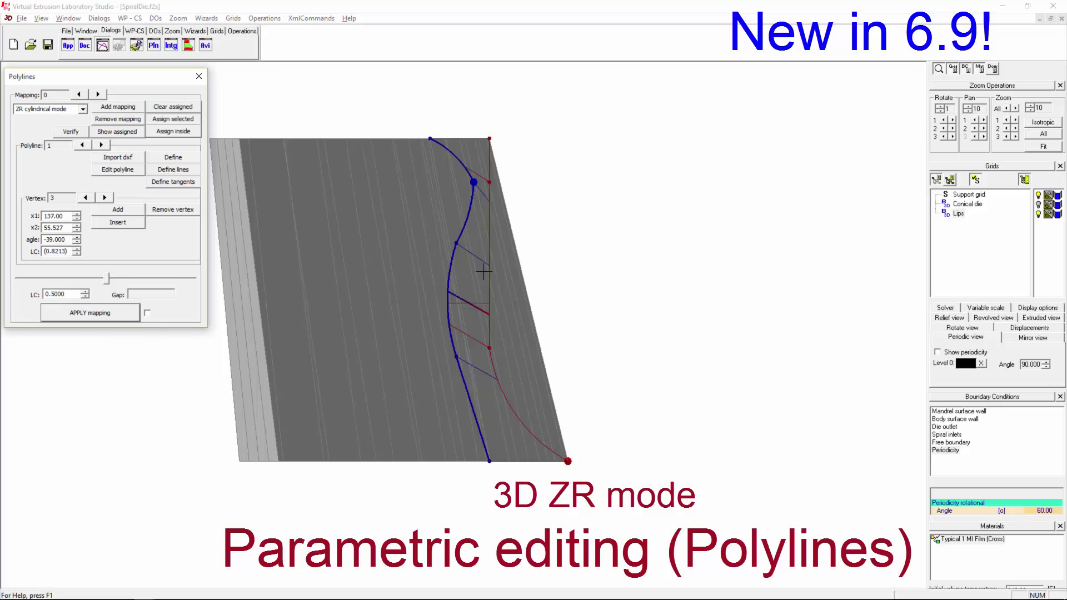
{"action": "middle_click_drag", "start_coordinate": [484, 272], "coordinate": [484, 363]}
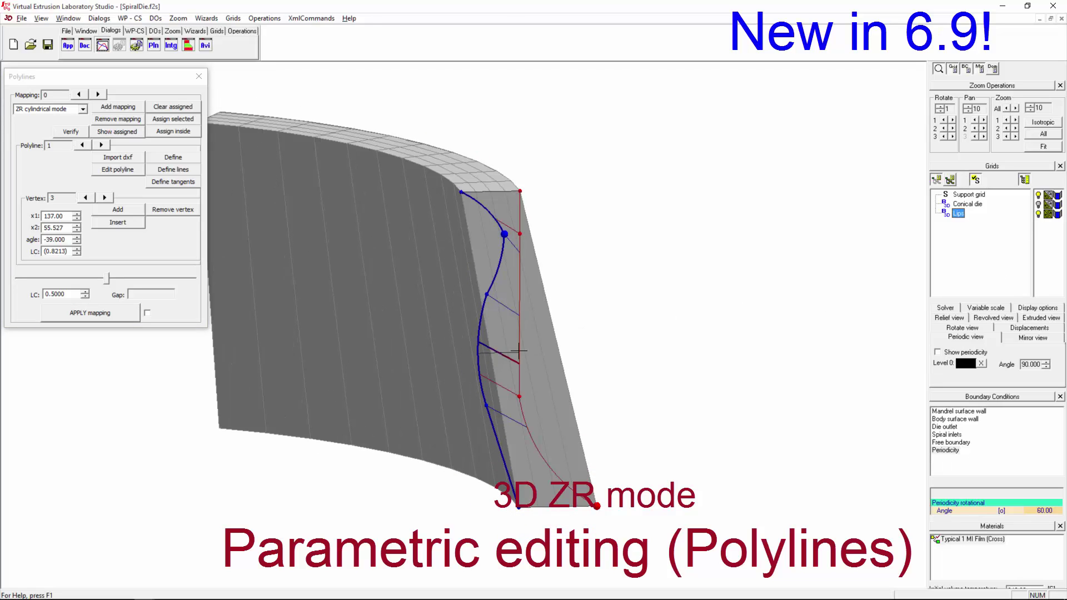
{"action": "left_click", "coordinate": [199, 76]}
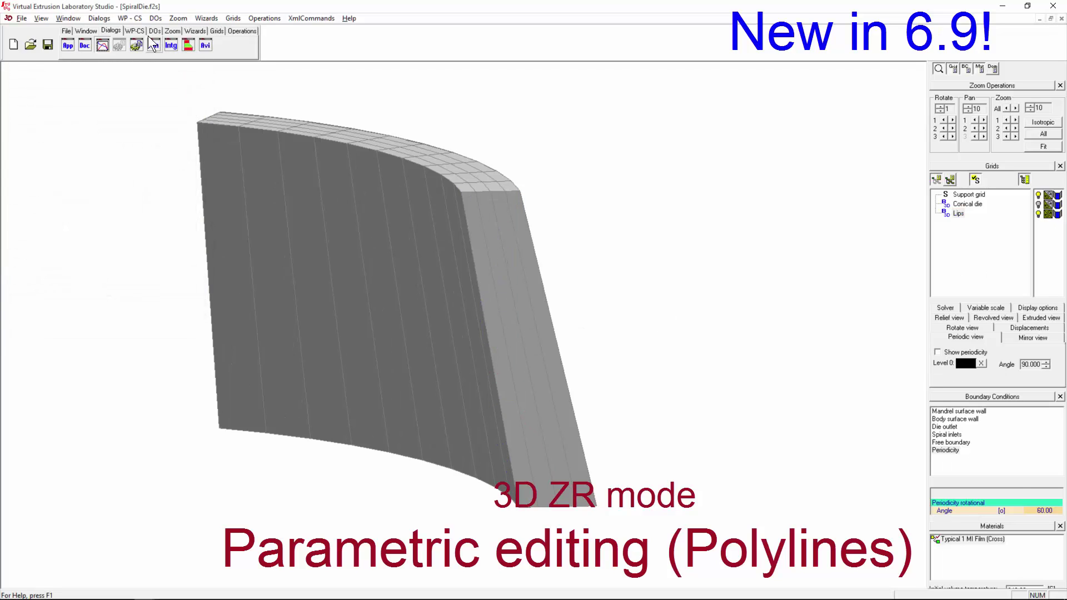
Refine the Lips grid along its height and reapply the polyline mapping so it follows the curved profile.
{"action": "left_click", "coordinate": [111, 31]}
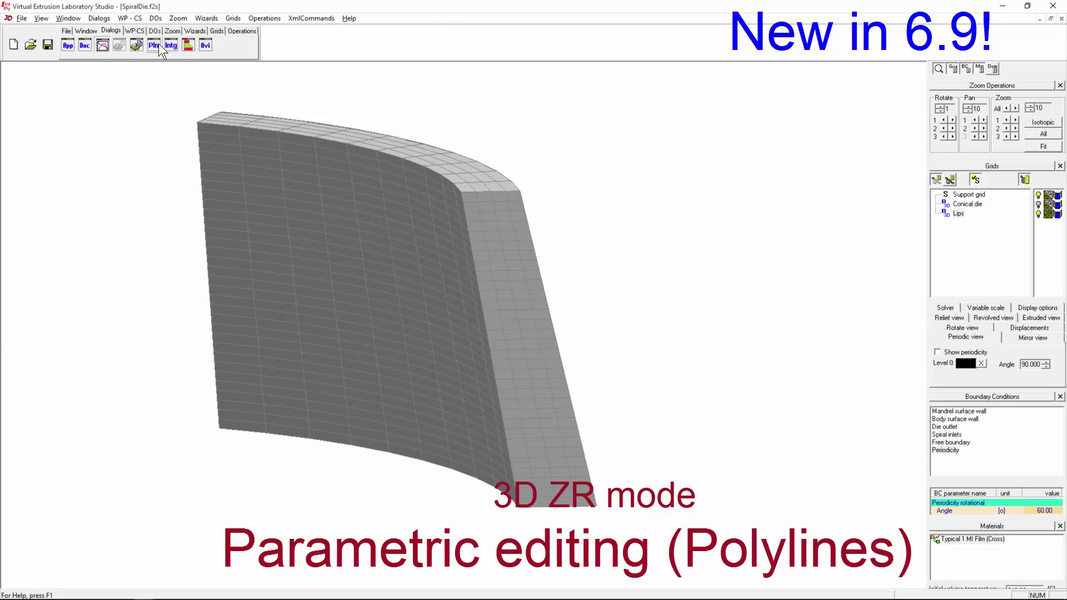
{"action": "left_click", "coordinate": [153, 45]}
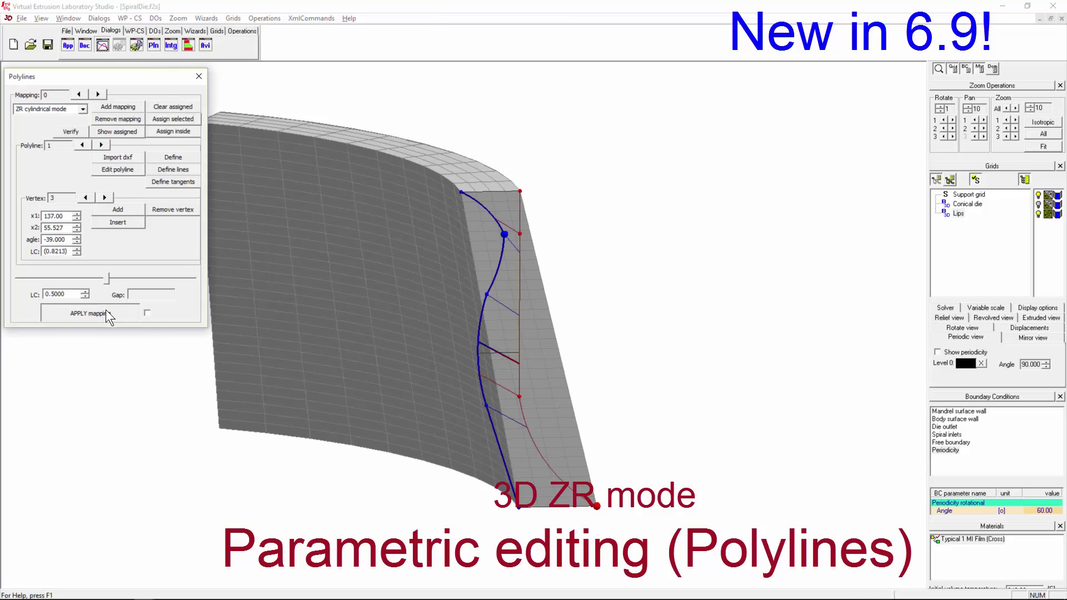
{"action": "left_click", "coordinate": [106, 310]}
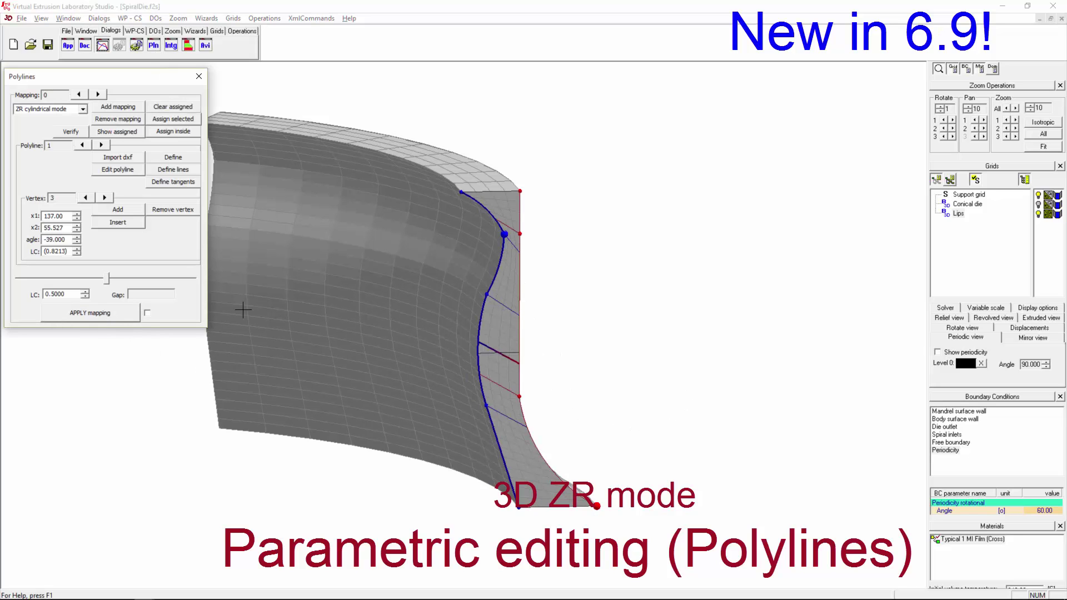
{"action": "left_click", "coordinate": [198, 76]}
{"action": "left_click_drag", "start_coordinate": [663, 382], "coordinate": [600, 222]}
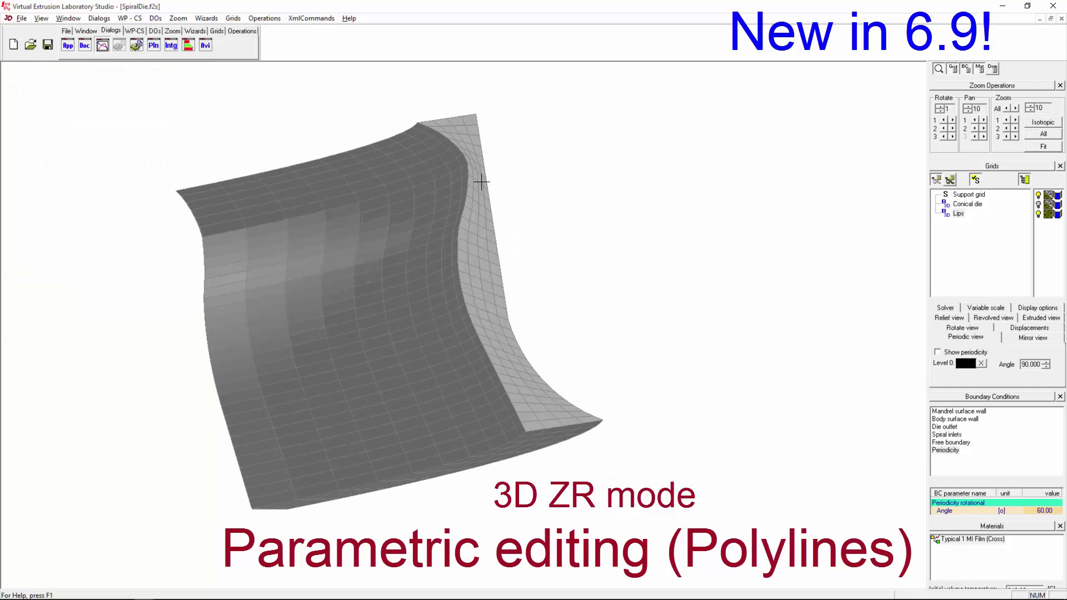
Set the LC of polyline 1's vertex 3 to 0.8813, reapply the mapping and inspect the reshaped Lips grid up close.
{"action": "left_click", "coordinate": [153, 45]}
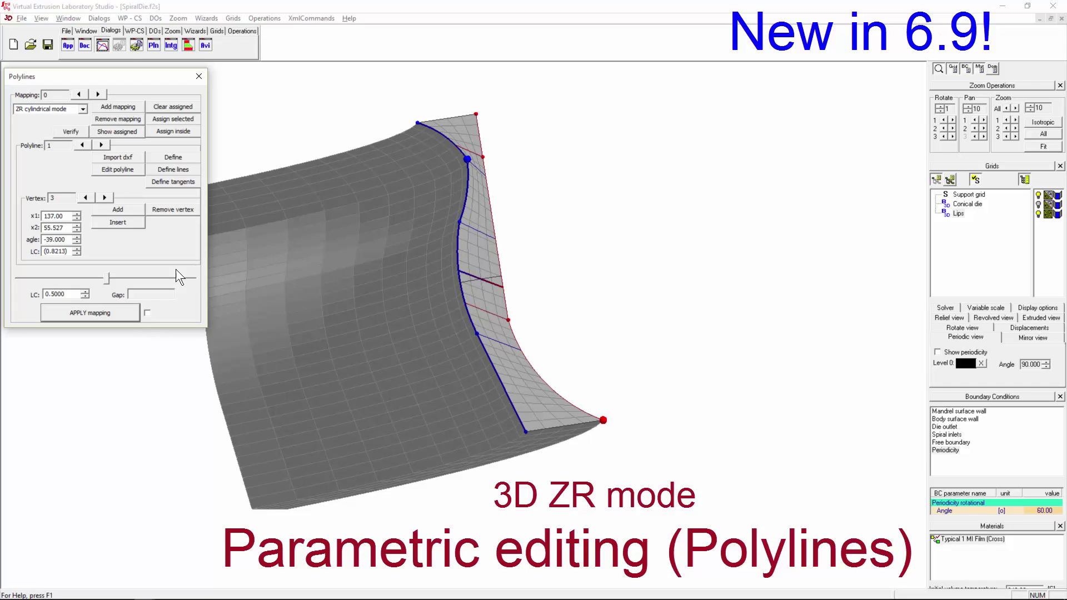
{"action": "scroll", "coordinate": [58, 252], "scroll_direction": "up", "scroll_amount": 6}
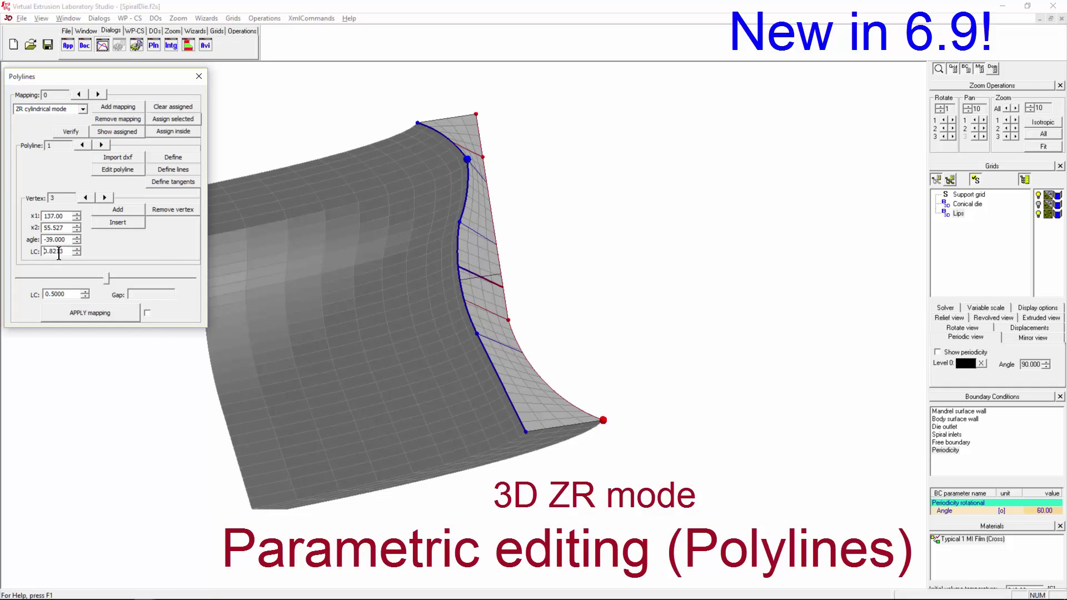
{"action": "left_click", "coordinate": [121, 315]}
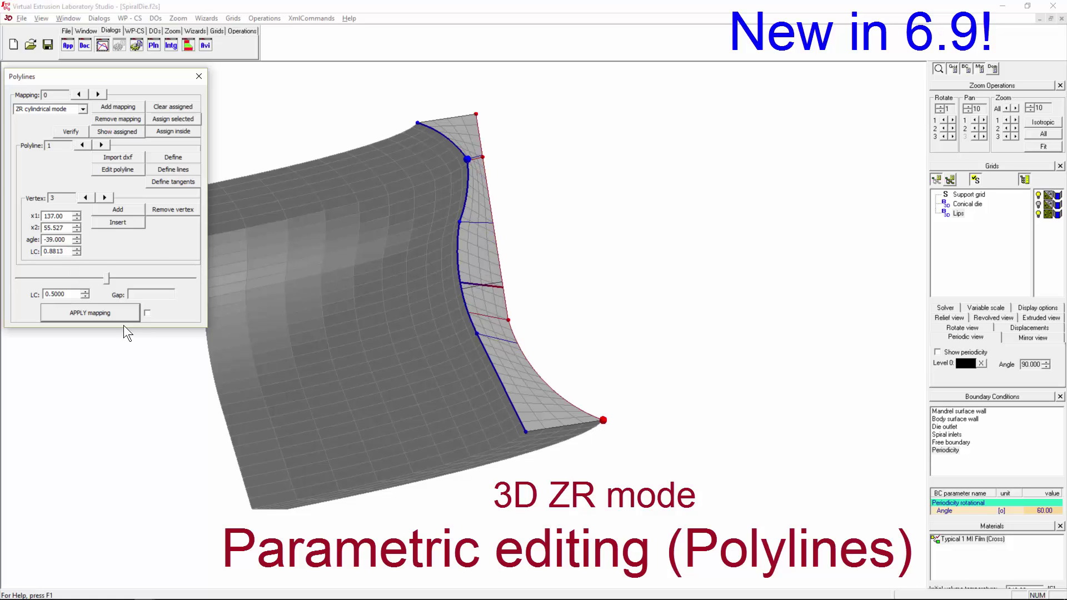
{"action": "left_click", "coordinate": [199, 77]}
{"action": "left_click_drag", "start_coordinate": [559, 241], "coordinate": [395, 124]}
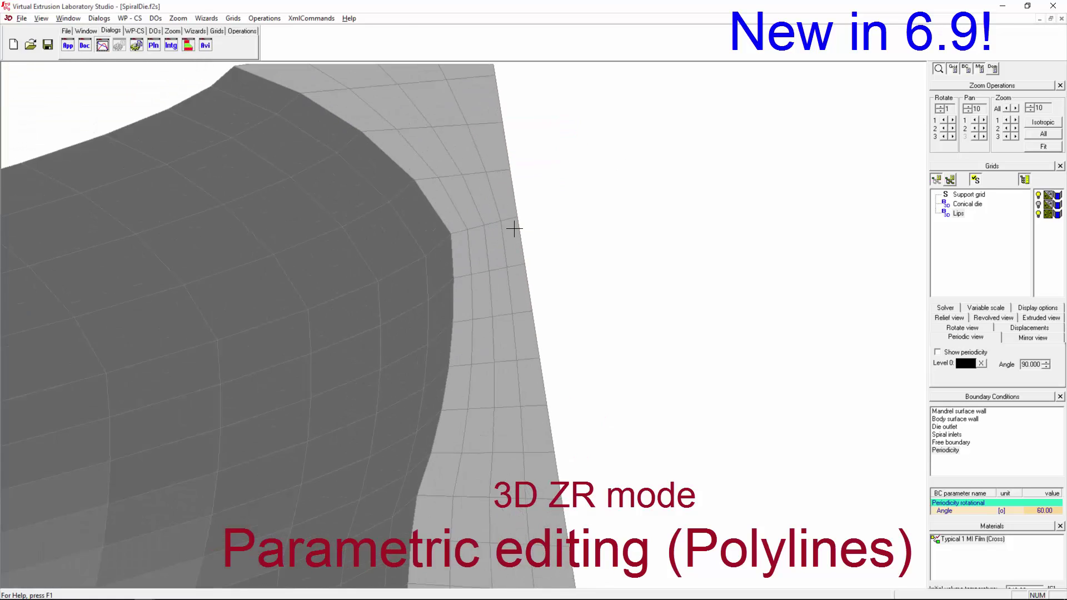
{"action": "scroll", "coordinate": [515, 233], "scroll_direction": "down", "scroll_amount": 3}
{"action": "scroll", "coordinate": [588, 281], "scroll_direction": "up", "scroll_amount": 5}
{"action": "middle_click_drag", "start_coordinate": [588, 281], "coordinate": [650, 366]}
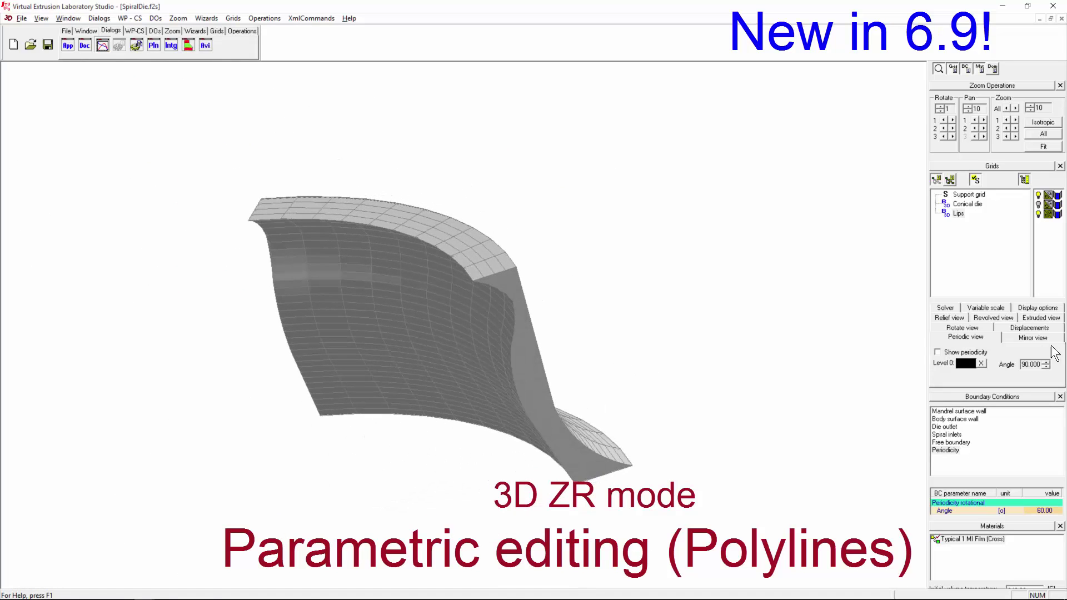
Show the periodic copies of the Lips grid with 5 parts at a 60 degree angle.
{"action": "left_click", "coordinate": [938, 352]}
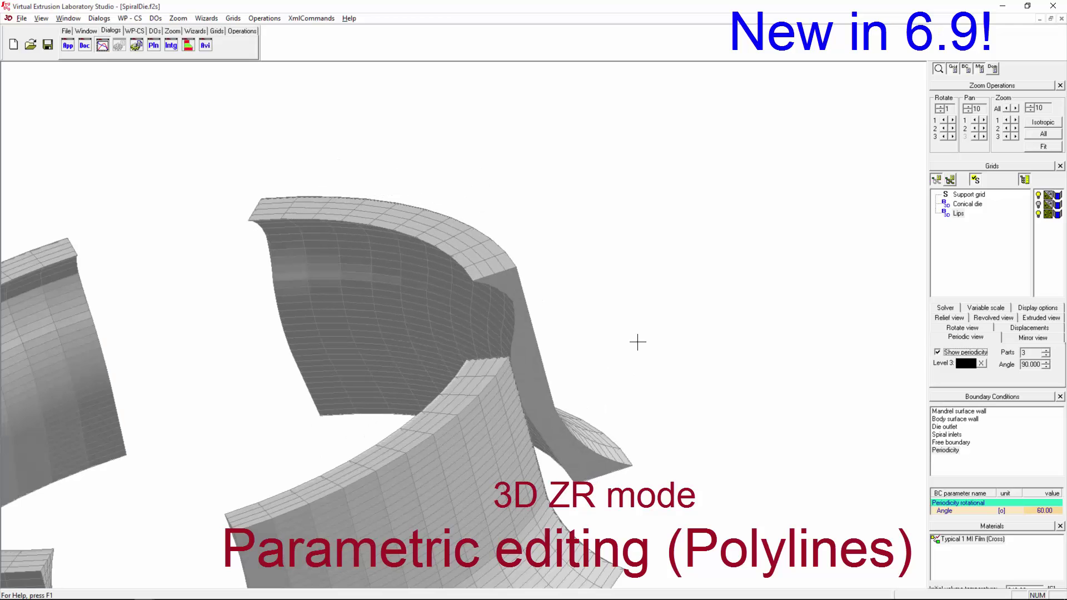
{"action": "double_click", "coordinate": [1046, 350]}
{"action": "middle_click_drag", "start_coordinate": [535, 333], "coordinate": [505, 457]}
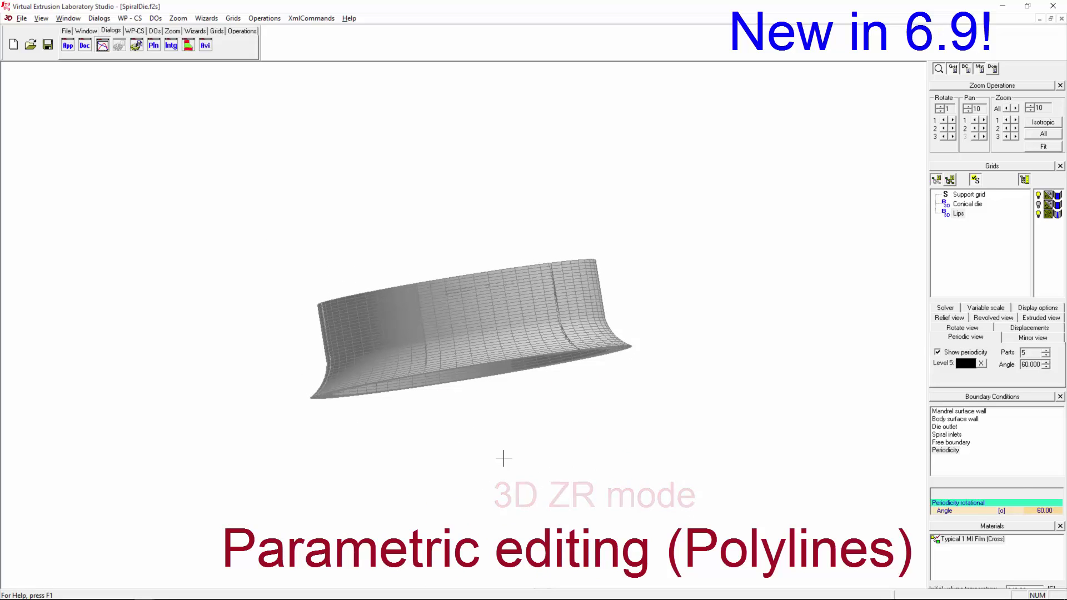
Switch to the Virtual Extrusion Laboratory Studio window with the Rain pipe_forConnectorDscrp.f2s project.
{"action": "left_click", "coordinate": [1002, 6]}
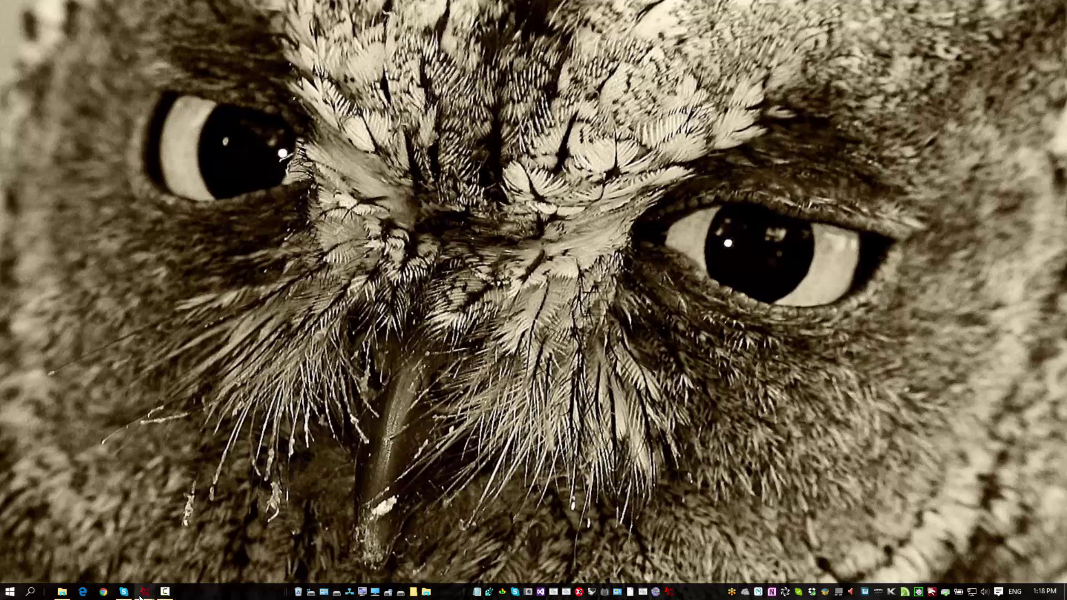
{"action": "left_click", "coordinate": [144, 591]}
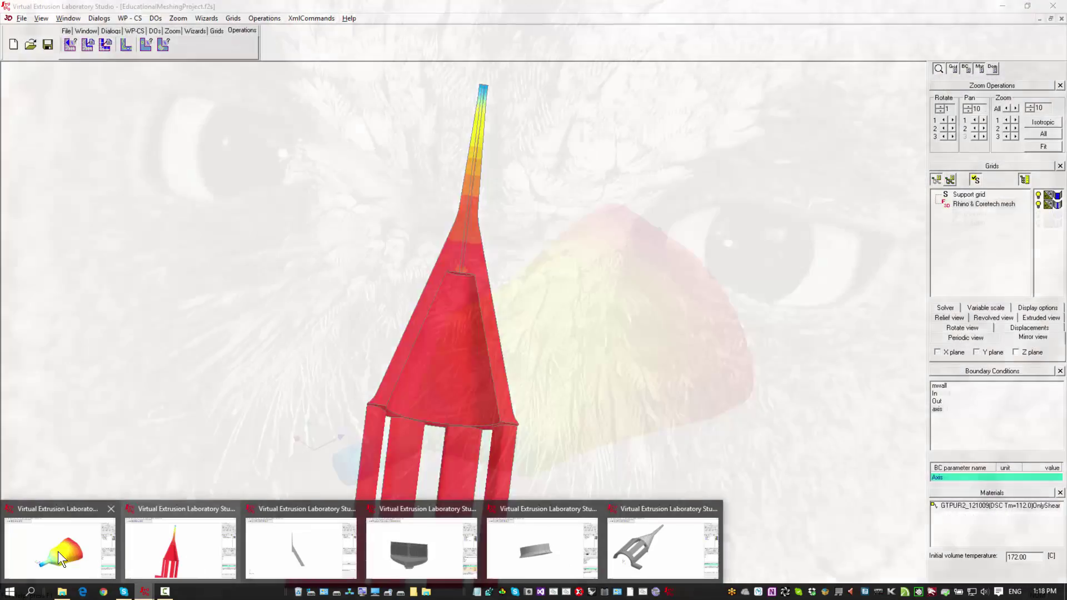
{"action": "left_click", "coordinate": [58, 551]}
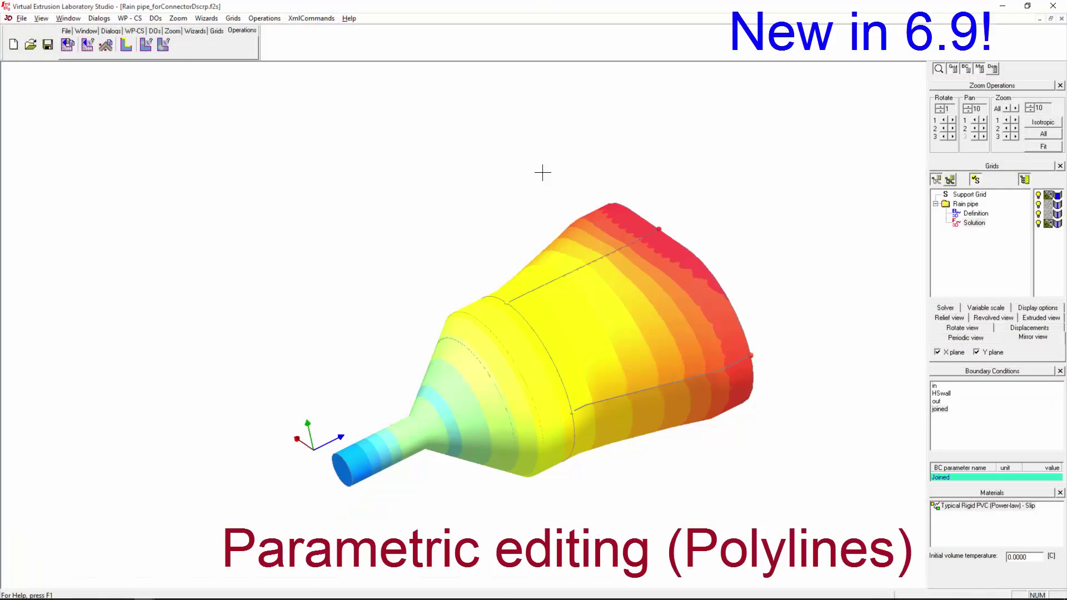
Turn off the Y plane and X plane mirroring of the rain pipe solution.
{"action": "middle_click_drag", "start_coordinate": [479, 186], "coordinate": [851, 317]}
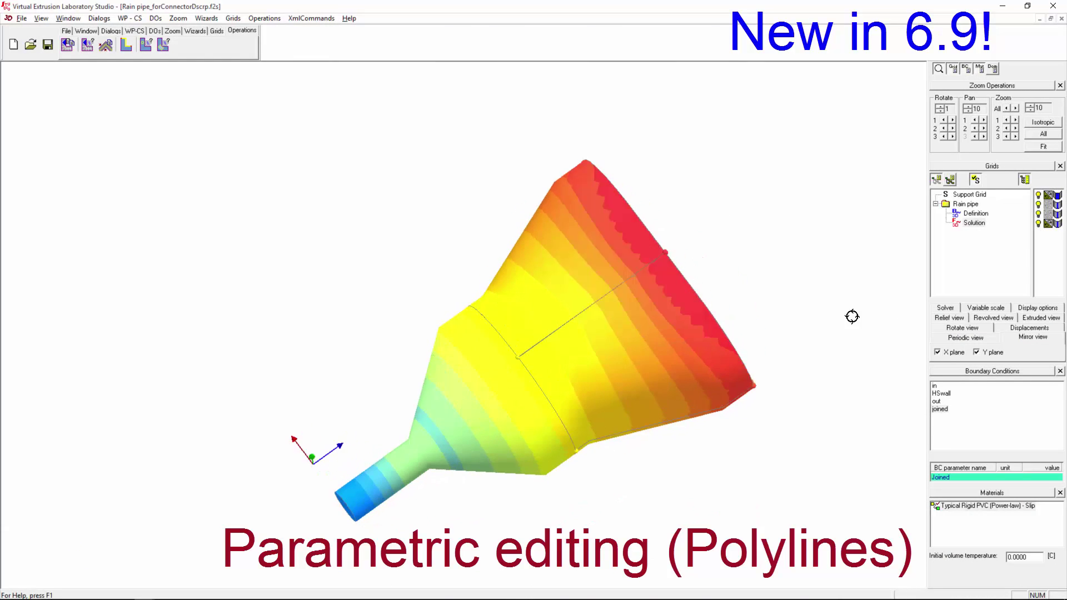
{"action": "left_click", "coordinate": [991, 351]}
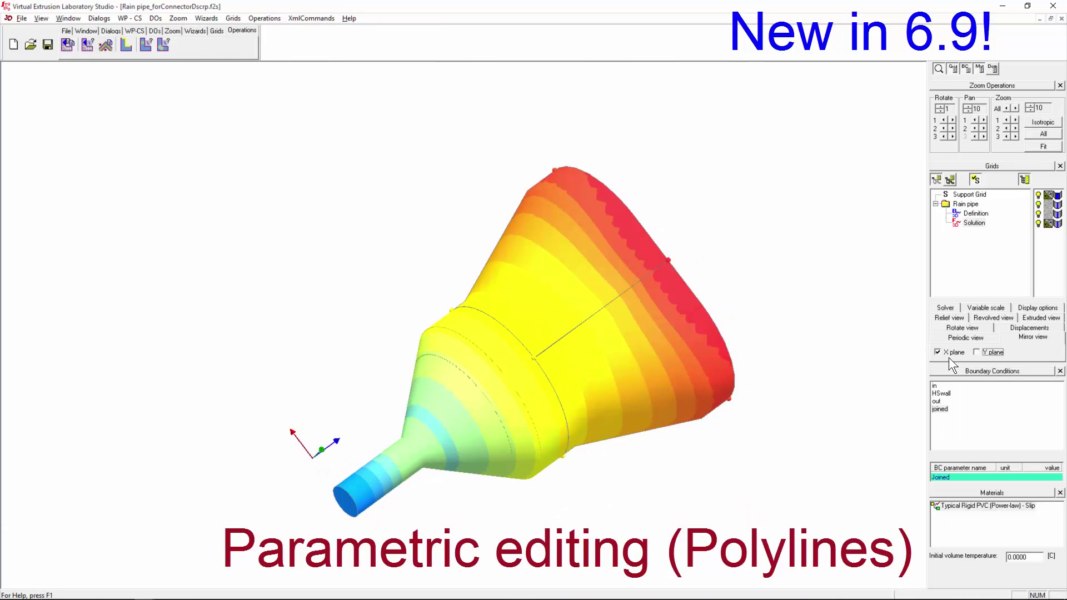
{"action": "left_click", "coordinate": [948, 355]}
{"action": "middle_click_drag", "start_coordinate": [215, 207], "coordinate": [265, 286]}
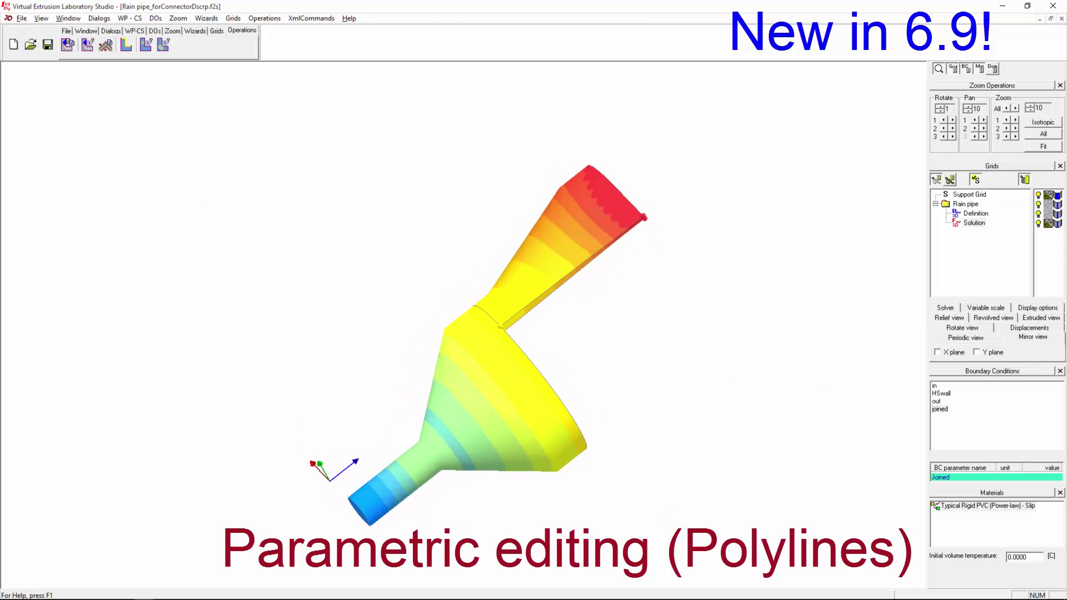
Display the rain pipe's Definition grid and examine its profile nodes from several angles.
{"action": "left_click", "coordinate": [976, 214]}
{"action": "middle_click_drag", "start_coordinate": [533, 248], "coordinate": [640, 328]}
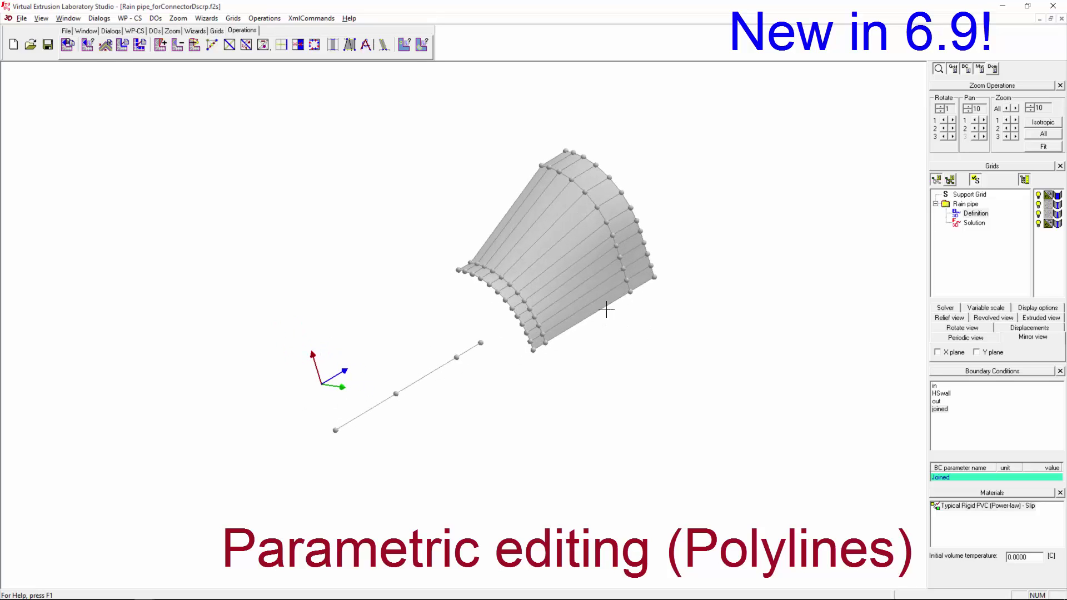
{"action": "middle_click_drag", "start_coordinate": [619, 248], "coordinate": [553, 208]}
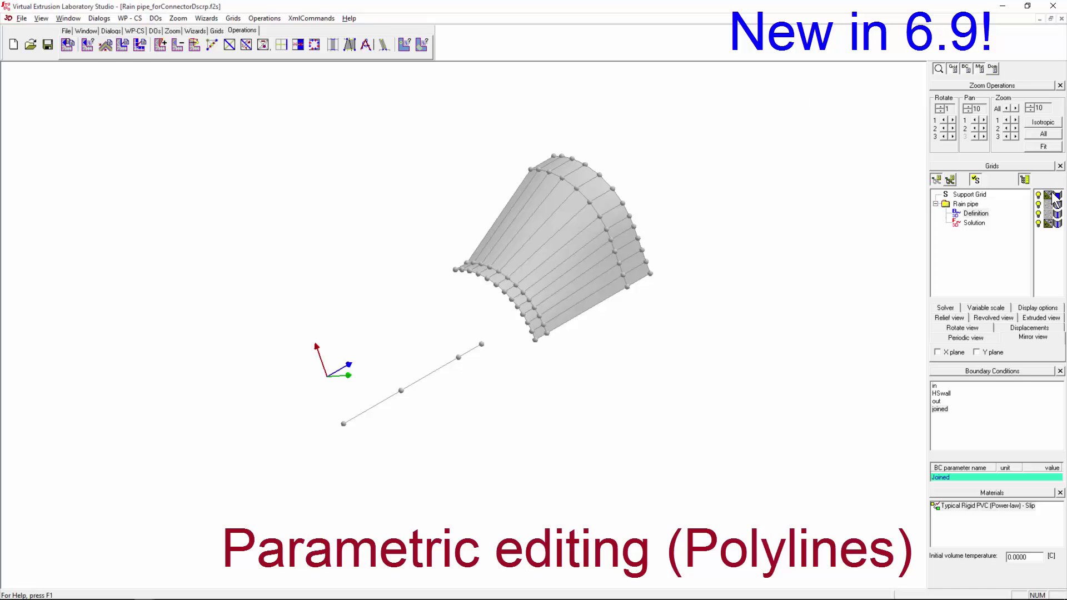
Display the rain pipe's Solution grid coloured by Velocity and examine the flow distribution from several angles.
{"action": "left_click", "coordinate": [976, 213]}
{"action": "left_click", "coordinate": [974, 222]}
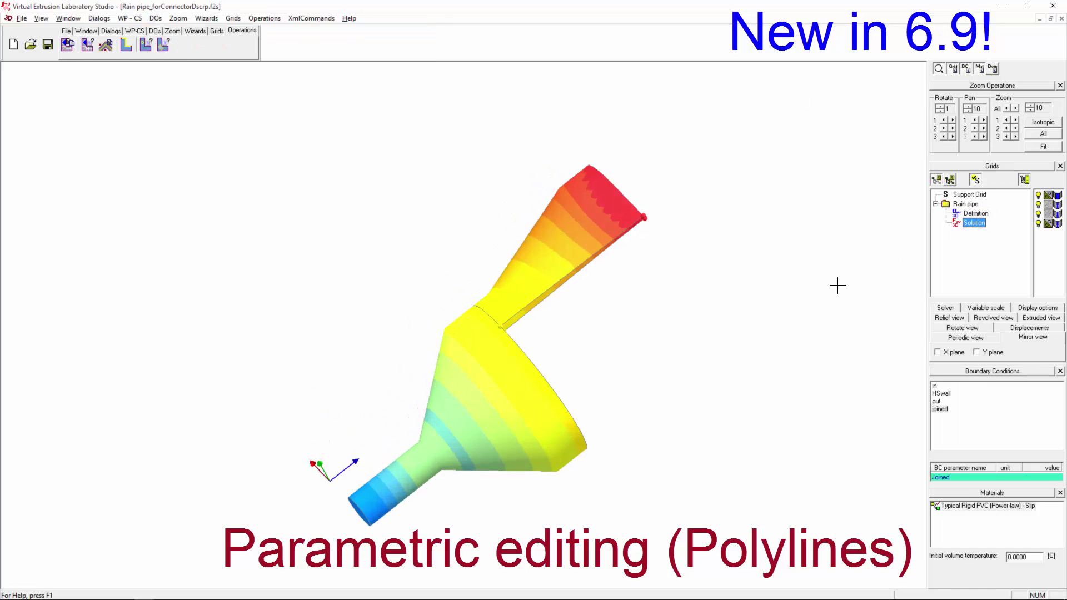
{"action": "middle_click_drag", "start_coordinate": [548, 316], "coordinate": [973, 375]}
{"action": "left_click", "coordinate": [986, 307]}
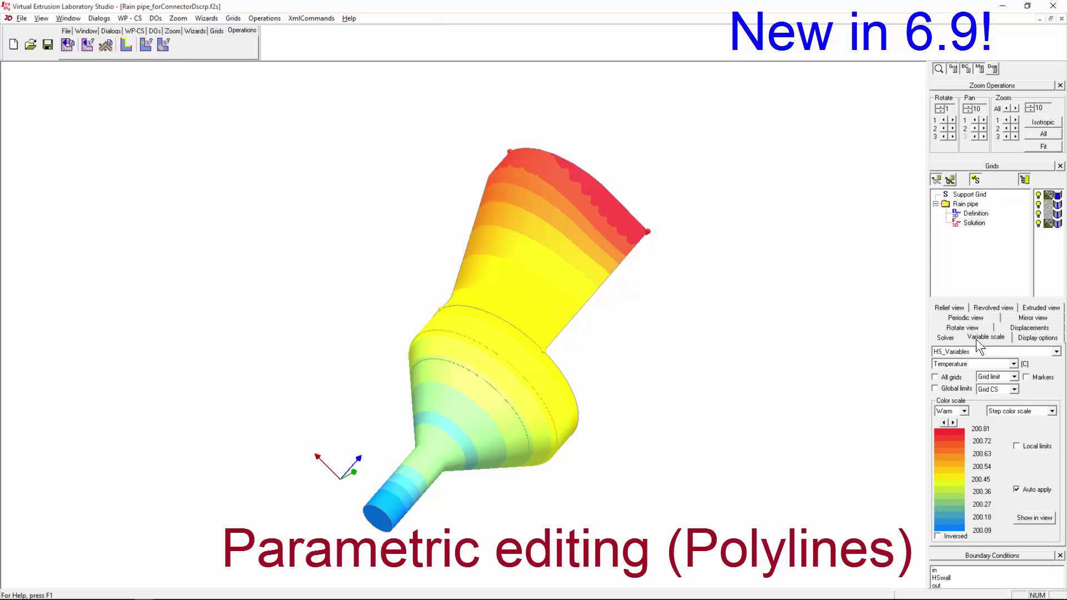
{"action": "scroll", "coordinate": [968, 364], "scroll_direction": "down", "scroll_amount": 1}
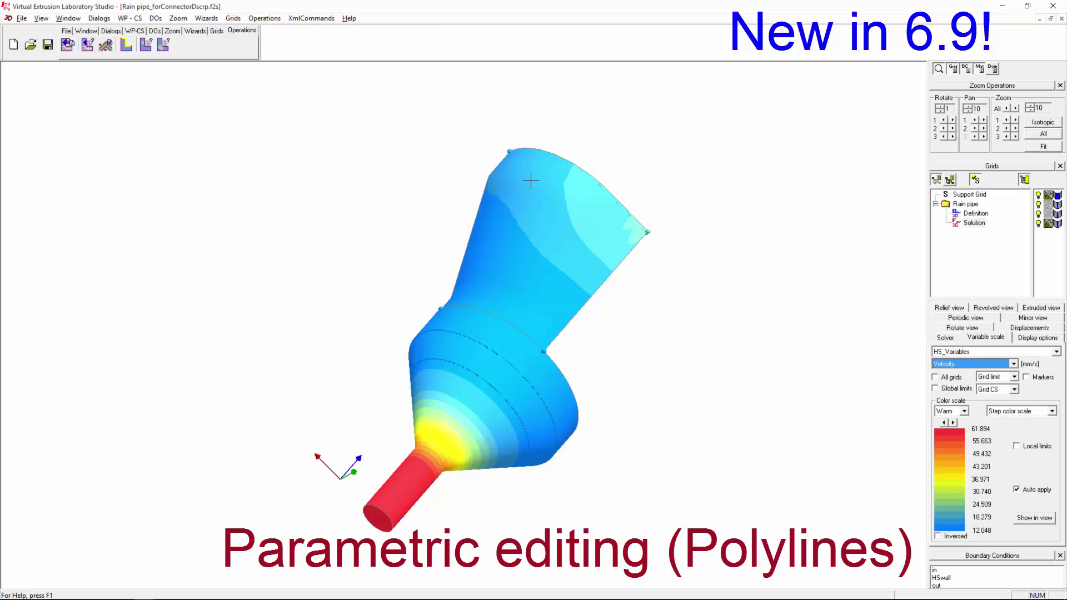
{"action": "middle_click_drag", "start_coordinate": [531, 181], "coordinate": [586, 216]}
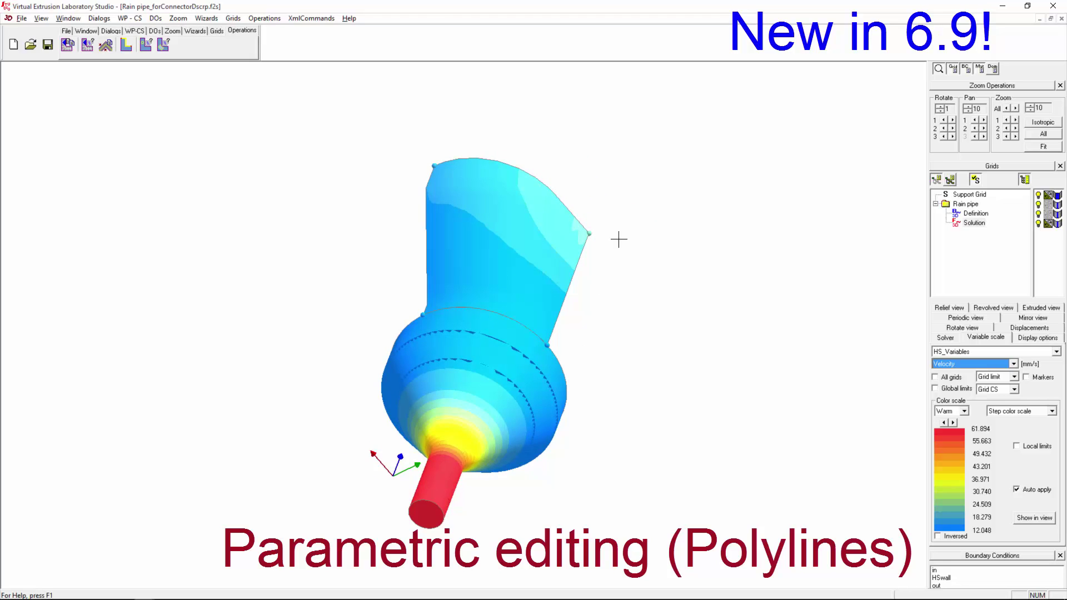
{"action": "middle_click_drag", "start_coordinate": [618, 240], "coordinate": [440, 385]}
{"action": "middle_click_drag", "start_coordinate": [610, 288], "coordinate": [586, 279]}
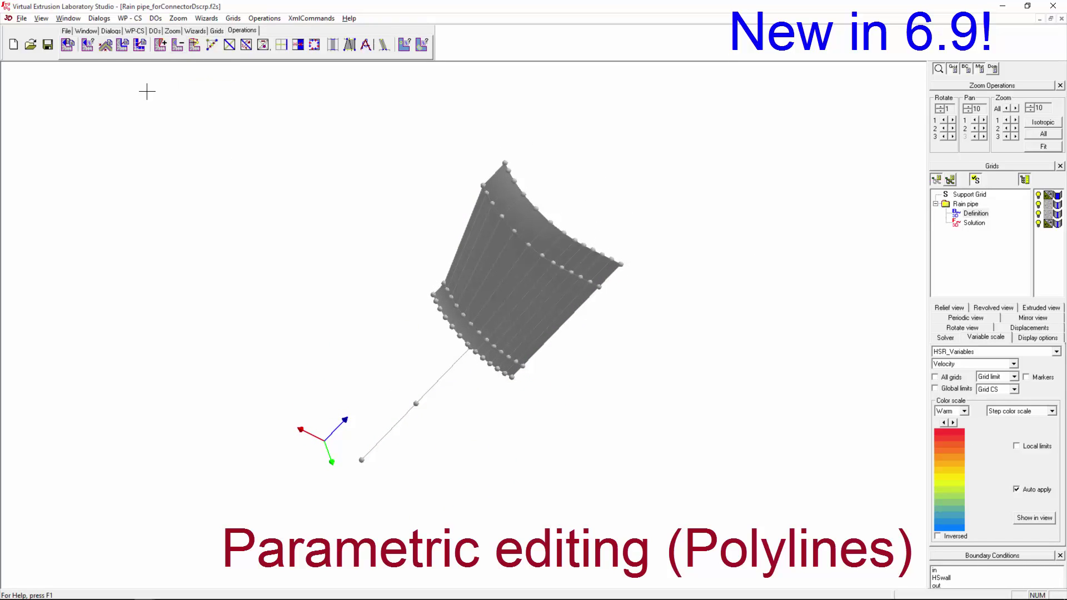
Open the polyline editor for the rain pipe's Definition grid and set mapping 0 to Connector mode.
{"action": "left_click", "coordinate": [117, 31]}
{"action": "left_click", "coordinate": [154, 45]}
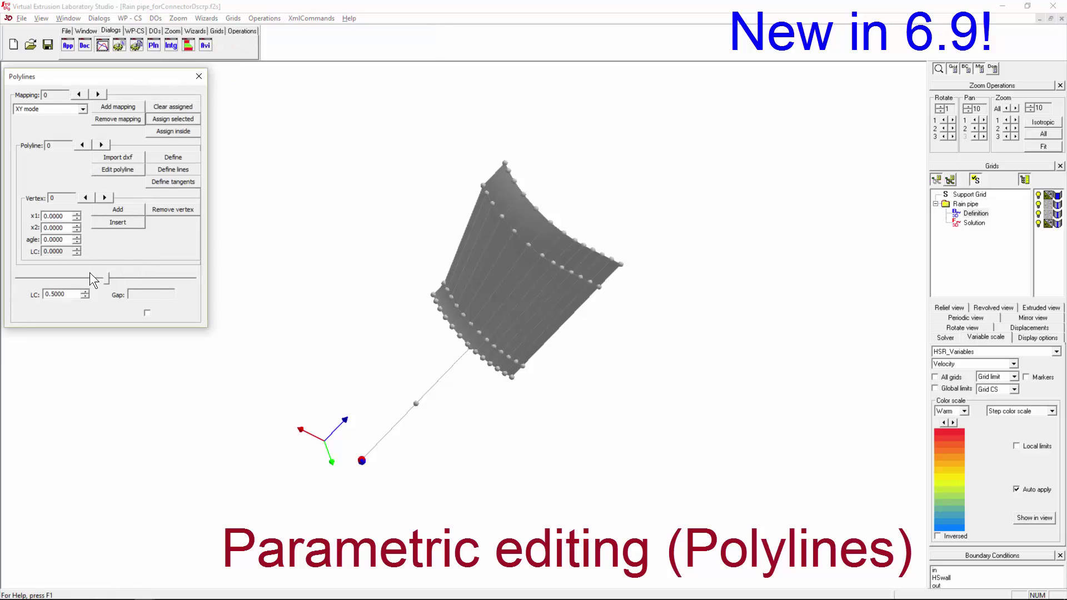
{"action": "left_click", "coordinate": [67, 109]}
{"action": "left_click", "coordinate": [81, 108]}
{"action": "left_click", "coordinate": [49, 152]}
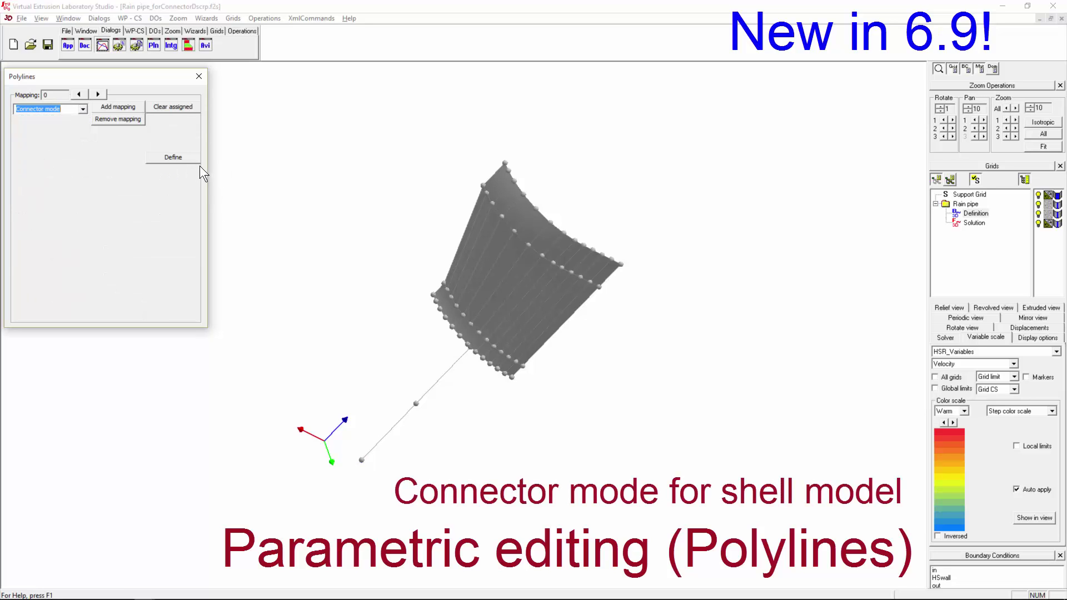
Define the connector polyline through the nodes along the wide outlet edge, from one corner node to the opposite corner node.
{"action": "left_click", "coordinate": [171, 158]}
{"action": "left_click", "coordinate": [621, 263]}
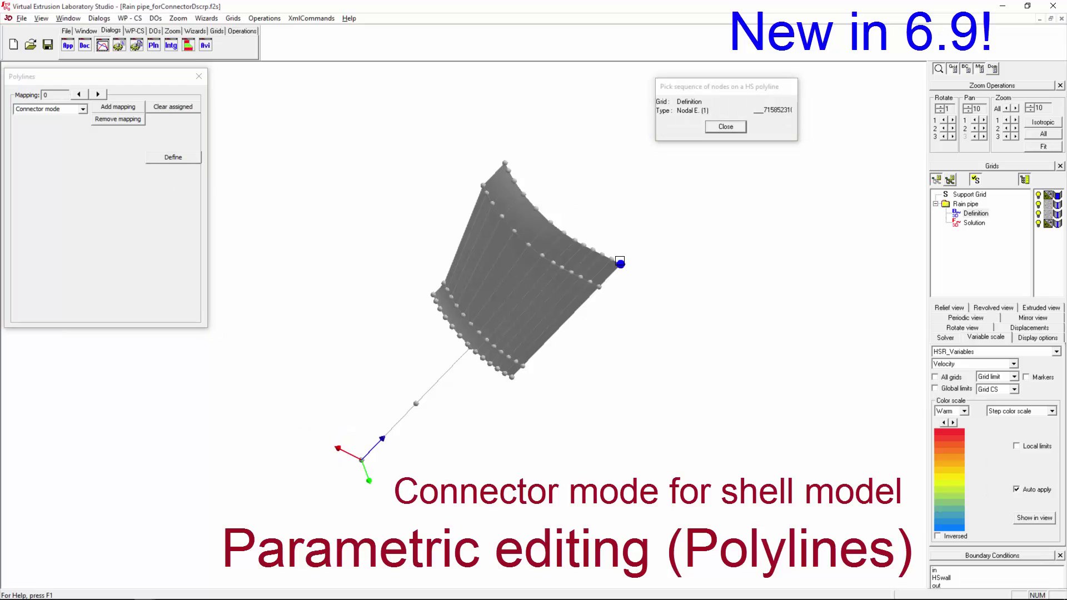
{"action": "left_click", "coordinate": [505, 162]}
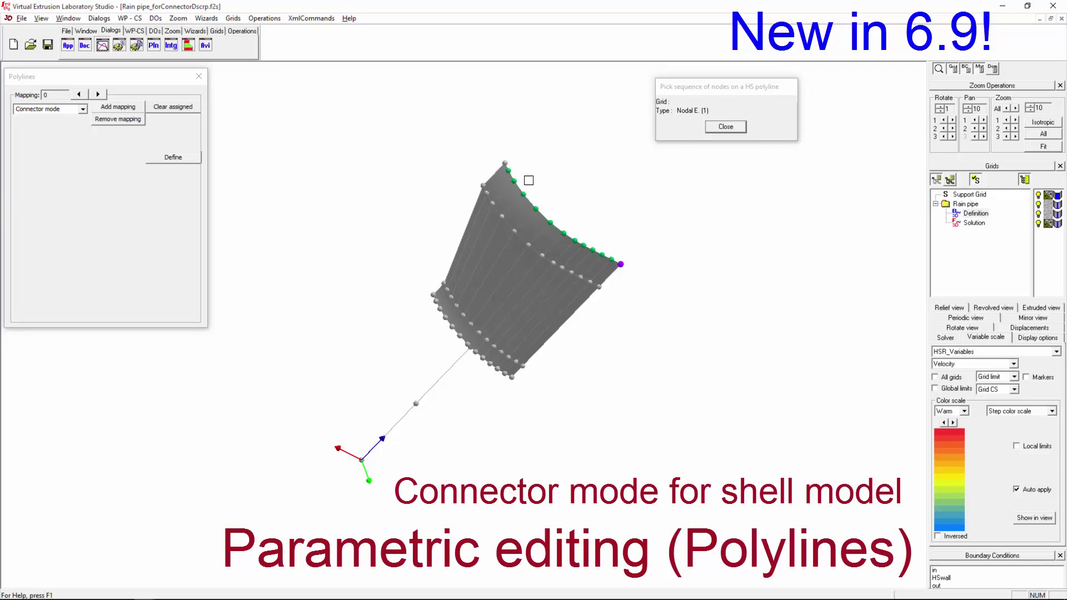
{"action": "left_click", "coordinate": [536, 210]}
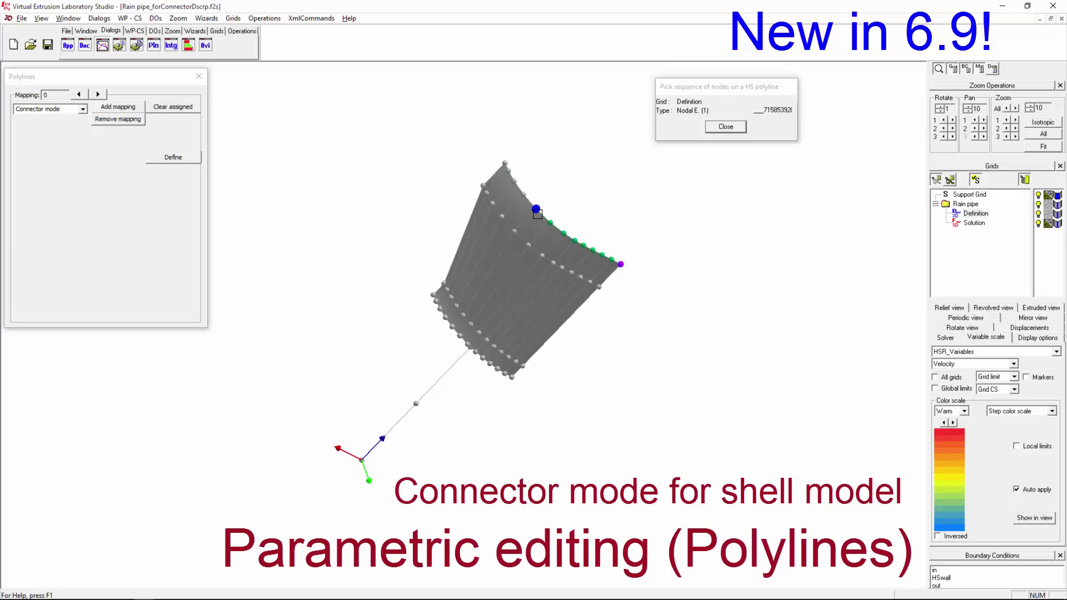
{"action": "left_click", "coordinate": [505, 163]}
{"action": "right_click", "coordinate": [593, 148]}
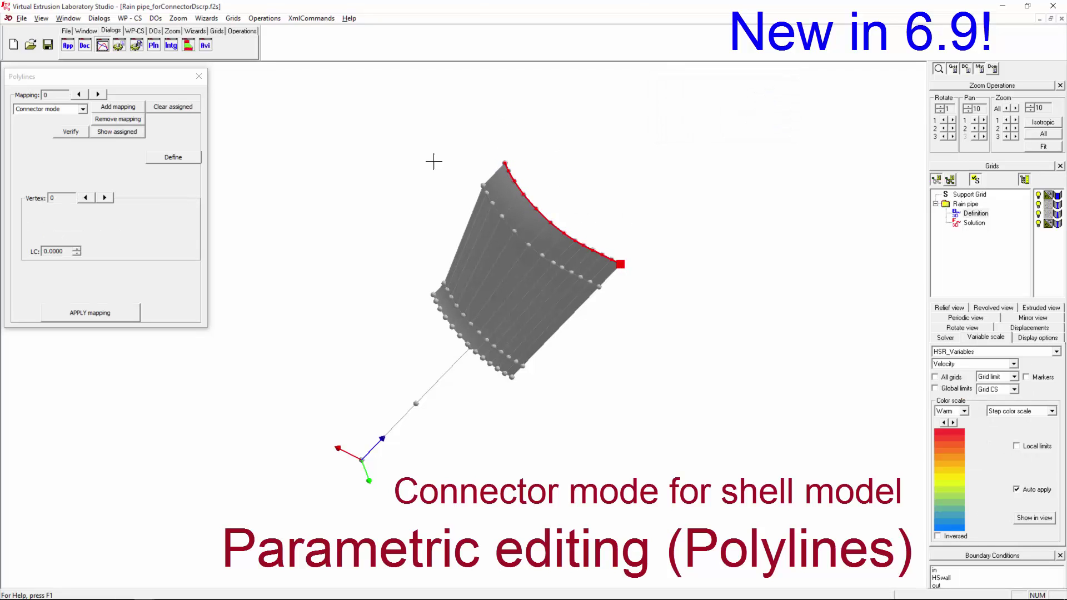
Step forward and back through the connector polyline's vertices to examine their LC values.
{"action": "left_click_drag", "start_coordinate": [298, 205], "coordinate": [306, 184]}
{"action": "left_click", "coordinate": [104, 197]}
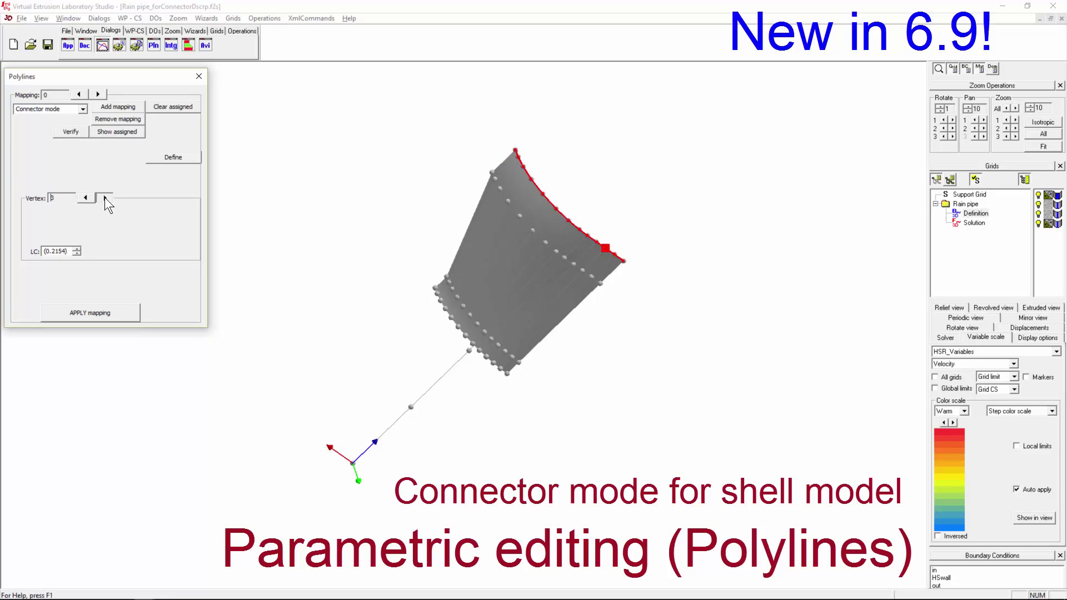
{"action": "left_click", "coordinate": [104, 197]}
{"action": "left_click", "coordinate": [104, 196]}
{"action": "left_click", "coordinate": [86, 197]}
{"action": "left_click", "coordinate": [86, 198]}
{"action": "left_click", "coordinate": [87, 197]}
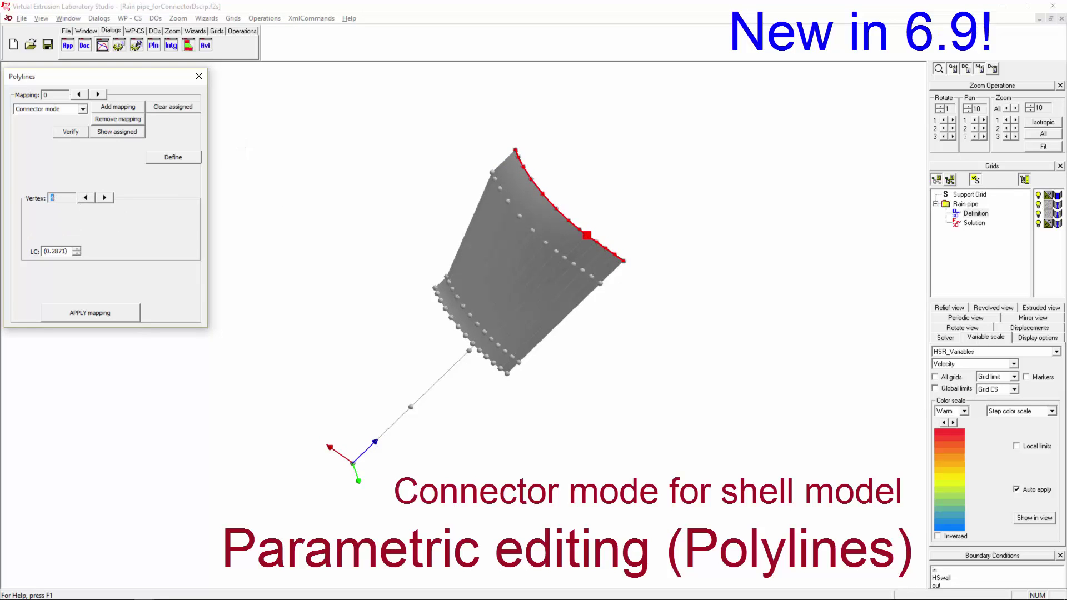
Set the gap to 1.0 at the polyline's start node and 10 at its far end node, and apply the mapping.
{"action": "left_click", "coordinate": [240, 29]}
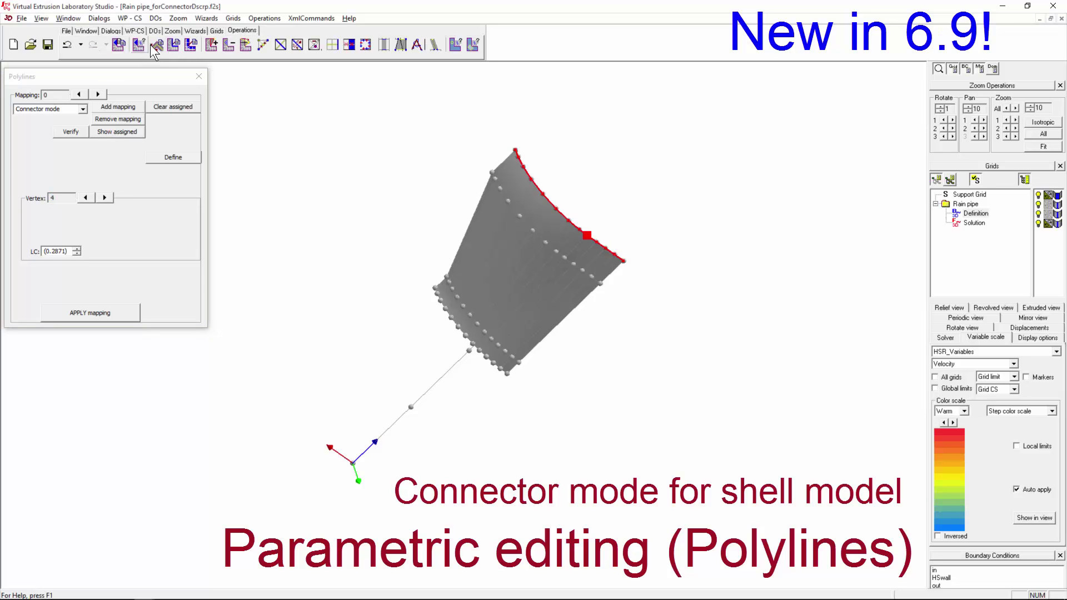
{"action": "left_click", "coordinate": [156, 44]}
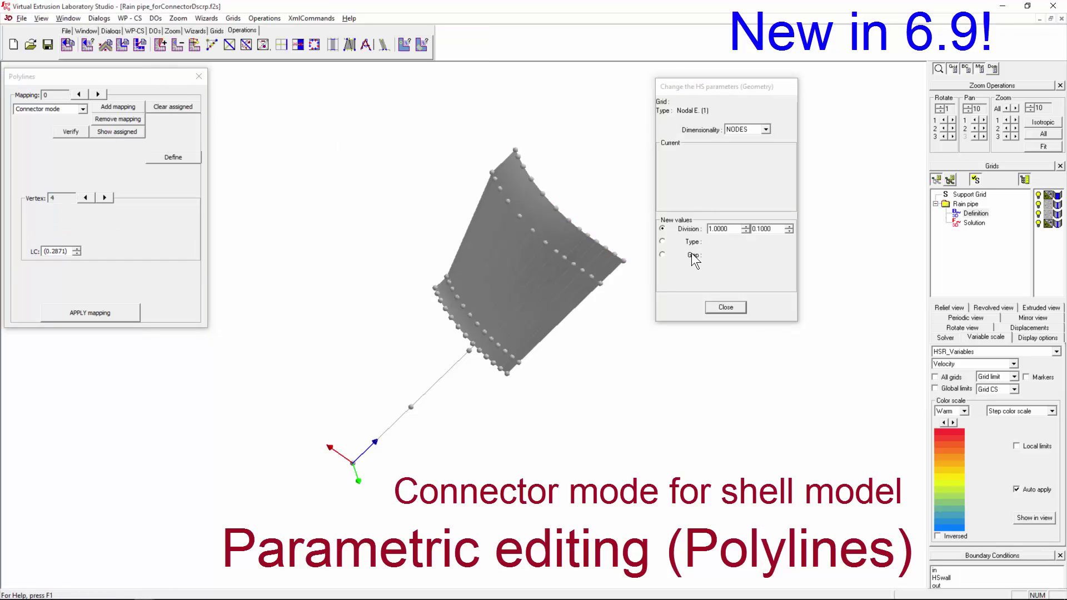
{"action": "left_click", "coordinate": [693, 256]}
{"action": "left_click_drag", "start_coordinate": [742, 254], "coordinate": [710, 254]}
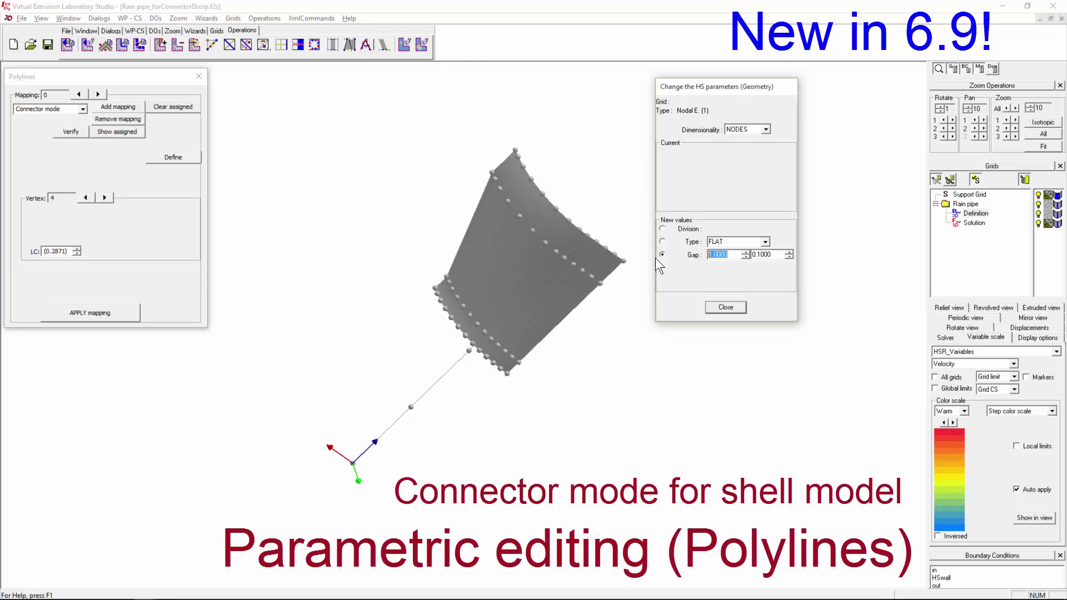
{"action": "left_click", "coordinate": [627, 262]}
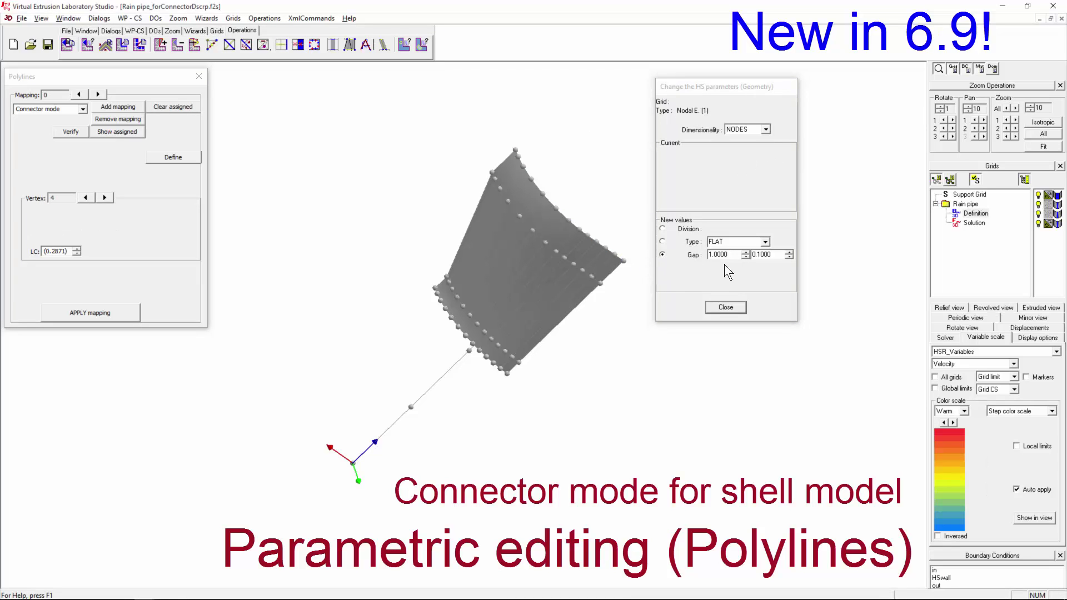
{"action": "left_click_drag", "start_coordinate": [733, 254], "coordinate": [680, 255]}
{"action": "type", "text": "10"}
{"action": "key", "text": "Tab"}
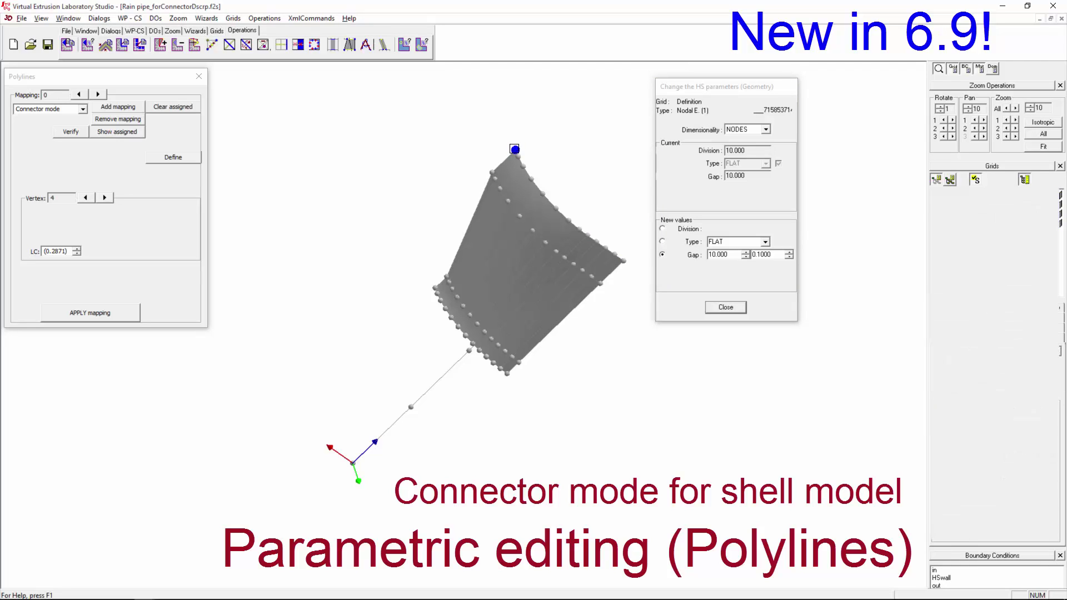
{"action": "left_click", "coordinate": [511, 141]}
{"action": "left_click", "coordinate": [130, 309]}
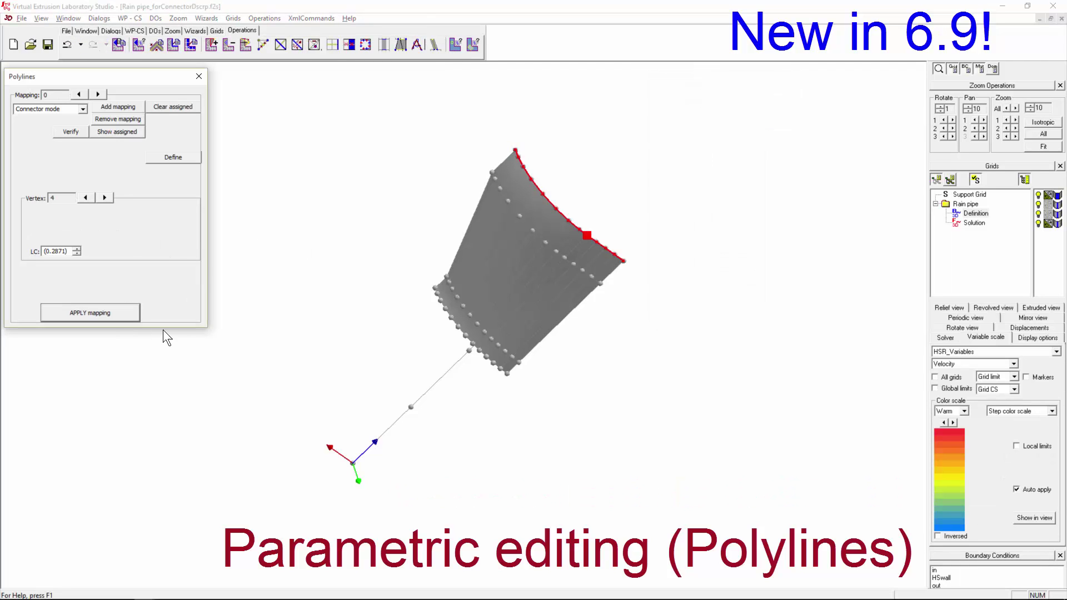
Show the shell thickness with smooth transitions between elements and examine the gap along the outlet edge up close.
{"action": "left_click", "coordinate": [155, 32]}
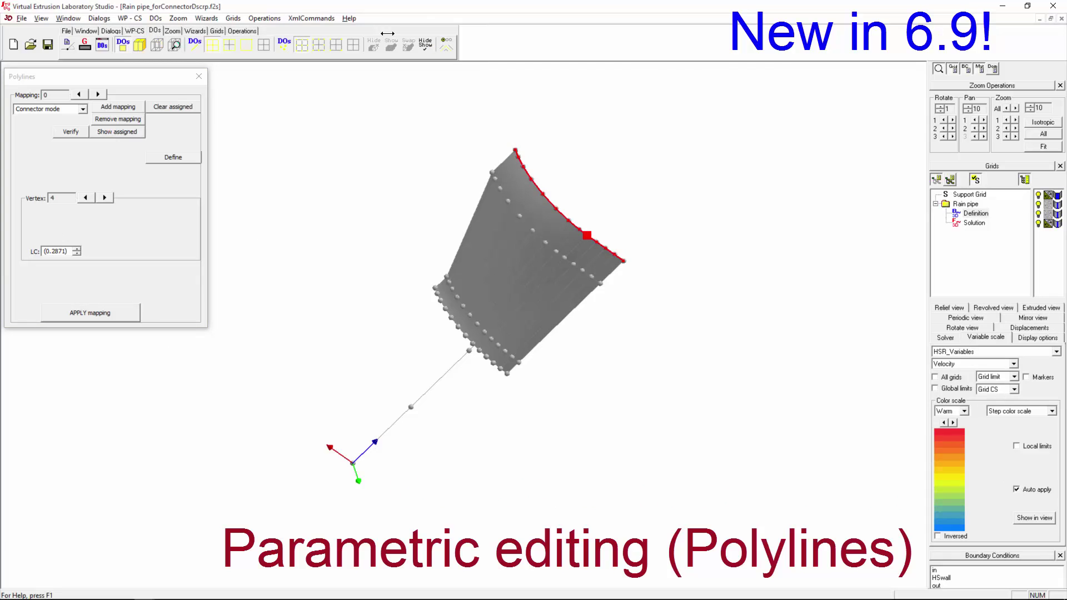
{"action": "left_click", "coordinate": [445, 45]}
{"action": "left_click_drag", "start_coordinate": [555, 162], "coordinate": [504, 241]}
{"action": "left_click_drag", "start_coordinate": [626, 326], "coordinate": [439, 179]}
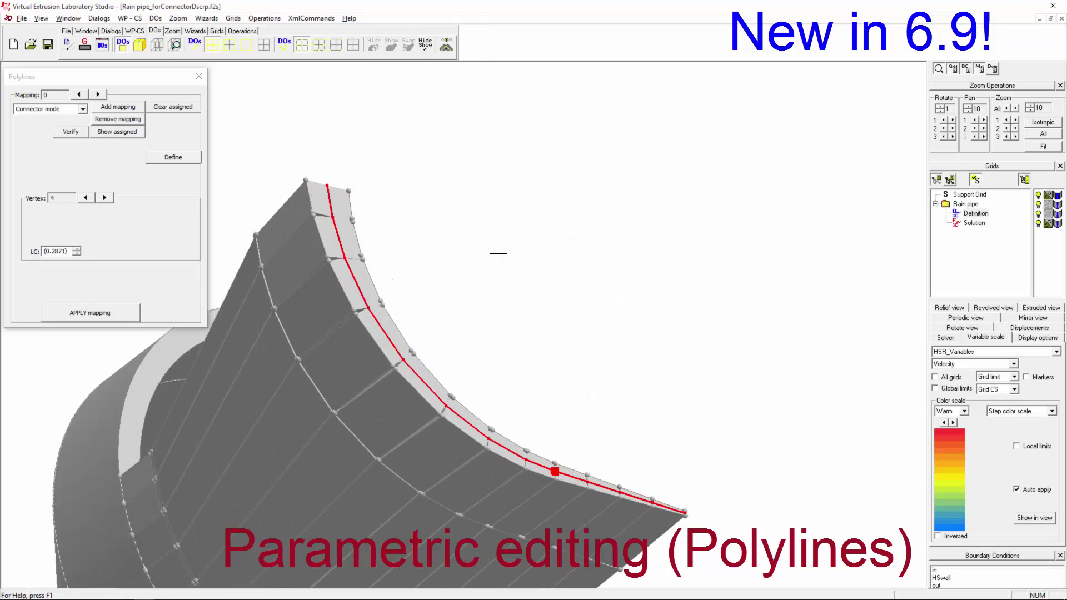
{"action": "left_click_drag", "start_coordinate": [414, 264], "coordinate": [423, 156]}
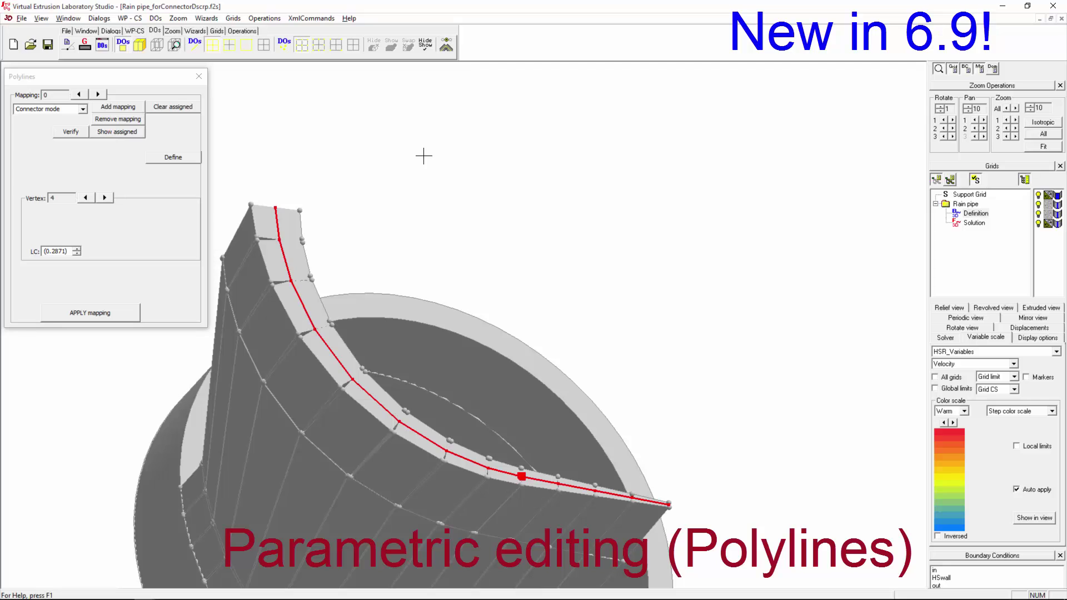
{"action": "left_click", "coordinate": [454, 51]}
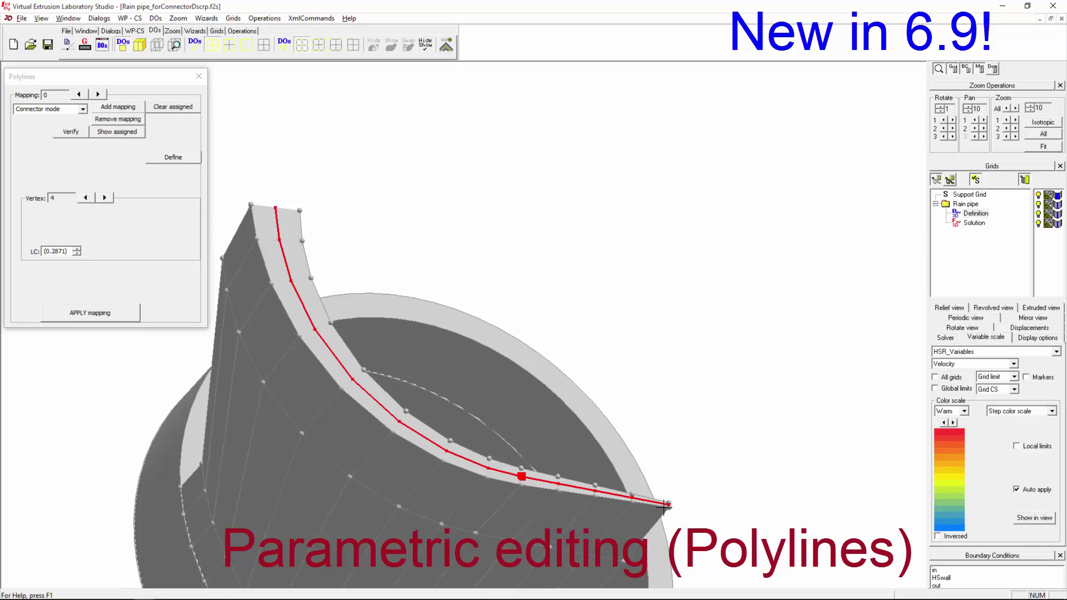
{"action": "left_click_drag", "start_coordinate": [597, 312], "coordinate": [603, 298]}
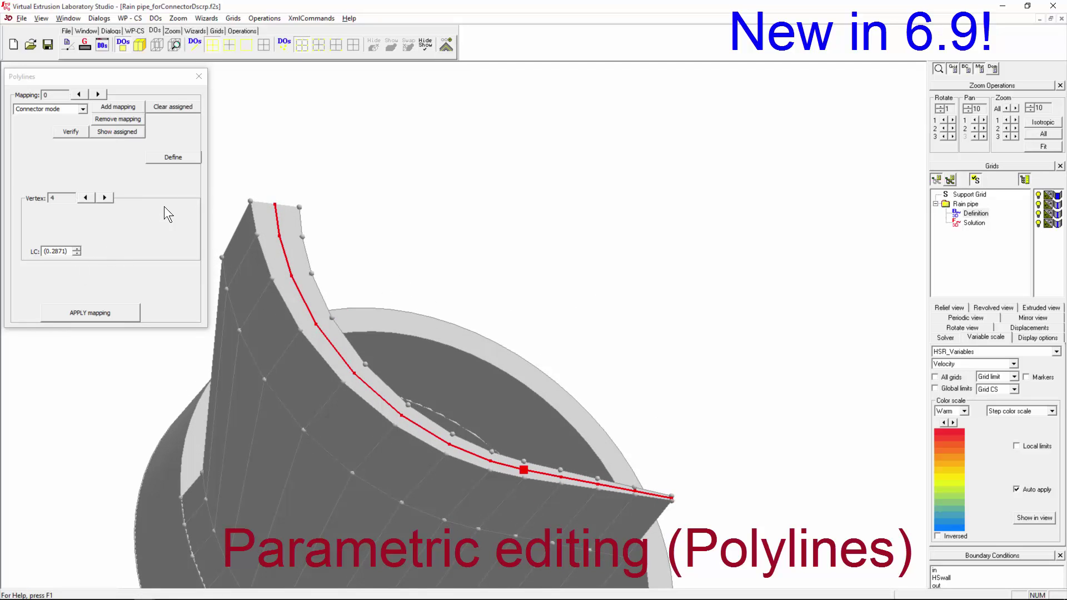
Set the gap at the outlet polyline's far end node to 3 and apply the mapping again.
{"action": "left_click", "coordinate": [449, 47]}
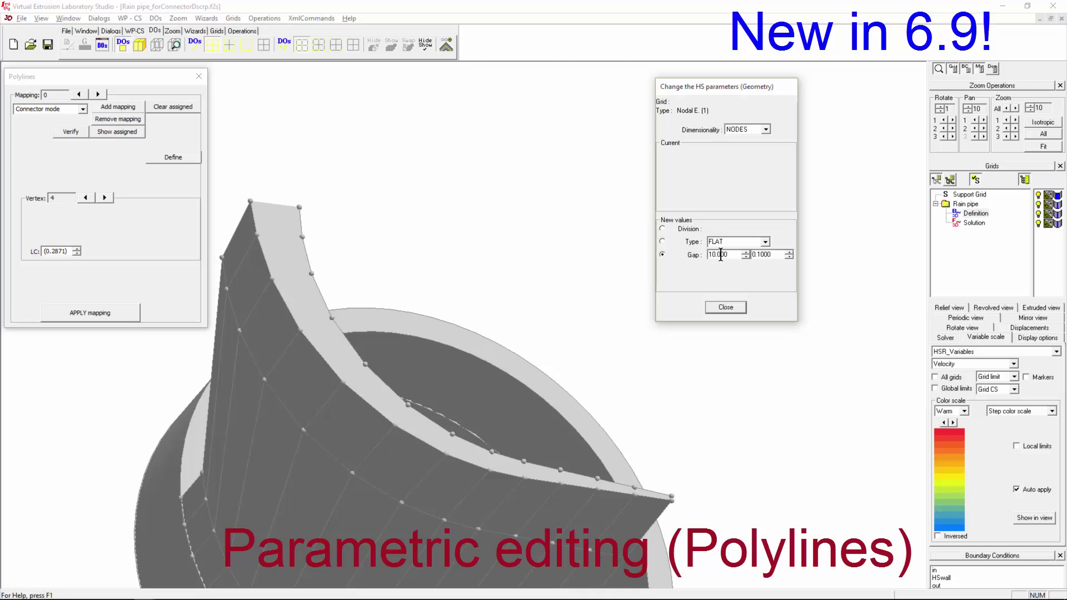
{"action": "left_click_drag", "start_coordinate": [724, 254], "coordinate": [688, 256]}
{"action": "type", "text": "3"}
{"action": "left_click", "coordinate": [275, 203]}
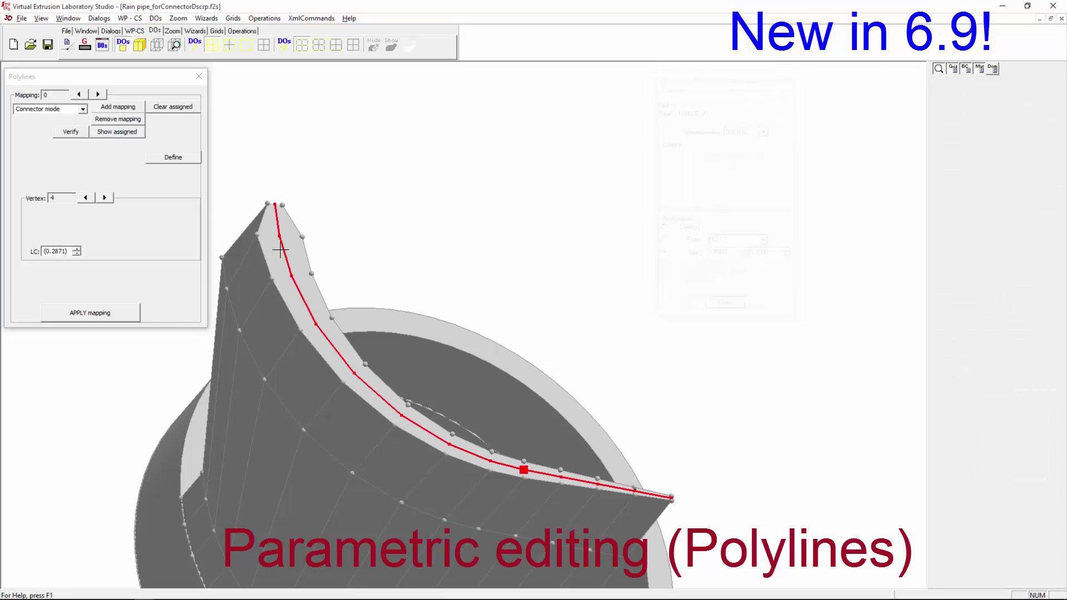
{"action": "left_click", "coordinate": [94, 315]}
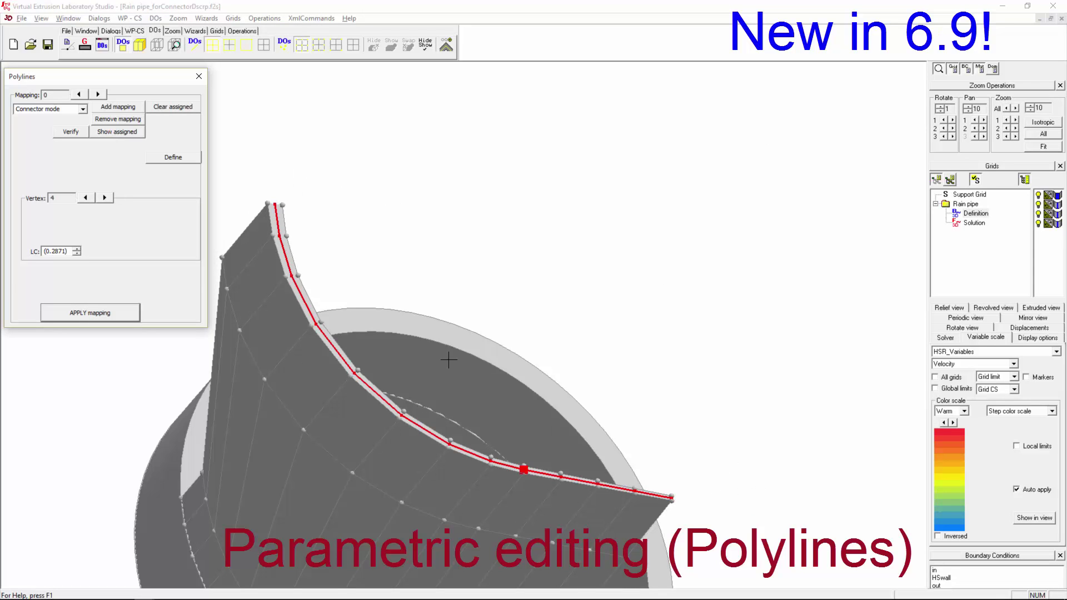
Add a second mapping in Connector mode and make it the current mapping.
{"action": "middle_click_drag", "start_coordinate": [450, 285], "coordinate": [528, 458]}
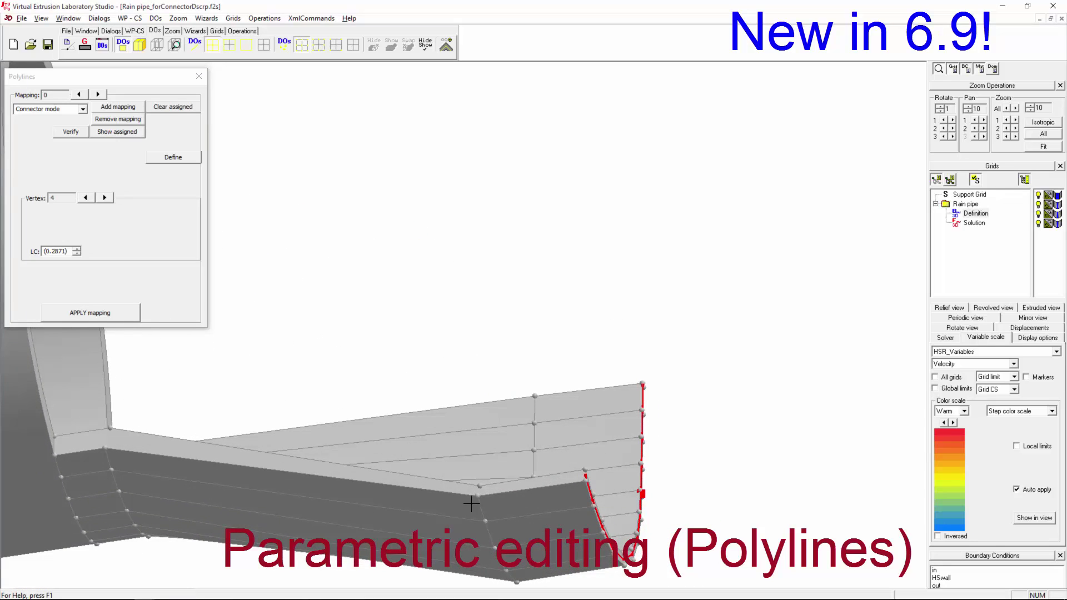
{"action": "middle_click_drag", "start_coordinate": [466, 483], "coordinate": [387, 224]}
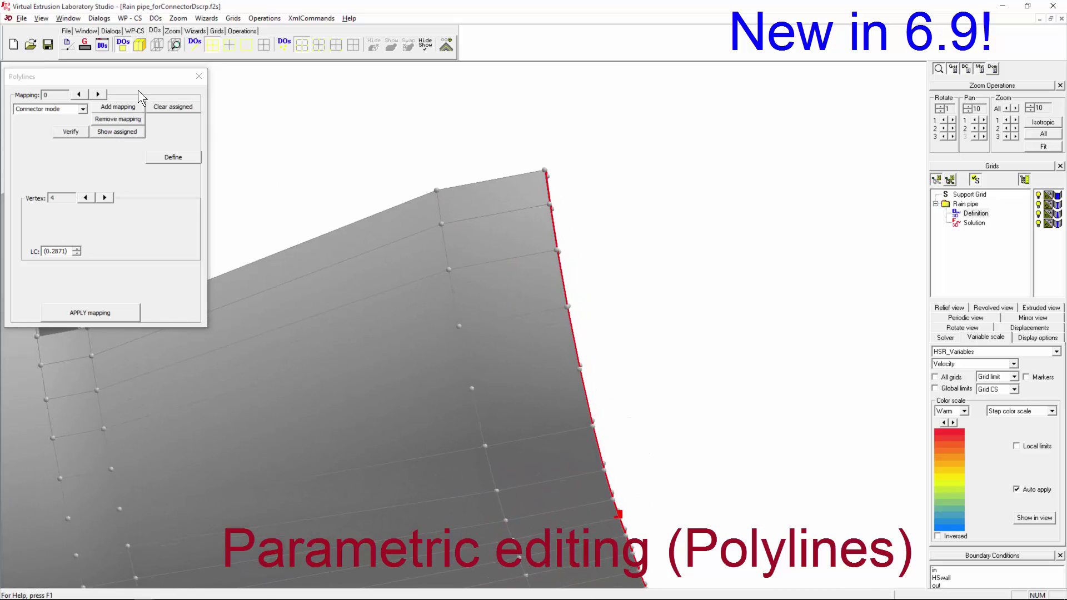
{"action": "middle_click_drag", "start_coordinate": [469, 133], "coordinate": [216, 147]}
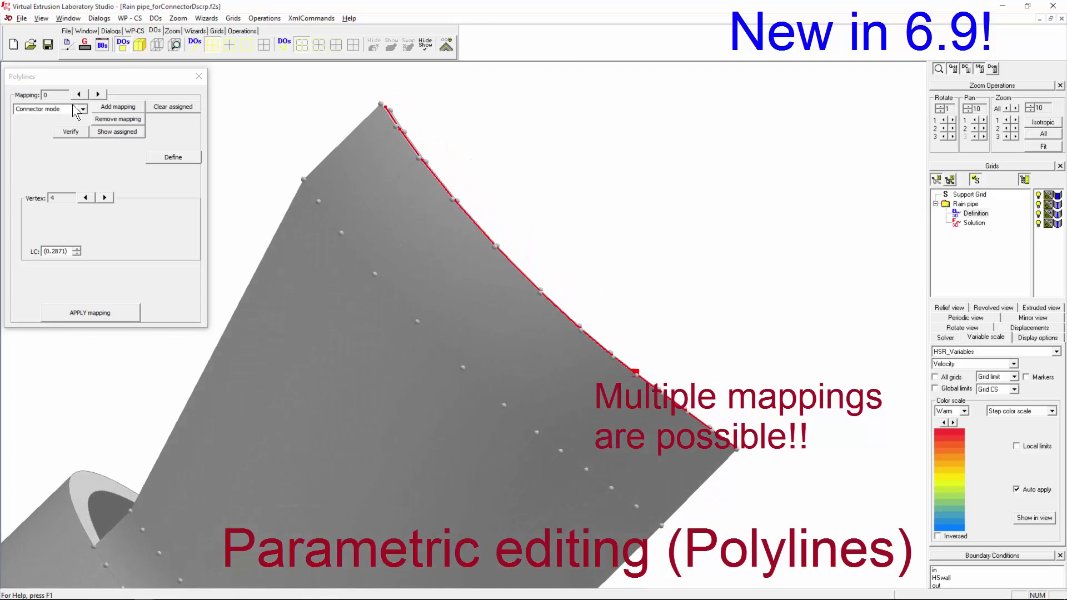
{"action": "left_click", "coordinate": [119, 107]}
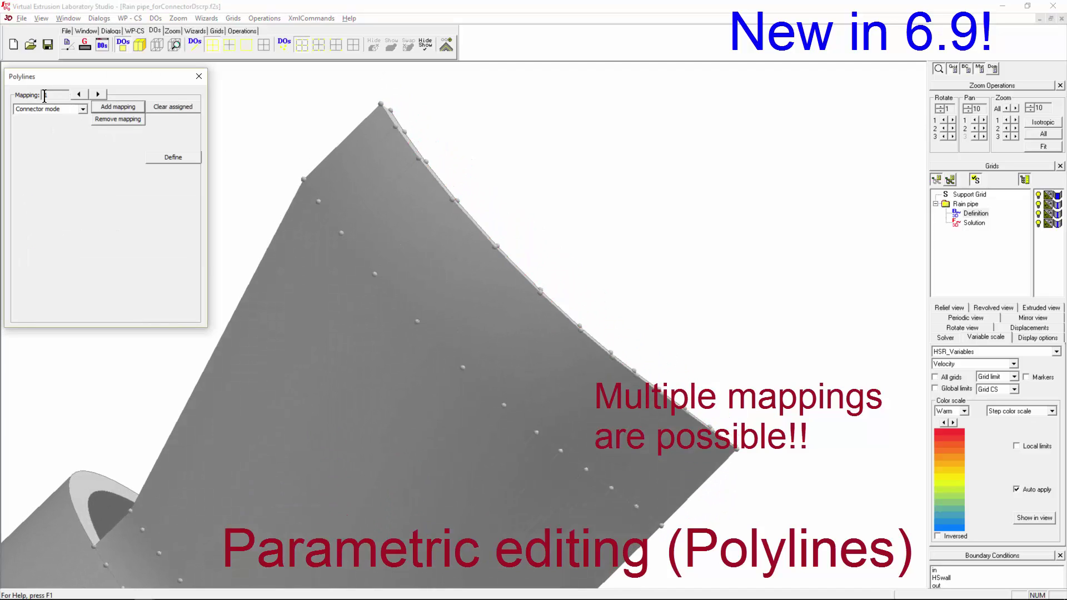
{"action": "left_click", "coordinate": [79, 94]}
{"action": "left_click", "coordinate": [98, 95]}
Define the second mapping's connector polyline along the row of nodes just behind the outlet edge.
{"action": "middle_click_drag", "start_coordinate": [232, 162], "coordinate": [348, 329]}
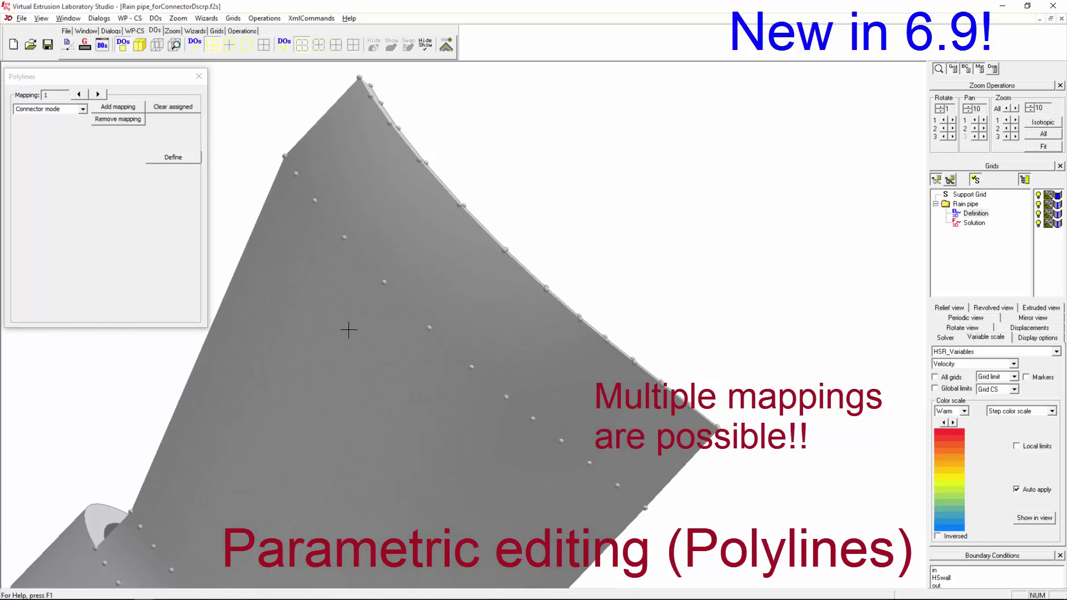
{"action": "middle_click_drag", "start_coordinate": [547, 446], "coordinate": [278, 234]}
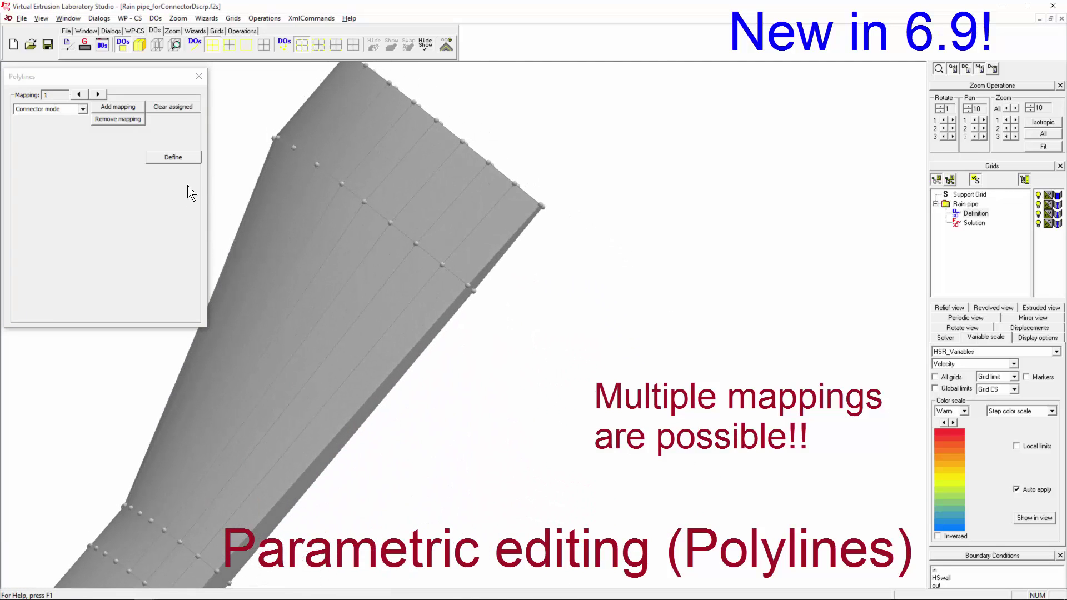
{"action": "left_click", "coordinate": [178, 159]}
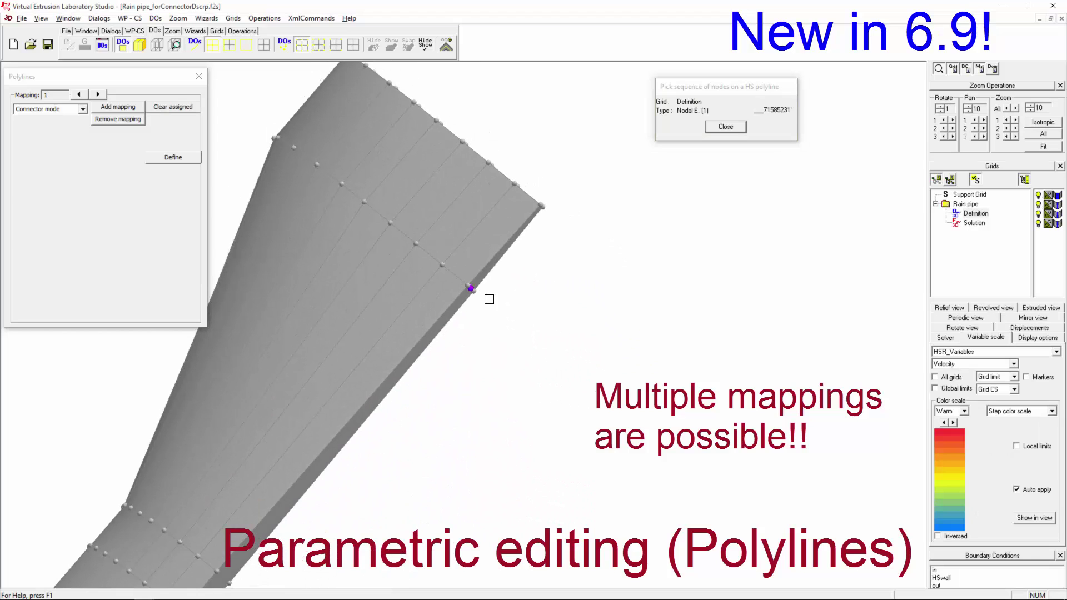
{"action": "middle_click_drag", "start_coordinate": [600, 396], "coordinate": [829, 525]}
{"action": "middle_click_drag", "start_coordinate": [650, 246], "coordinate": [643, 340]}
{"action": "left_click", "coordinate": [395, 354]}
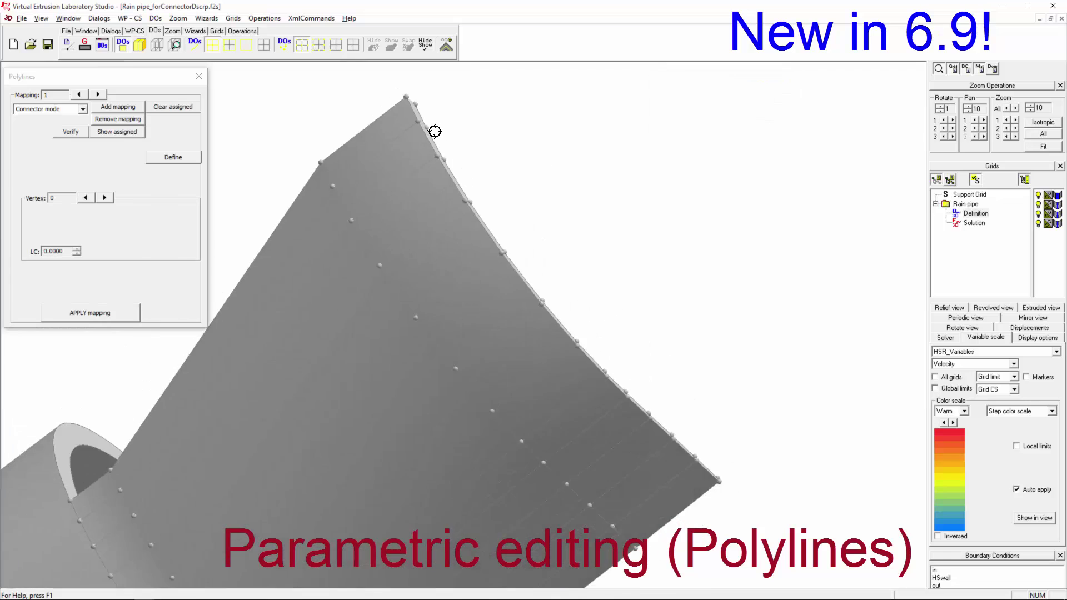
Display the rain pipe's outlet region as wireframe so the second connector polyline and its nodes can be reached.
{"action": "middle_click_drag", "start_coordinate": [433, 132], "coordinate": [426, 119]}
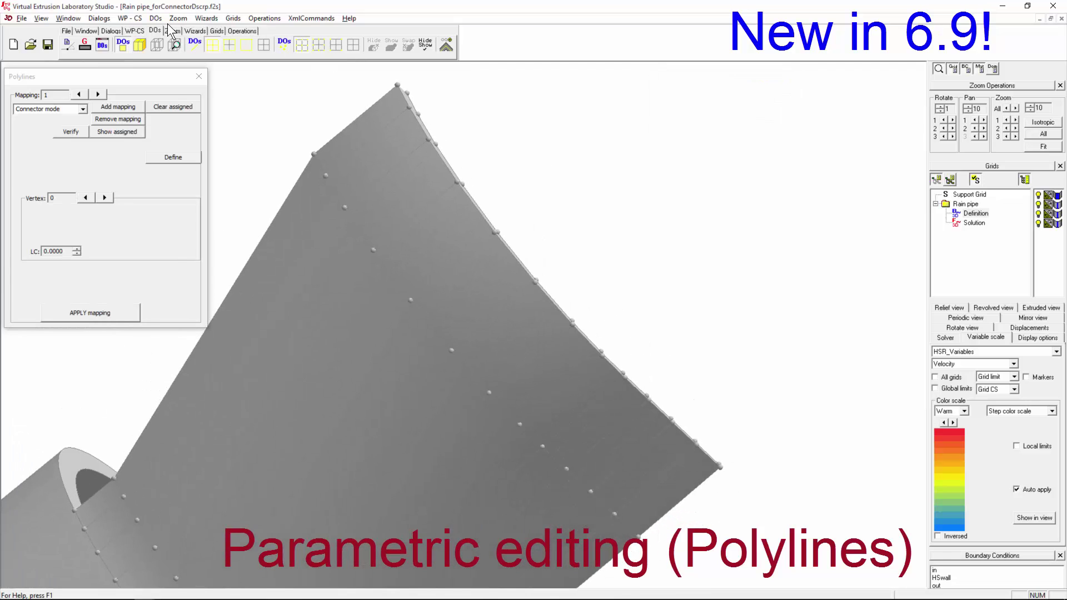
{"action": "left_click", "coordinate": [160, 47]}
{"action": "middle_click_drag", "start_coordinate": [243, 115], "coordinate": [225, 182]}
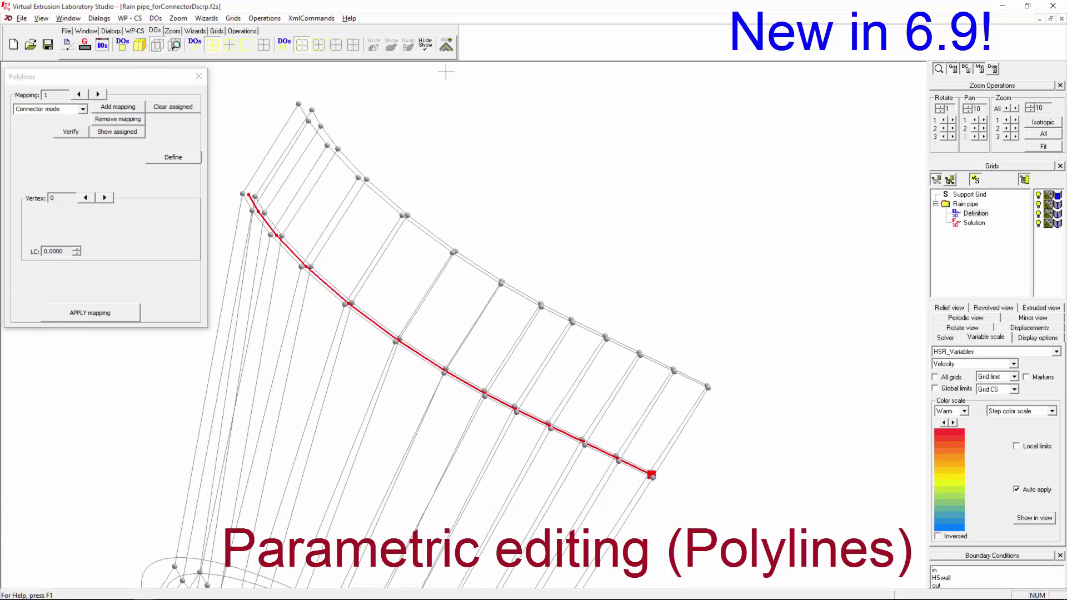
Set the gap to 3 at both end nodes of the second connector polyline and apply the mapping.
{"action": "left_click", "coordinate": [247, 31]}
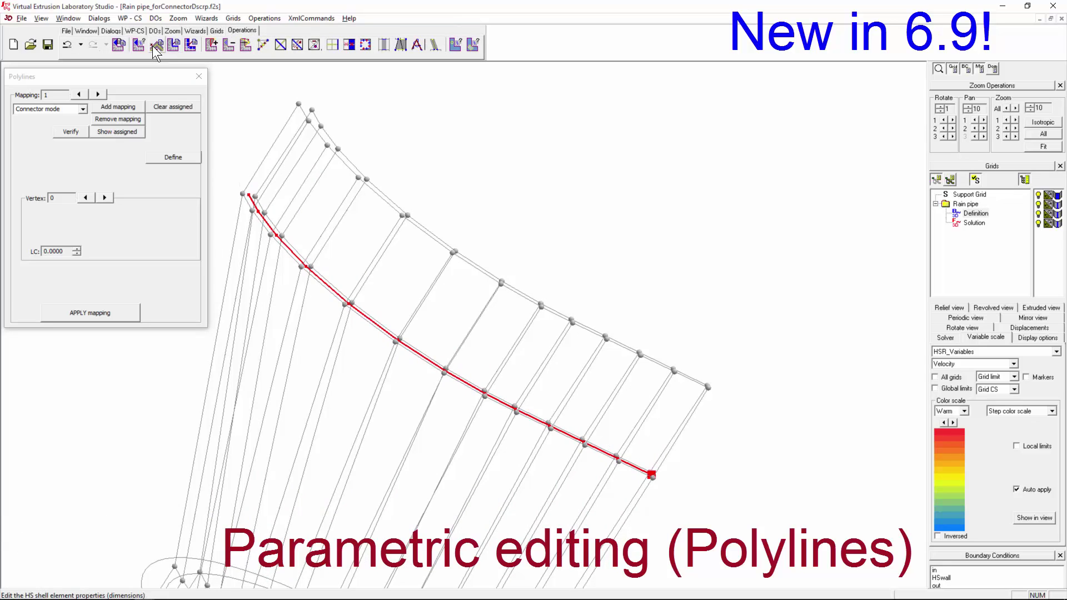
{"action": "left_click", "coordinate": [157, 46]}
{"action": "left_click", "coordinate": [405, 215]}
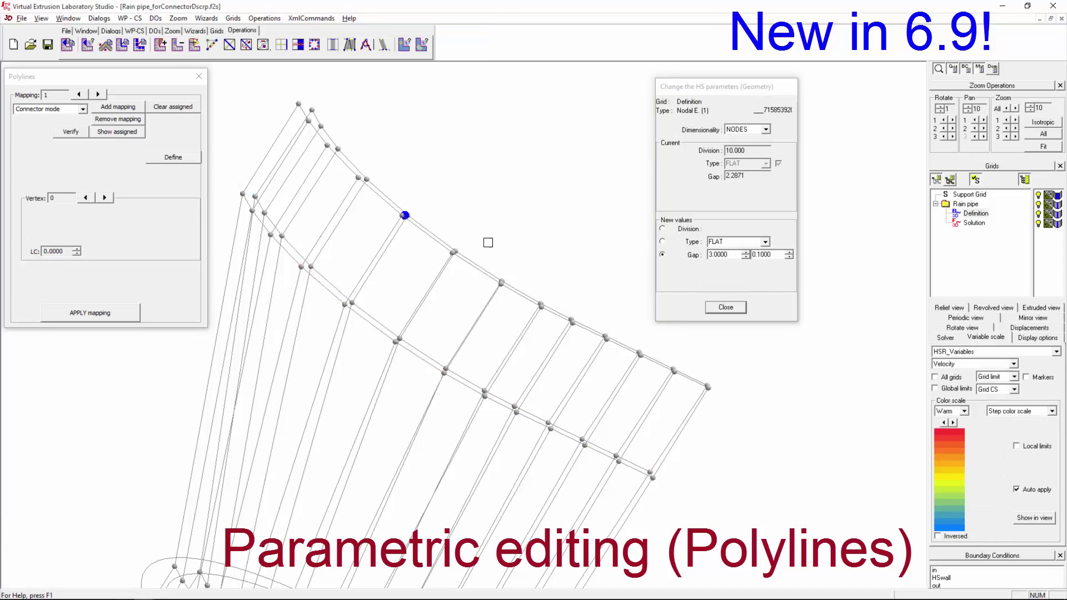
{"action": "left_click", "coordinate": [249, 195]}
{"action": "left_click", "coordinate": [601, 412]}
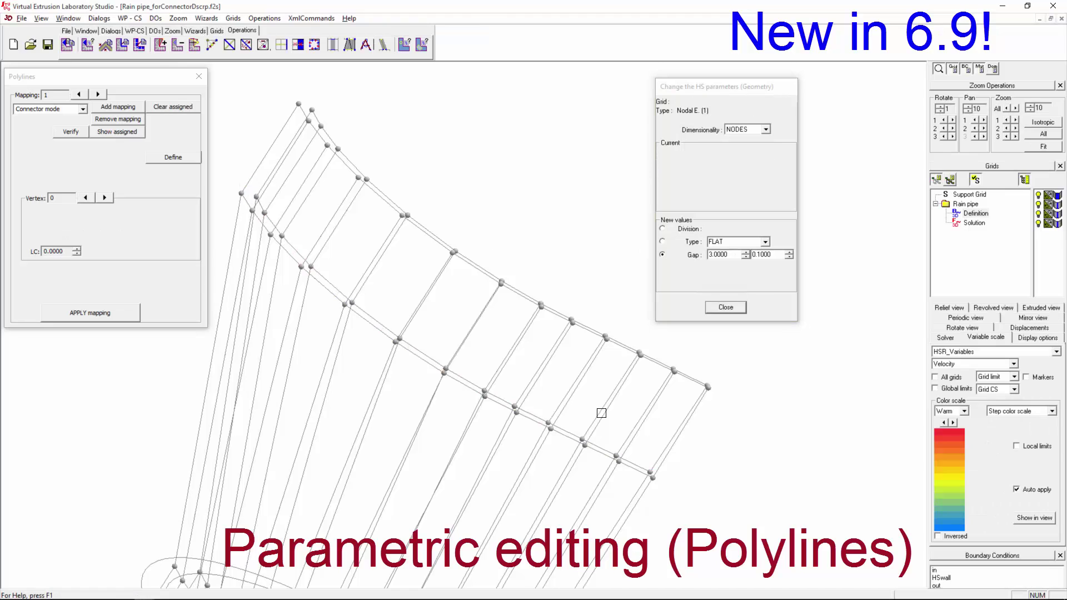
{"action": "left_click", "coordinate": [652, 475]}
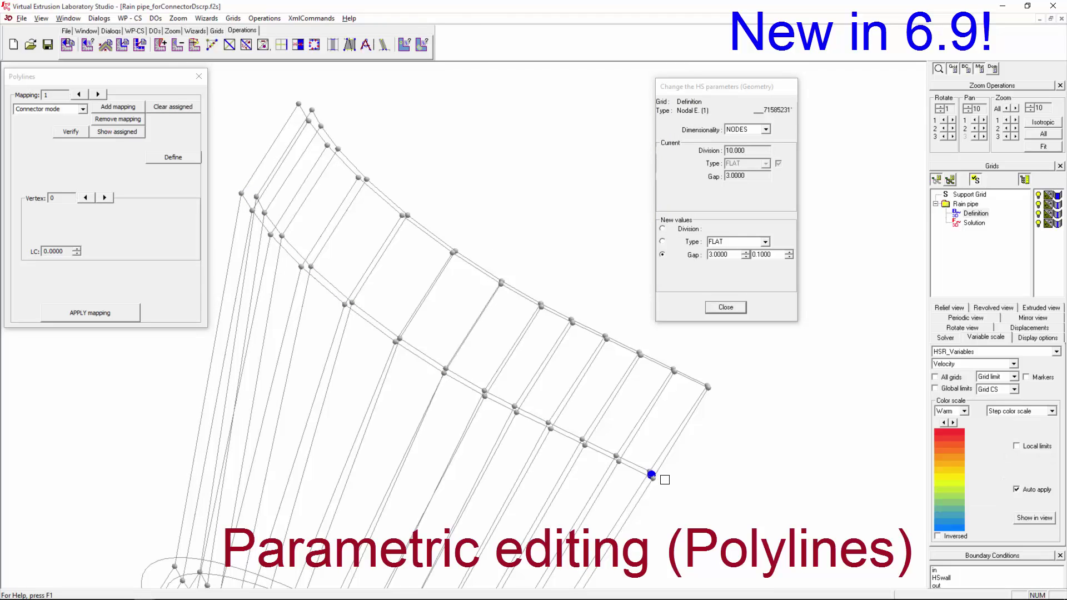
{"action": "key", "text": "Escape"}
{"action": "left_click", "coordinate": [93, 317]}
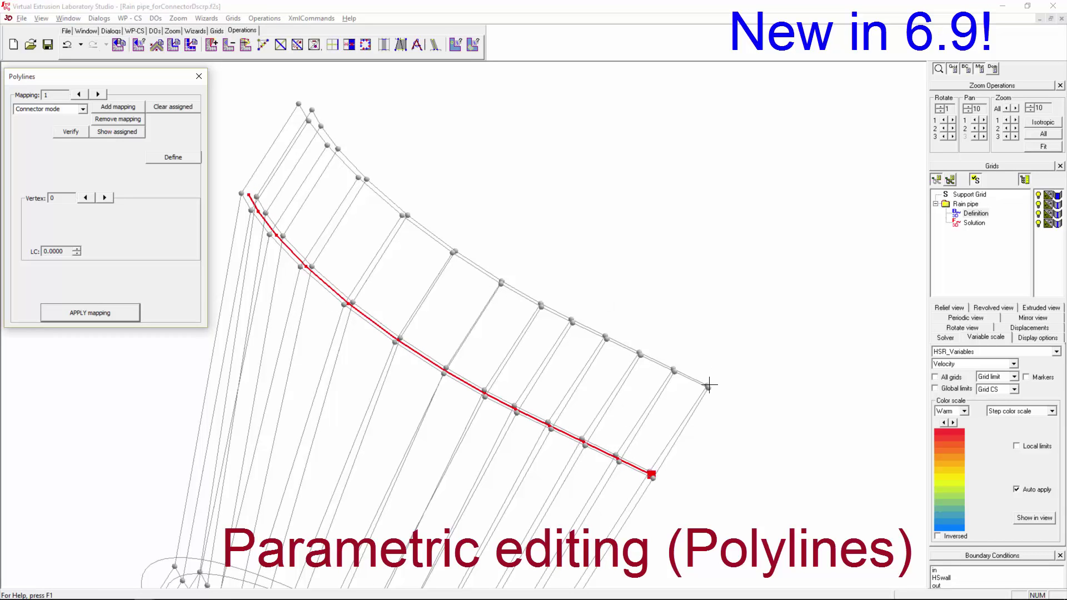
Select vertex 7 of the second connector polyline and fix its LC at 0.5225.
{"action": "middle_click_drag", "start_coordinate": [549, 250], "coordinate": [421, 230]}
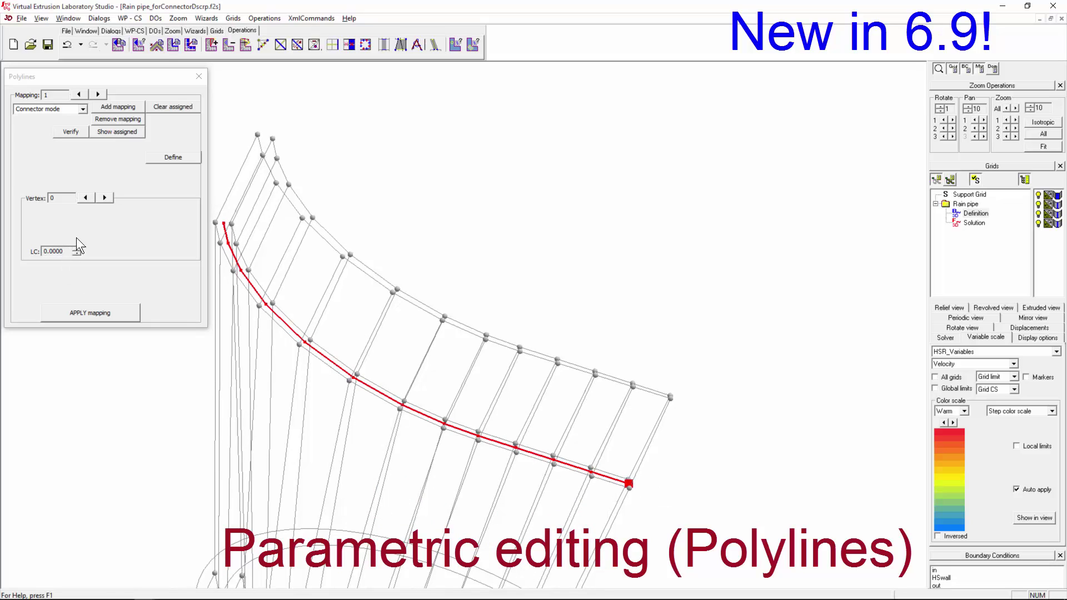
{"action": "left_click", "coordinate": [102, 195]}
{"action": "left_click", "coordinate": [101, 194]}
{"action": "left_click", "coordinate": [101, 194]}
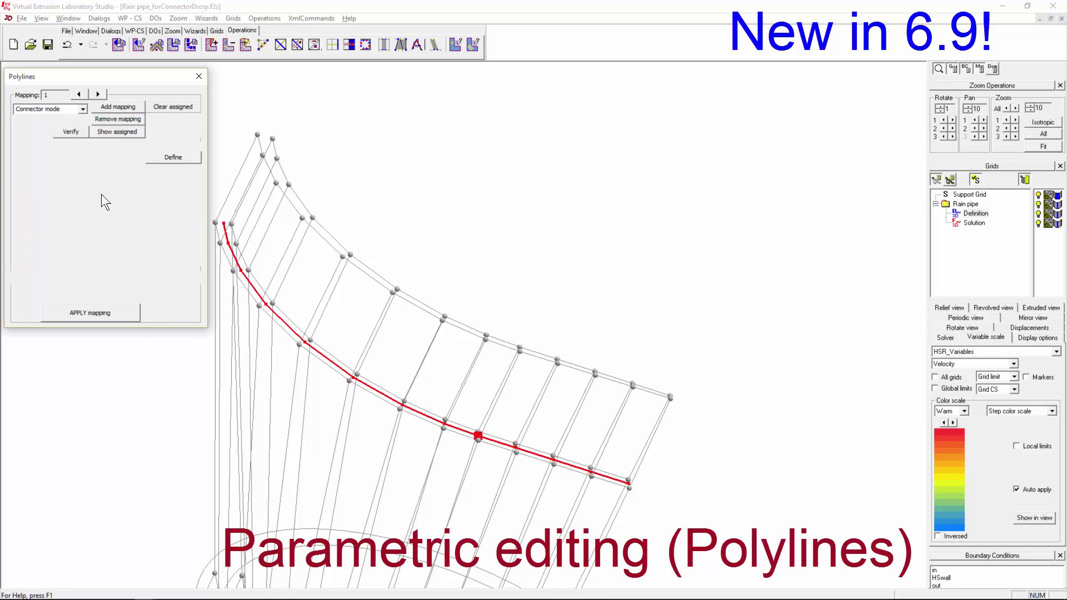
{"action": "left_click", "coordinate": [102, 195]}
{"action": "left_click", "coordinate": [101, 195]}
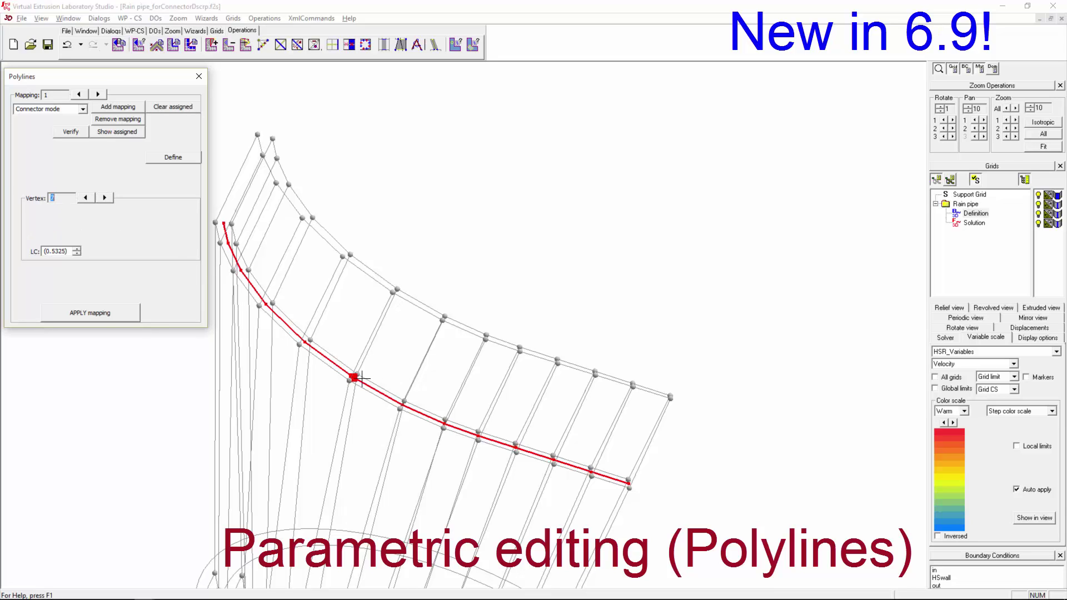
{"action": "left_click", "coordinate": [76, 254]}
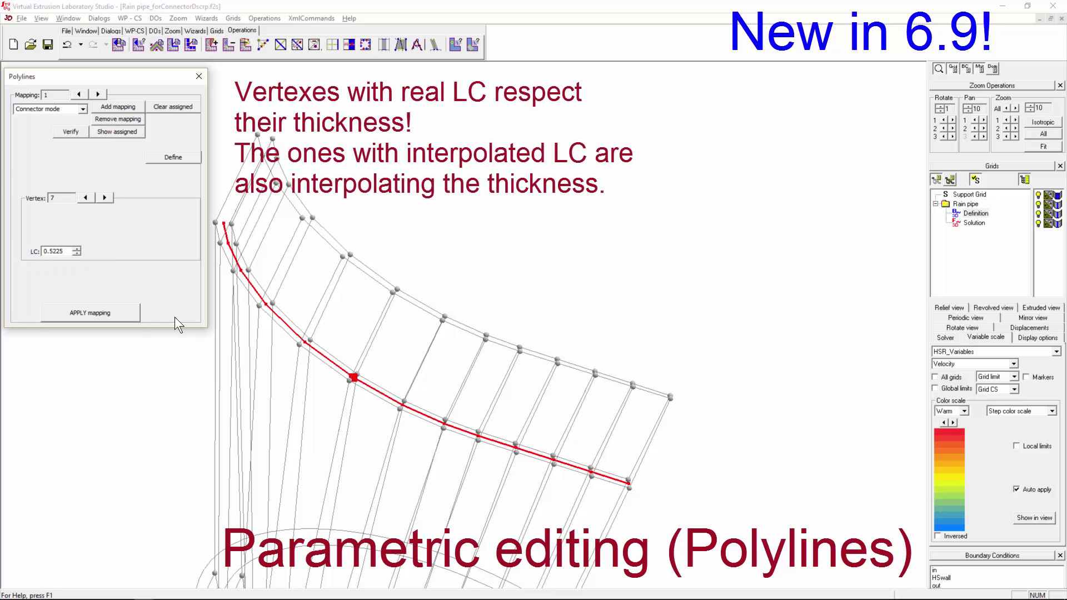
Set the gap at the node of vertex 7 to 20 and apply the mapping.
{"action": "left_click", "coordinate": [158, 48]}
{"action": "left_click", "coordinate": [727, 254]}
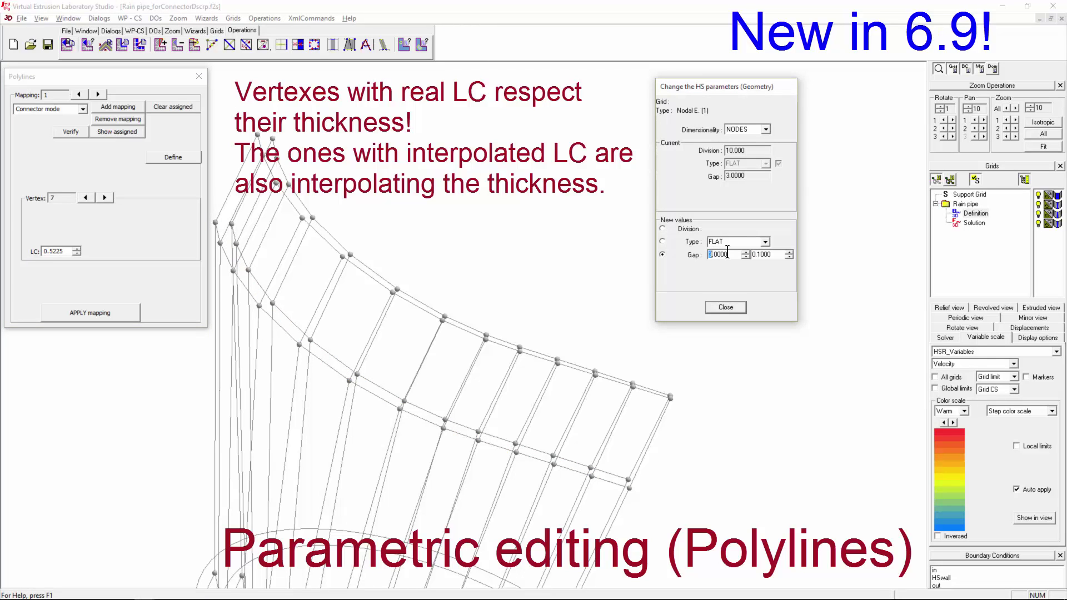
{"action": "type", "text": "20"}
{"action": "key", "text": "Tab"}
{"action": "left_click", "coordinate": [395, 334]}
{"action": "left_click", "coordinate": [352, 379]}
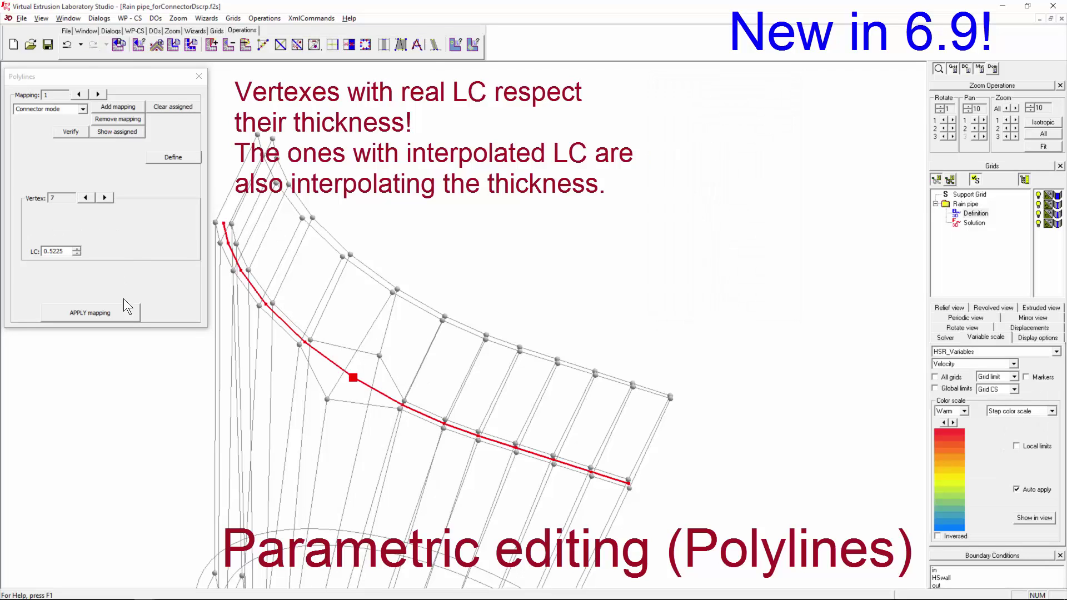
{"action": "left_click", "coordinate": [123, 312]}
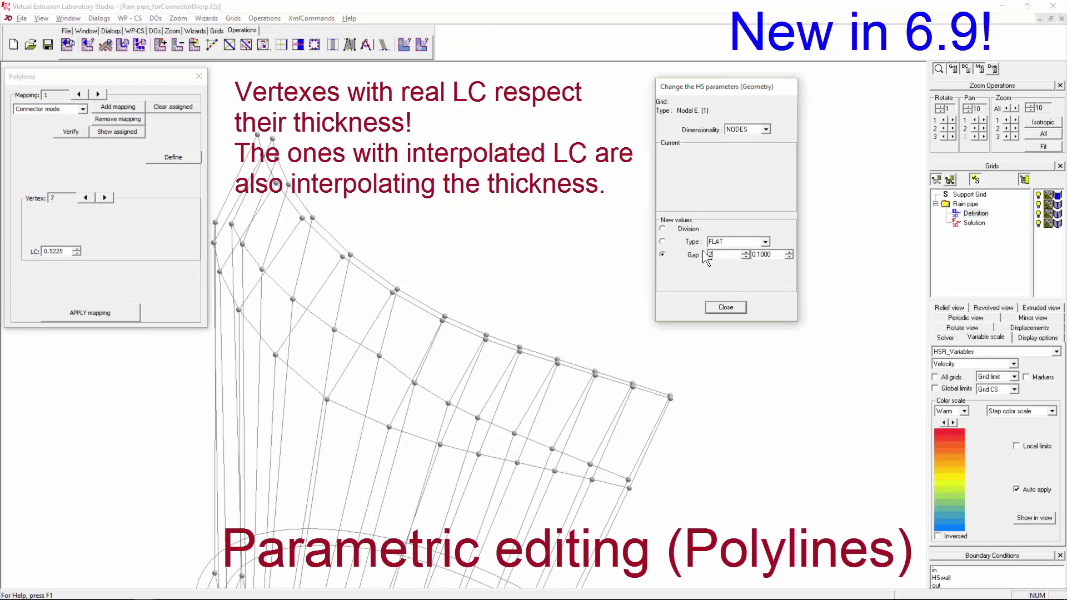
Set the gap at the second polyline's far end node to 20 and apply the mapping again.
{"action": "left_click", "coordinate": [119, 315]}
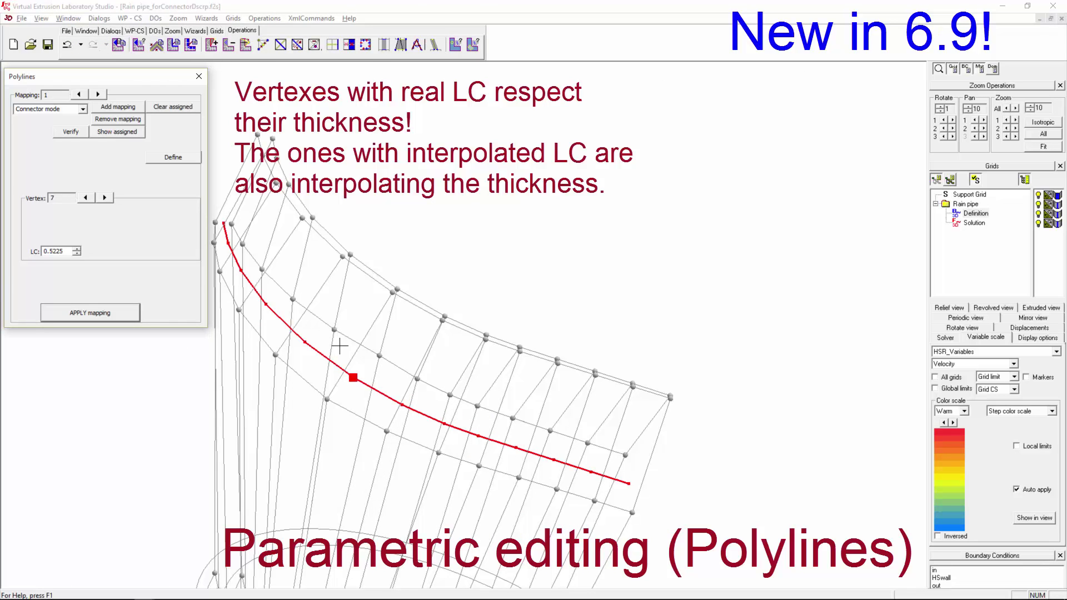
{"action": "middle_click_drag", "start_coordinate": [726, 451], "coordinate": [609, 400]}
{"action": "key", "text": "ctrl+z"}
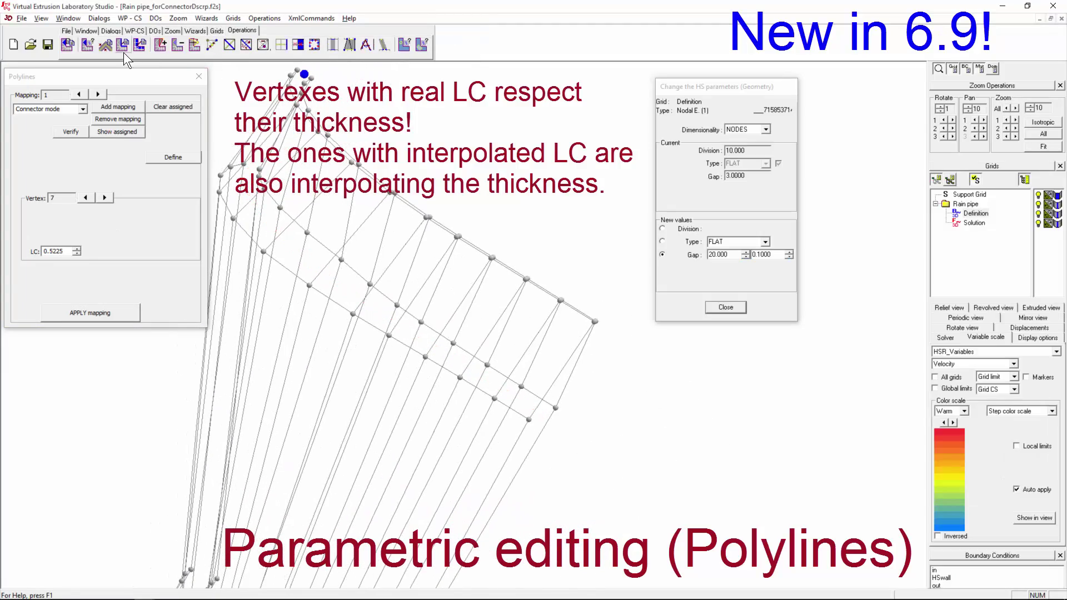
Show the shell thickness with smooth transitions and examine the thickened node row from inside and outside the outlet.
{"action": "left_click", "coordinate": [154, 30]}
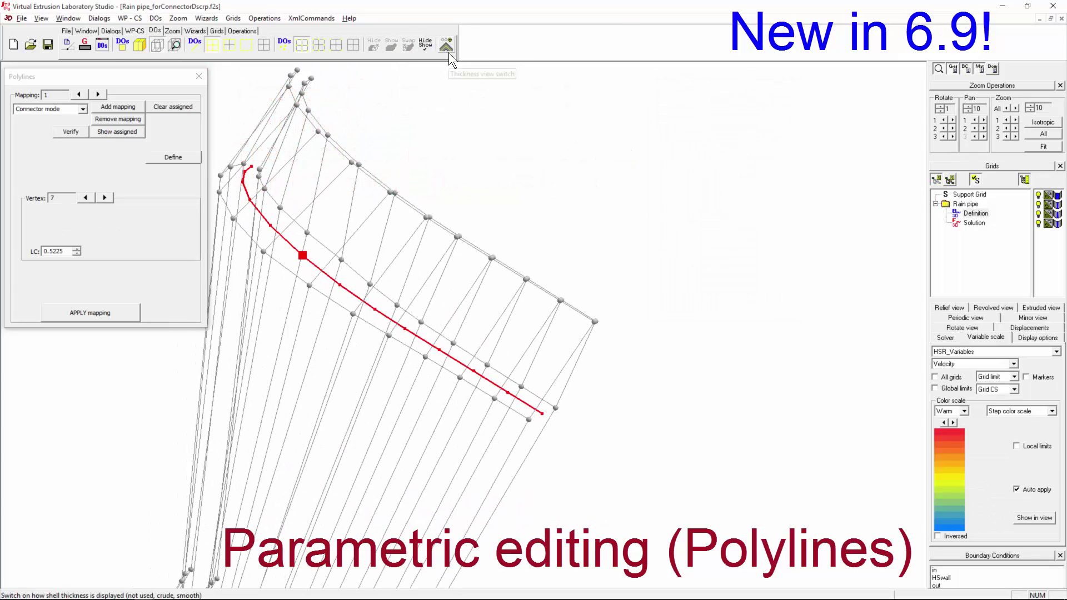
{"action": "left_click", "coordinate": [449, 40]}
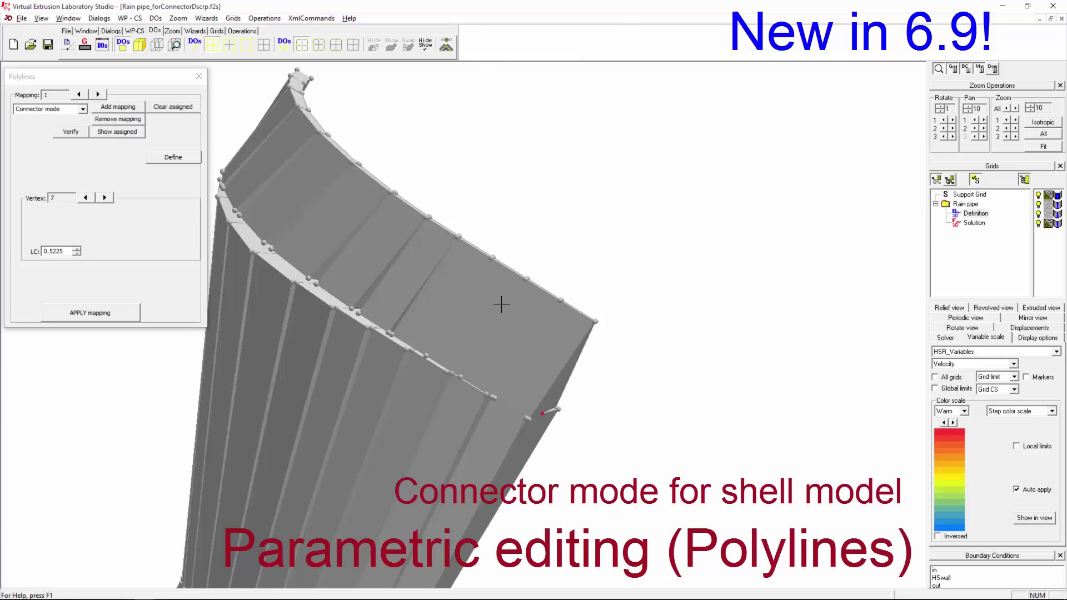
{"action": "left_click", "coordinate": [449, 39]}
{"action": "left_click_drag", "start_coordinate": [547, 249], "coordinate": [233, 362]}
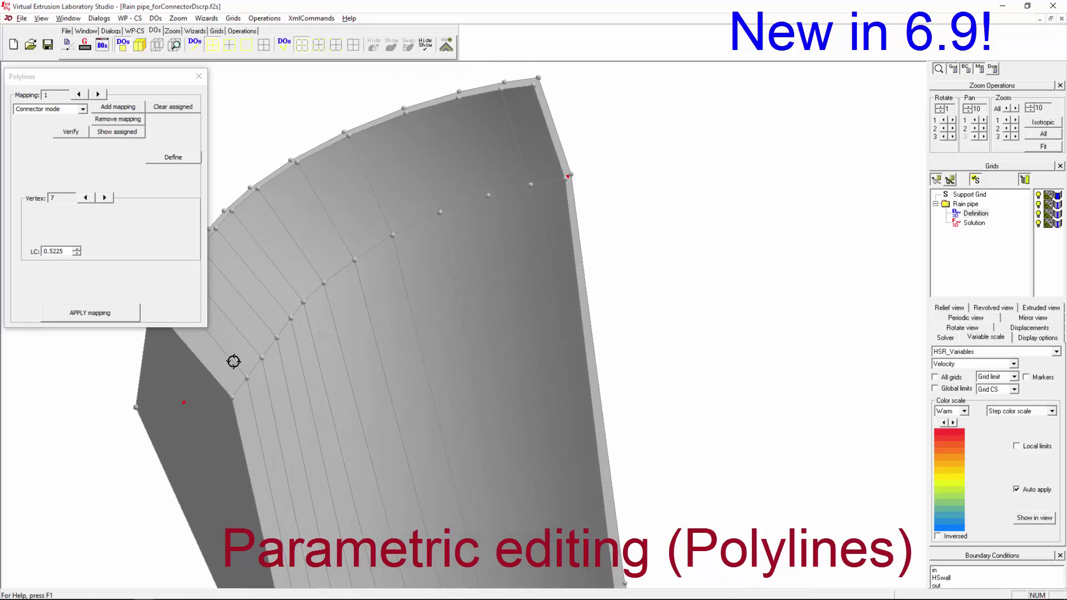
{"action": "left_click_drag", "start_coordinate": [624, 405], "coordinate": [500, 336]}
{"action": "scroll", "coordinate": [533, 358], "scroll_direction": "down", "scroll_amount": 3}
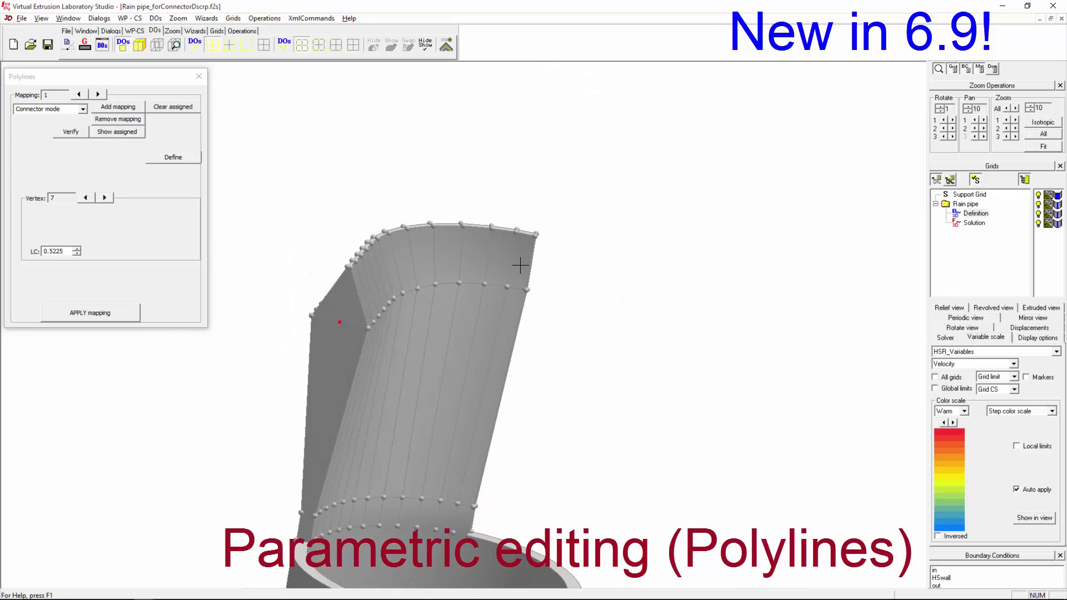
{"action": "left_click_drag", "start_coordinate": [460, 287], "coordinate": [614, 411]}
{"action": "left_click_drag", "start_coordinate": [229, 281], "coordinate": [439, 252]}
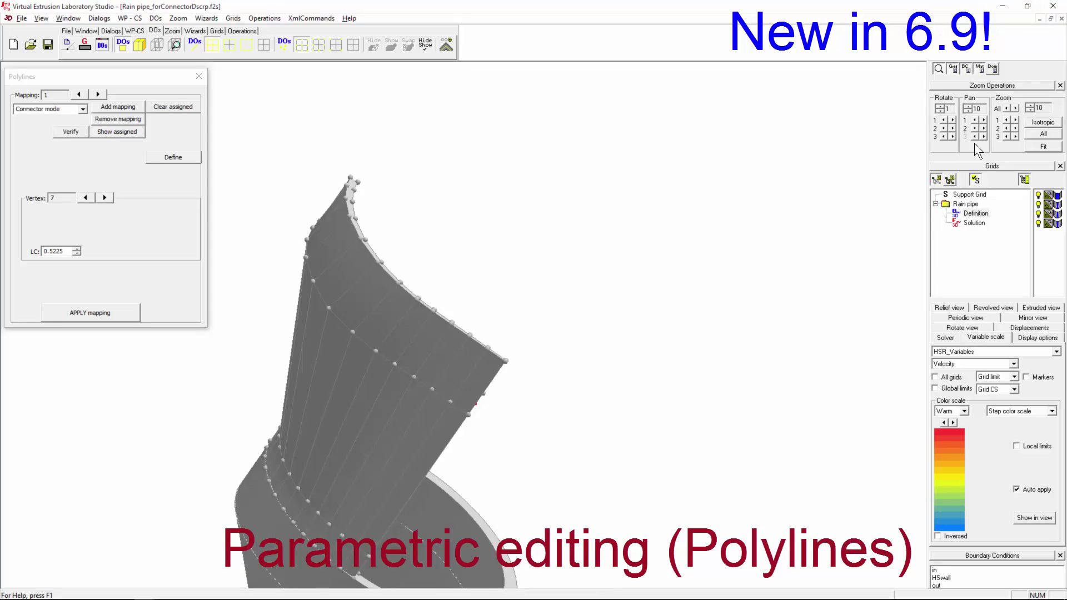
Start a new empty project and add a 3D basic grid.
{"action": "left_click", "coordinate": [1044, 7]}
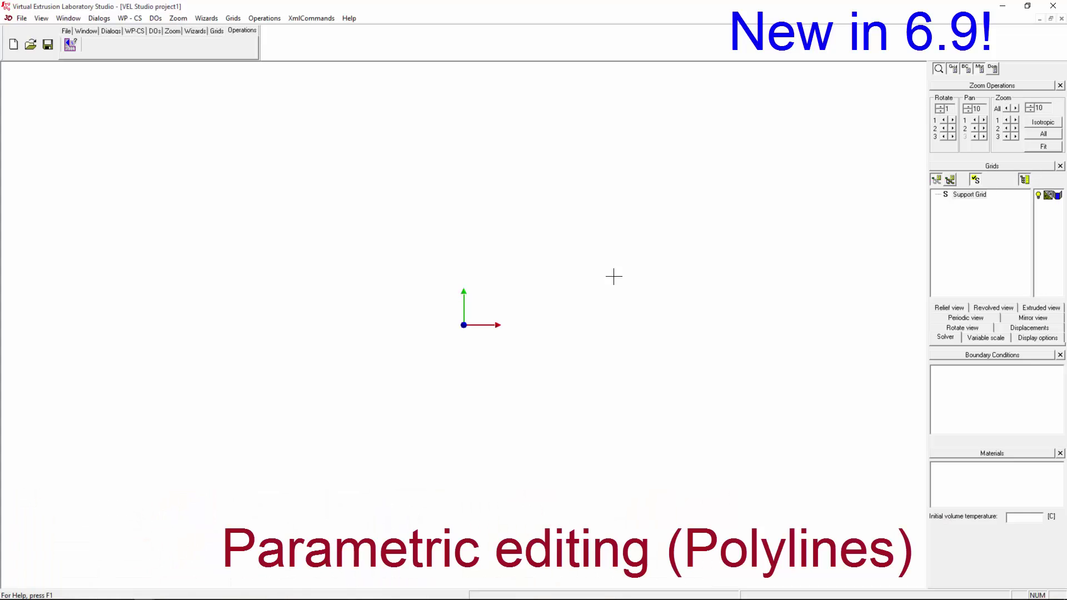
{"action": "left_click", "coordinate": [220, 32]}
{"action": "left_click", "coordinate": [103, 45]}
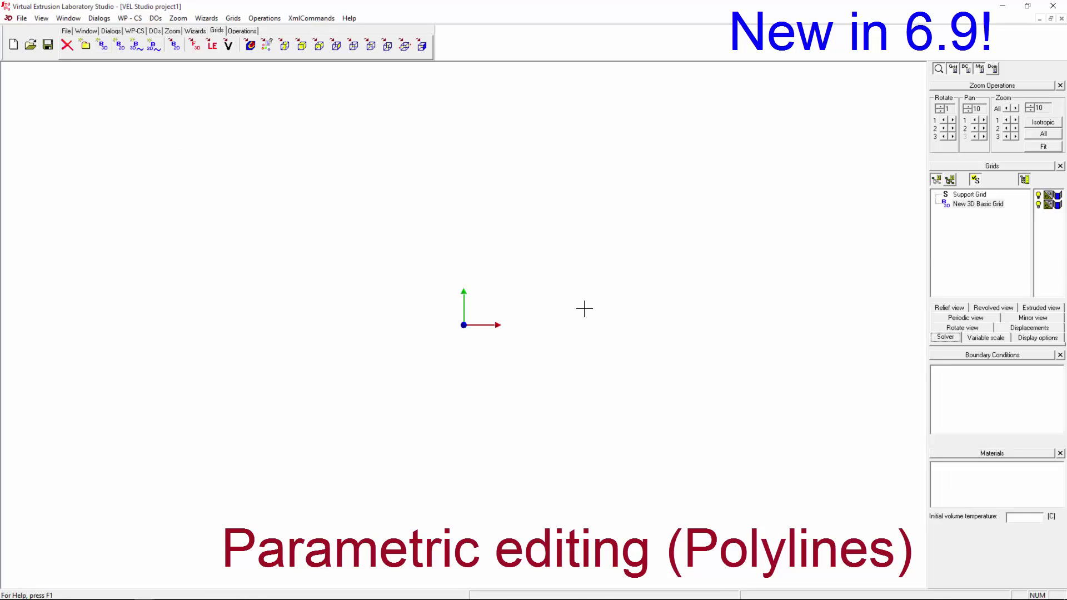
Create a strip of two stacked 3D brick elements (hexahedra) in the new grid.
{"action": "left_click", "coordinate": [243, 31]}
{"action": "left_click", "coordinate": [180, 44]}
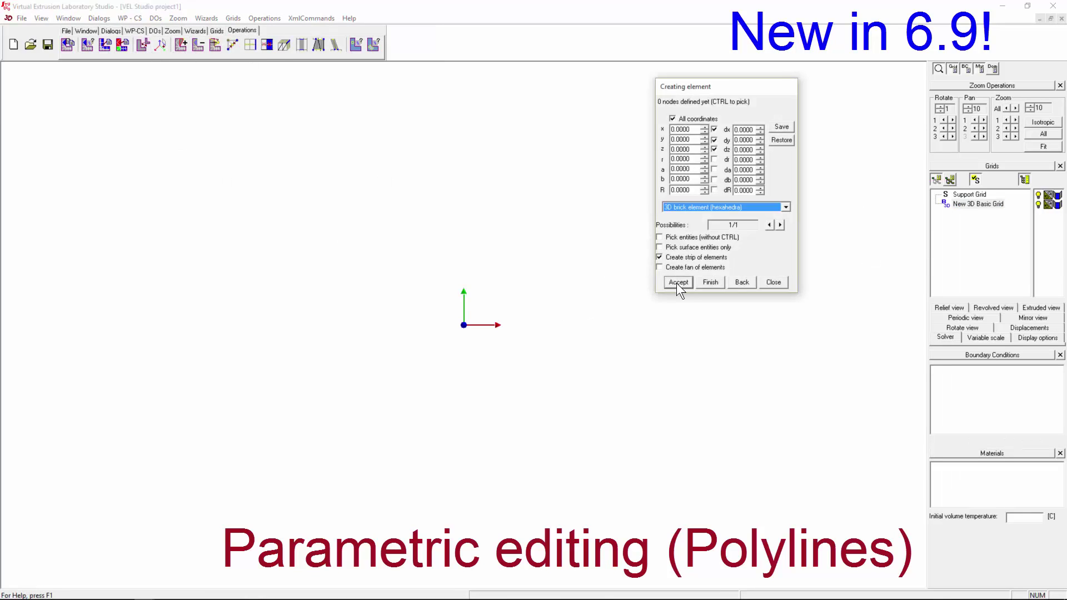
{"action": "left_click", "coordinate": [721, 284]}
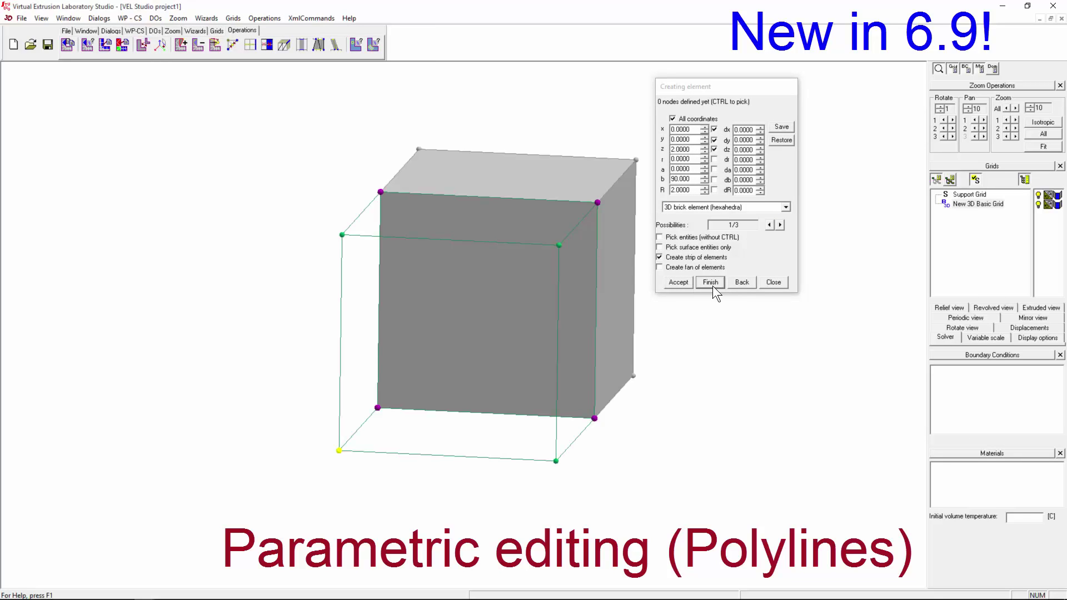
{"action": "left_click", "coordinate": [713, 286]}
{"action": "left_click", "coordinate": [782, 281]}
{"action": "left_click_drag", "start_coordinate": [373, 386], "coordinate": [465, 101]}
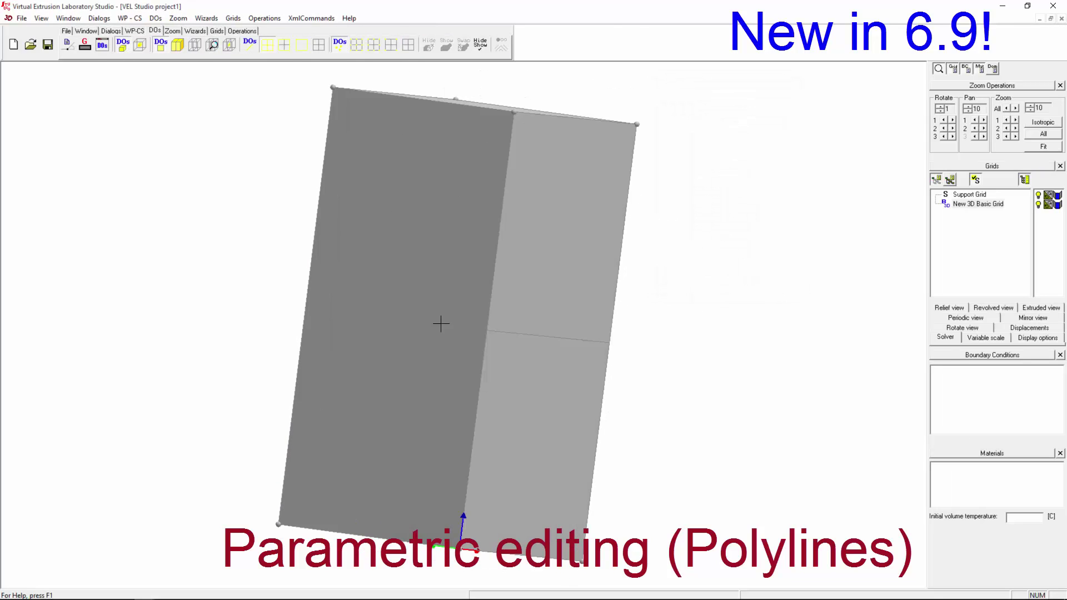
{"action": "scroll", "coordinate": [441, 328], "scroll_direction": "down", "scroll_amount": 4}
{"action": "left_click_drag", "start_coordinate": [566, 308], "coordinate": [476, 347]}
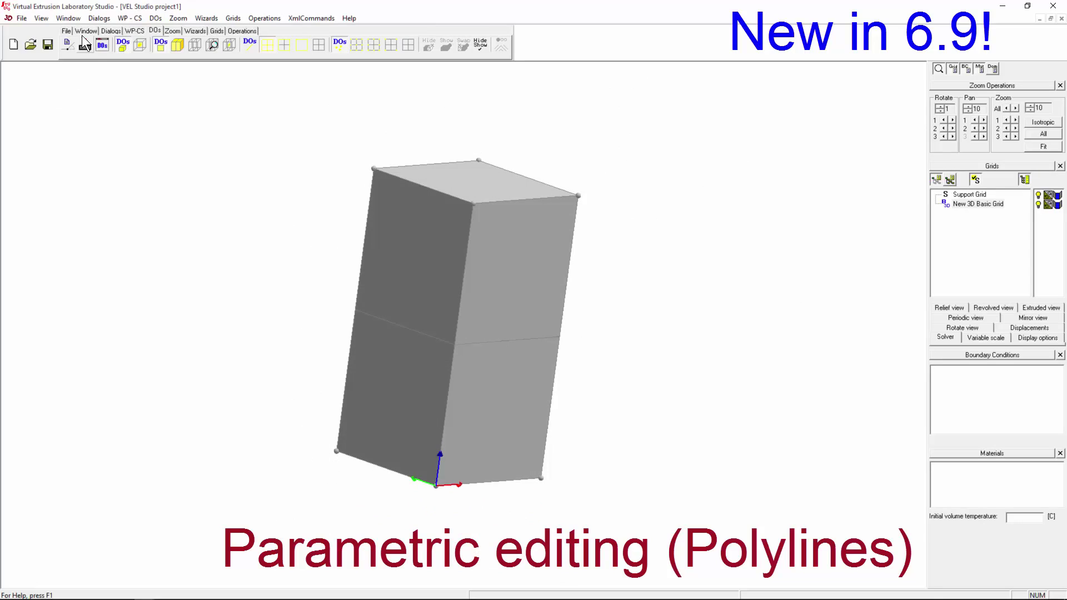
Open the polyline mapping settings and switch mapping 0 to 3D loft mode.
{"action": "left_click", "coordinate": [111, 31]}
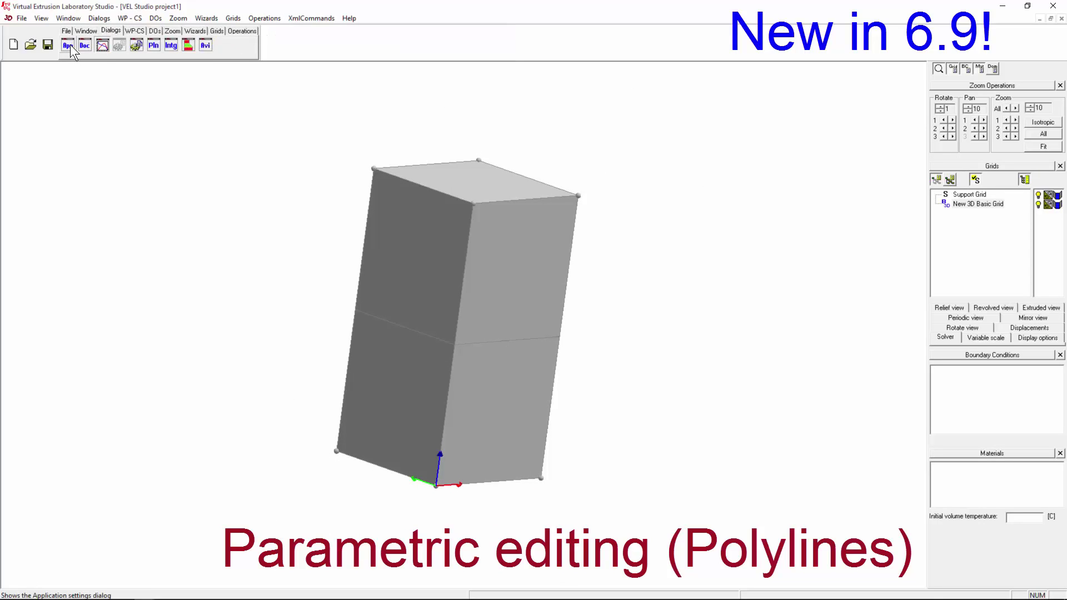
{"action": "left_click", "coordinate": [153, 46]}
{"action": "left_click", "coordinate": [83, 109]}
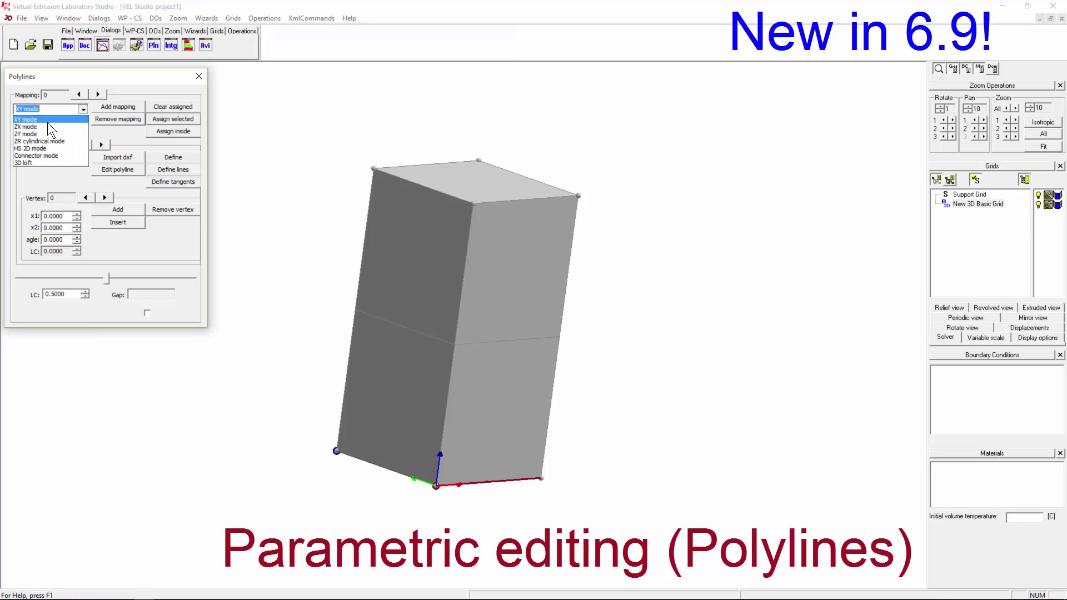
{"action": "left_click", "coordinate": [29, 161]}
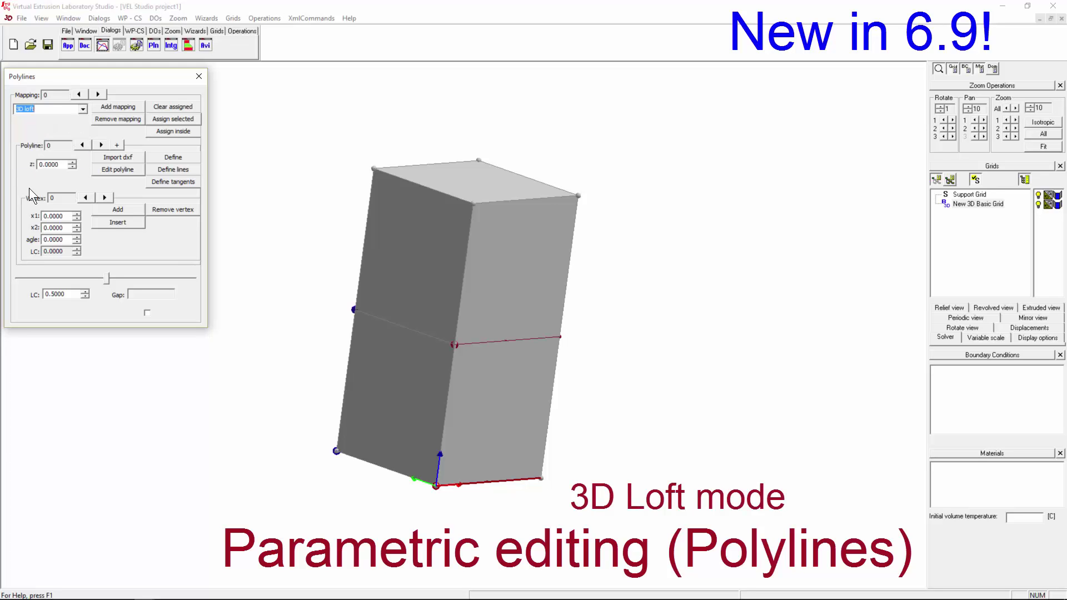
Examine the polyline pairs at the different z levels on the bricks, stepping through them to polyline 3.
{"action": "middle_click_drag", "start_coordinate": [512, 474], "coordinate": [364, 420]}
{"action": "middle_click_drag", "start_coordinate": [578, 365], "coordinate": [348, 212]}
{"action": "middle_click_drag", "start_coordinate": [429, 298], "coordinate": [379, 258]}
{"action": "middle_click_drag", "start_coordinate": [429, 443], "coordinate": [717, 331]}
{"action": "middle_click_drag", "start_coordinate": [390, 331], "coordinate": [473, 456]}
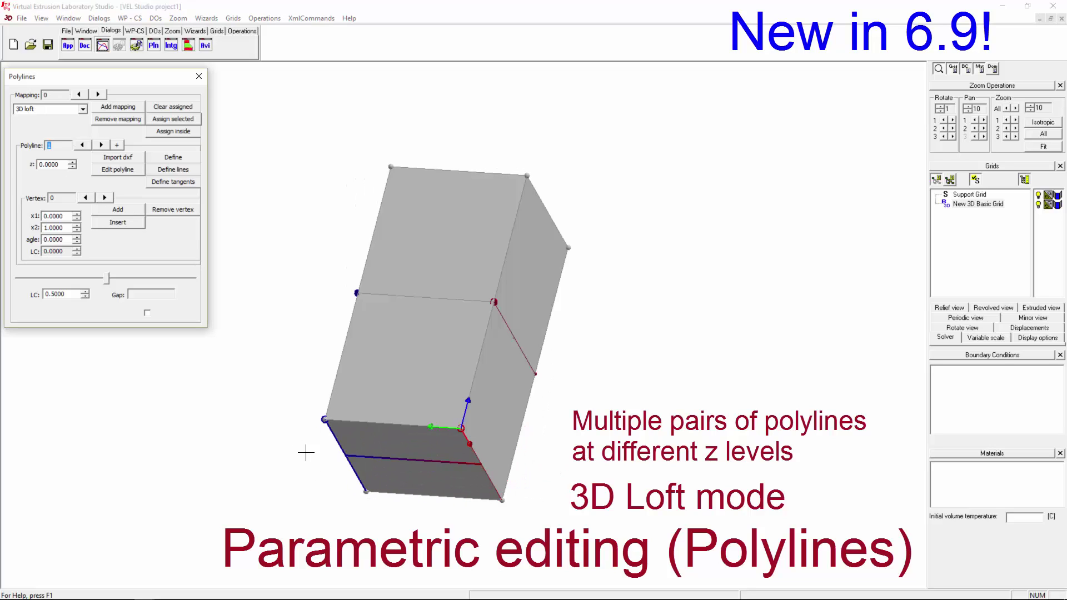
{"action": "left_click", "coordinate": [101, 145]}
{"action": "left_click", "coordinate": [101, 146]}
{"action": "left_click", "coordinate": [101, 145]}
{"action": "middle_click_drag", "start_coordinate": [336, 289], "coordinate": [406, 284]}
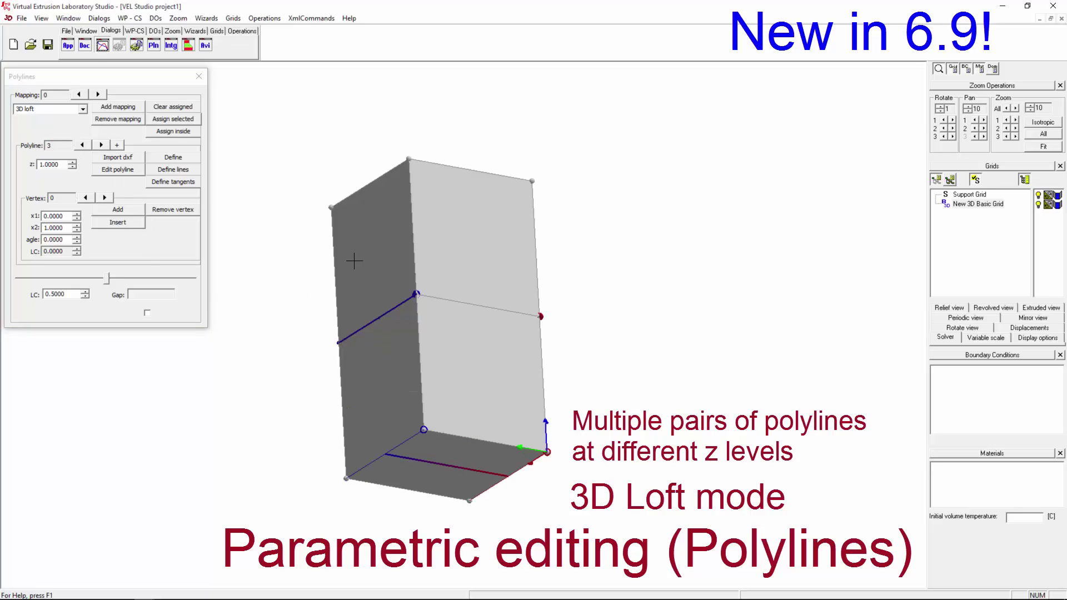
Add another pair of polylines to the 3D loft mapping at the upper end of the bricks.
{"action": "middle_click_drag", "start_coordinate": [562, 336], "coordinate": [356, 278]}
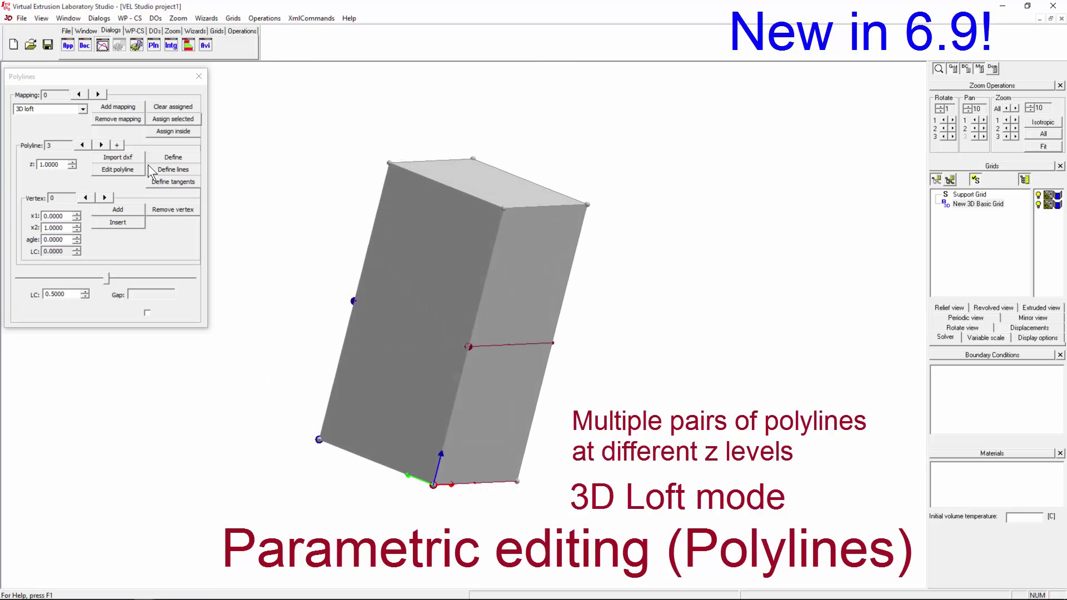
{"action": "left_click", "coordinate": [117, 145]}
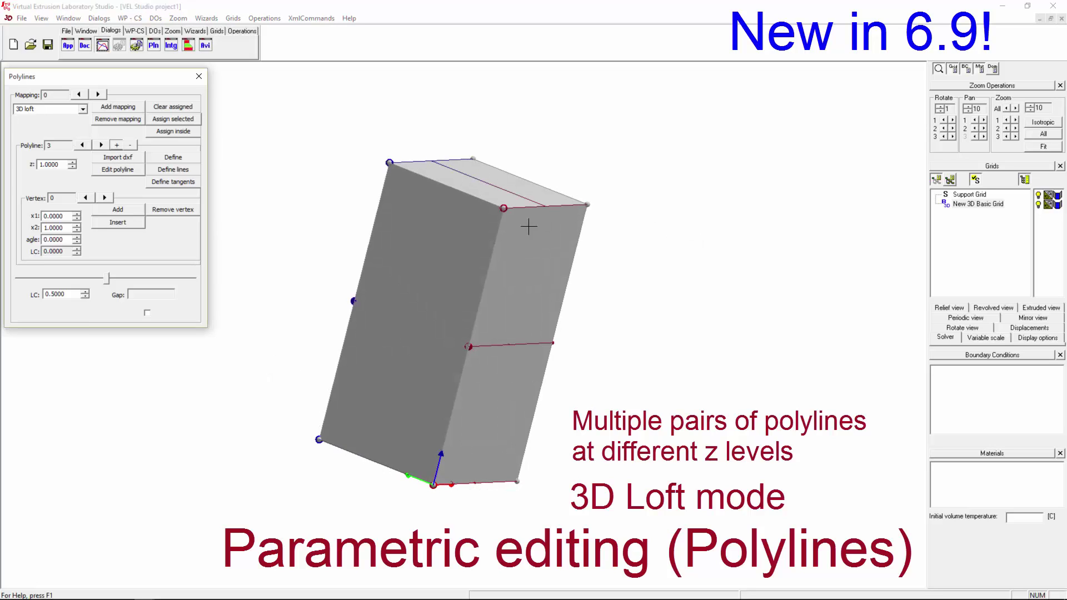
{"action": "middle_click_drag", "start_coordinate": [528, 227], "coordinate": [431, 361]}
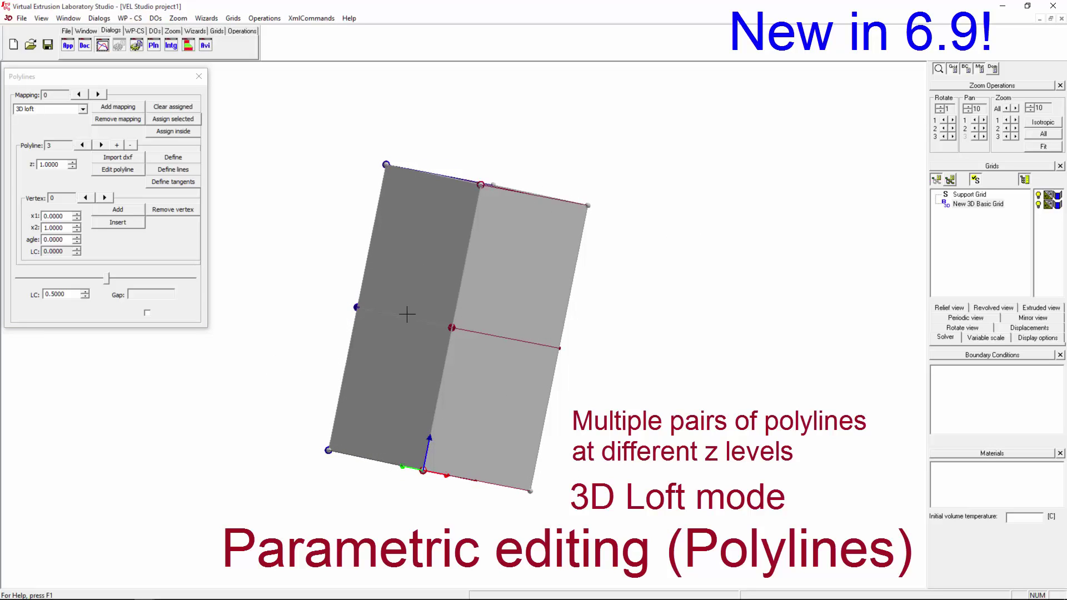
Assign the brick elements lying inside the polylines to the 3D loft mapping.
{"action": "middle_click_drag", "start_coordinate": [620, 357], "coordinate": [472, 391]}
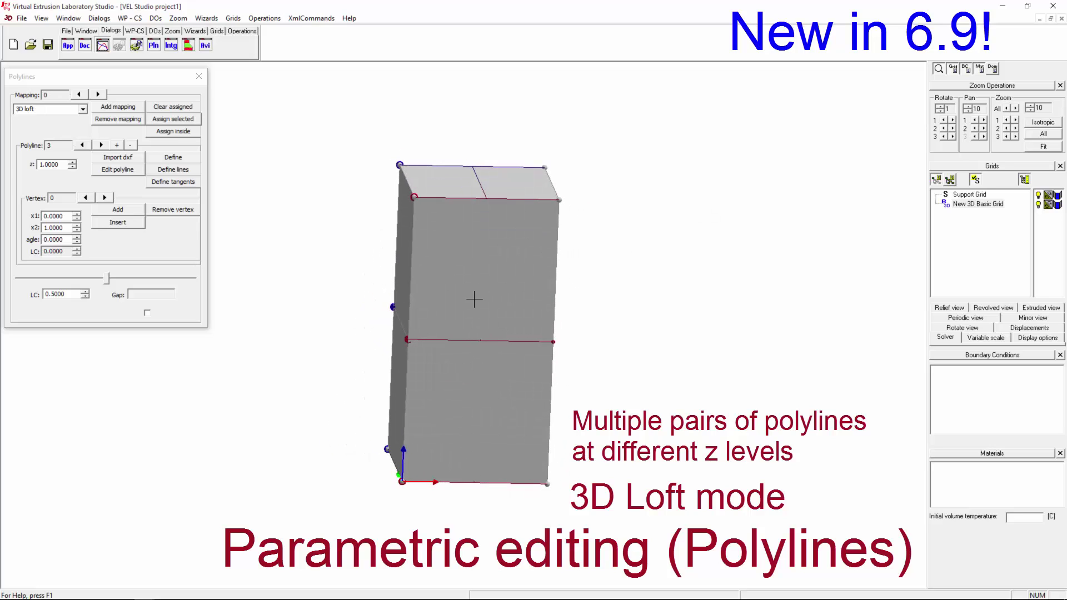
{"action": "left_click", "coordinate": [180, 131]}
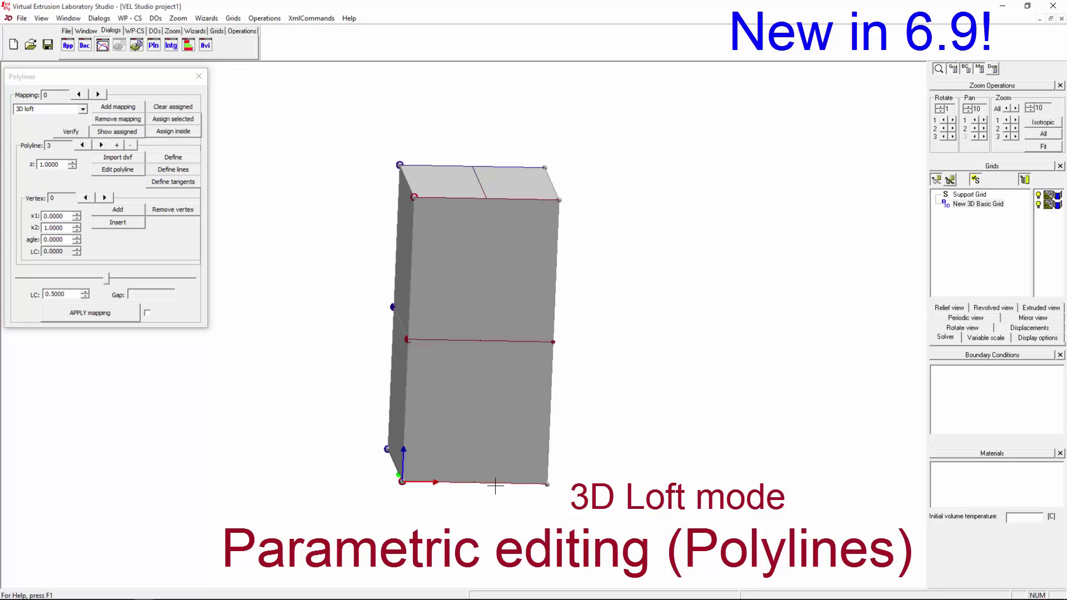
{"action": "middle_click_drag", "start_coordinate": [486, 502], "coordinate": [529, 255]}
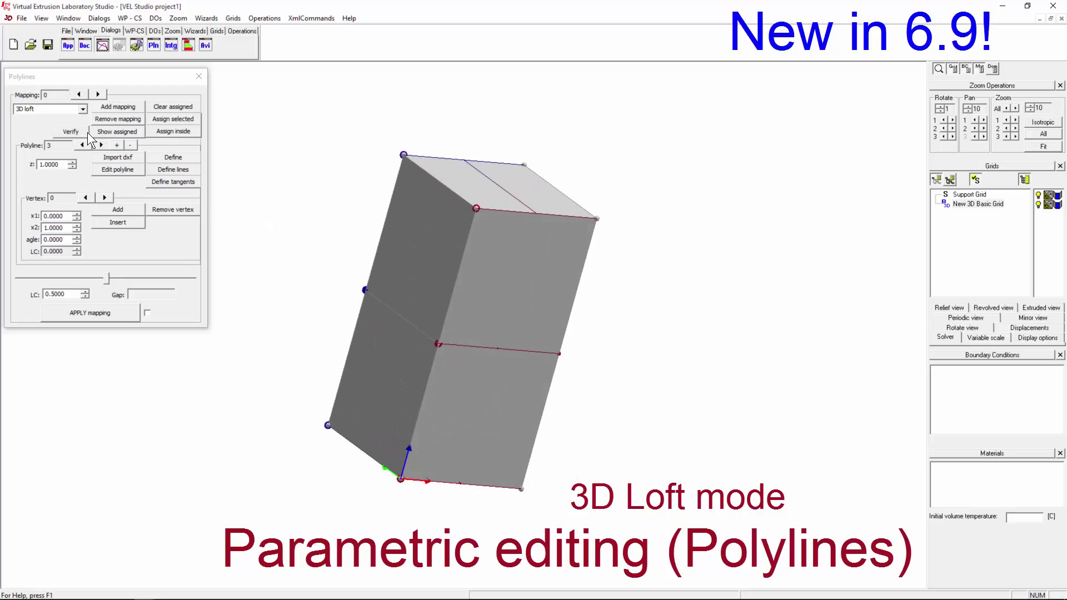
Set the z level of the upper polyline pair, polylines 5 and 4, to 50.
{"action": "left_click", "coordinate": [101, 145]}
{"action": "left_click", "coordinate": [102, 145]}
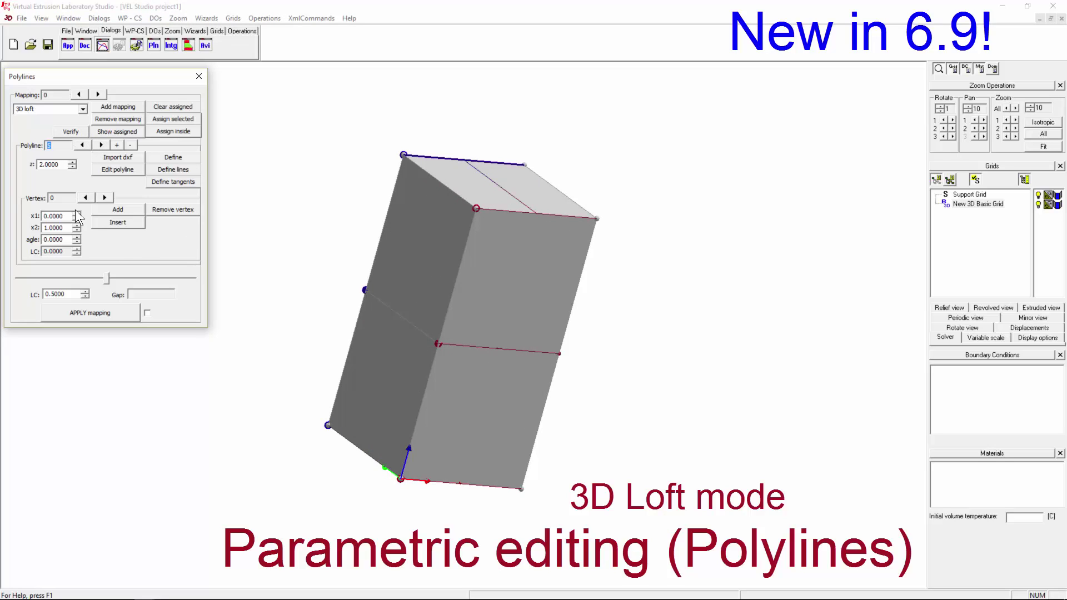
{"action": "left_click_drag", "start_coordinate": [60, 164], "coordinate": [40, 167]}
{"action": "type", "text": "40"}
{"action": "left_click", "coordinate": [82, 145]}
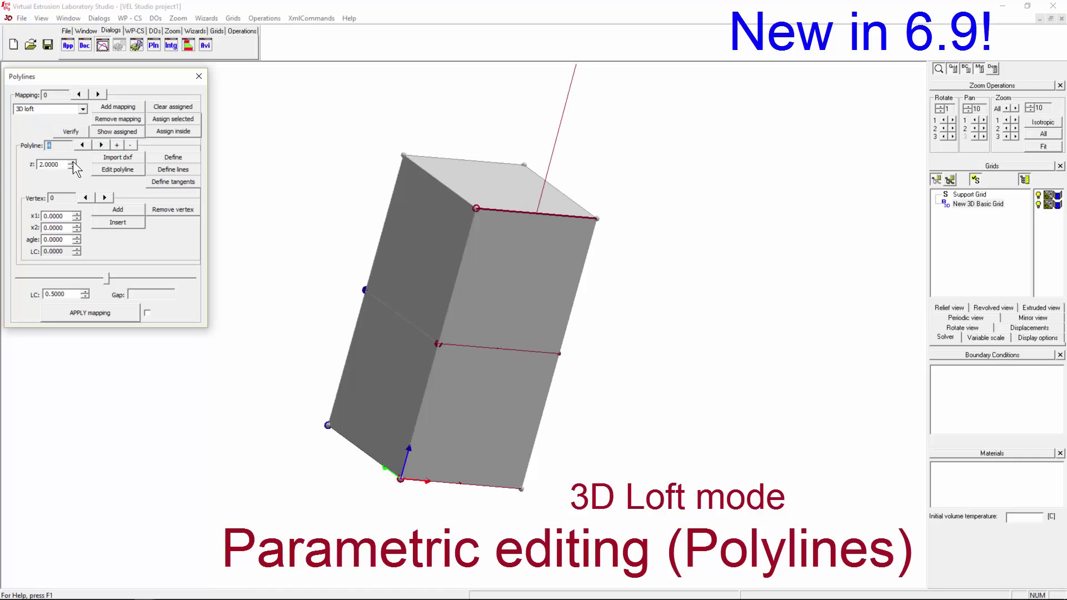
{"action": "left_click_drag", "start_coordinate": [63, 164], "coordinate": [37, 168]}
Set the z level of polyline 3 to 35 and that of polyline 2 to 25.
{"action": "left_click", "coordinate": [83, 145]}
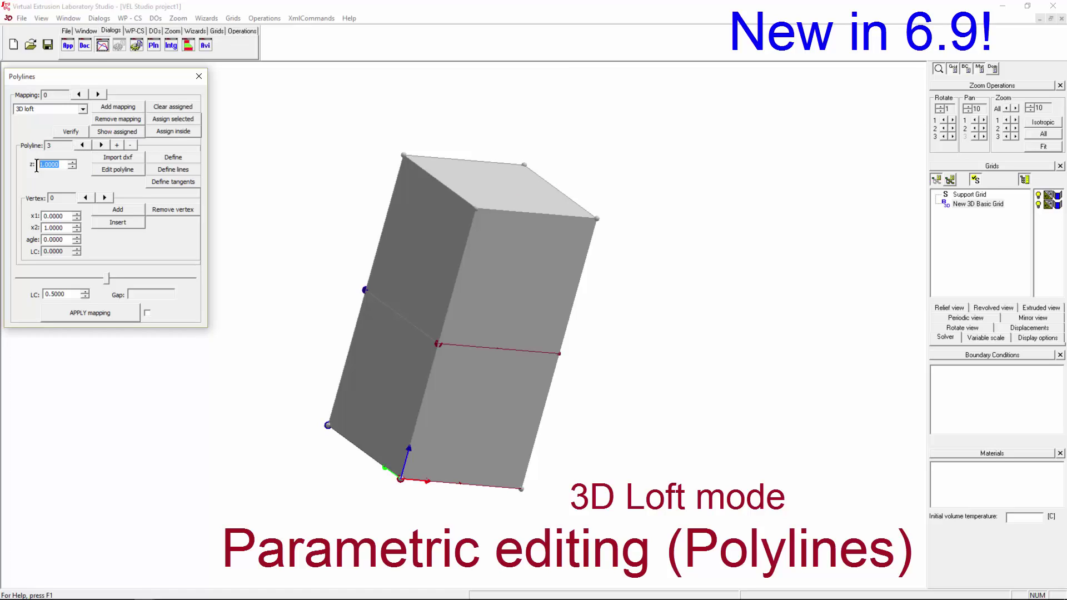
{"action": "type", "text": "35"}
{"action": "key", "text": "Return"}
{"action": "left_click_drag", "start_coordinate": [61, 162], "coordinate": [37, 167]}
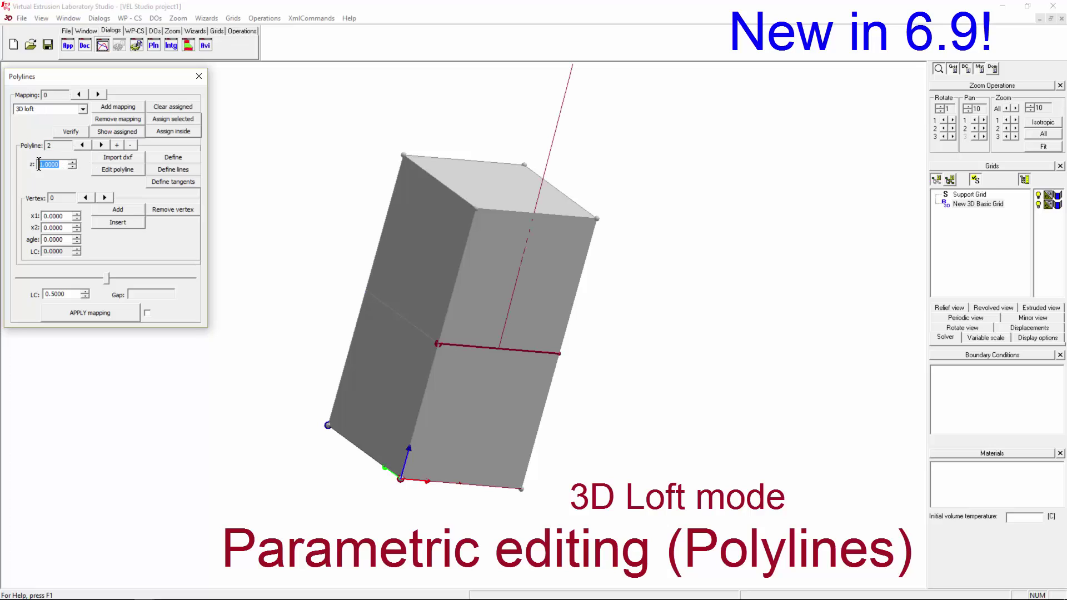
{"action": "type", "text": "25"}
Apply the 3D loft mapping to stretch the bricks to the changed polyline z levels.
{"action": "left_click", "coordinate": [476, 376]}
{"action": "middle_click_drag", "start_coordinate": [551, 334], "coordinate": [383, 259]}
{"action": "middle_click_drag", "start_coordinate": [507, 351], "coordinate": [322, 306]}
{"action": "left_click", "coordinate": [89, 312]}
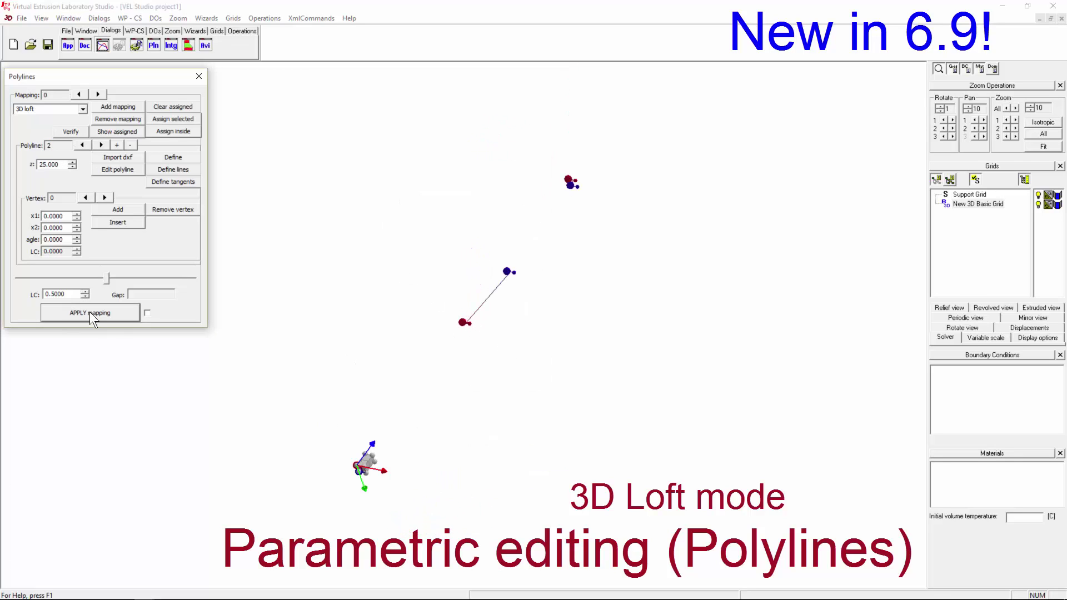
{"action": "middle_click_drag", "start_coordinate": [581, 348], "coordinate": [407, 392]}
{"action": "middle_click_drag", "start_coordinate": [497, 317], "coordinate": [514, 426]}
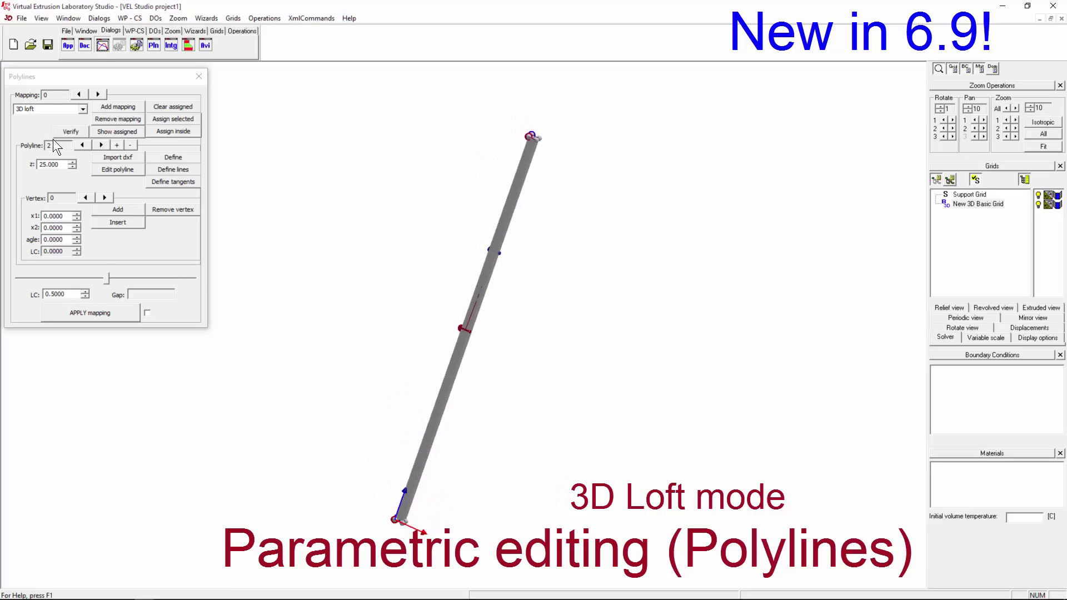
Set x1 of vertex 1 to 20 on the base polylines 0 and 1, and apply the mapping.
{"action": "left_click", "coordinate": [84, 145]}
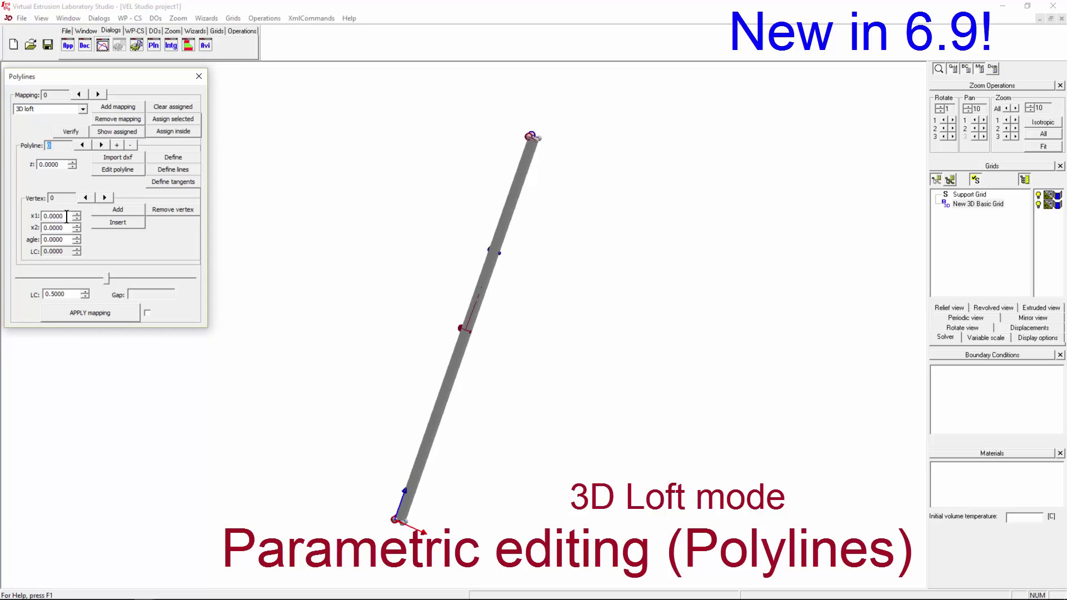
{"action": "left_click", "coordinate": [102, 210]}
{"action": "scroll", "coordinate": [67, 215], "scroll_direction": "up", "scroll_amount": 19}
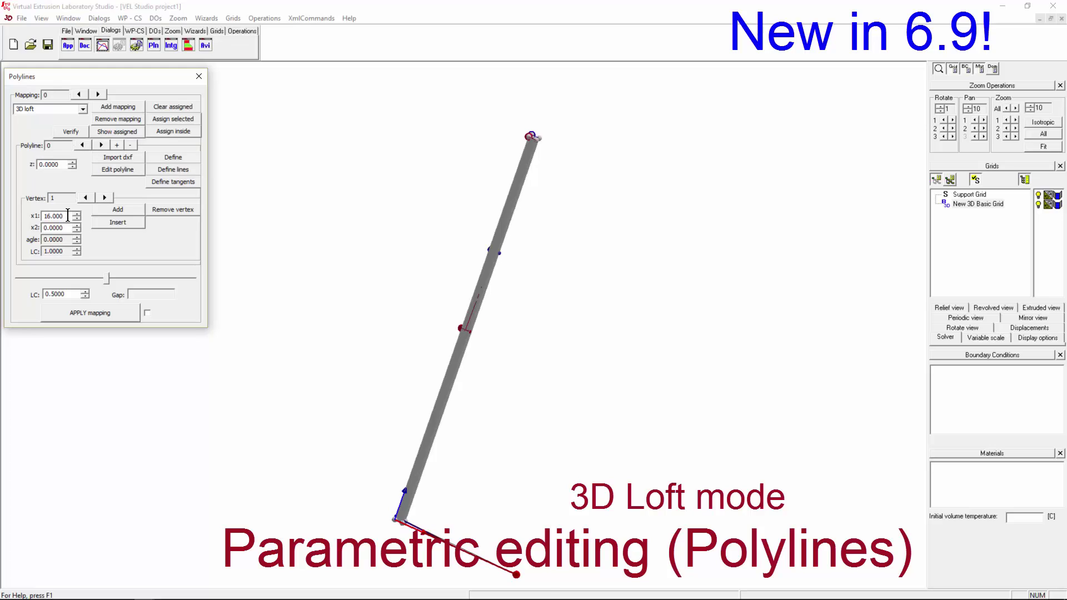
{"action": "left_click", "coordinate": [101, 146]}
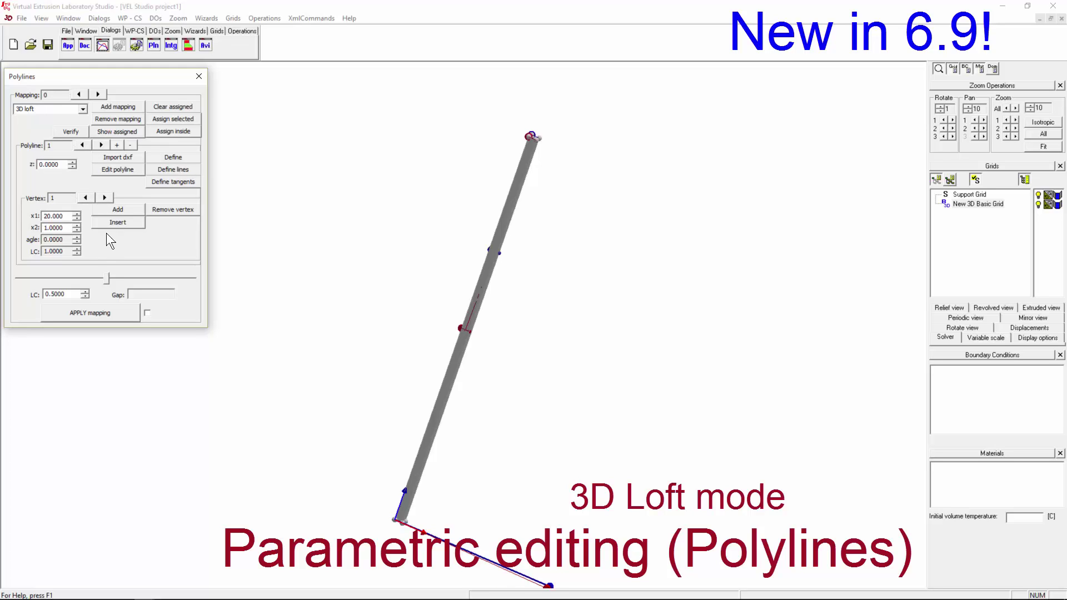
{"action": "left_click_drag", "start_coordinate": [423, 195], "coordinate": [463, 387]}
{"action": "left_click", "coordinate": [105, 198]}
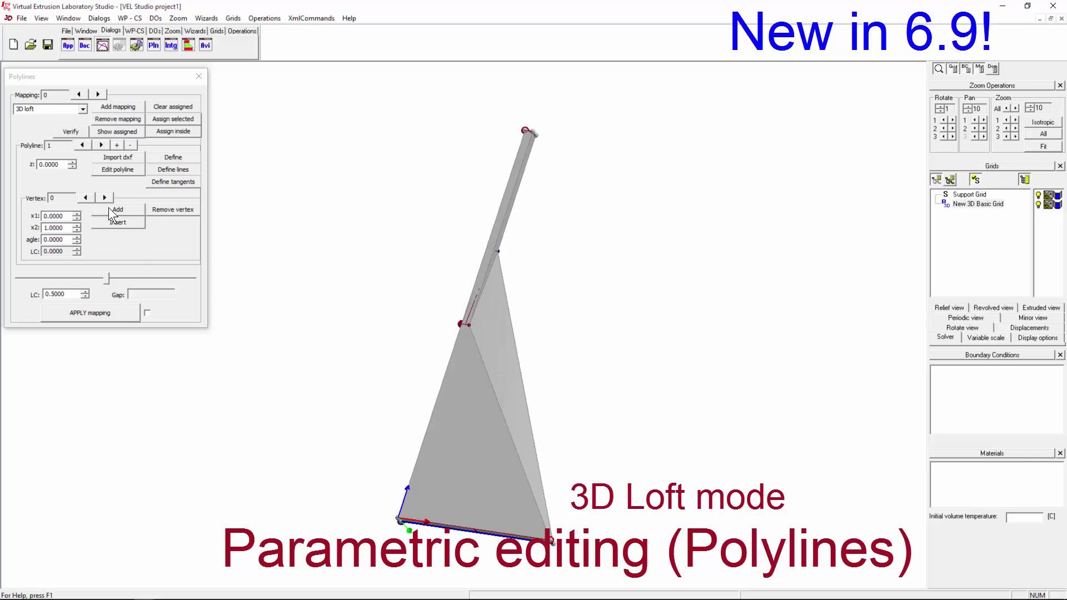
Lengthen the middle polylines 2 and 3 in x1, set polyline 3's x2 to 5, and apply the mapping.
{"action": "left_click", "coordinate": [101, 145]}
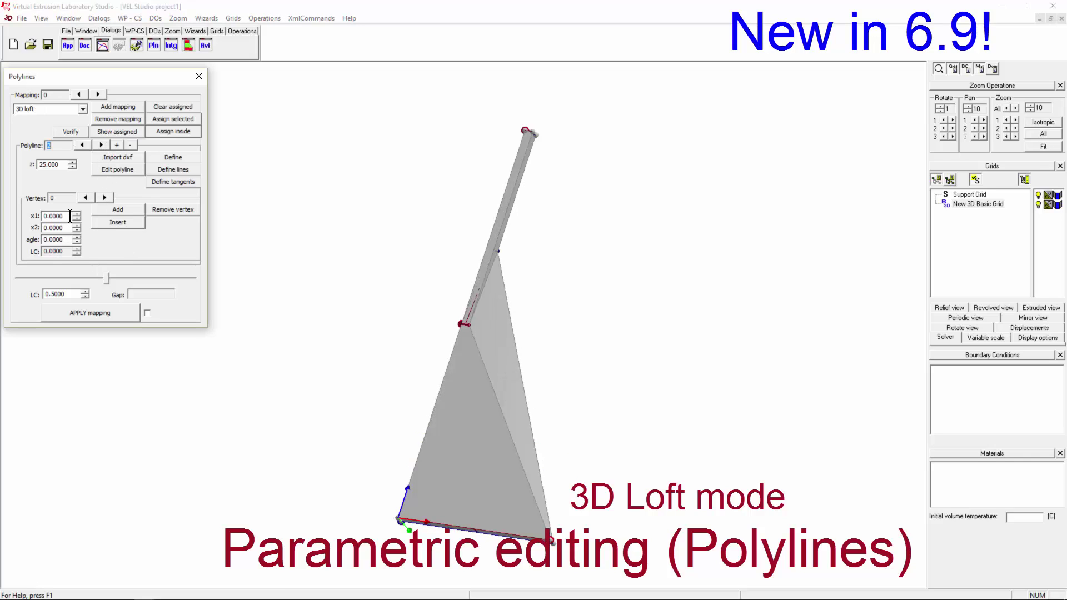
{"action": "left_click", "coordinate": [105, 198]}
{"action": "key", "text": "Return"}
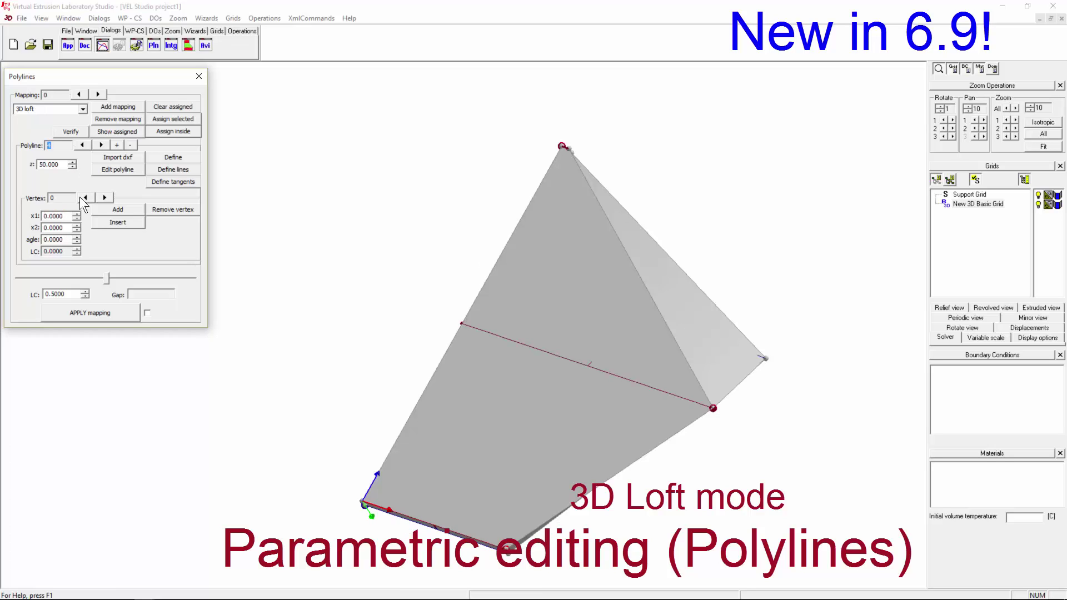
Lengthen the top polylines 4 and 5 to x1 35, set polyline 5's x2 to 4, and apply the mapping.
{"action": "left_click", "coordinate": [105, 198]}
{"action": "left_click", "coordinate": [86, 198]}
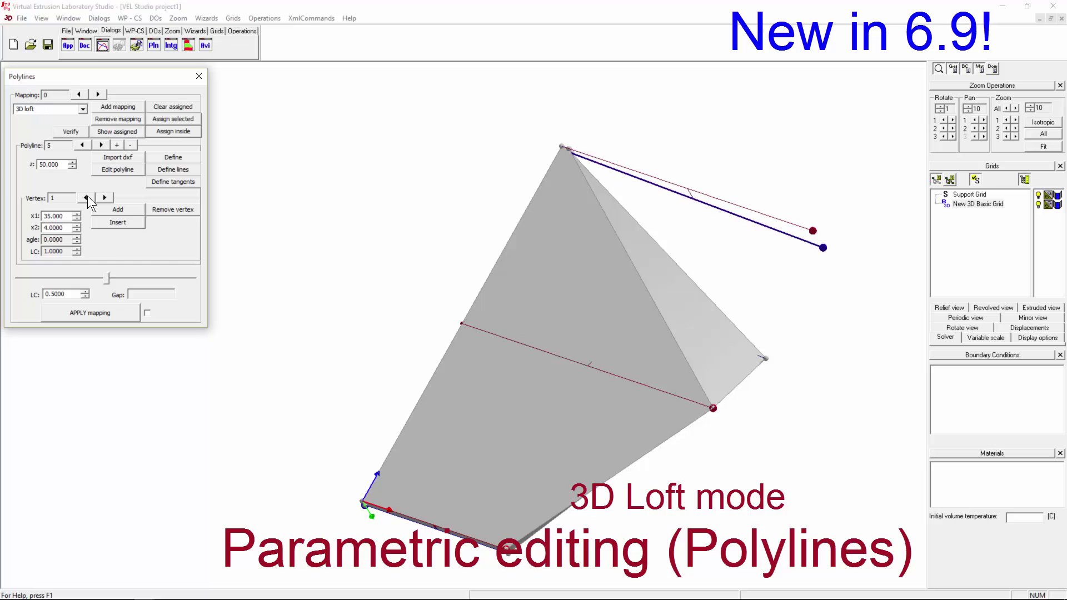
{"action": "left_click", "coordinate": [88, 198]}
{"action": "left_click", "coordinate": [90, 313]}
{"action": "middle_click_drag", "start_coordinate": [605, 408], "coordinate": [456, 272]}
{"action": "middle_click_drag", "start_coordinate": [639, 282], "coordinate": [228, 255]}
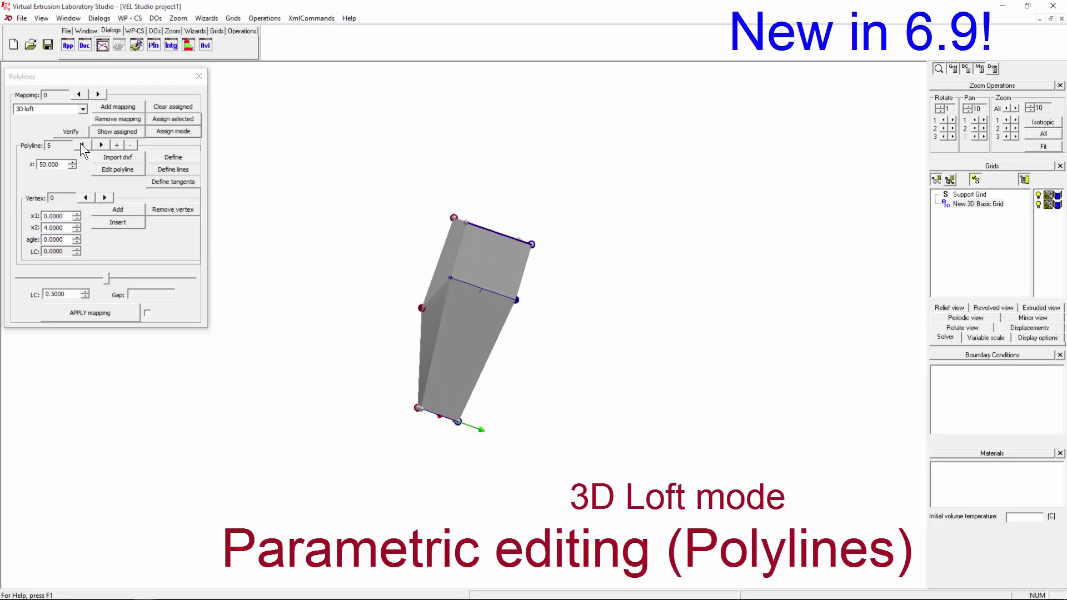
Curve the top polylines 5 and 4 through their vertex 0 angles, setting polyline 4's angle to -66.
{"action": "left_click", "coordinate": [76, 243]}
{"action": "middle_click_drag", "start_coordinate": [593, 205], "coordinate": [374, 364]}
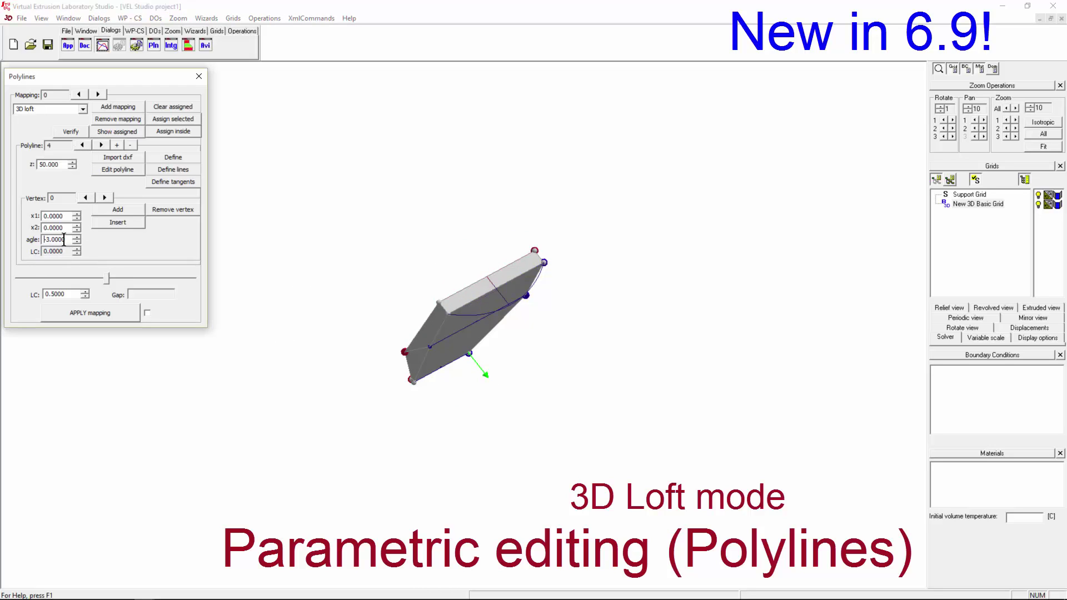
{"action": "scroll", "coordinate": [65, 239], "scroll_direction": "down", "scroll_amount": 20}
{"action": "middle_click_drag", "start_coordinate": [555, 295], "coordinate": [399, 380]}
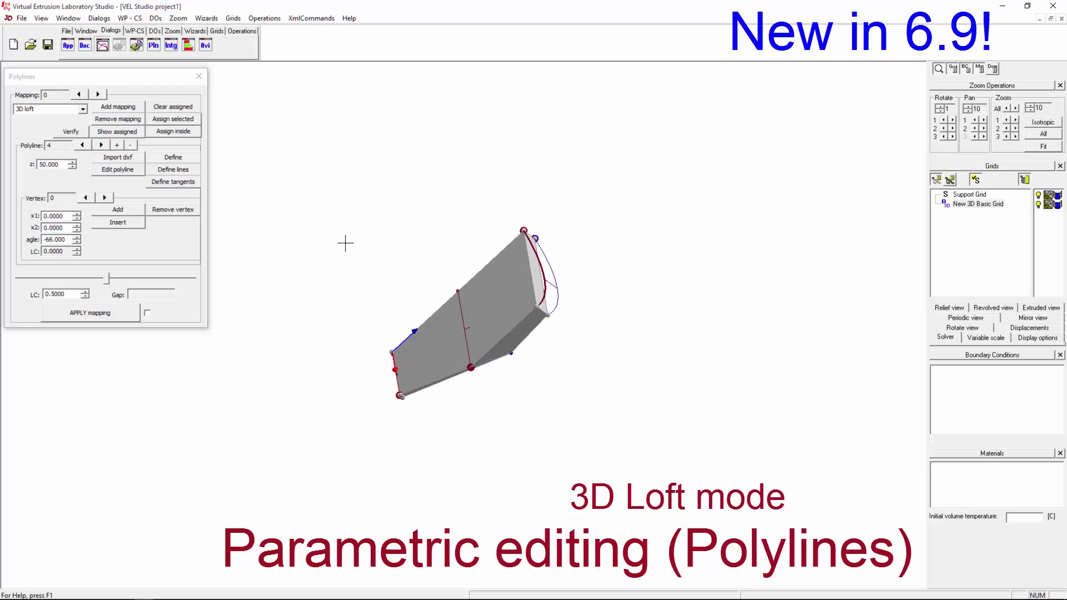
Split the bricks repeatedly along the top edge at local coordinate 0.5 so the loft follows the curved polylines.
{"action": "left_click", "coordinate": [242, 31]}
{"action": "left_click", "coordinate": [302, 44]}
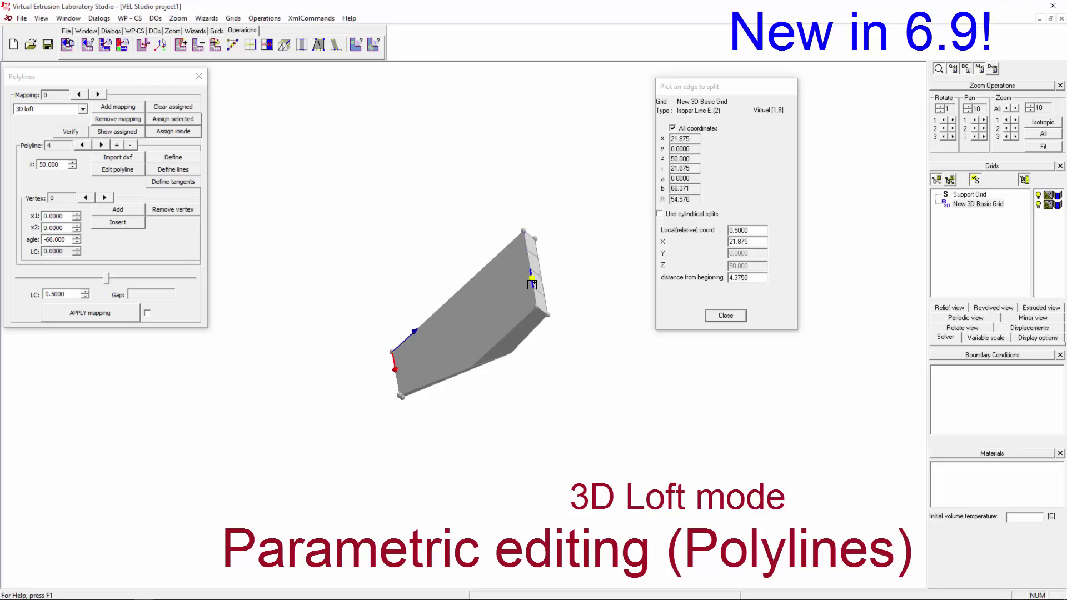
{"action": "left_click", "coordinate": [532, 284]}
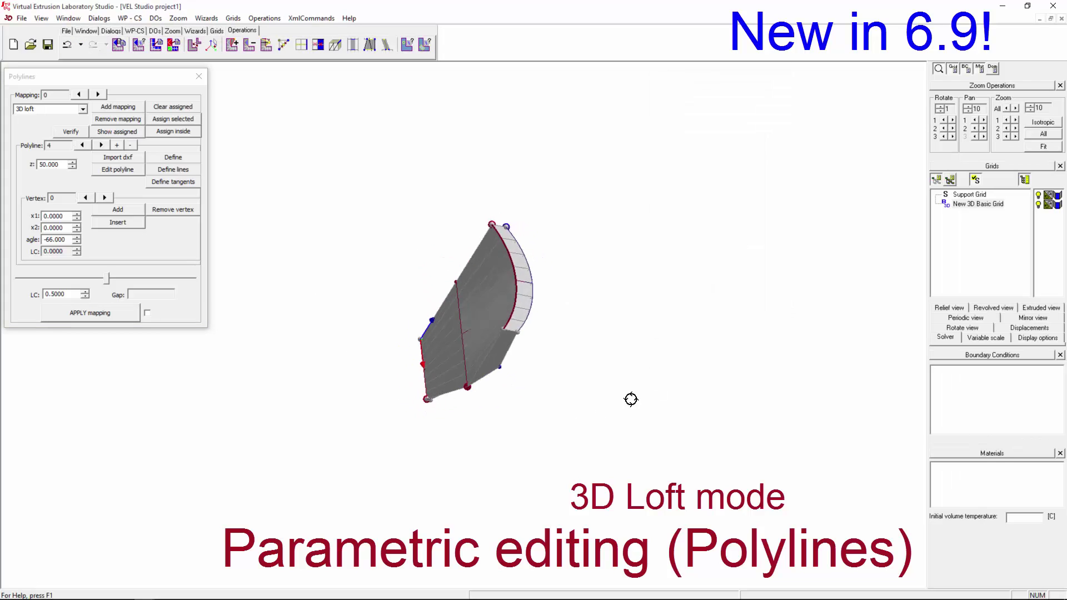
{"action": "middle_click_drag", "start_coordinate": [630, 399], "coordinate": [303, 203]}
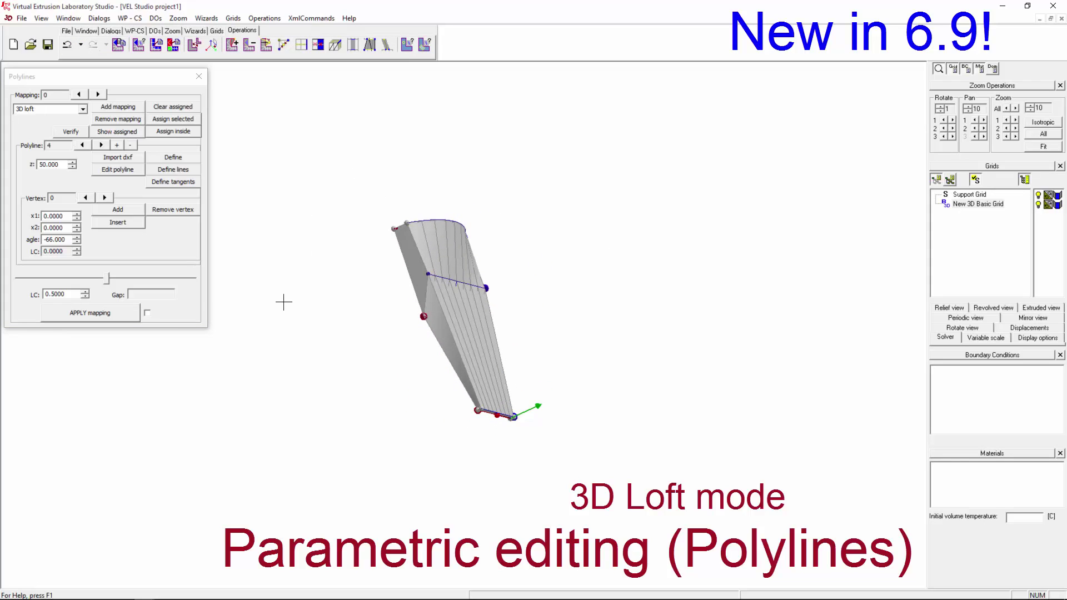
Curve the middle polylines by setting the vertex 0 angle to -41 on polyline 3 and -22 on polyline 2.
{"action": "left_click", "coordinate": [82, 144]}
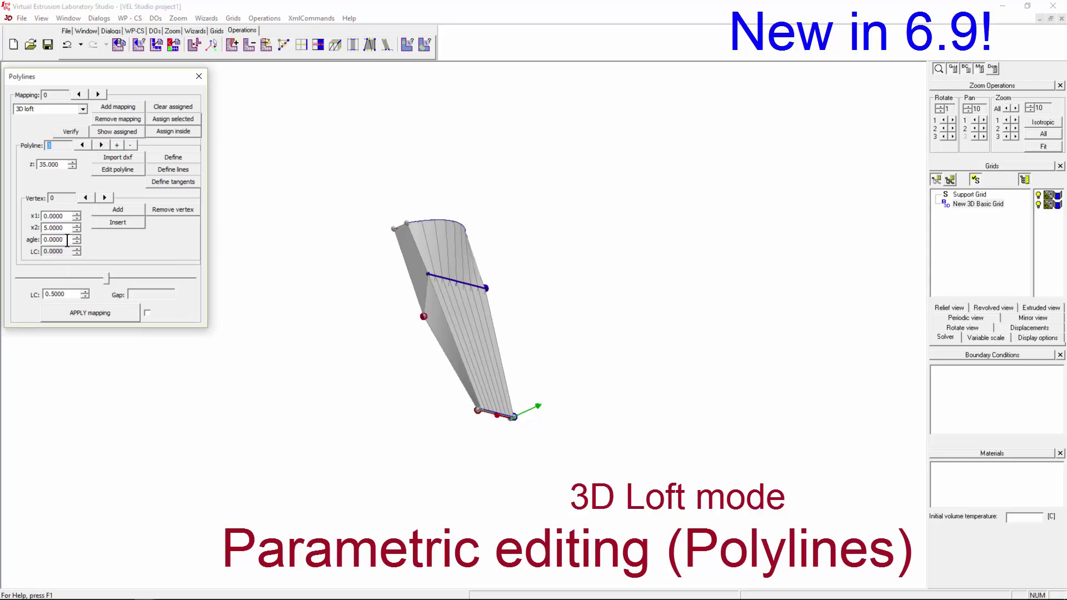
{"action": "scroll", "coordinate": [67, 243], "scroll_direction": "down", "scroll_amount": 13}
{"action": "middle_click_drag", "start_coordinate": [278, 284], "coordinate": [419, 309]}
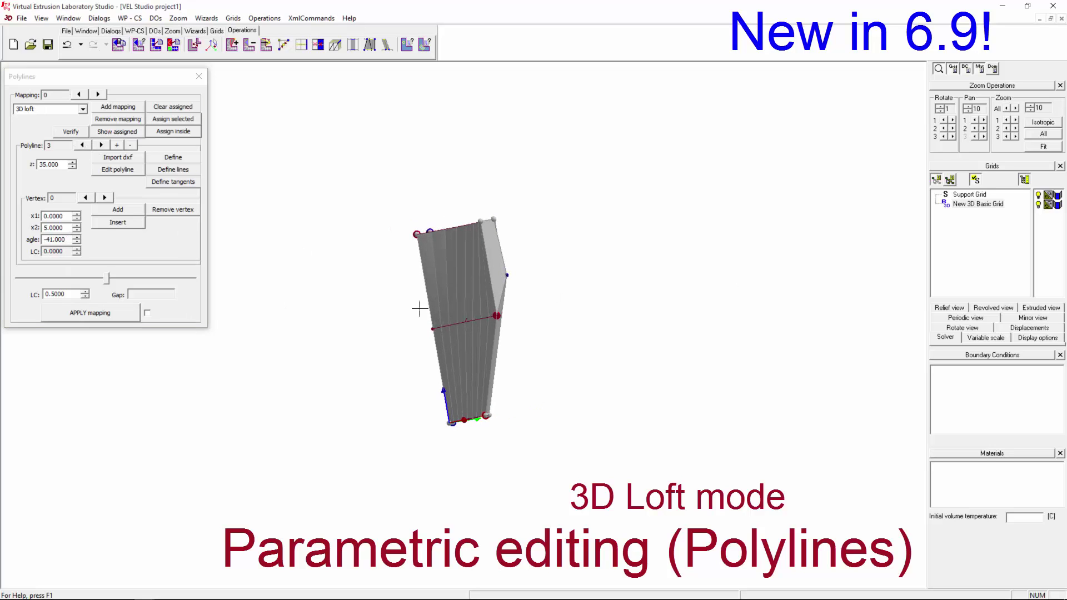
{"action": "left_click", "coordinate": [82, 145]}
{"action": "mouse_move", "coordinate": [422, 250]}
{"action": "middle_mouse_down"}
{"action": "mouse_move", "coordinate": [588, 245]}
{"action": "mouse_move", "coordinate": [588, 395]}
{"action": "mouse_move", "coordinate": [250, 446]}
{"action": "mouse_move", "coordinate": [626, 476]}
{"action": "mouse_move", "coordinate": [609, 512]}
{"action": "mouse_move", "coordinate": [502, 226]}
{"action": "mouse_move", "coordinate": [540, 249]}
{"action": "mouse_move", "coordinate": [478, 309]}
{"action": "mouse_move", "coordinate": [459, 102]}
{"action": "mouse_move", "coordinate": [481, 255]}
{"action": "mouse_move", "coordinate": [400, 371]}
{"action": "mouse_move", "coordinate": [429, 238]}
{"action": "middle_mouse_up"}
Raise polyline 2 to z level 38 and apply the mapping.
{"action": "left_click", "coordinate": [60, 163]}
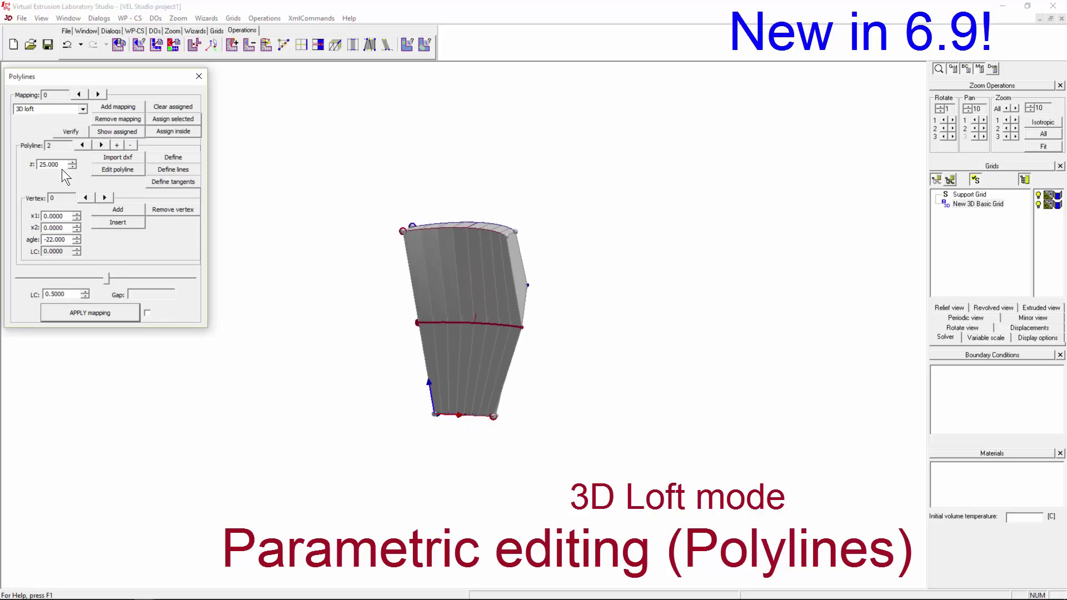
{"action": "scroll", "coordinate": [61, 161], "scroll_direction": "up", "scroll_amount": 13}
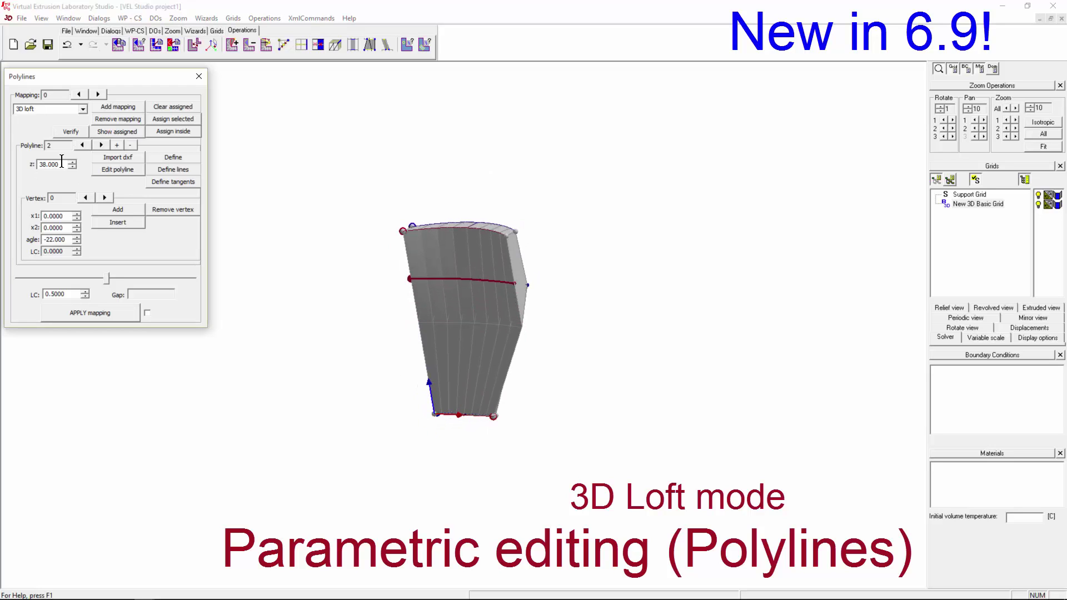
{"action": "left_click", "coordinate": [100, 312]}
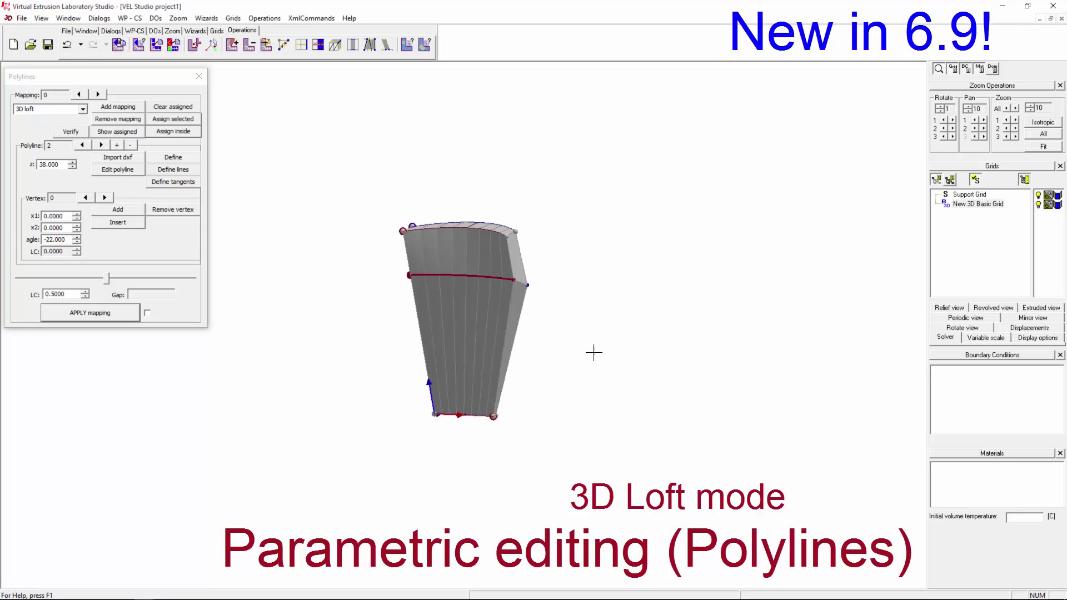
Set the vertex 0 angle of polyline 2 to -42 and apply the mapping.
{"action": "mouse_move", "coordinate": [593, 352]}
{"action": "middle_mouse_down"}
{"action": "mouse_move", "coordinate": [340, 333]}
{"action": "mouse_move", "coordinate": [451, 302]}
{"action": "mouse_move", "coordinate": [528, 381]}
{"action": "mouse_move", "coordinate": [536, 365]}
{"action": "mouse_move", "coordinate": [487, 278]}
{"action": "mouse_move", "coordinate": [576, 300]}
{"action": "mouse_move", "coordinate": [598, 347]}
{"action": "middle_mouse_up"}
{"action": "left_click", "coordinate": [66, 239]}
{"action": "scroll", "coordinate": [66, 240], "scroll_direction": "down", "scroll_amount": 2}
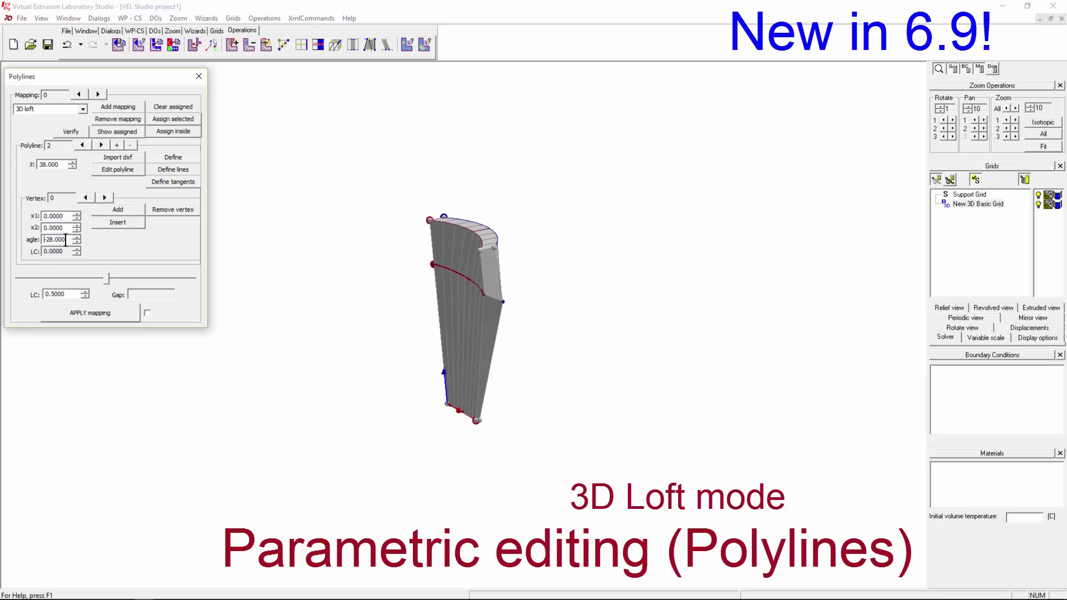
{"action": "left_click", "coordinate": [100, 313]}
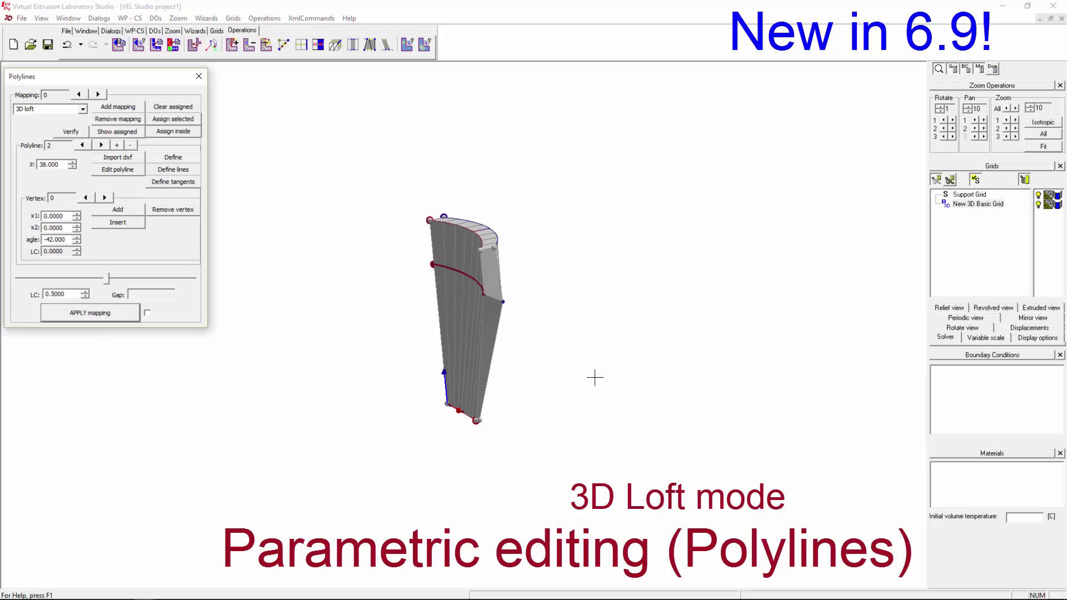
{"action": "middle_click_drag", "start_coordinate": [593, 376], "coordinate": [606, 408]}
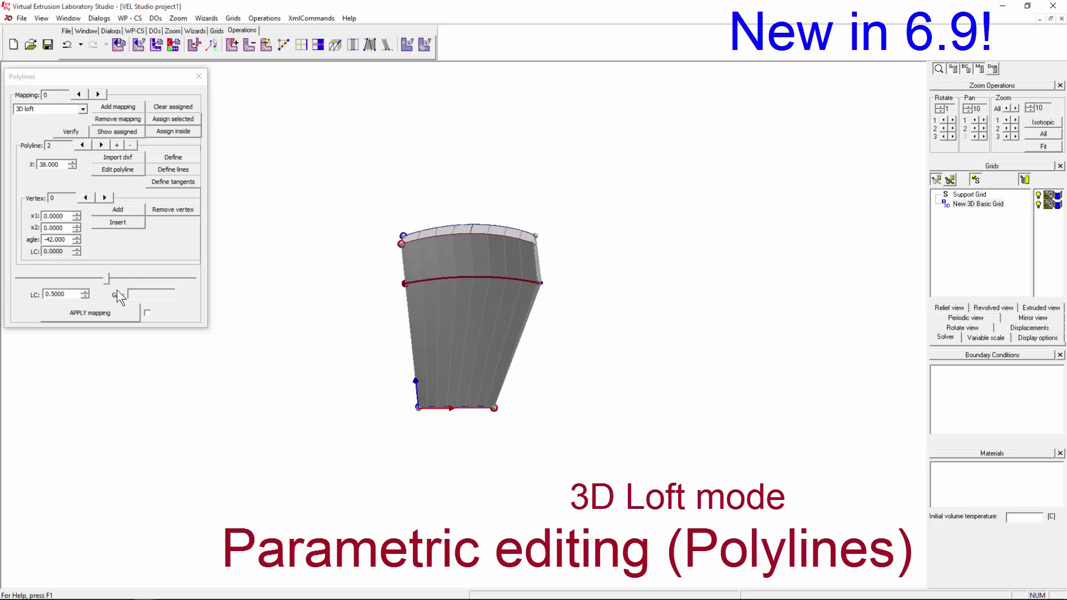
Insert a vertex midway along polyline 2, set its angle to 37.822, apply the mapping, and close the polyline settings.
{"action": "left_click", "coordinate": [125, 224]}
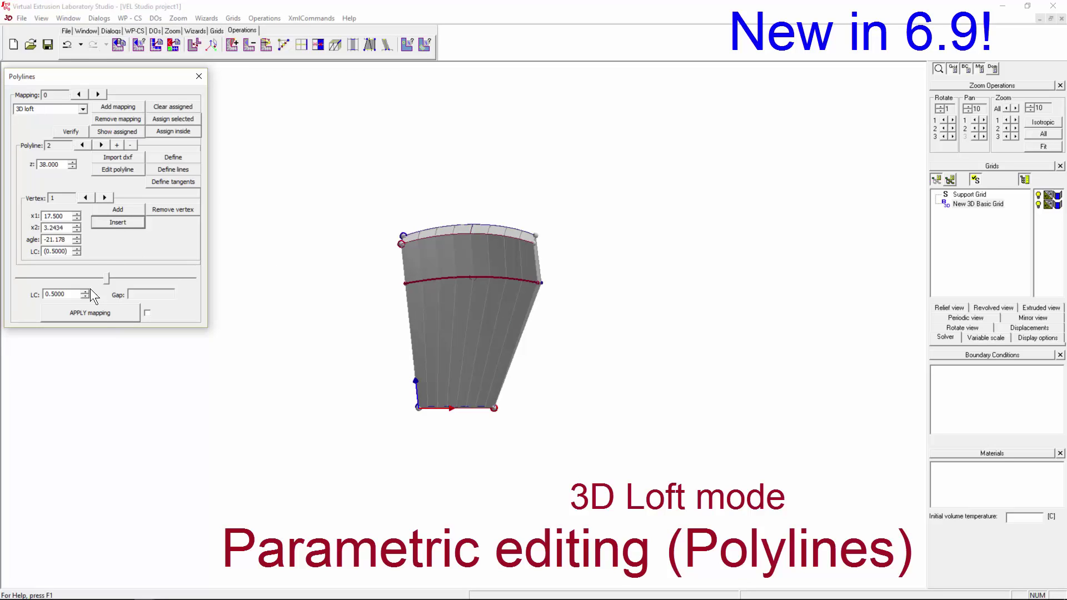
{"action": "left_click", "coordinate": [65, 240]}
{"action": "scroll", "coordinate": [69, 241], "scroll_direction": "up", "scroll_amount": 15}
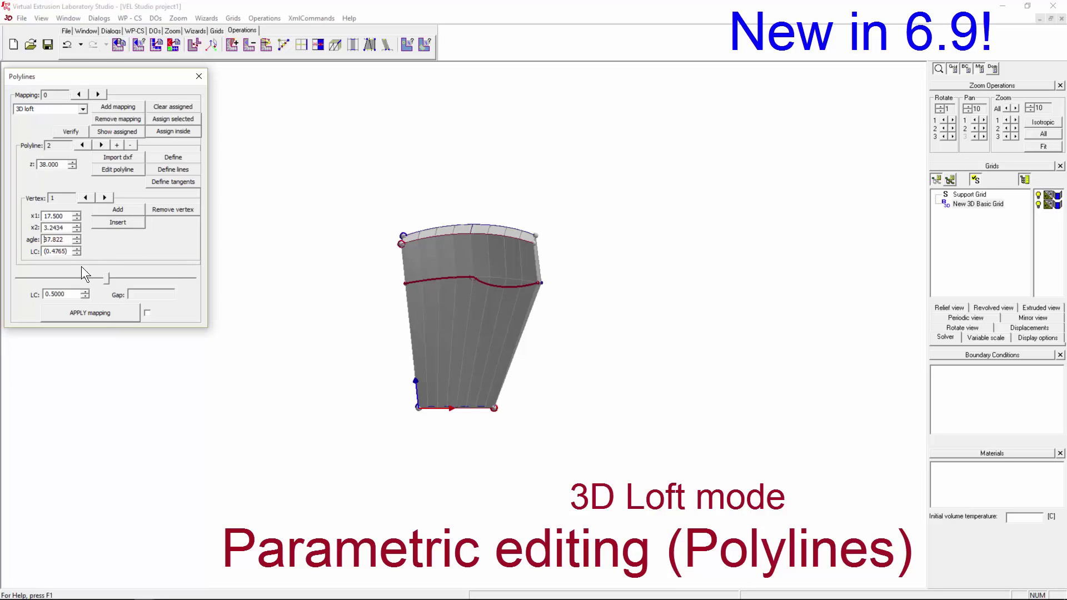
{"action": "left_click", "coordinate": [102, 305]}
{"action": "middle_click_drag", "start_coordinate": [534, 249], "coordinate": [466, 302]}
{"action": "left_click", "coordinate": [198, 76]}
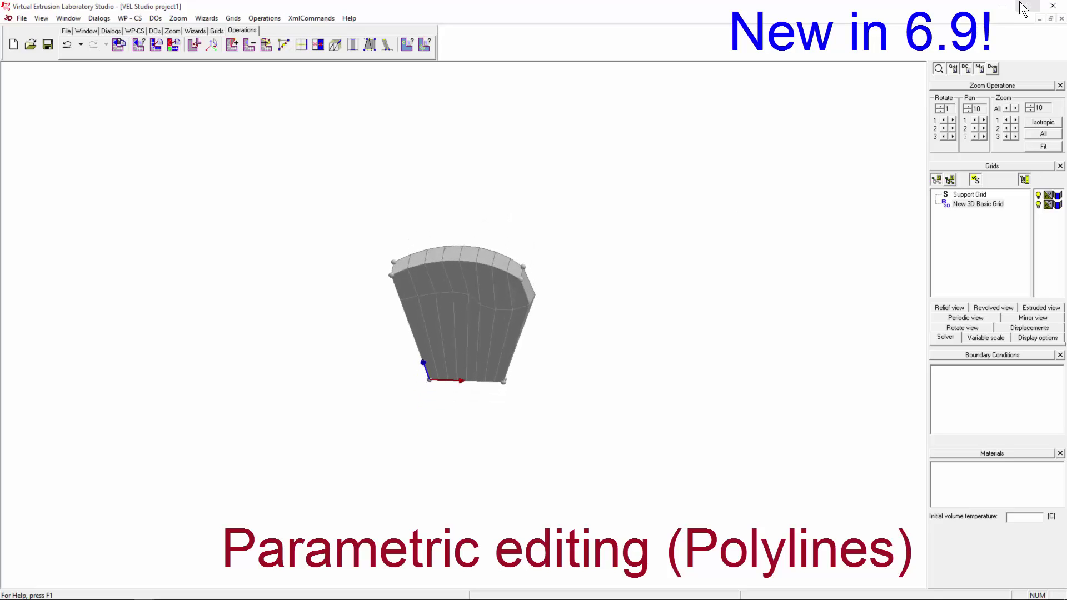